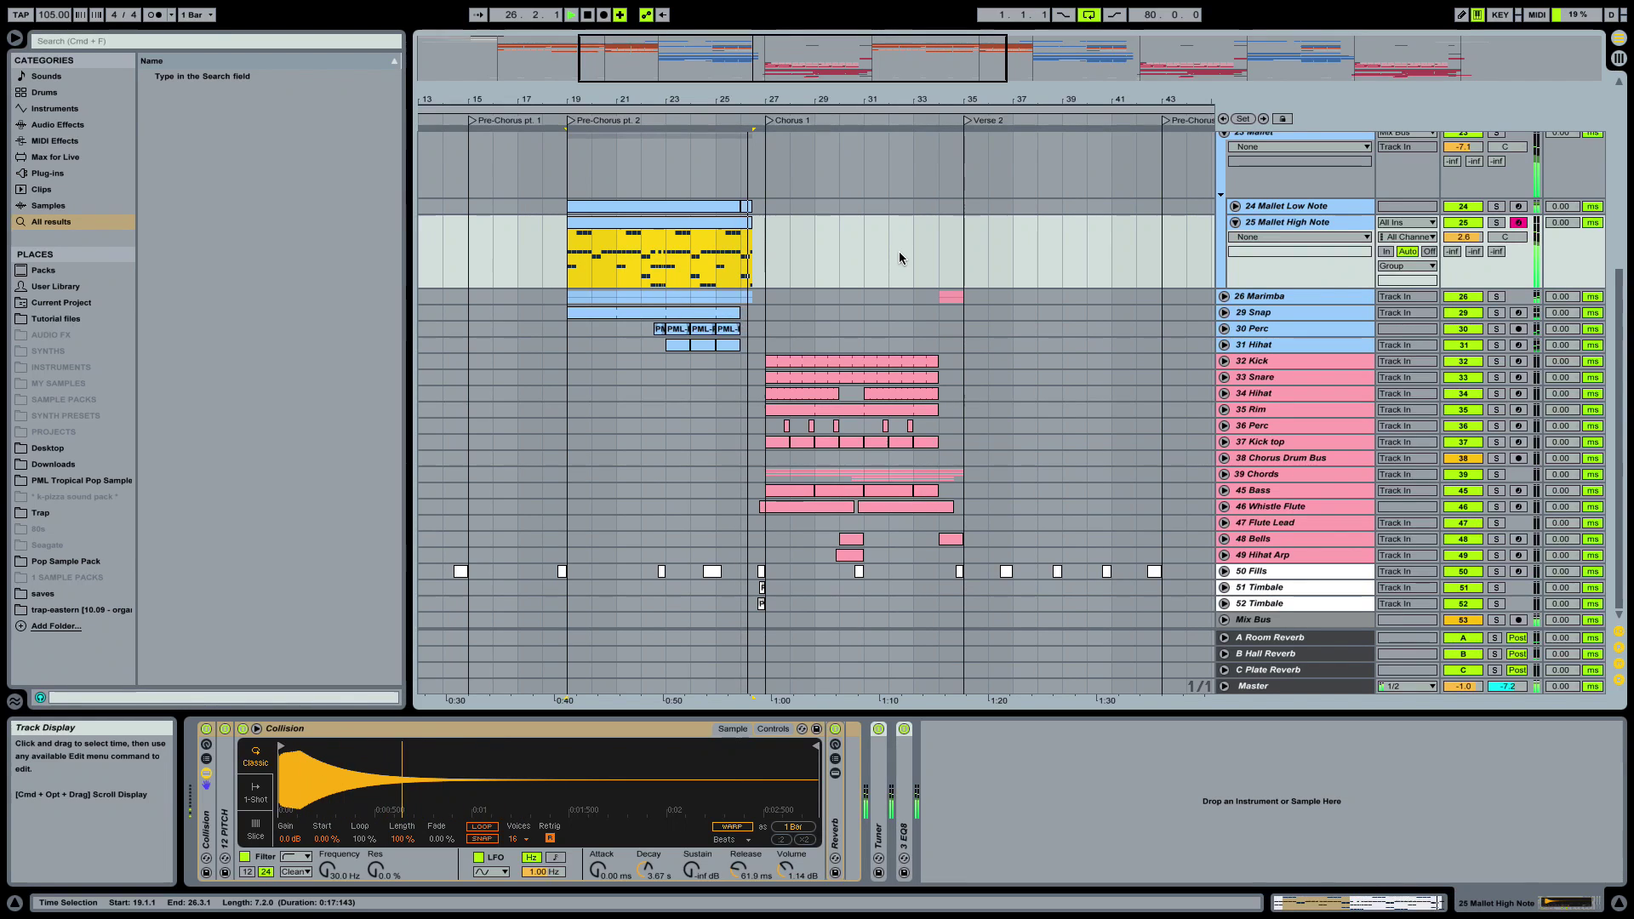
Play back the three mallet layers and check which instrument each layer's track uses
key(space)
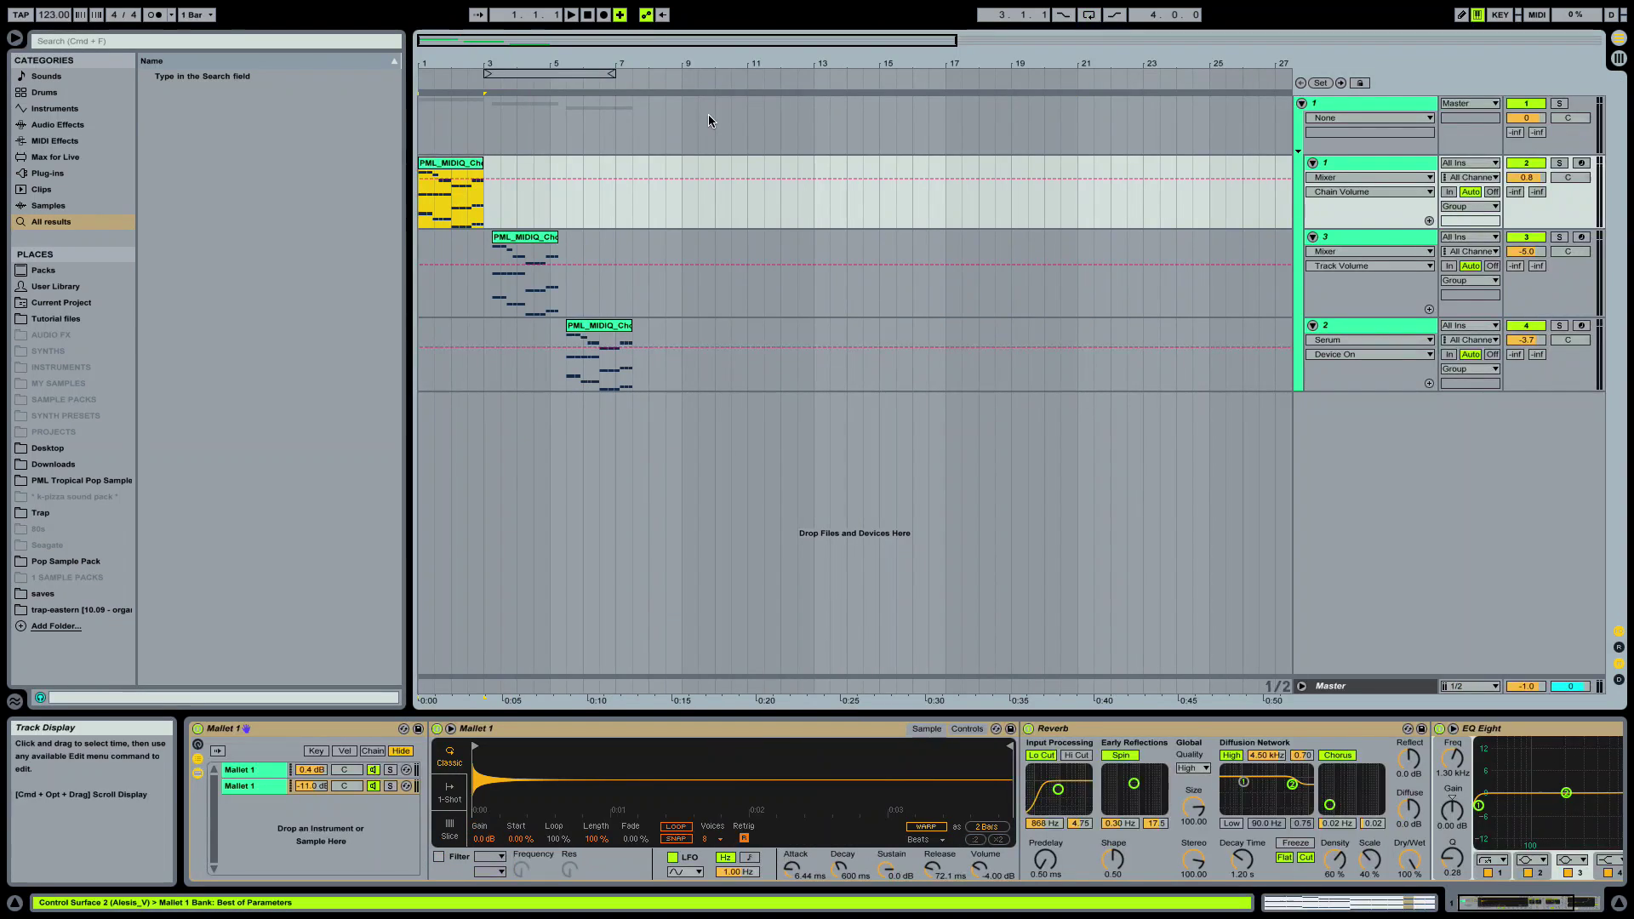
key(space)
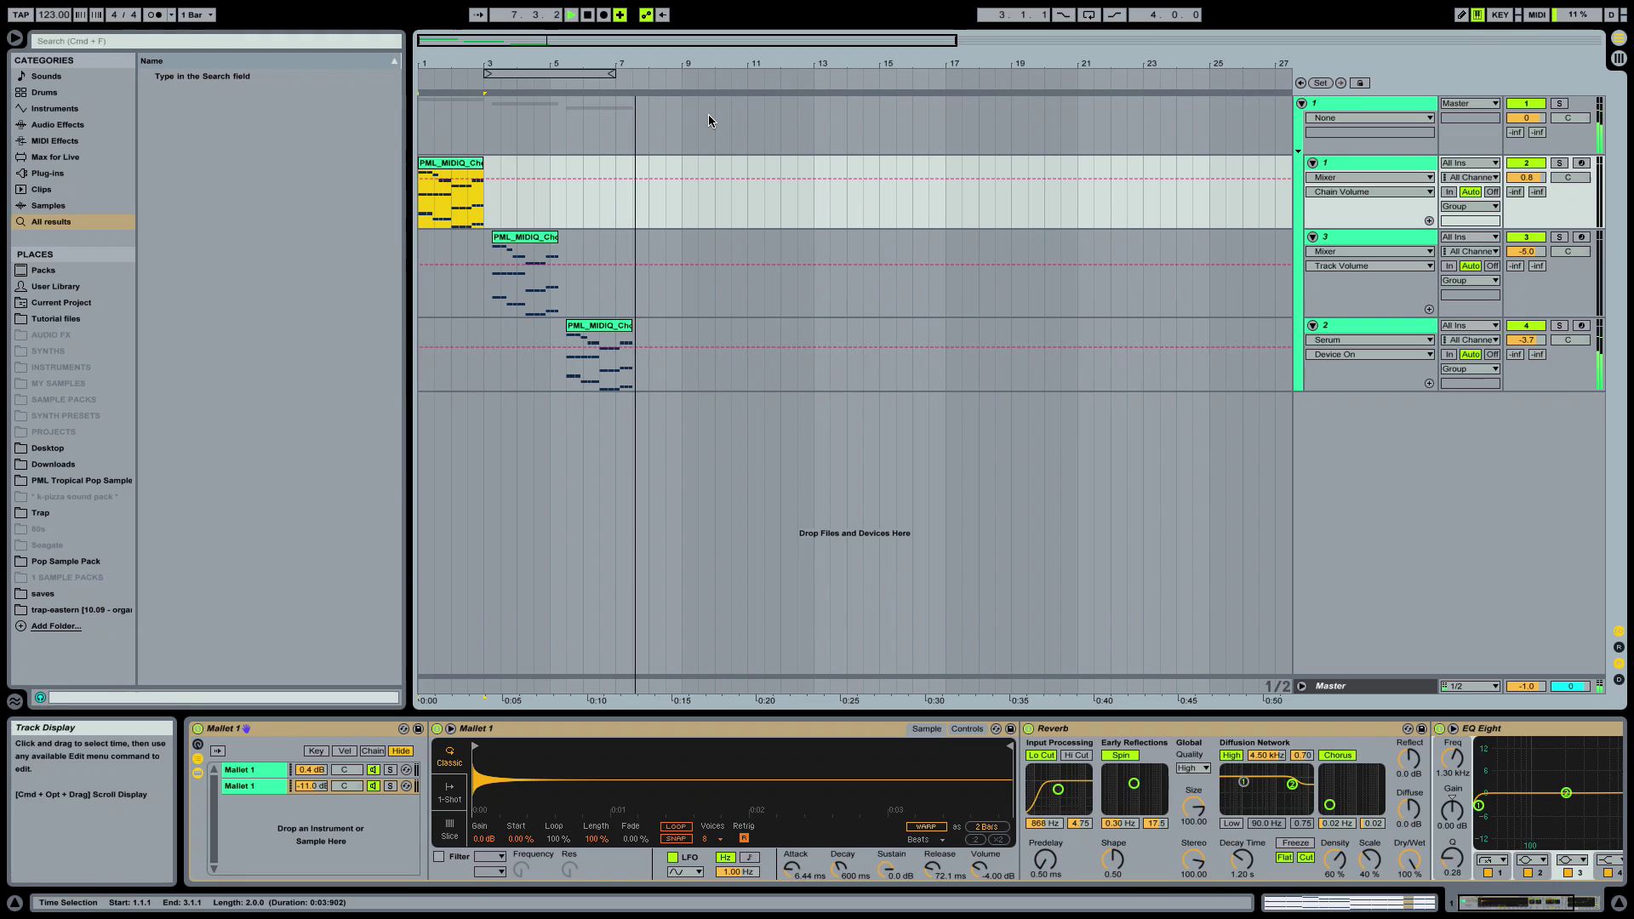
key(space)
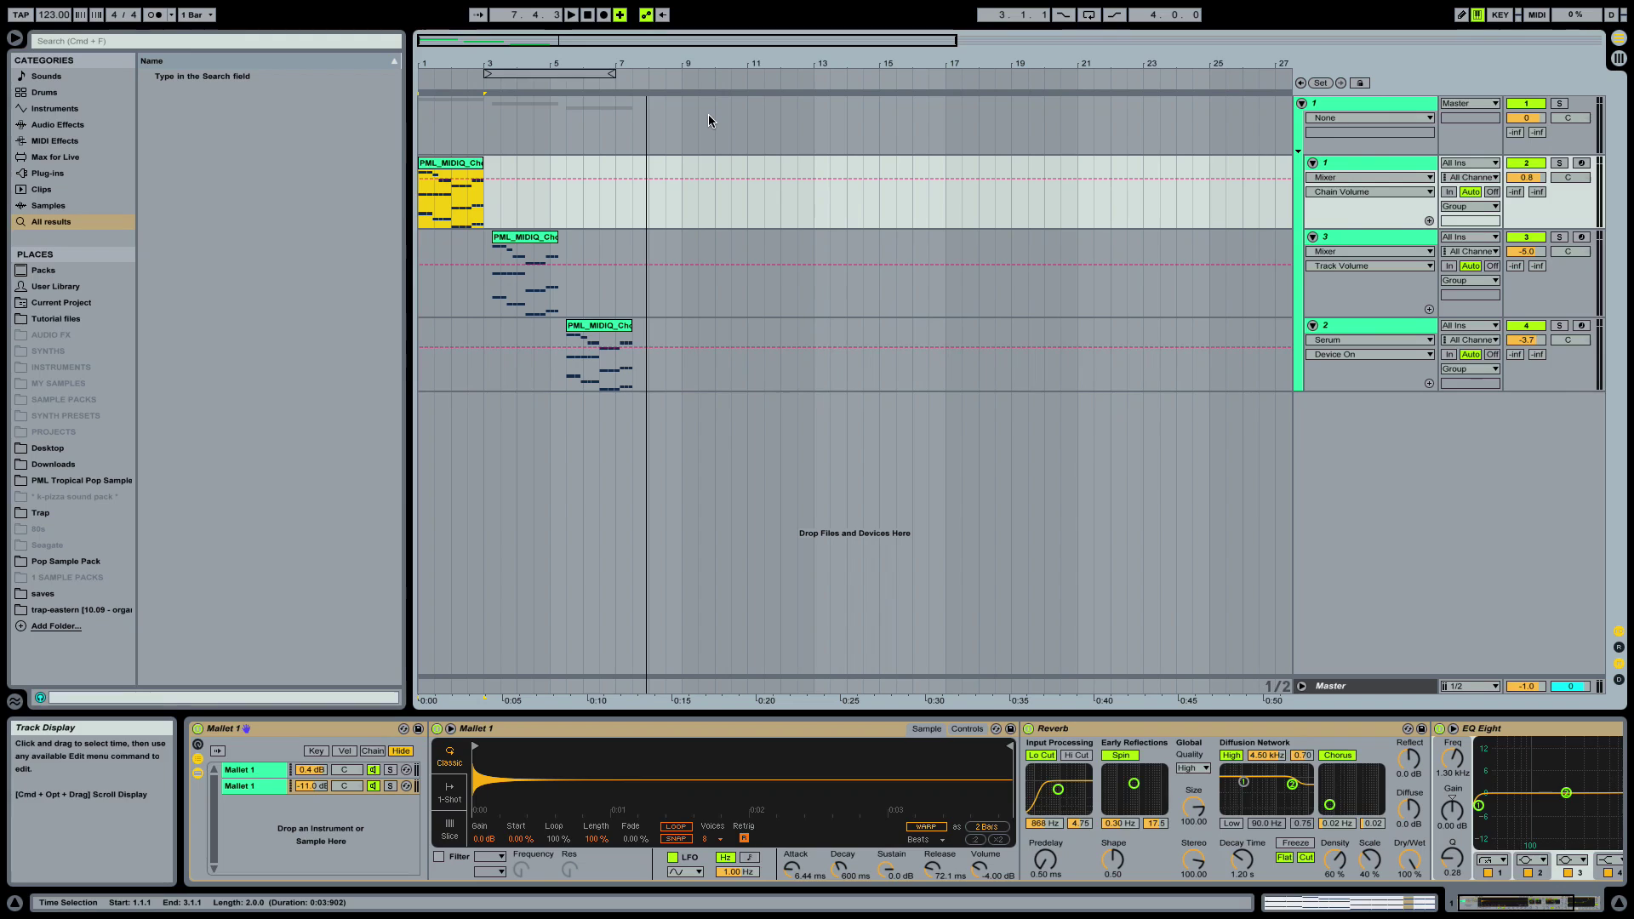
click(534, 237)
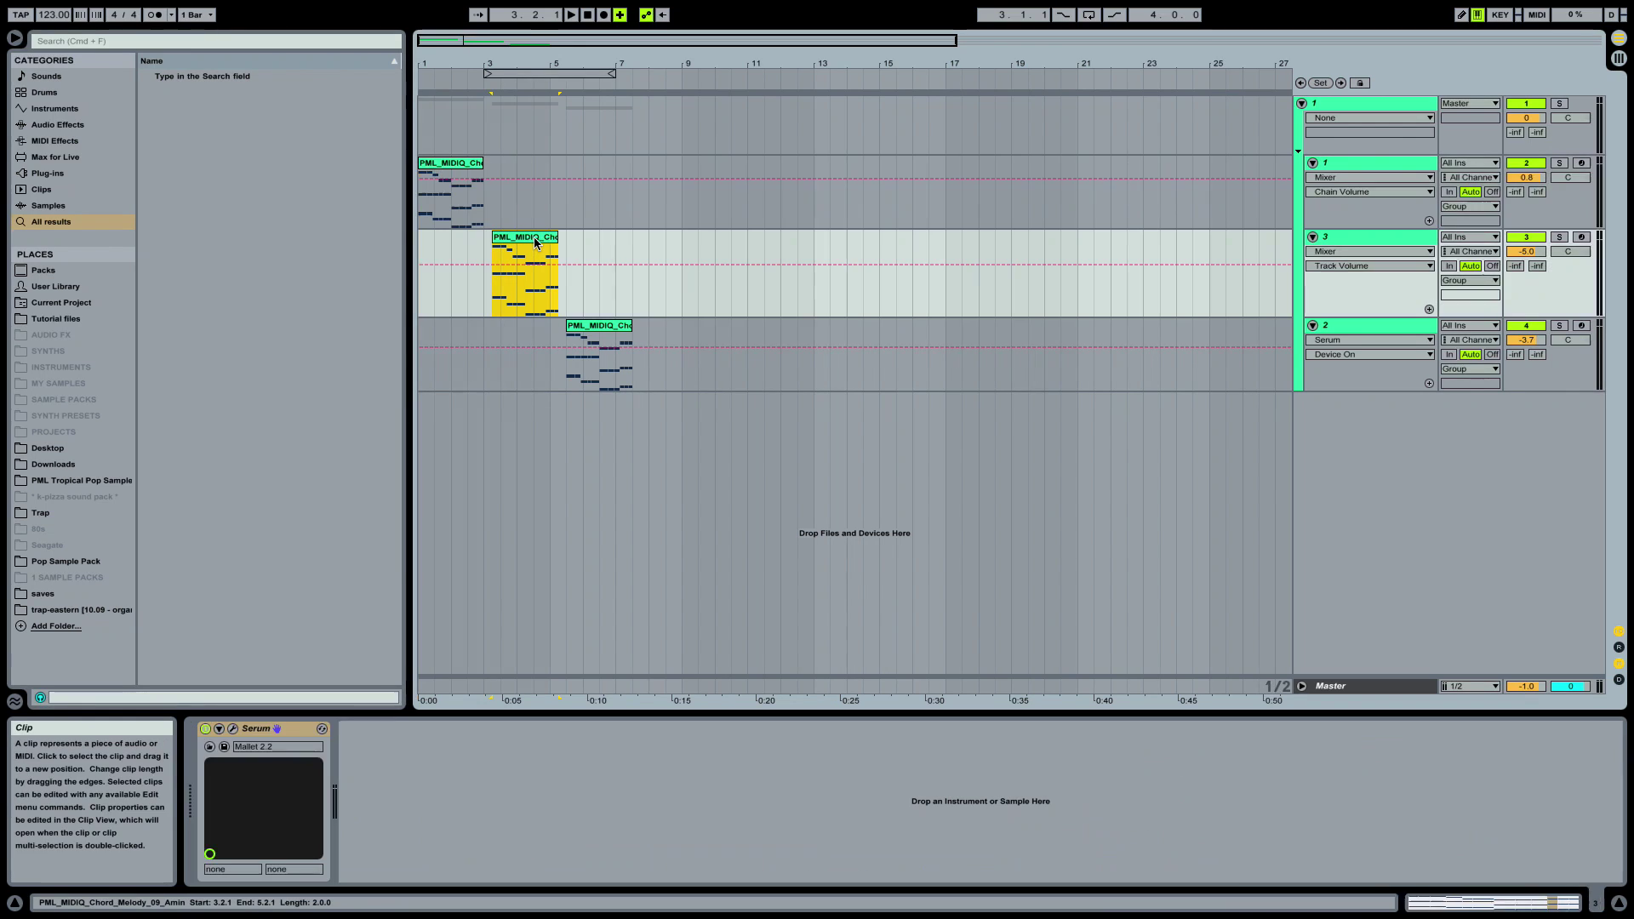
click(596, 331)
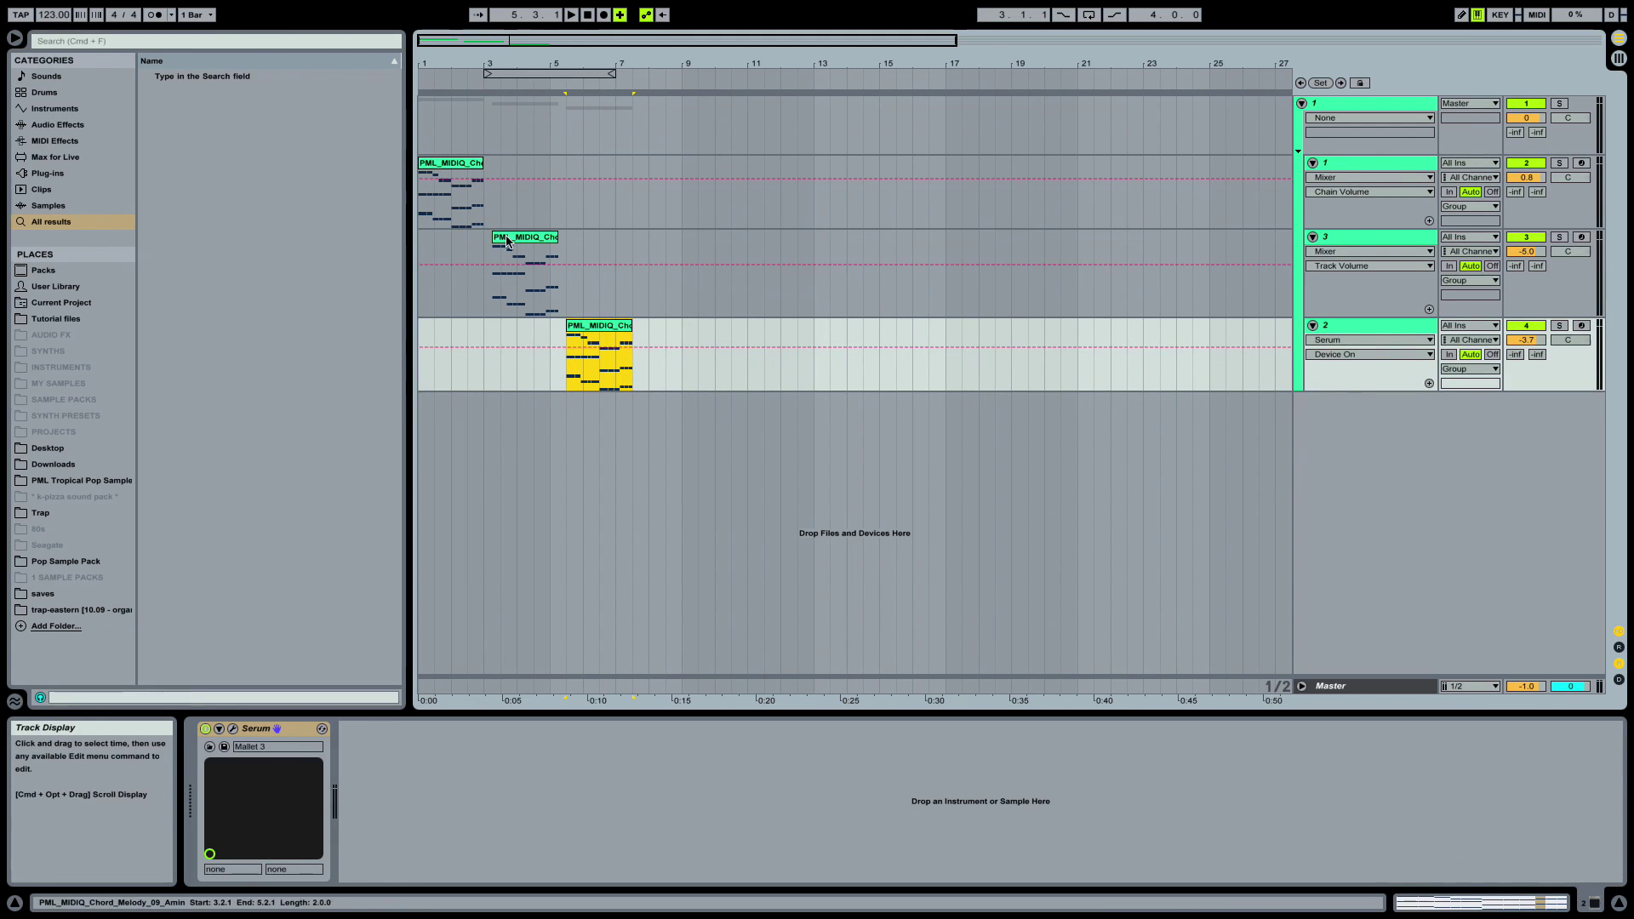
click(428, 167)
click(454, 184)
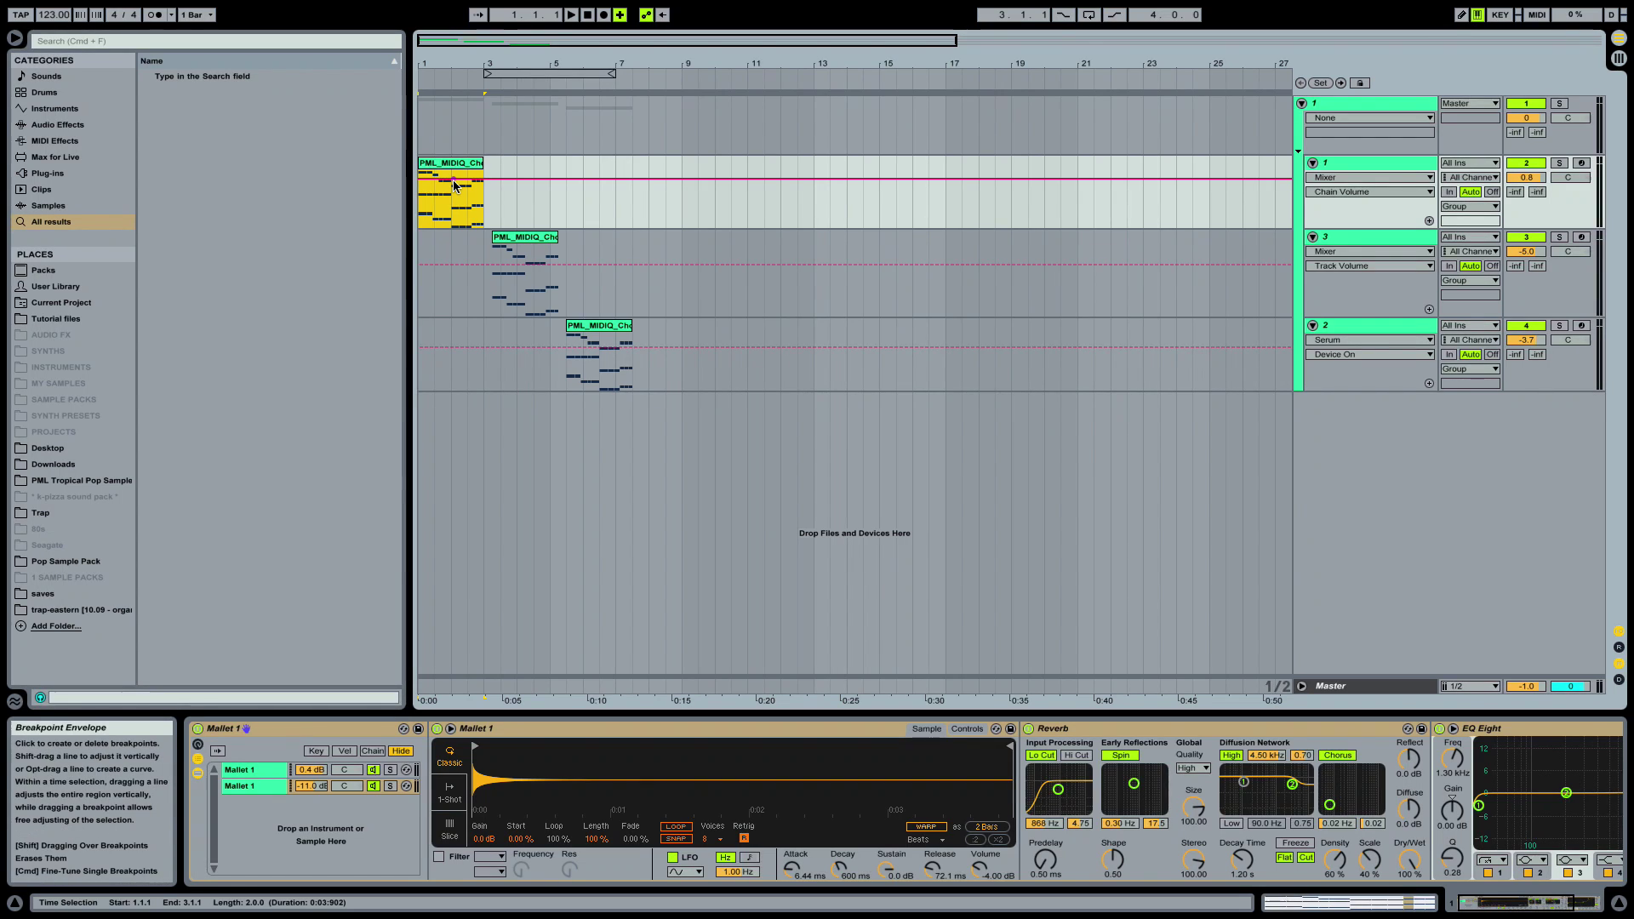
Duplicate the first mallet track outside the group, below it, collapse the group and solo the copy
click(1339, 162)
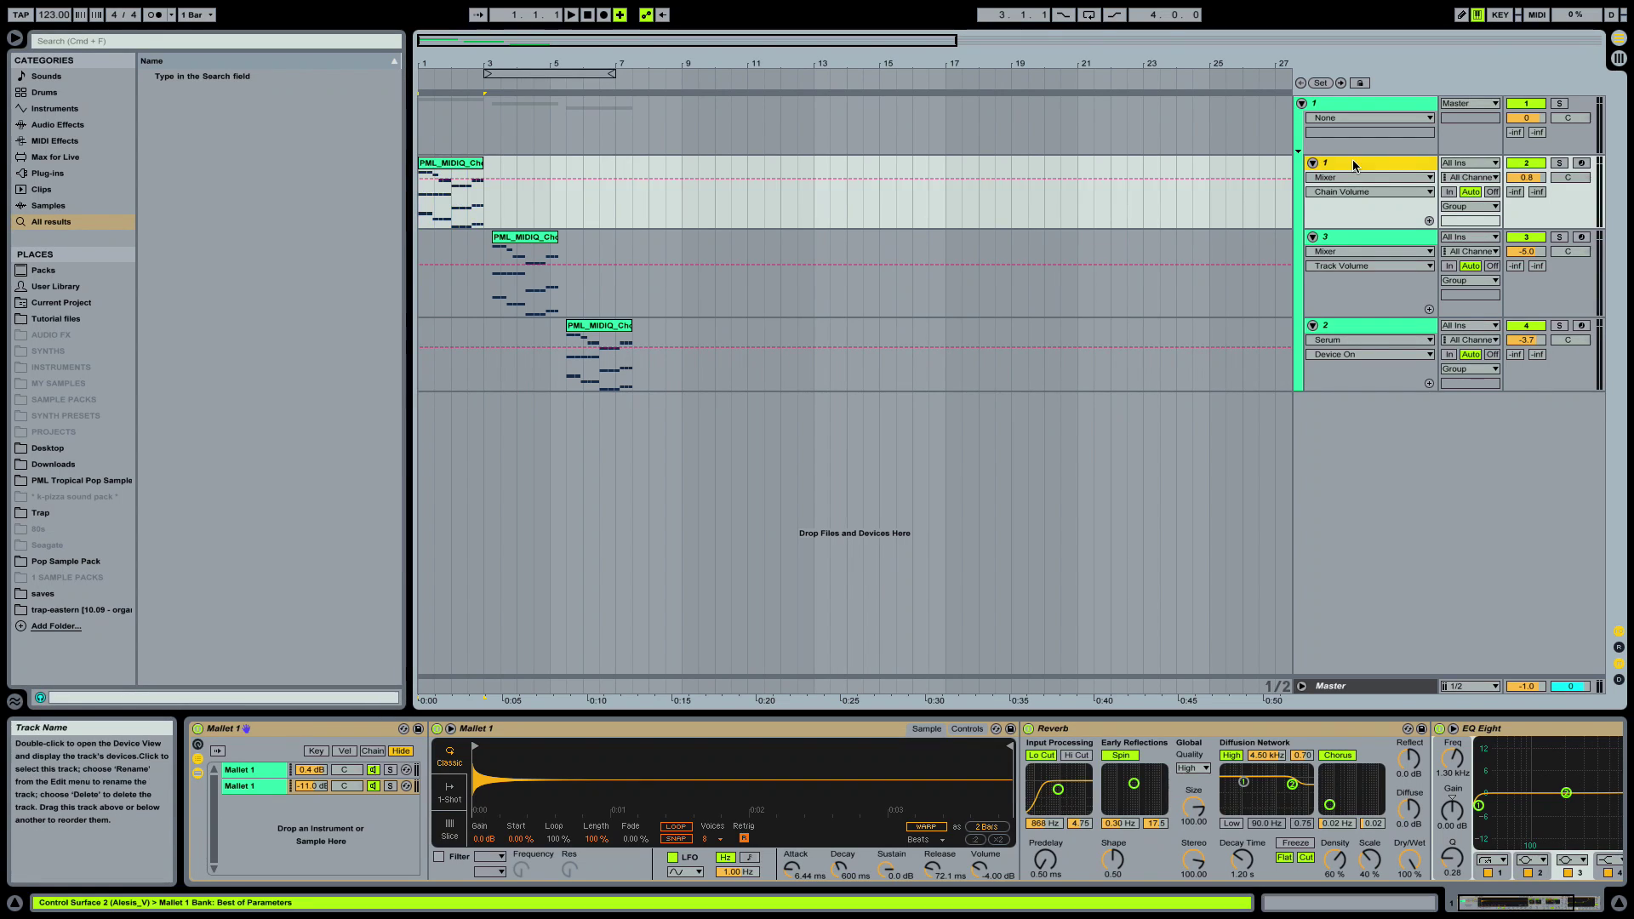
drag(1338, 421, 1338, 426)
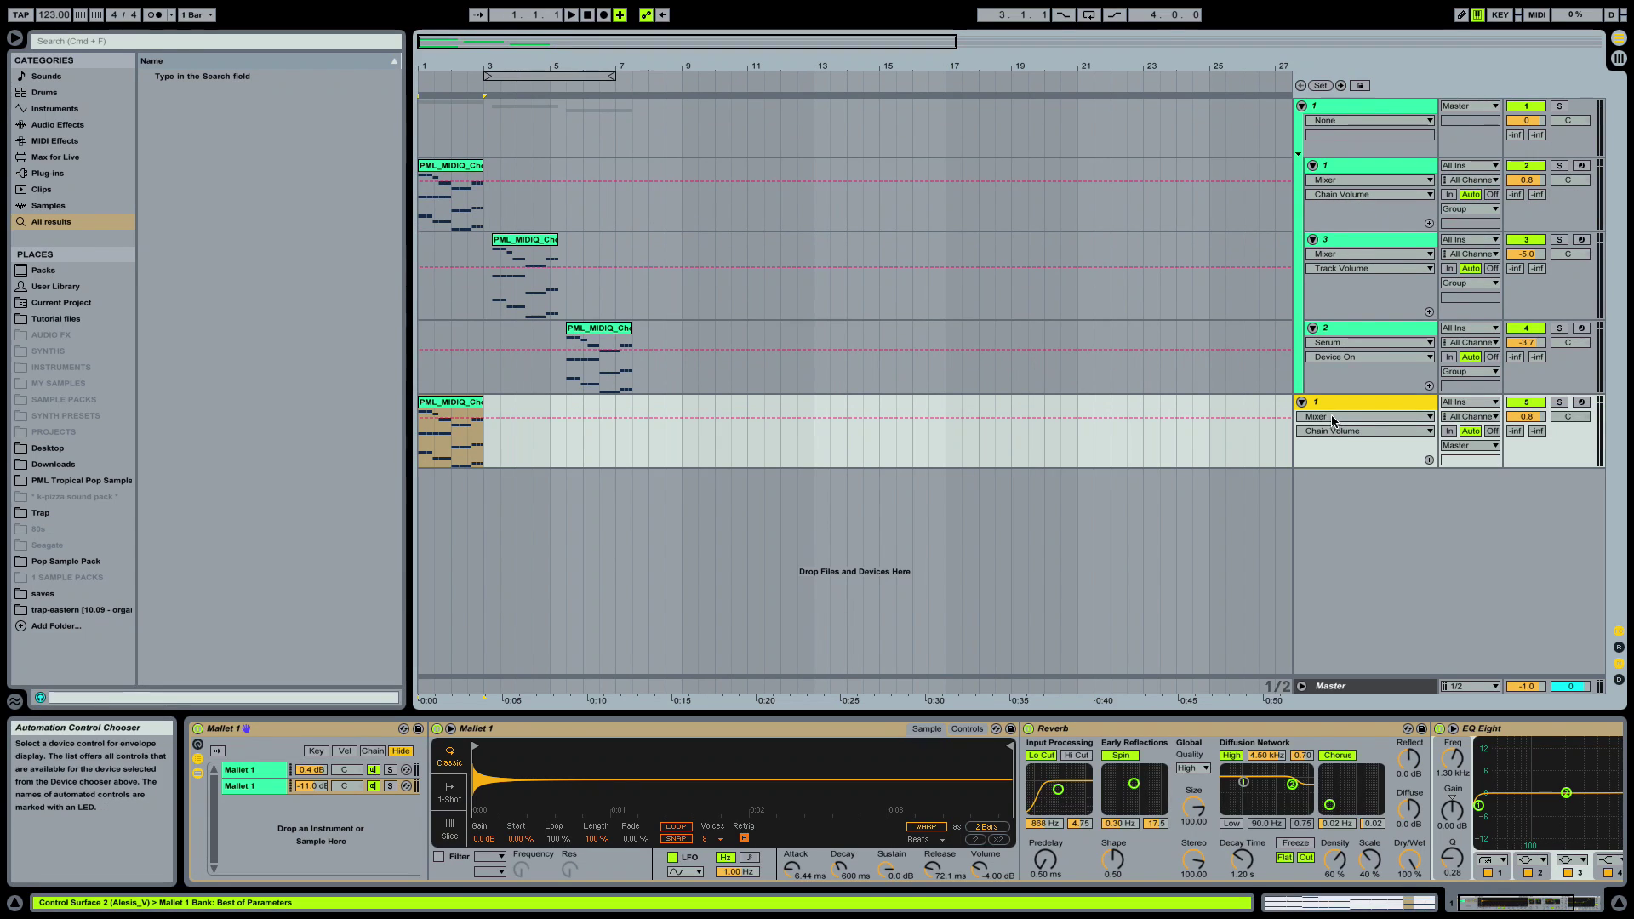
click(1302, 106)
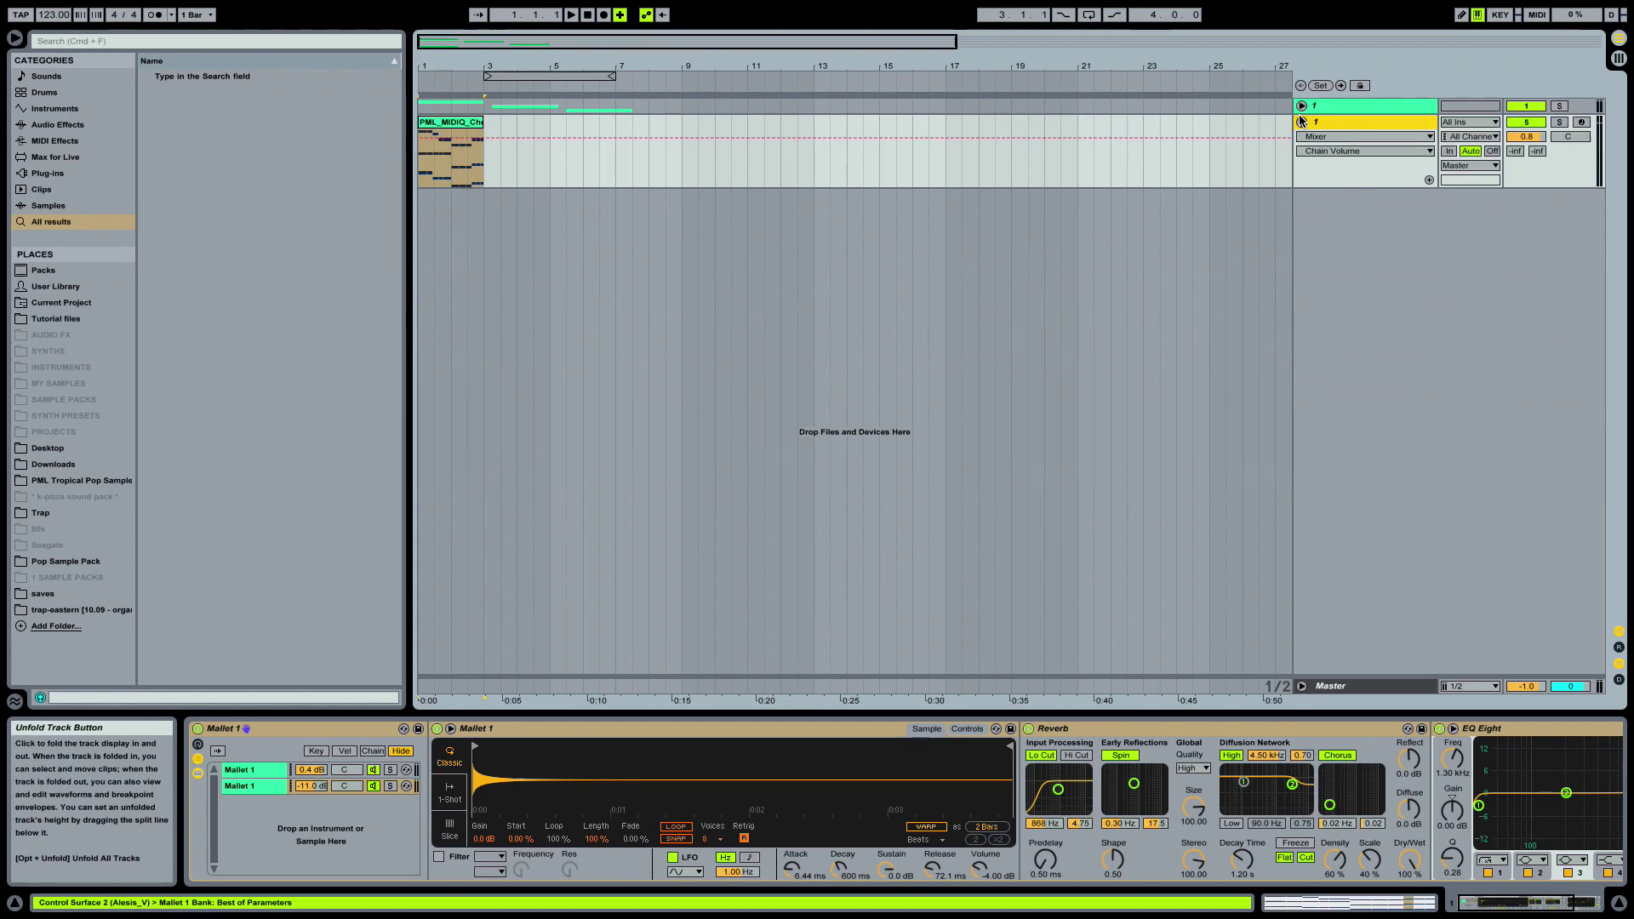
click(1559, 123)
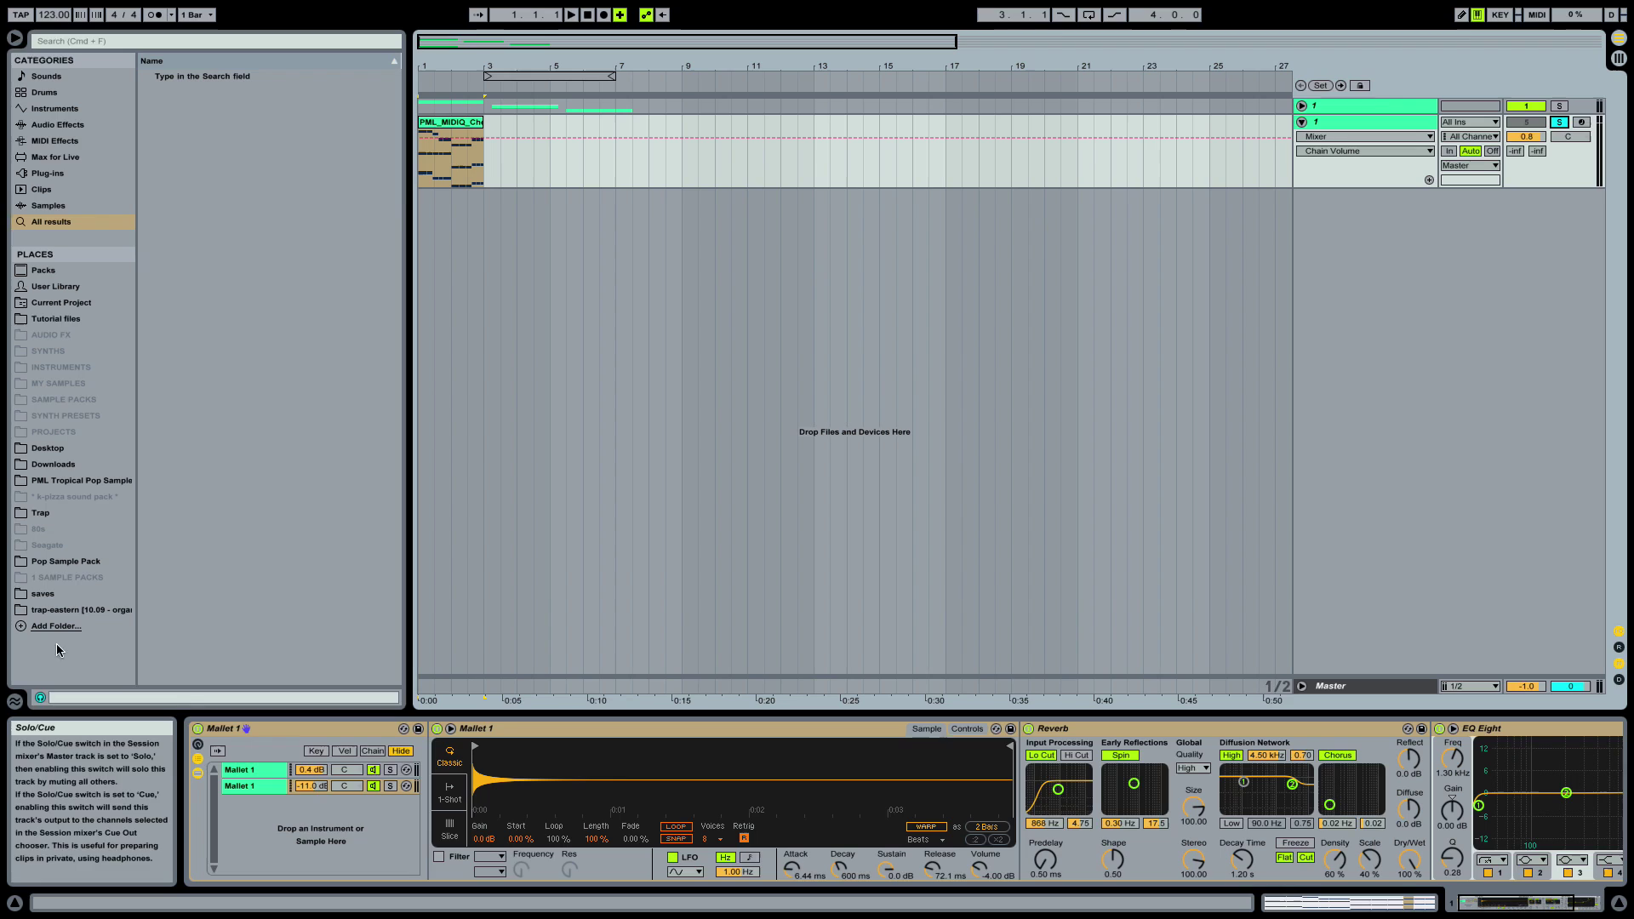
Replace the Mallet 1 rack on the copied track with the Collision.adv preset from the Tutorial files folder
click(233, 724)
key(Delete)
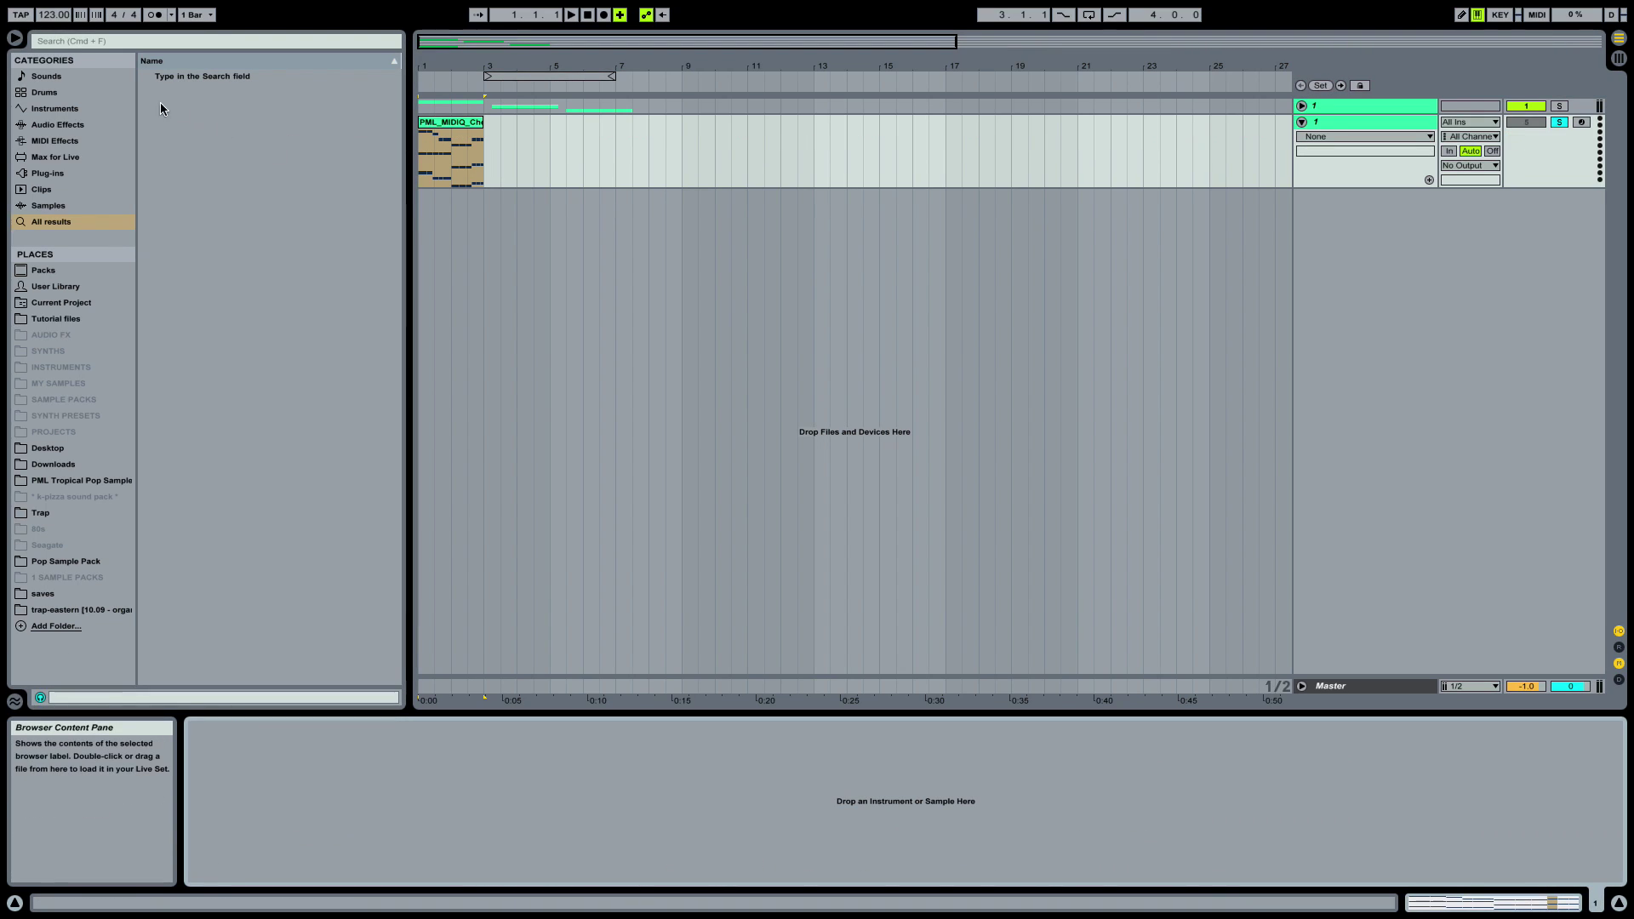
click(64, 320)
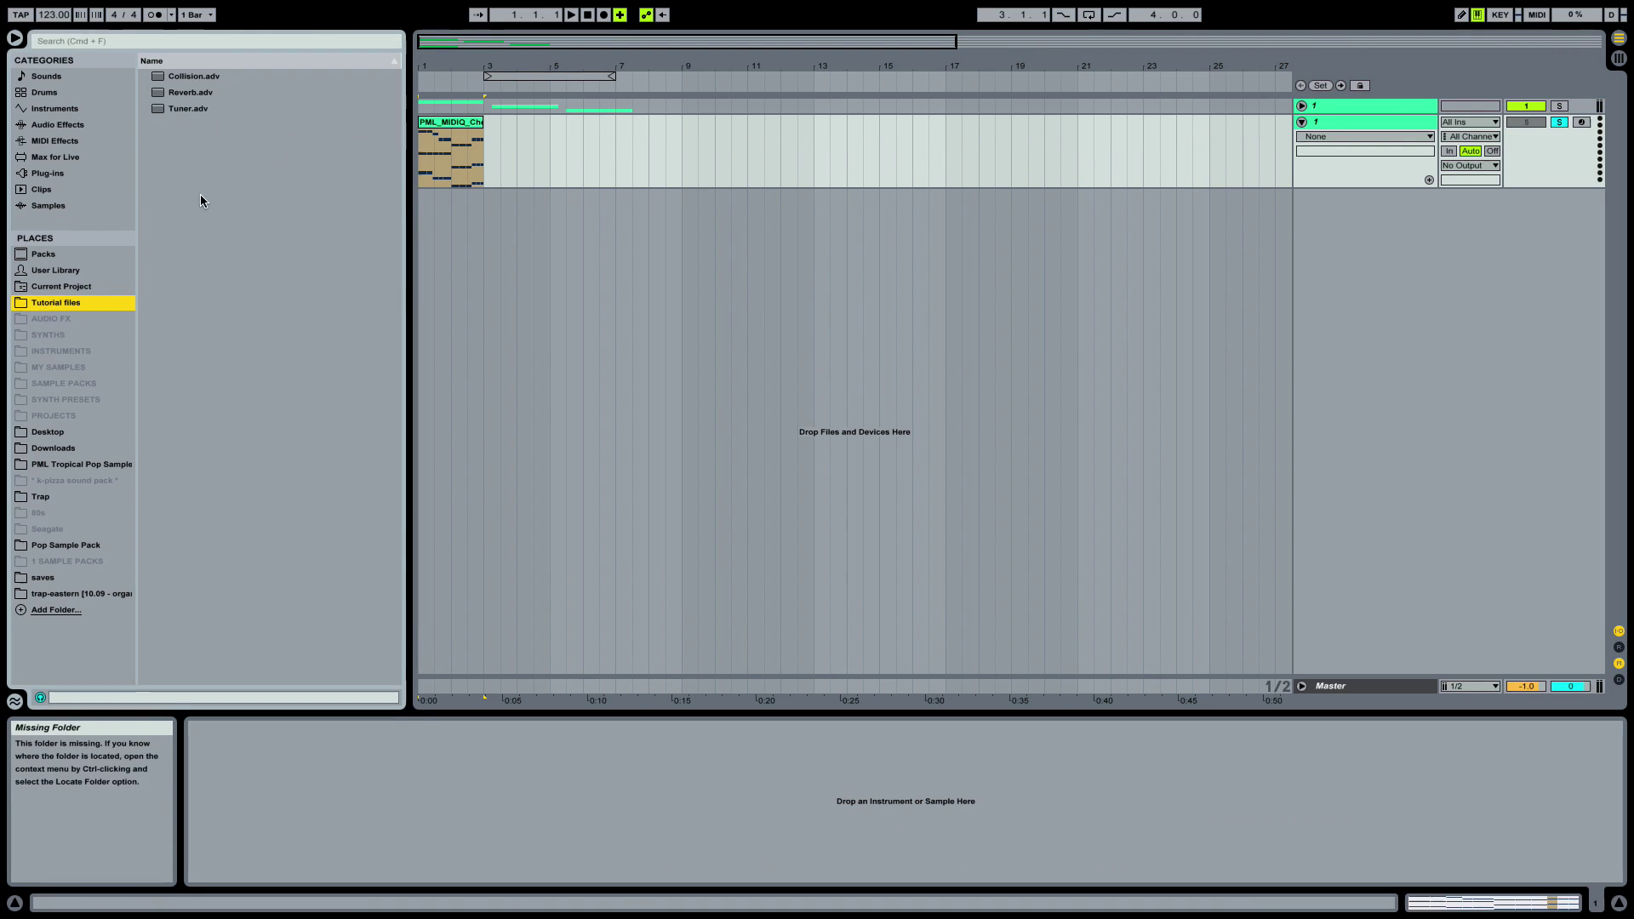
double_click(194, 76)
click(448, 124)
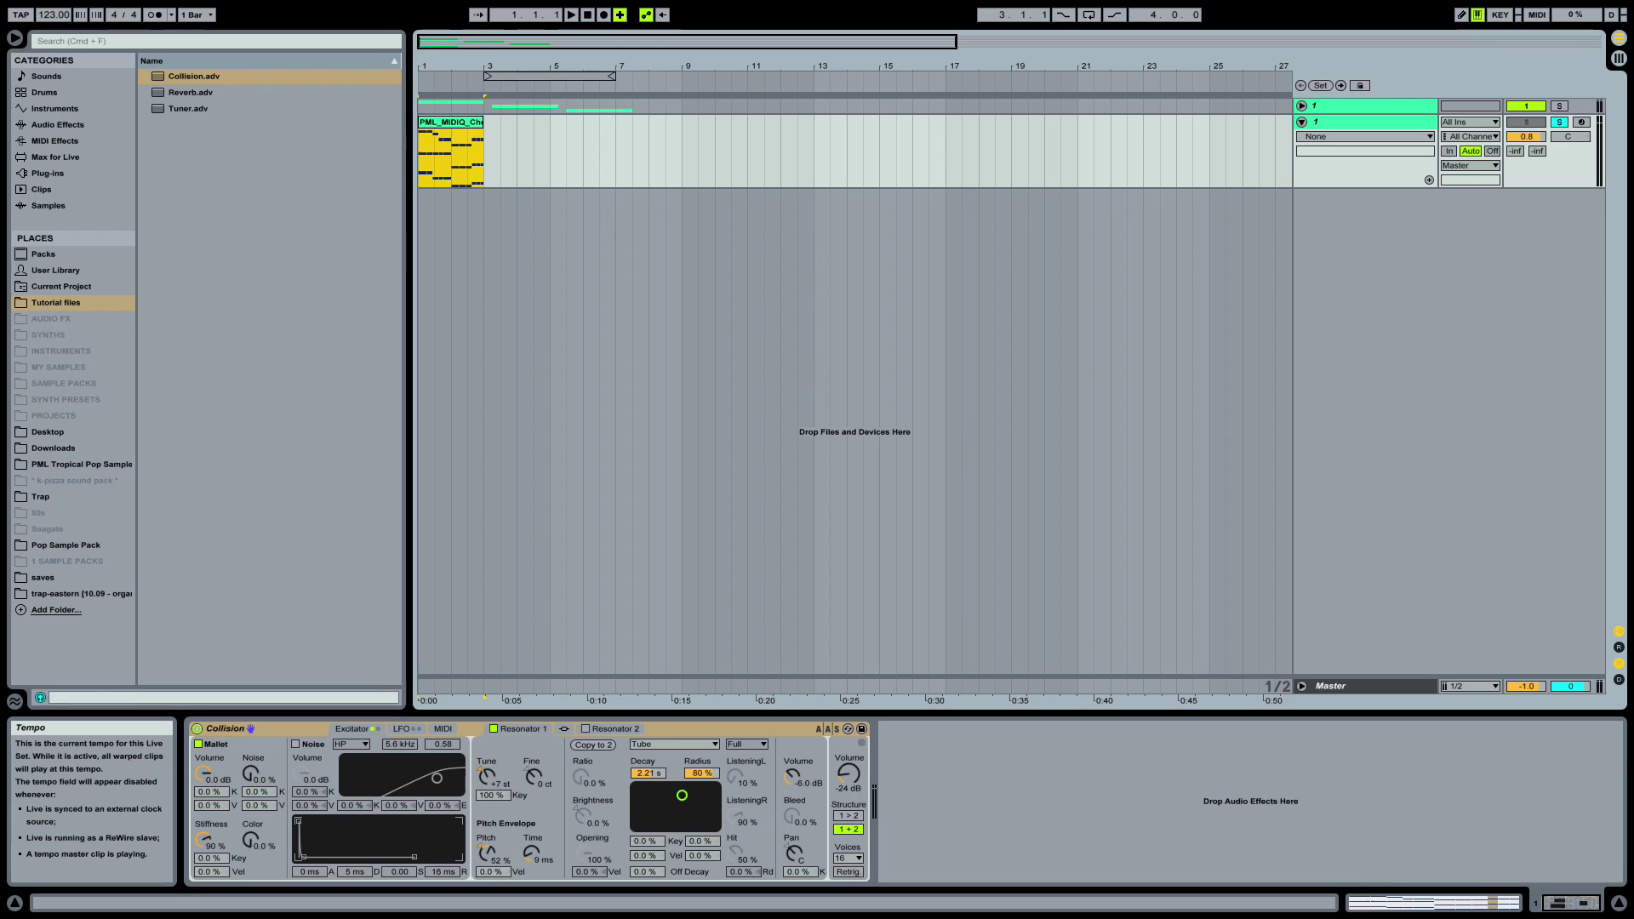
Examine Collision's noise section, mallet stiffness and the available types for resonator 1
click(356, 834)
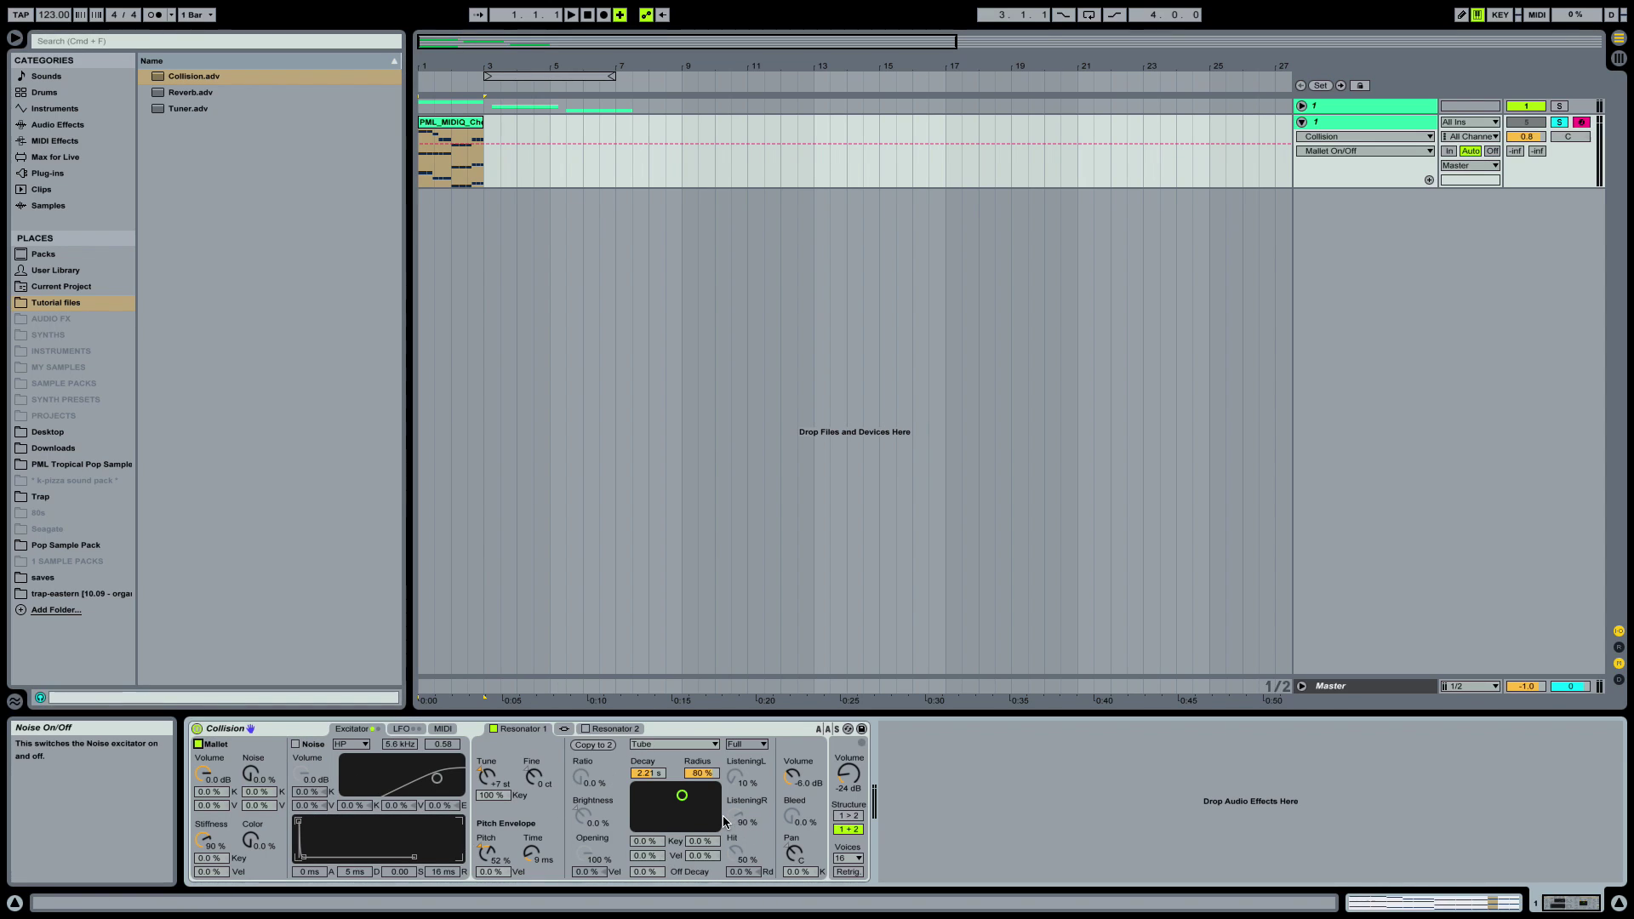
click(676, 744)
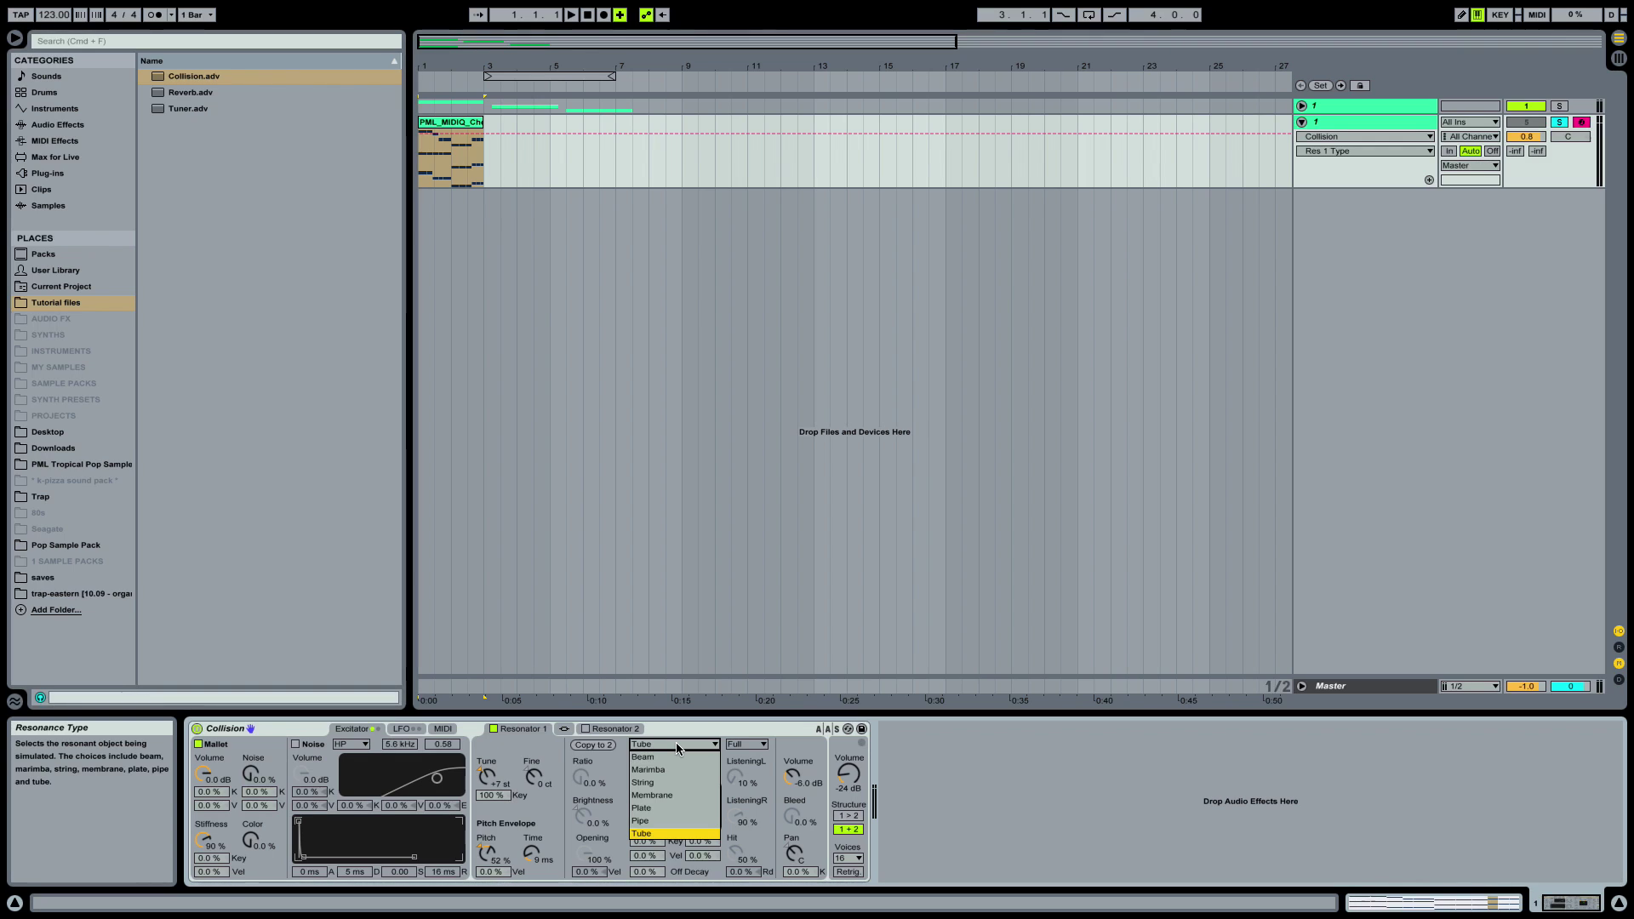
click(676, 742)
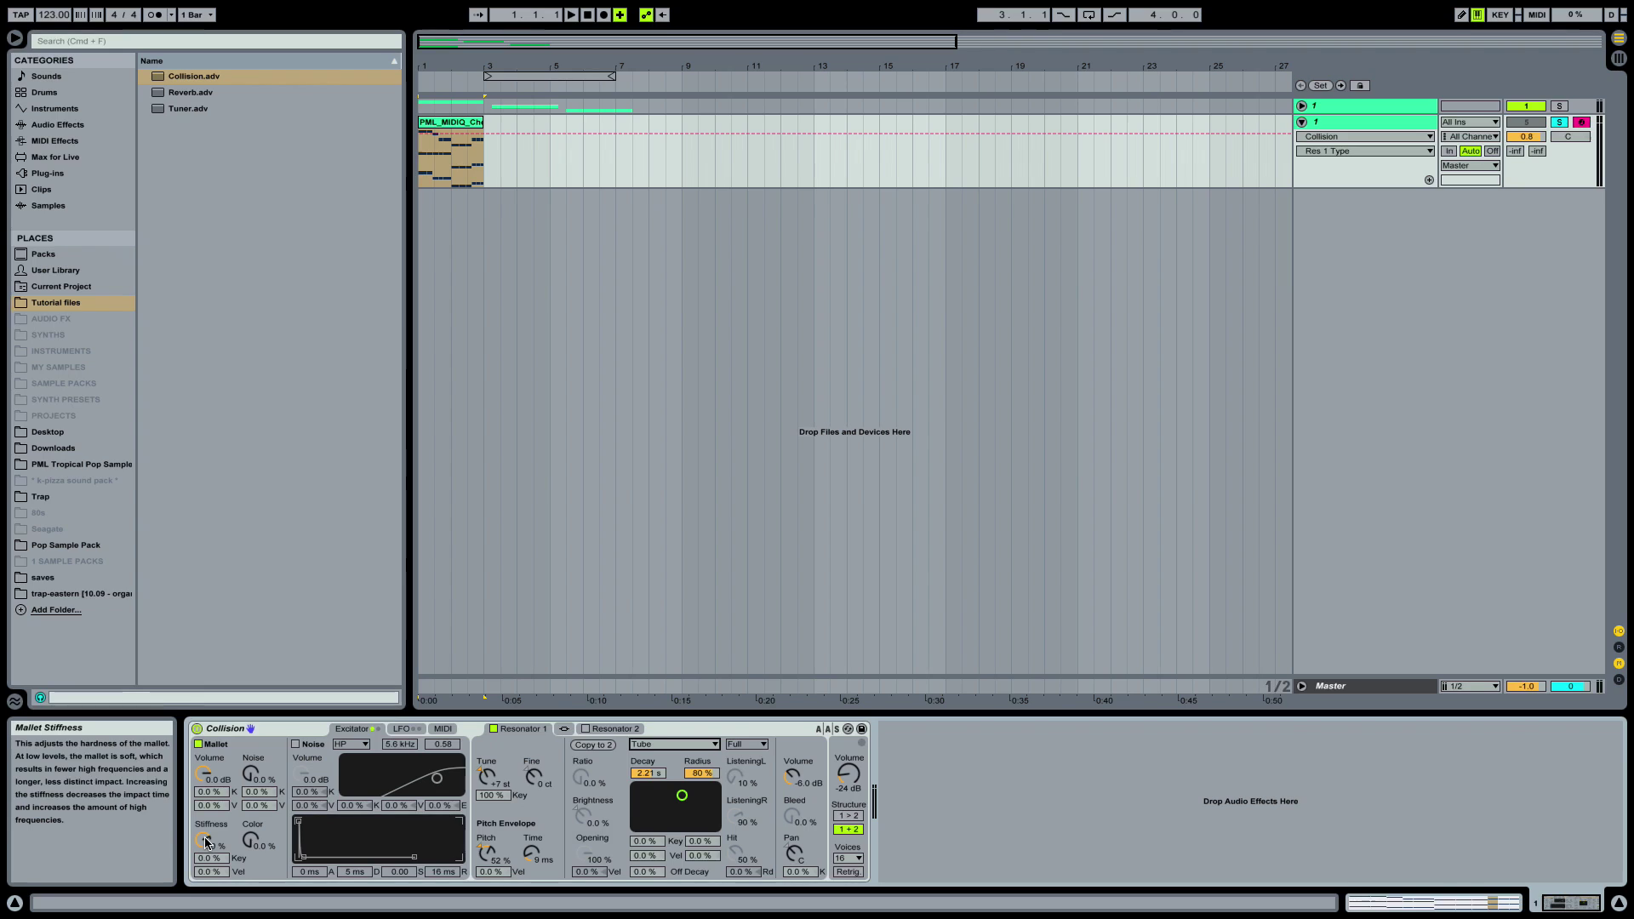
mouse_move(206, 842)
mouse_down()
mouse_move(206, 877)
mouse_move(206, 845)
mouse_up()
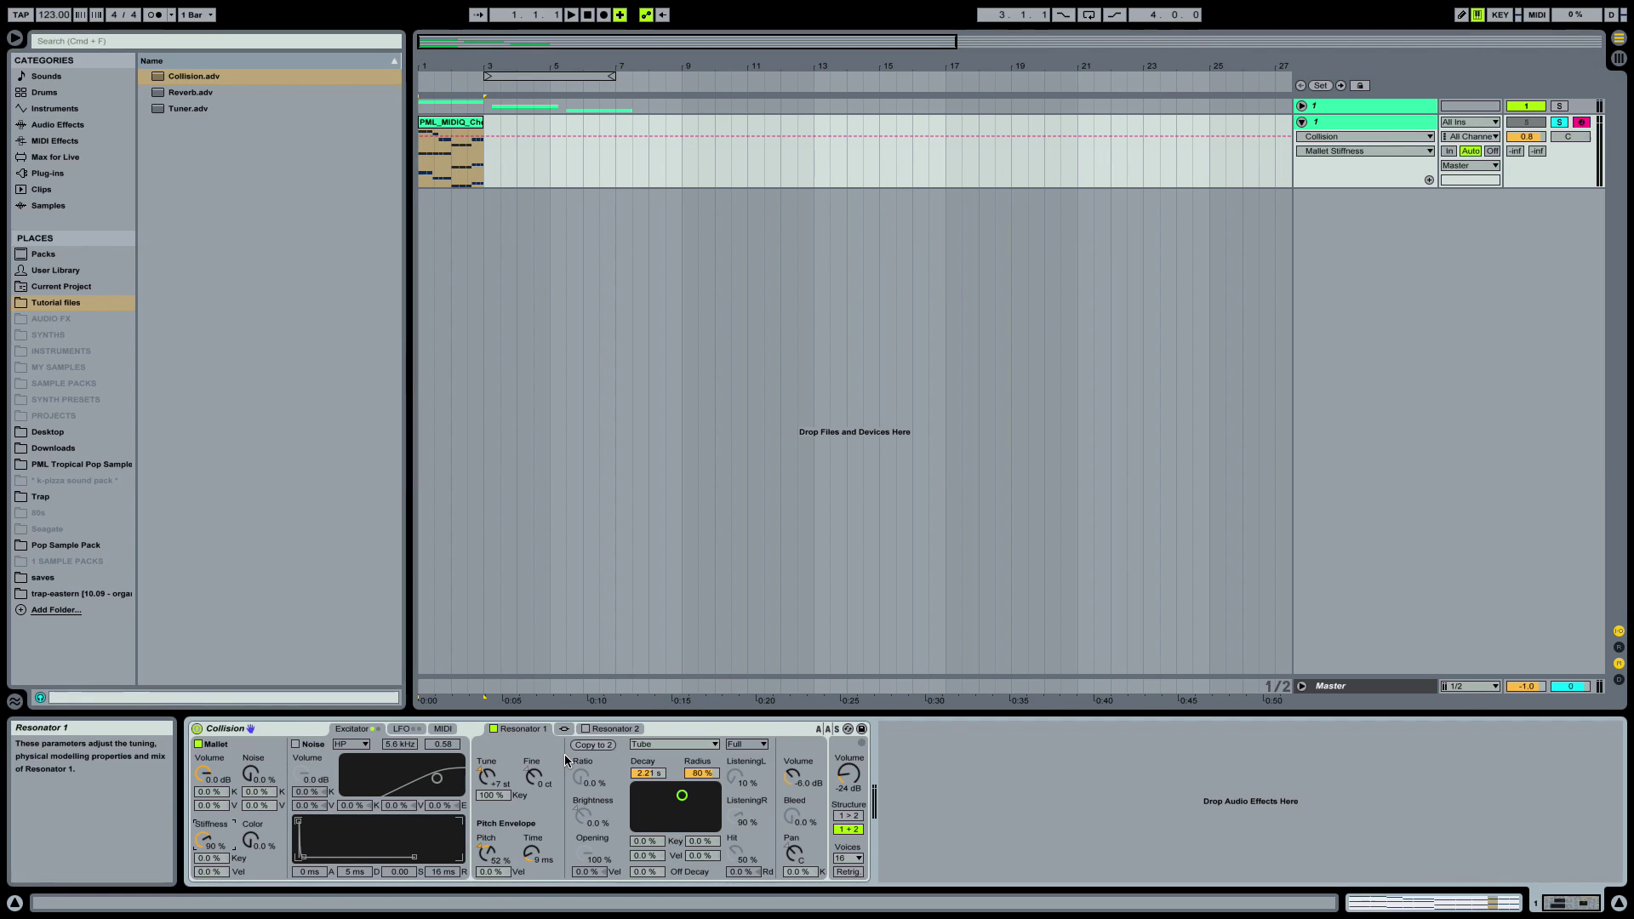
click(681, 747)
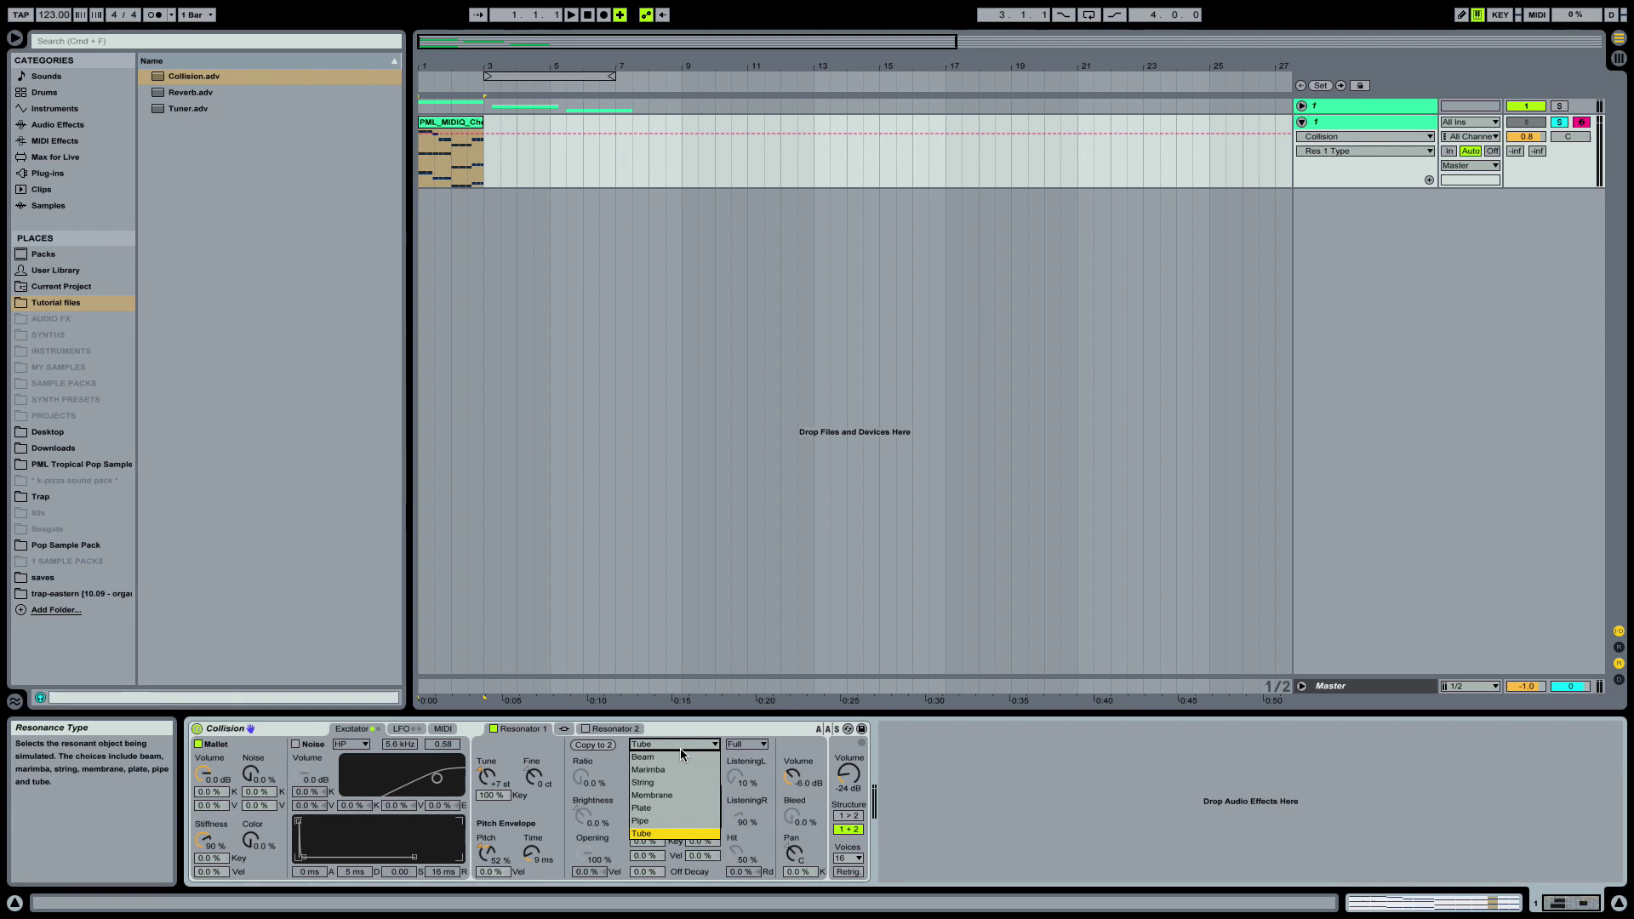
click(681, 748)
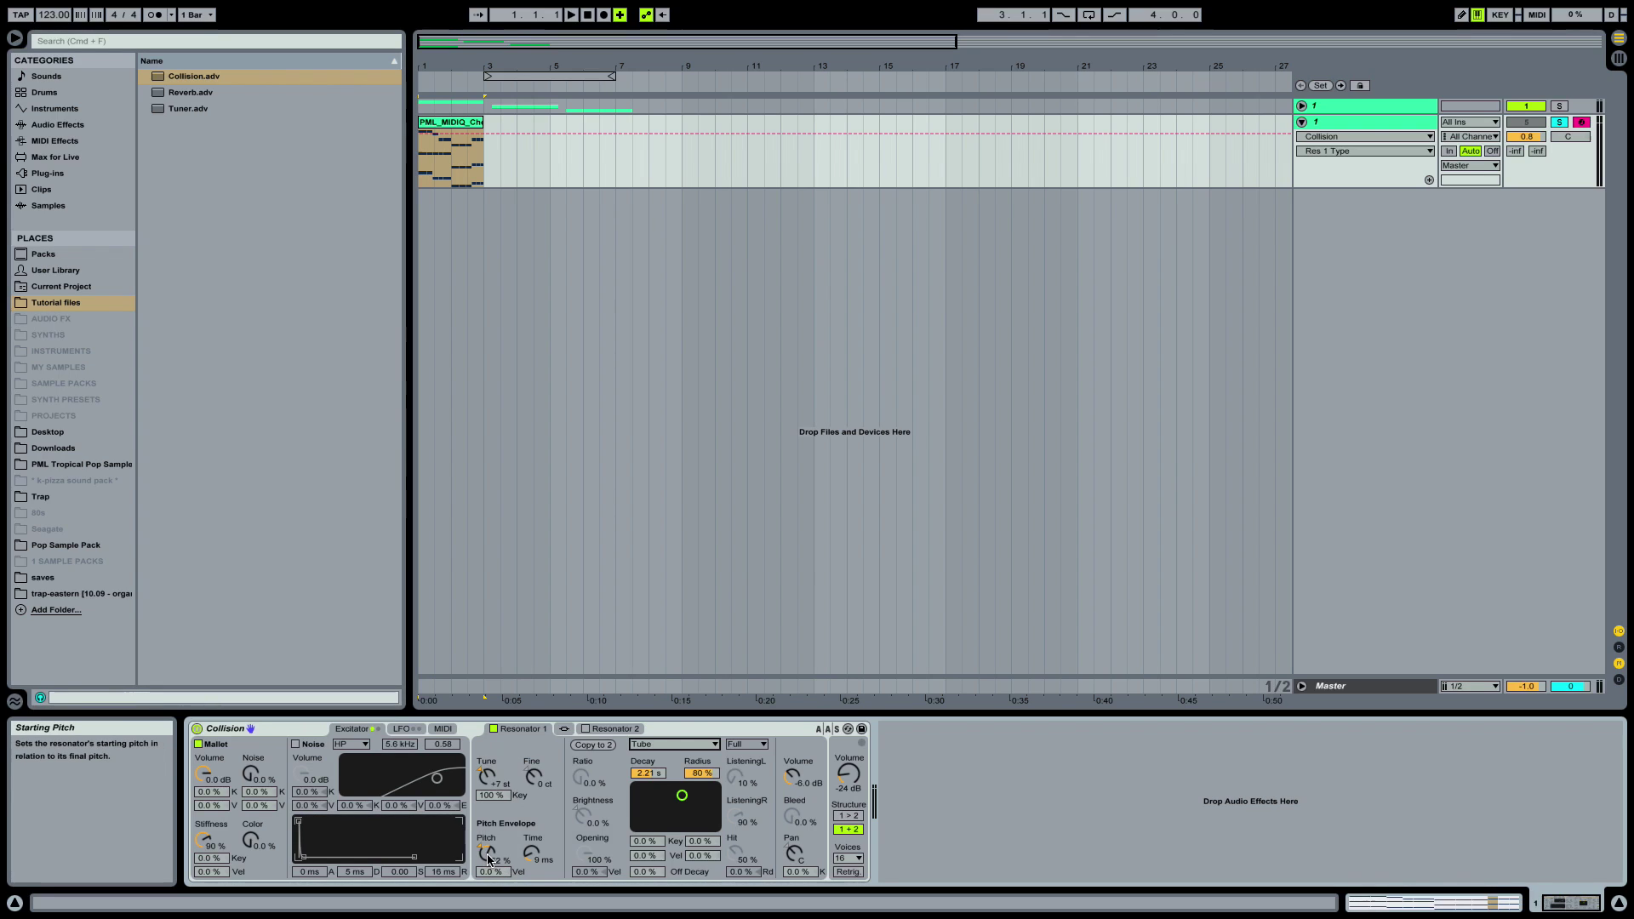
Try out resonator 1's pitch envelope, and set its decay to 2.55 s and radius to 79 %
drag(483, 853, 532, 802)
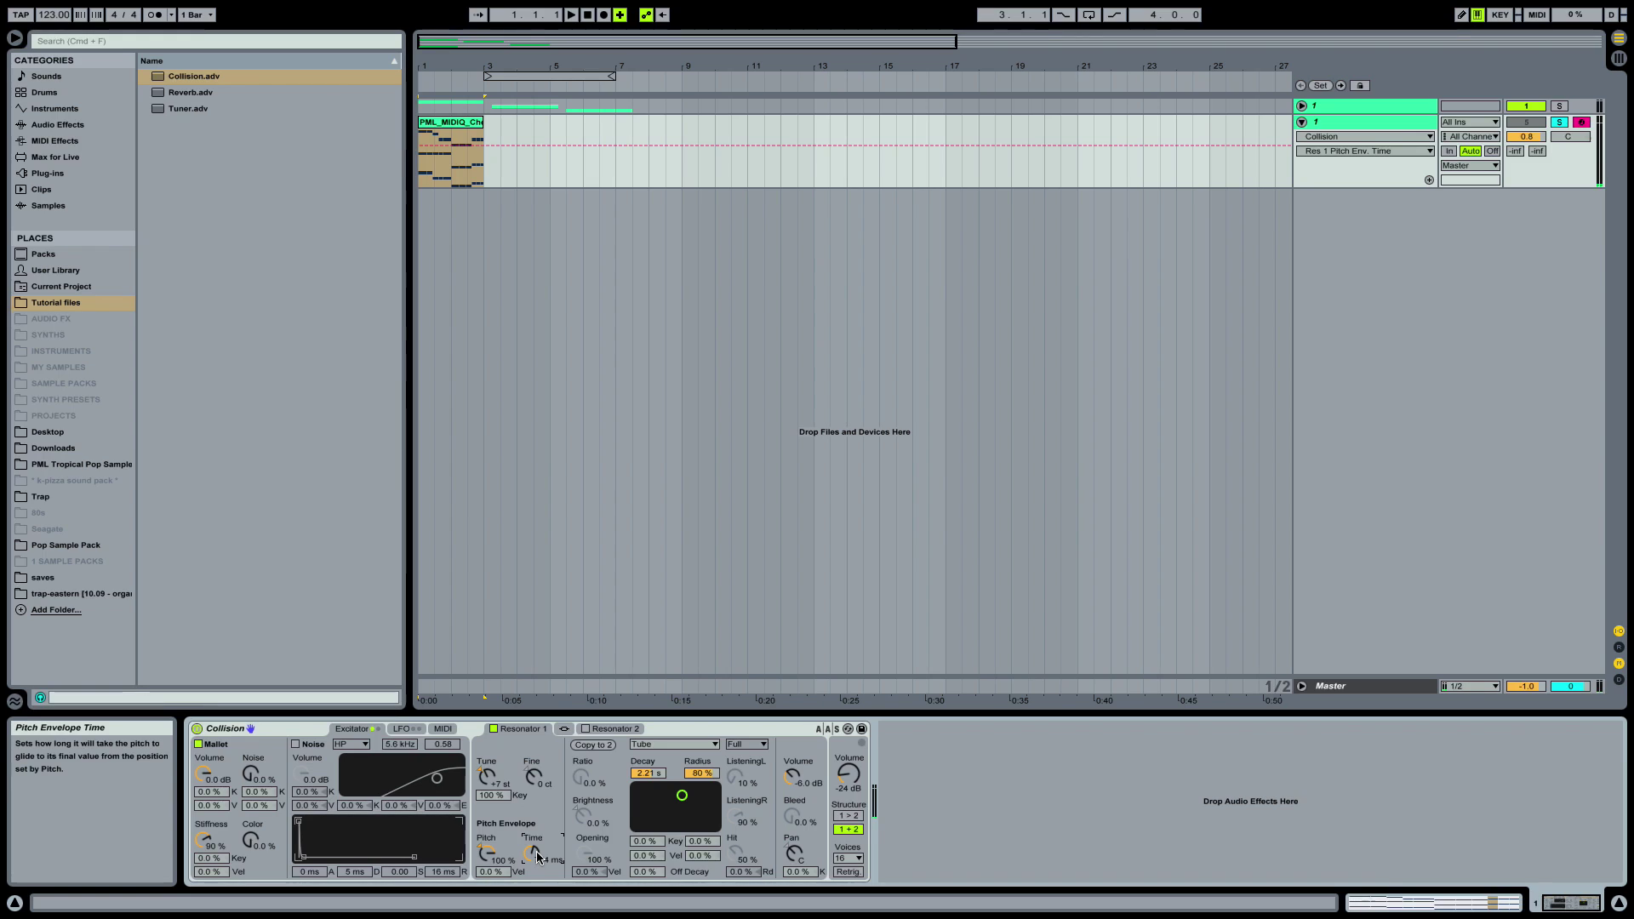
drag(537, 858, 537, 869)
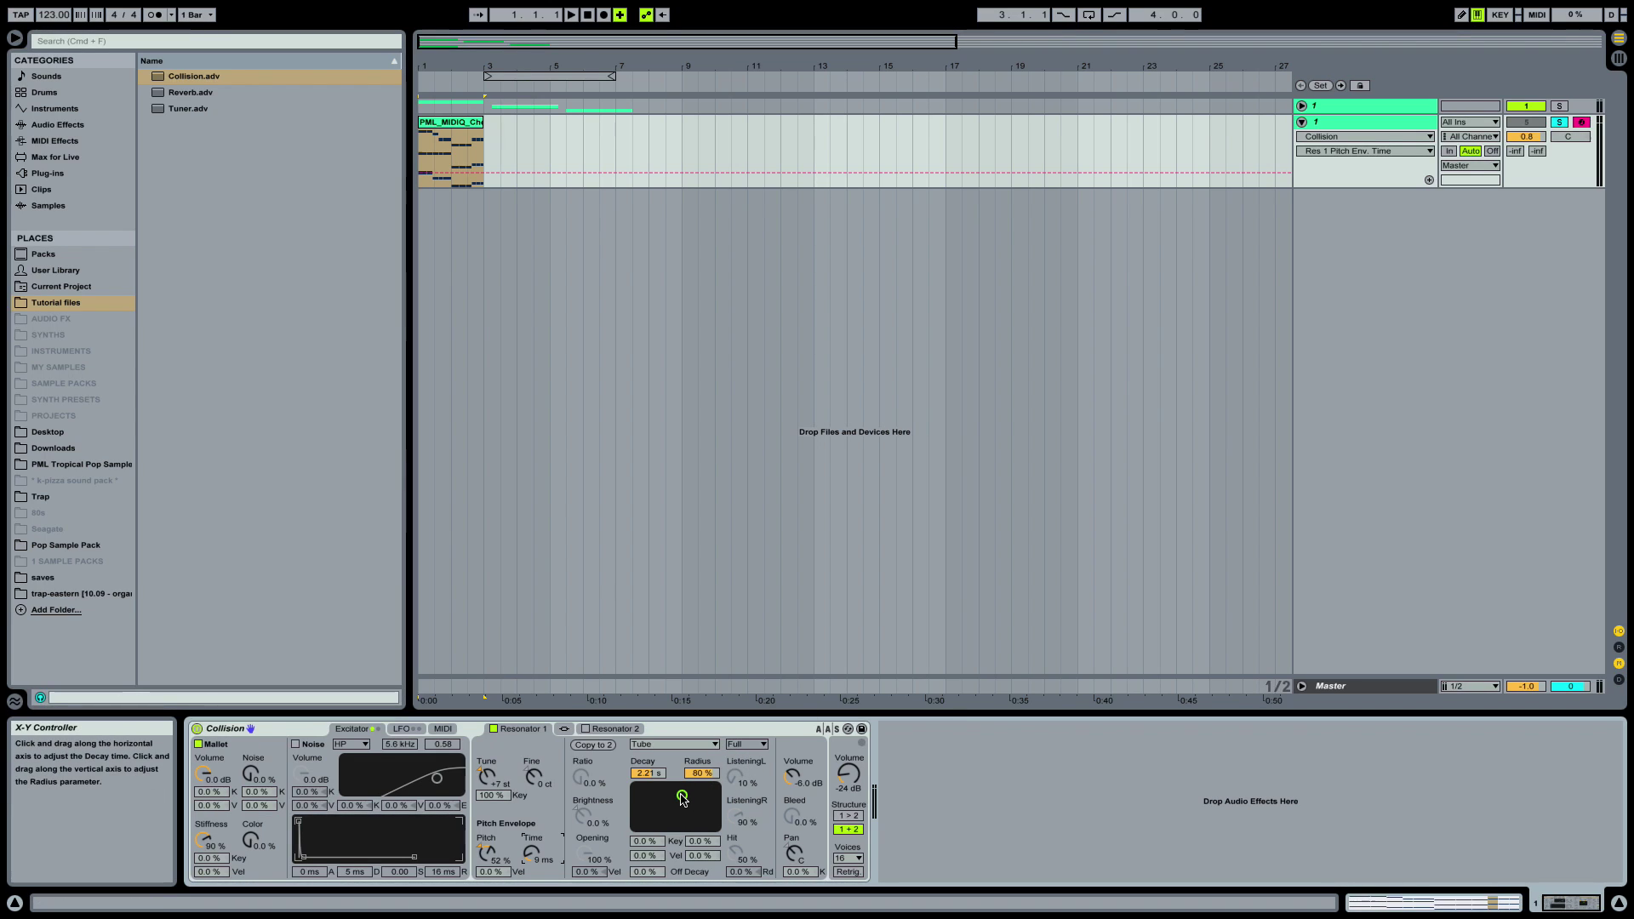
drag(682, 798, 685, 798)
drag(487, 776, 486, 772)
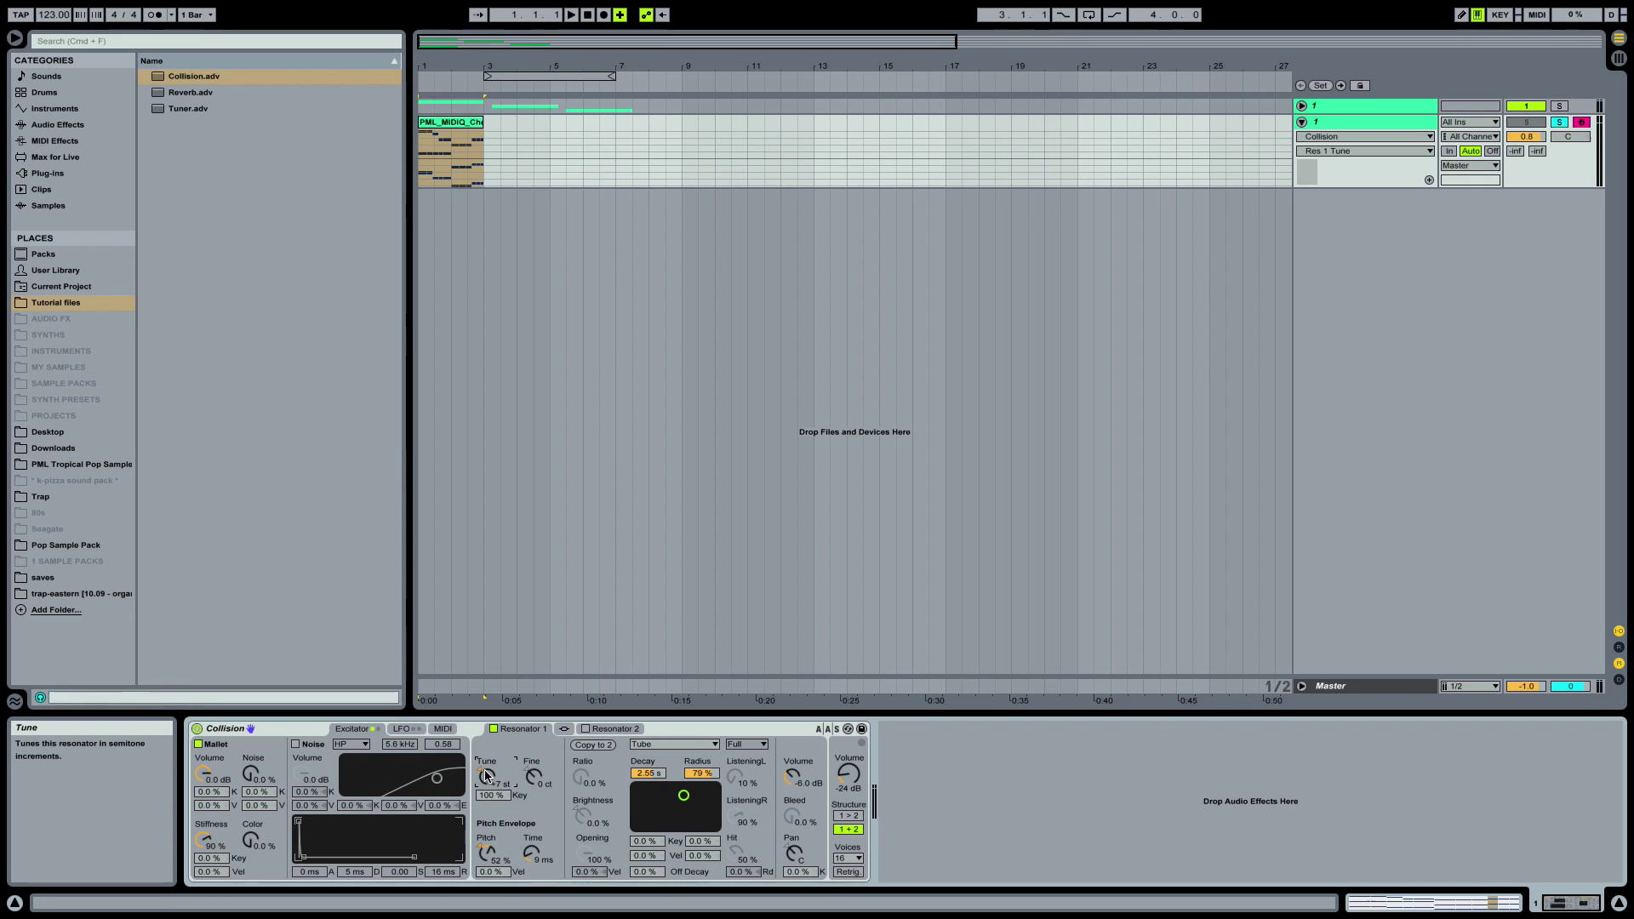
Replace the chord clip on the Collision track with a new two-bar MIDI clip holding one full-length C3 note
click(461, 126)
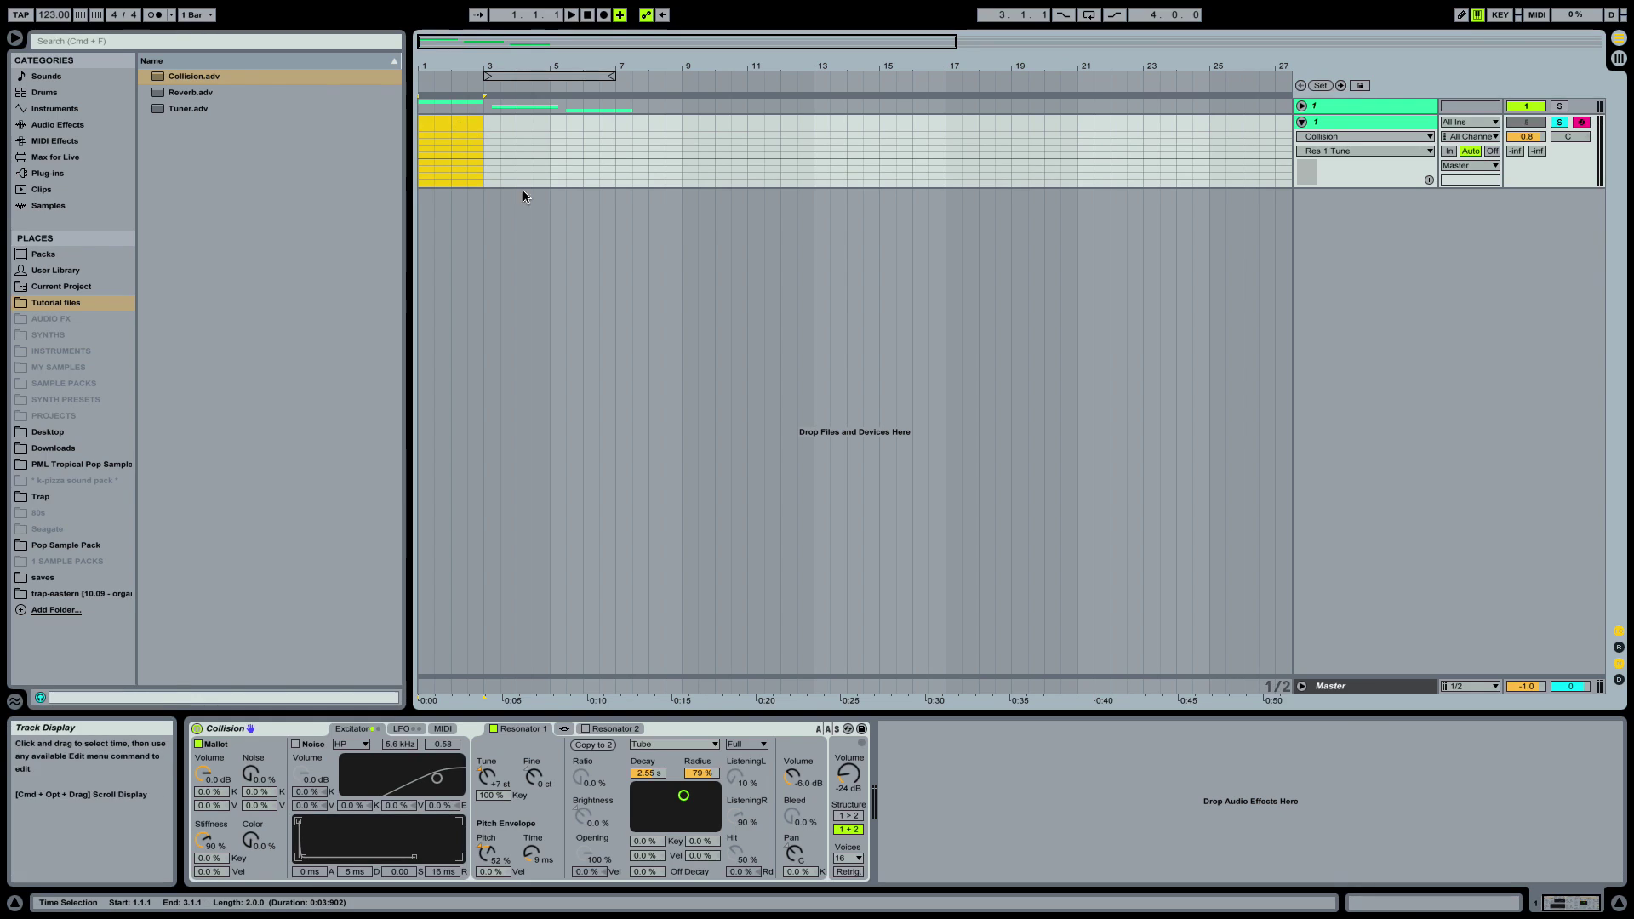
right_click(458, 123)
click(481, 212)
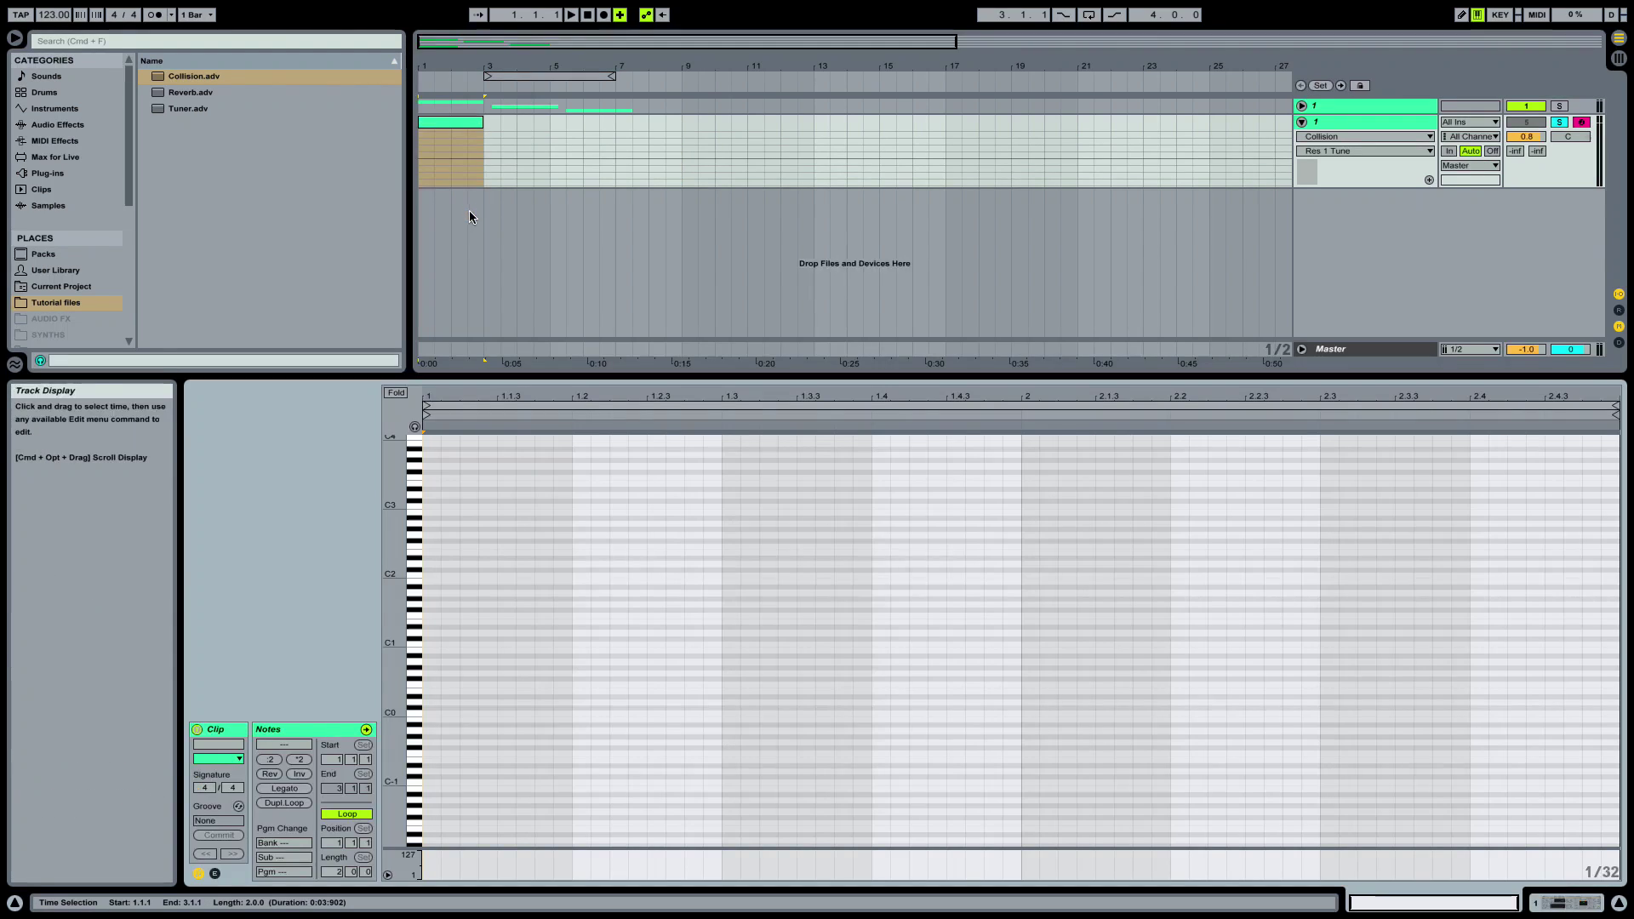
double_click(425, 506)
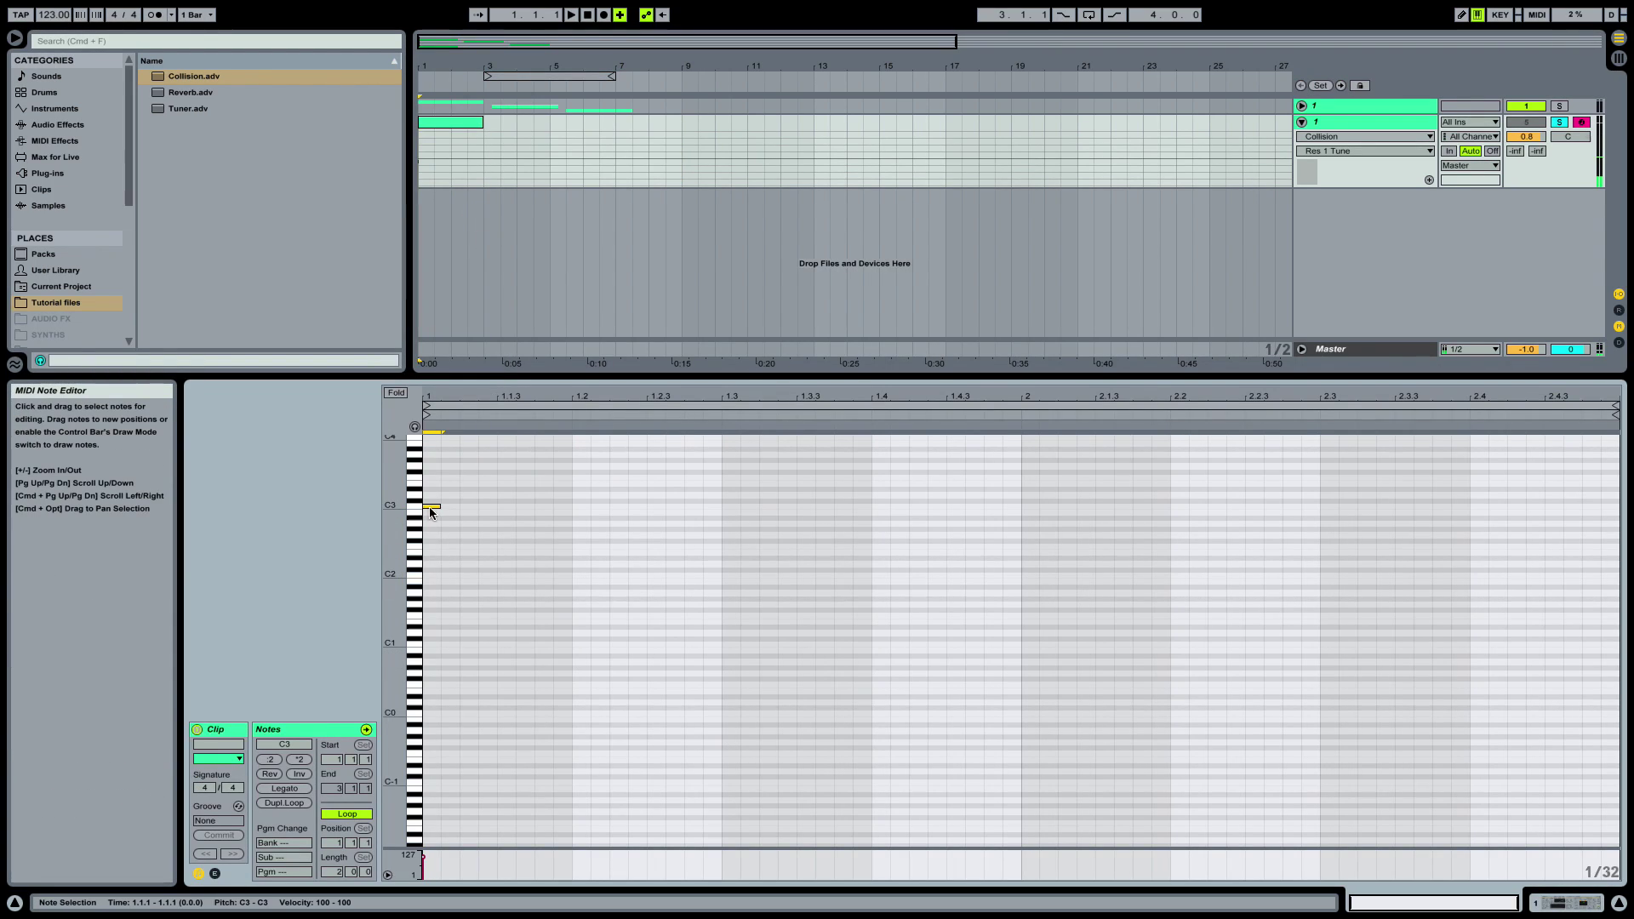
drag(440, 506, 1621, 545)
key(shift+Tab)
Freeze and flatten the Collision track to audio, and audition the resulting clip in solo
right_click(1372, 125)
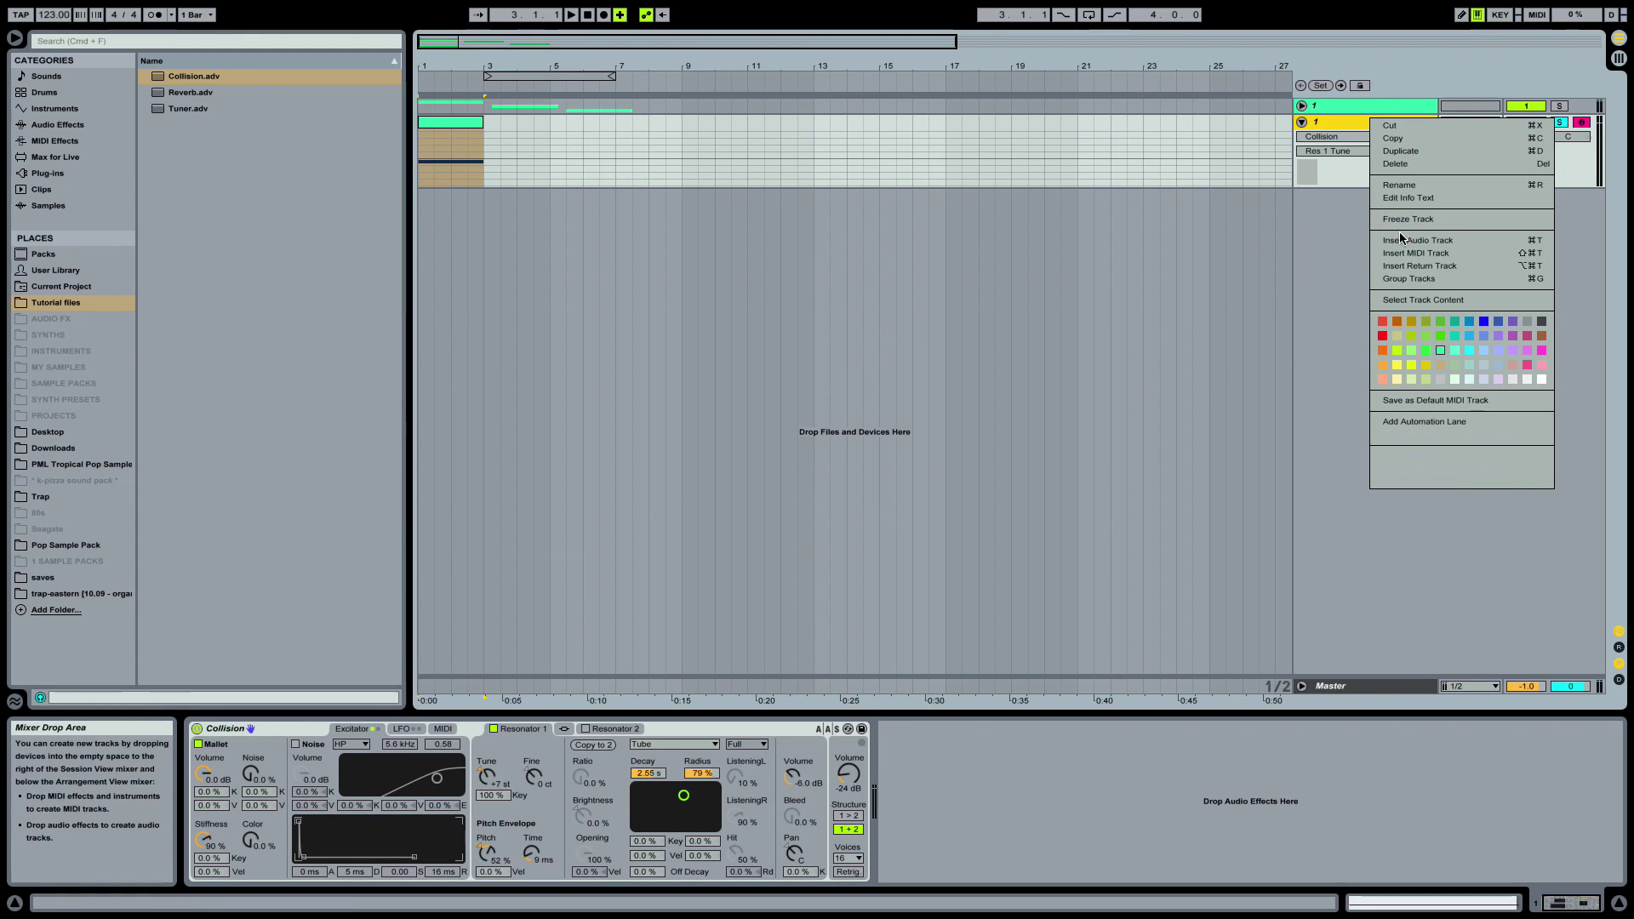
click(1367, 134)
right_click(1366, 134)
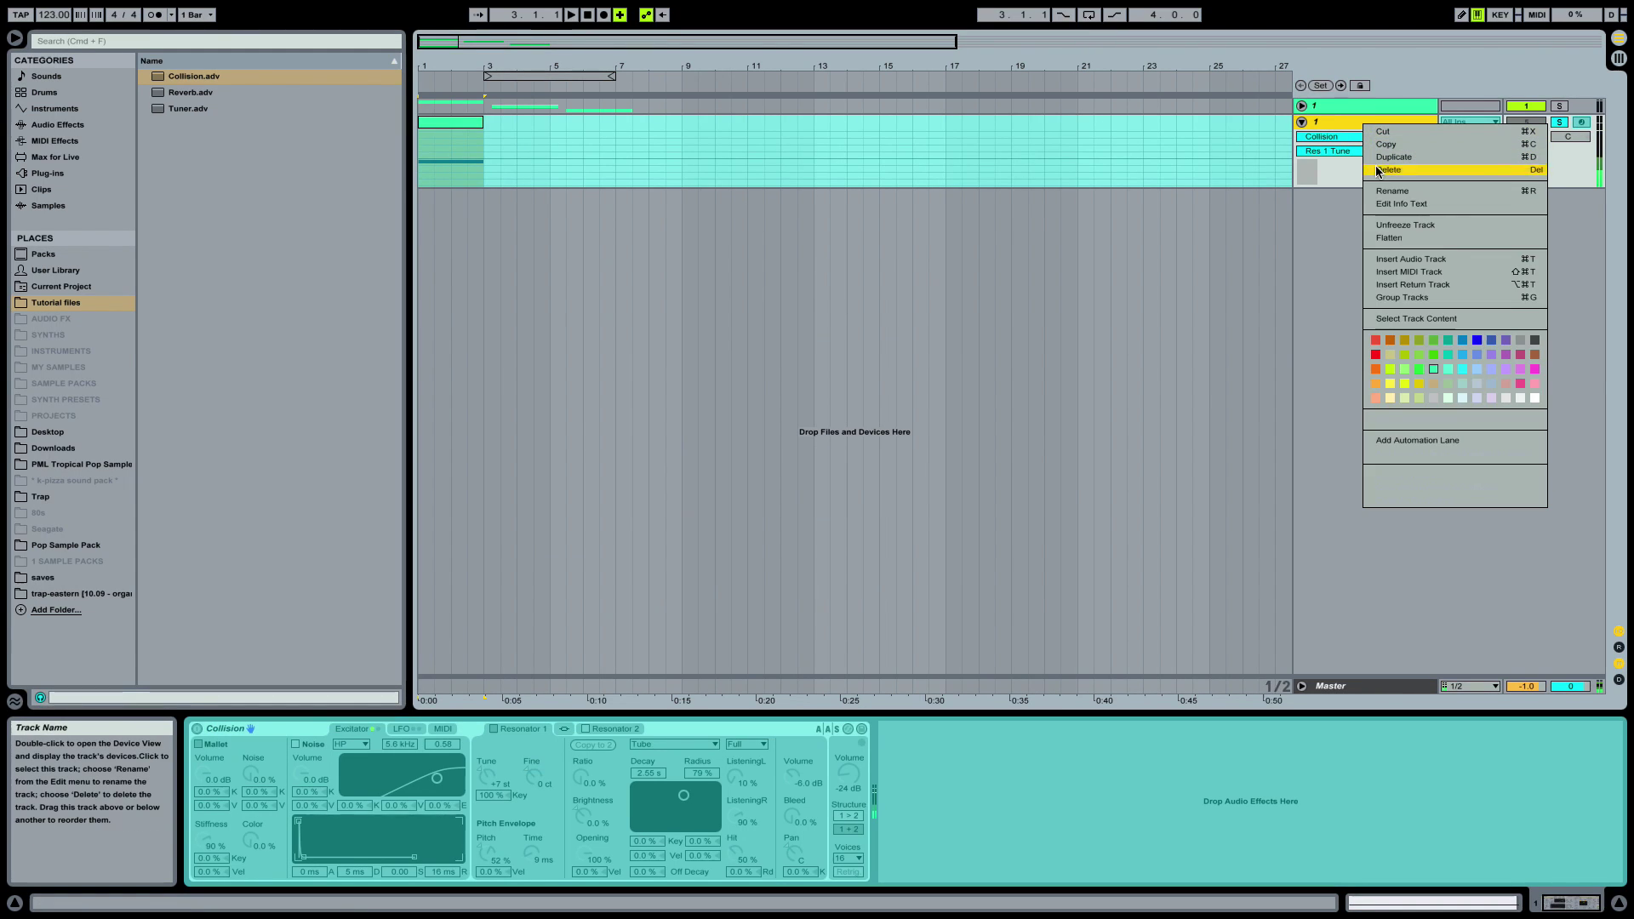
click(1389, 238)
click(443, 124)
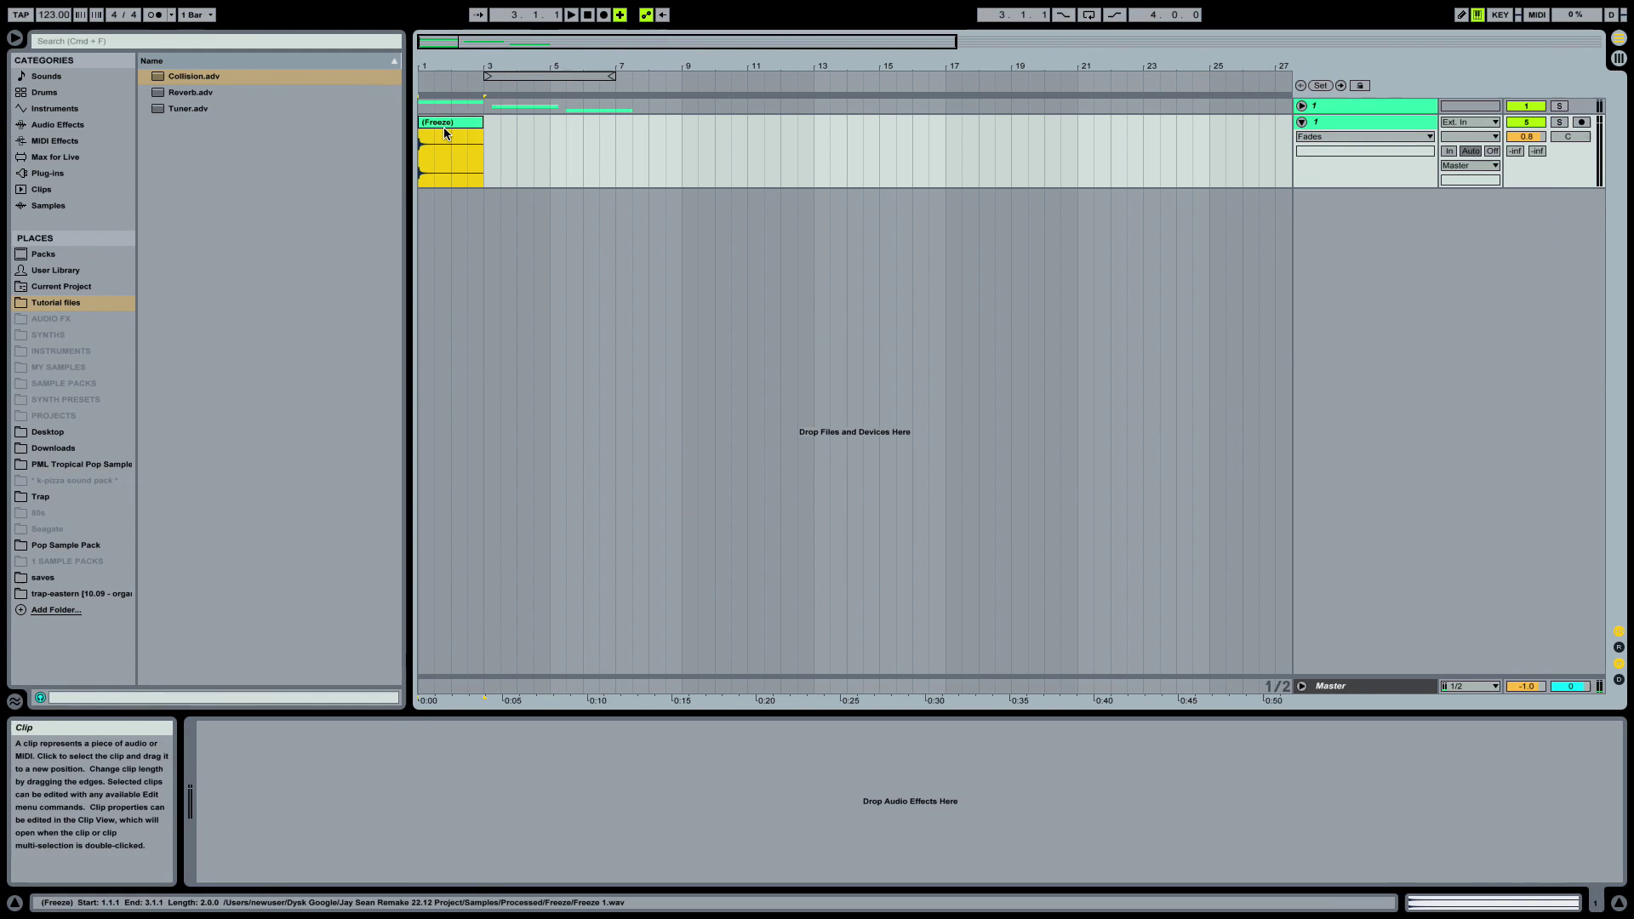
click(1559, 123)
key(space)
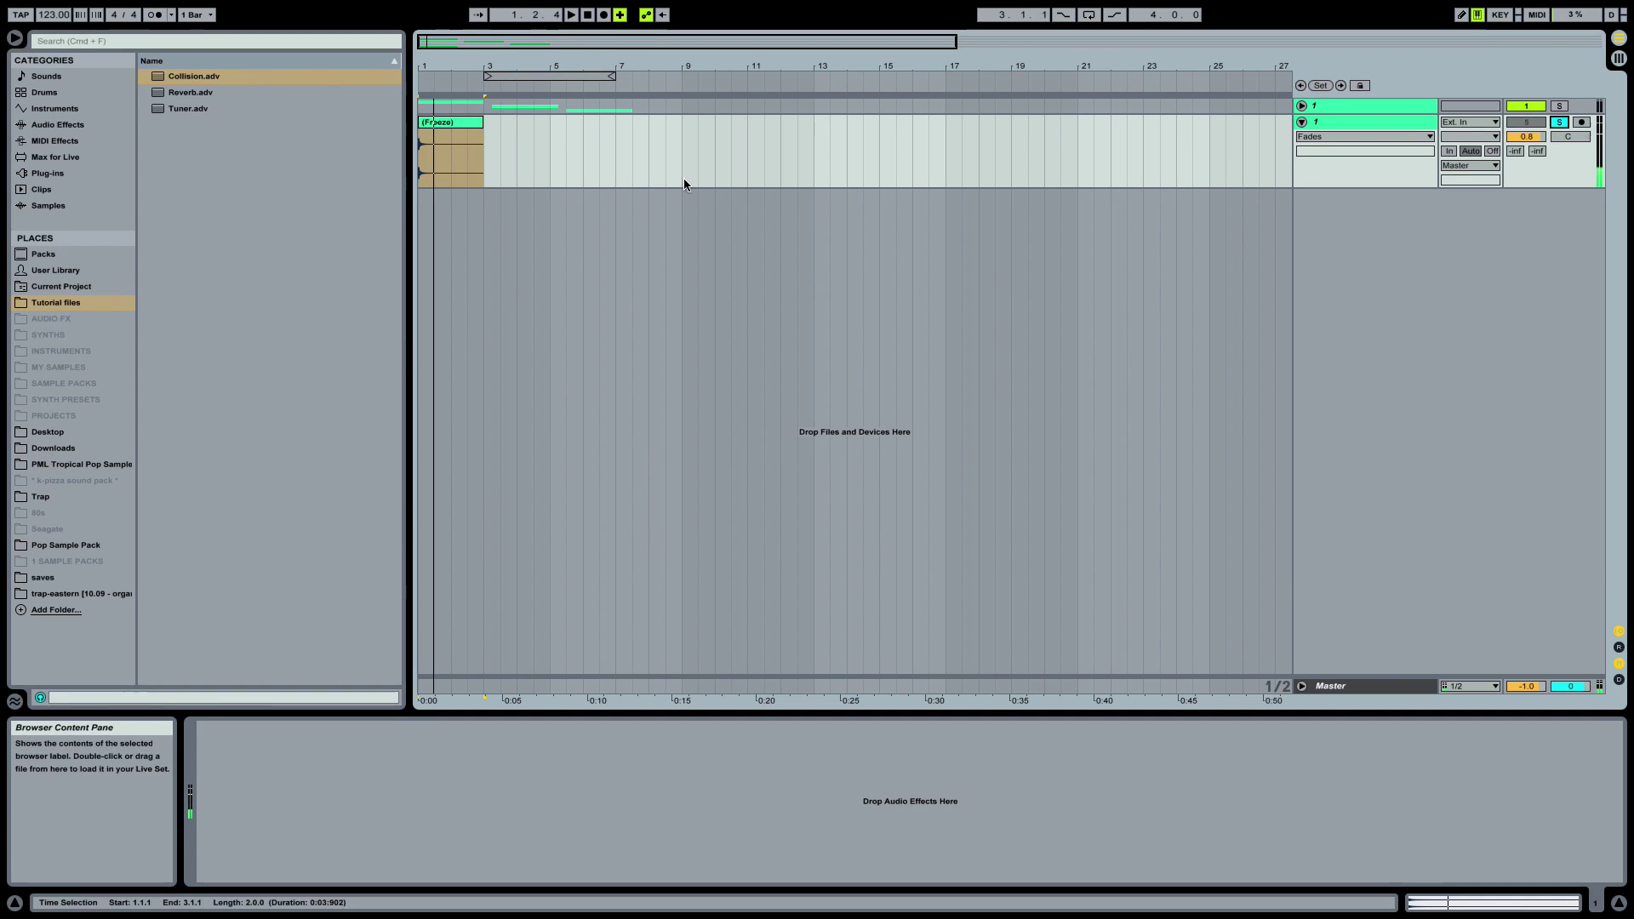
Expand the group, duplicate its first mallet track below the flattened audio track and remove the copy's Mallet 1 rack
click(1302, 105)
drag(1330, 167, 1401, 602)
click(233, 729)
key(Delete)
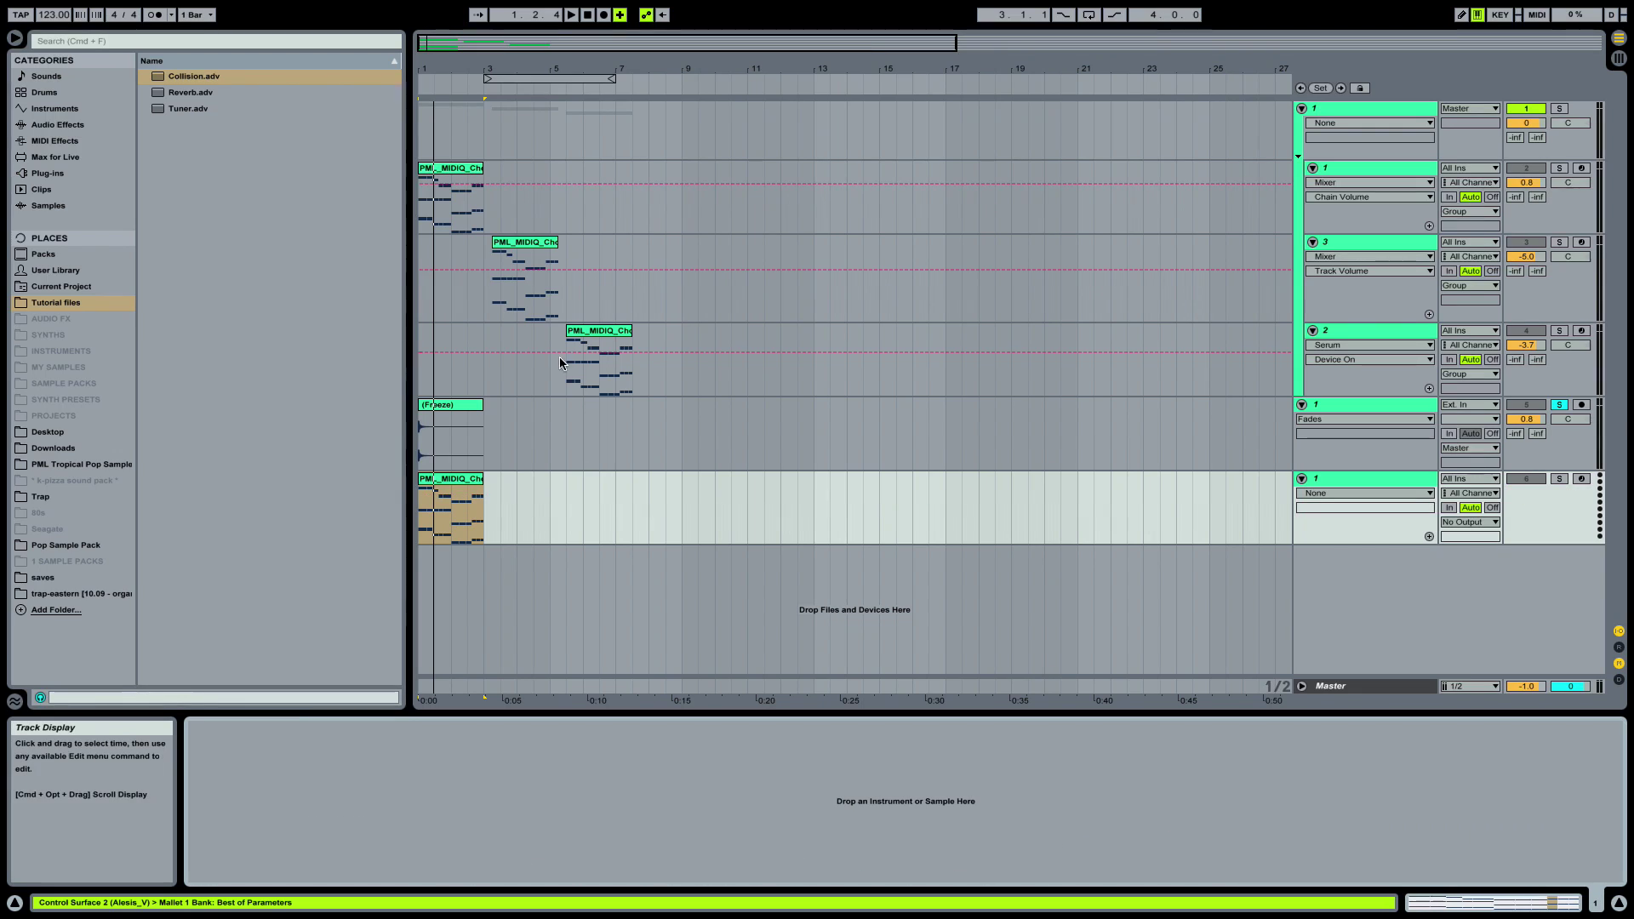
Load the flattened audio clip as a sampler instrument on the new MIDI track and audition that track in solo
click(459, 408)
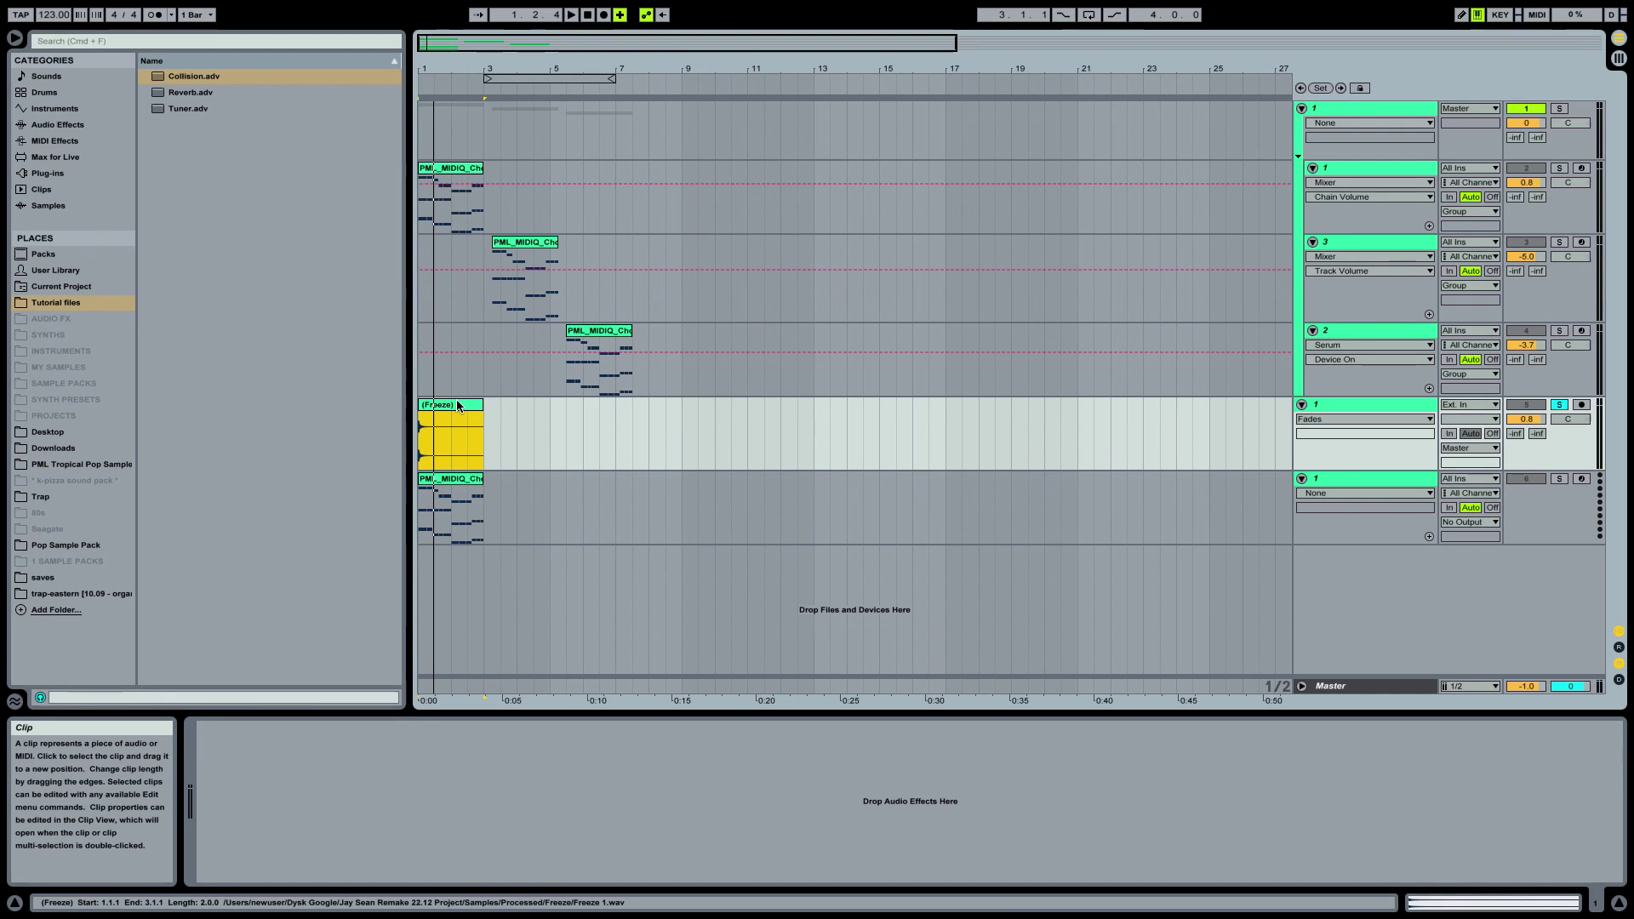
drag(457, 406, 642, 779)
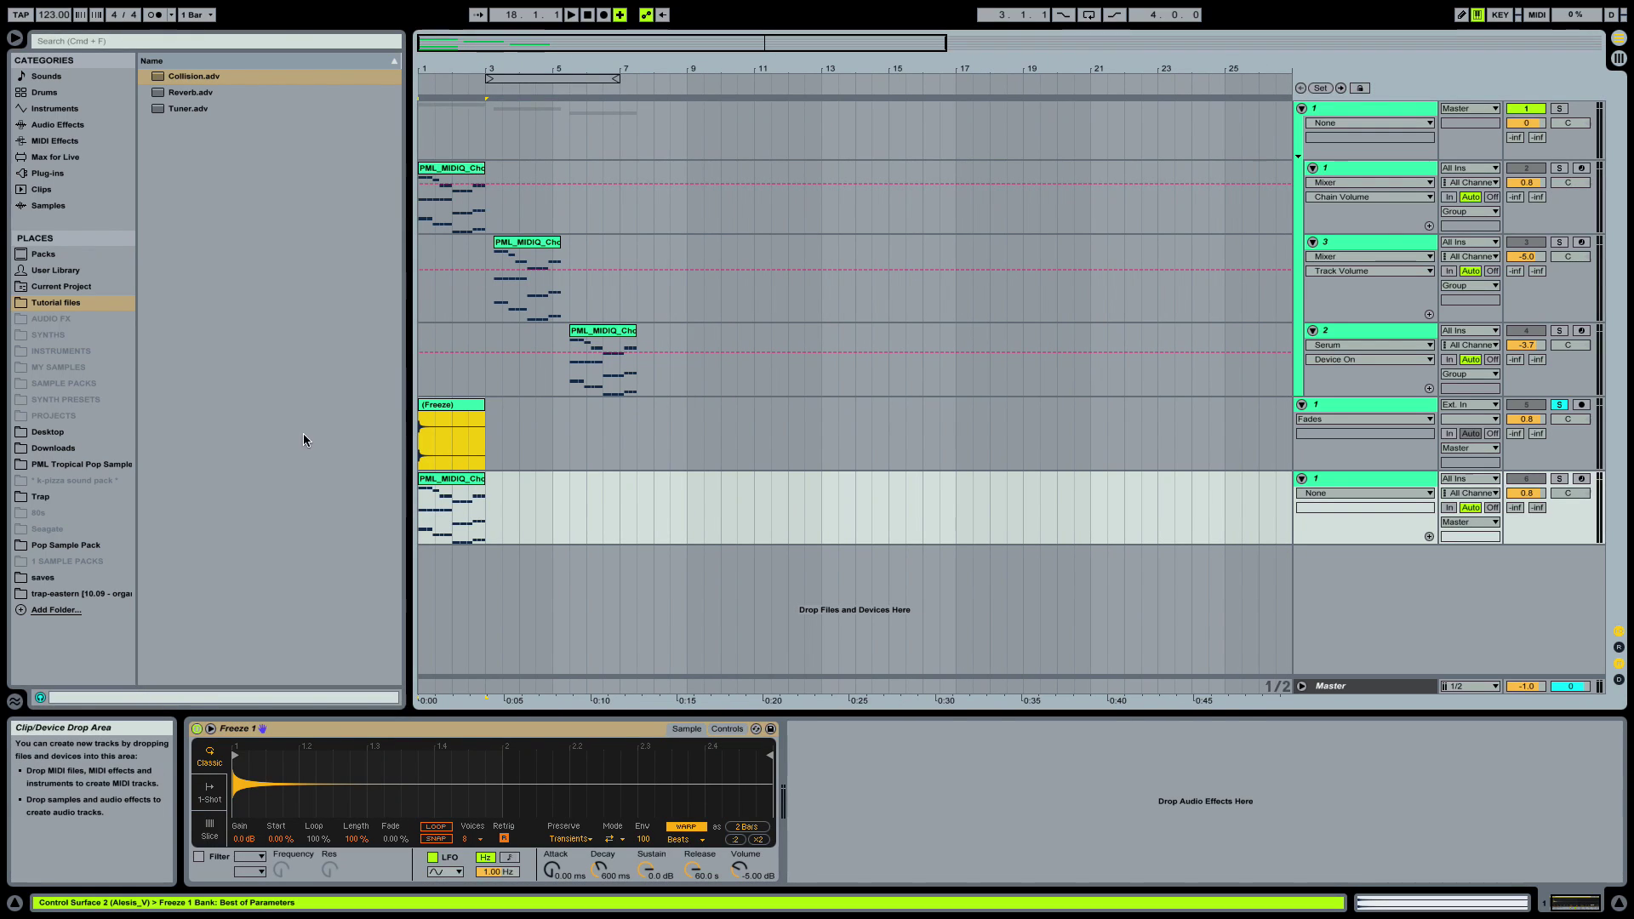
click(453, 511)
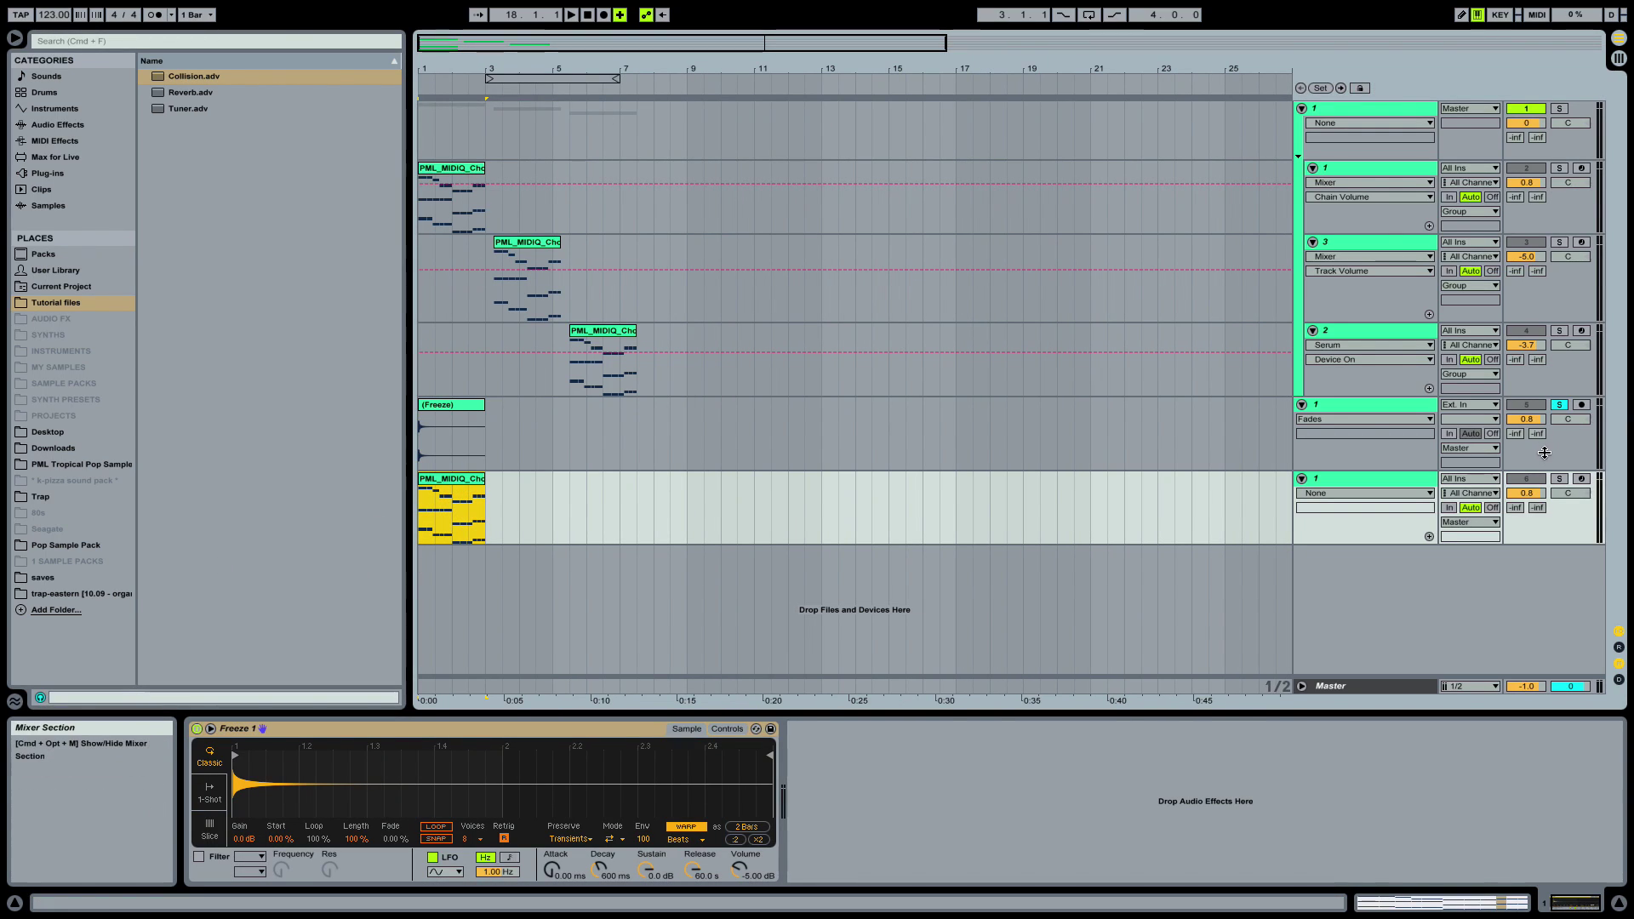
click(1559, 479)
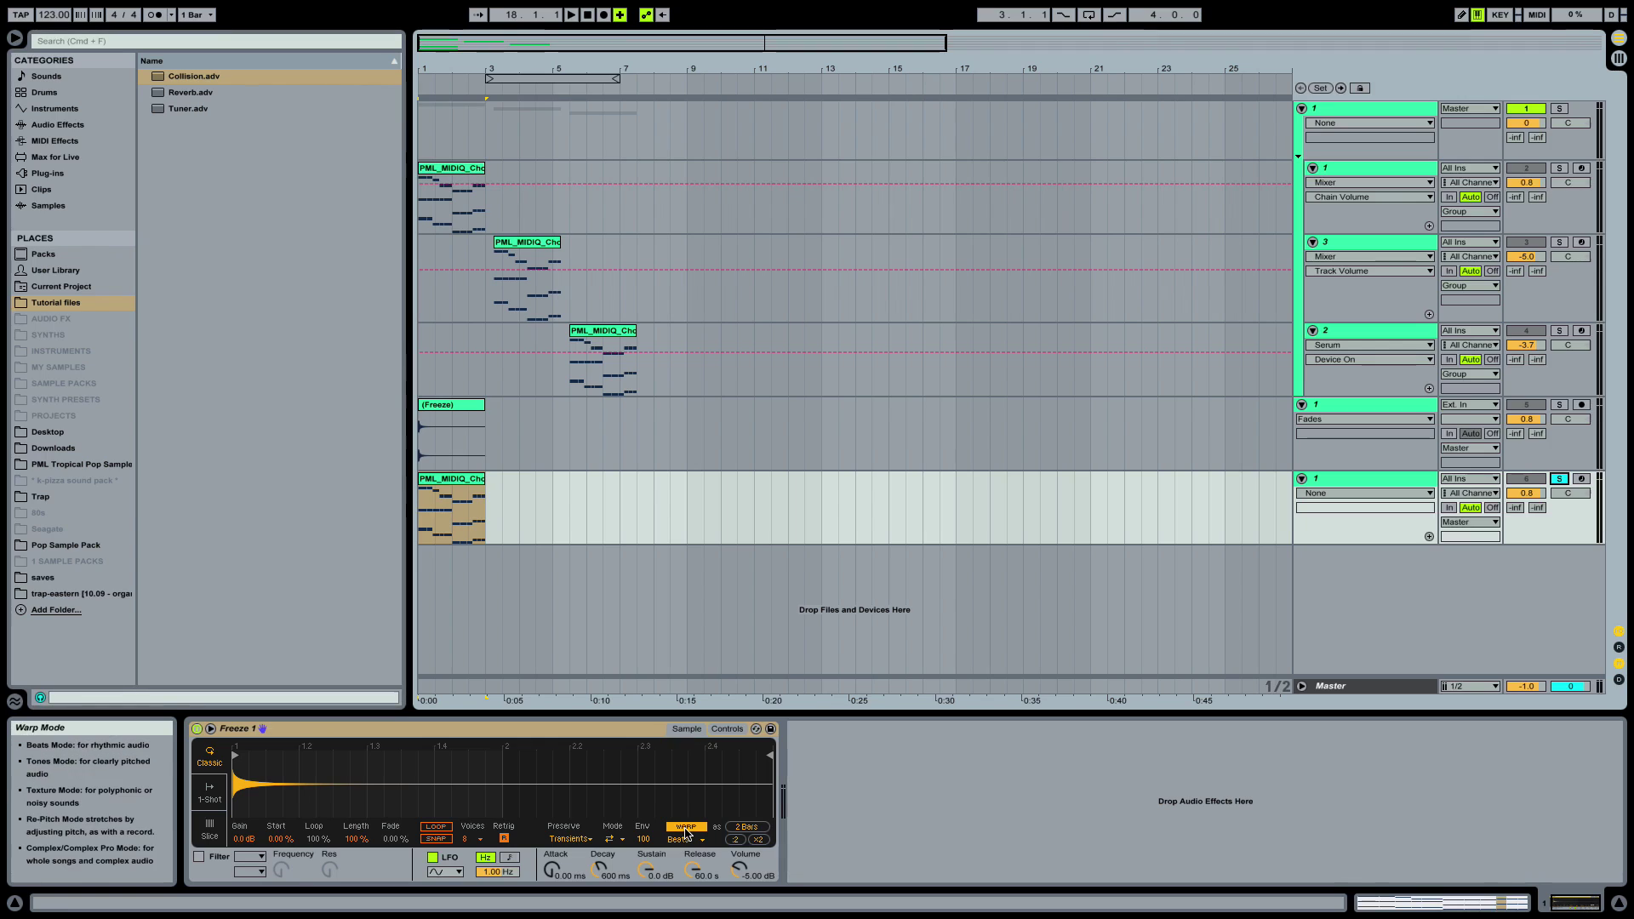
key(space)
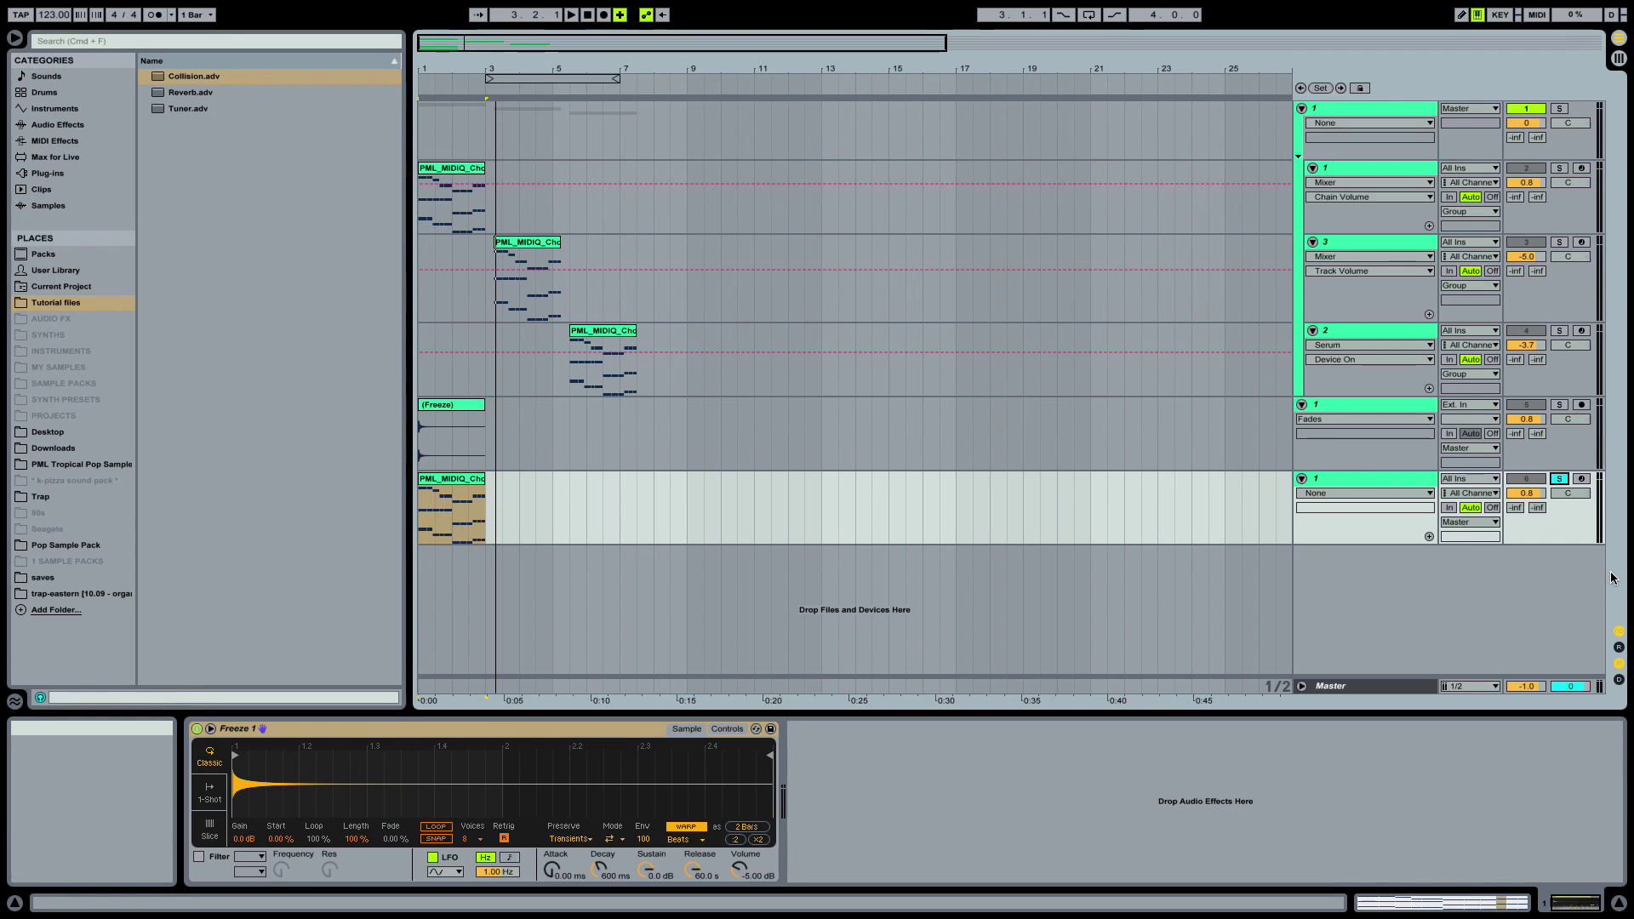
Arm the soloed sampler track and add the Tuner preset after the sampler
click(1582, 478)
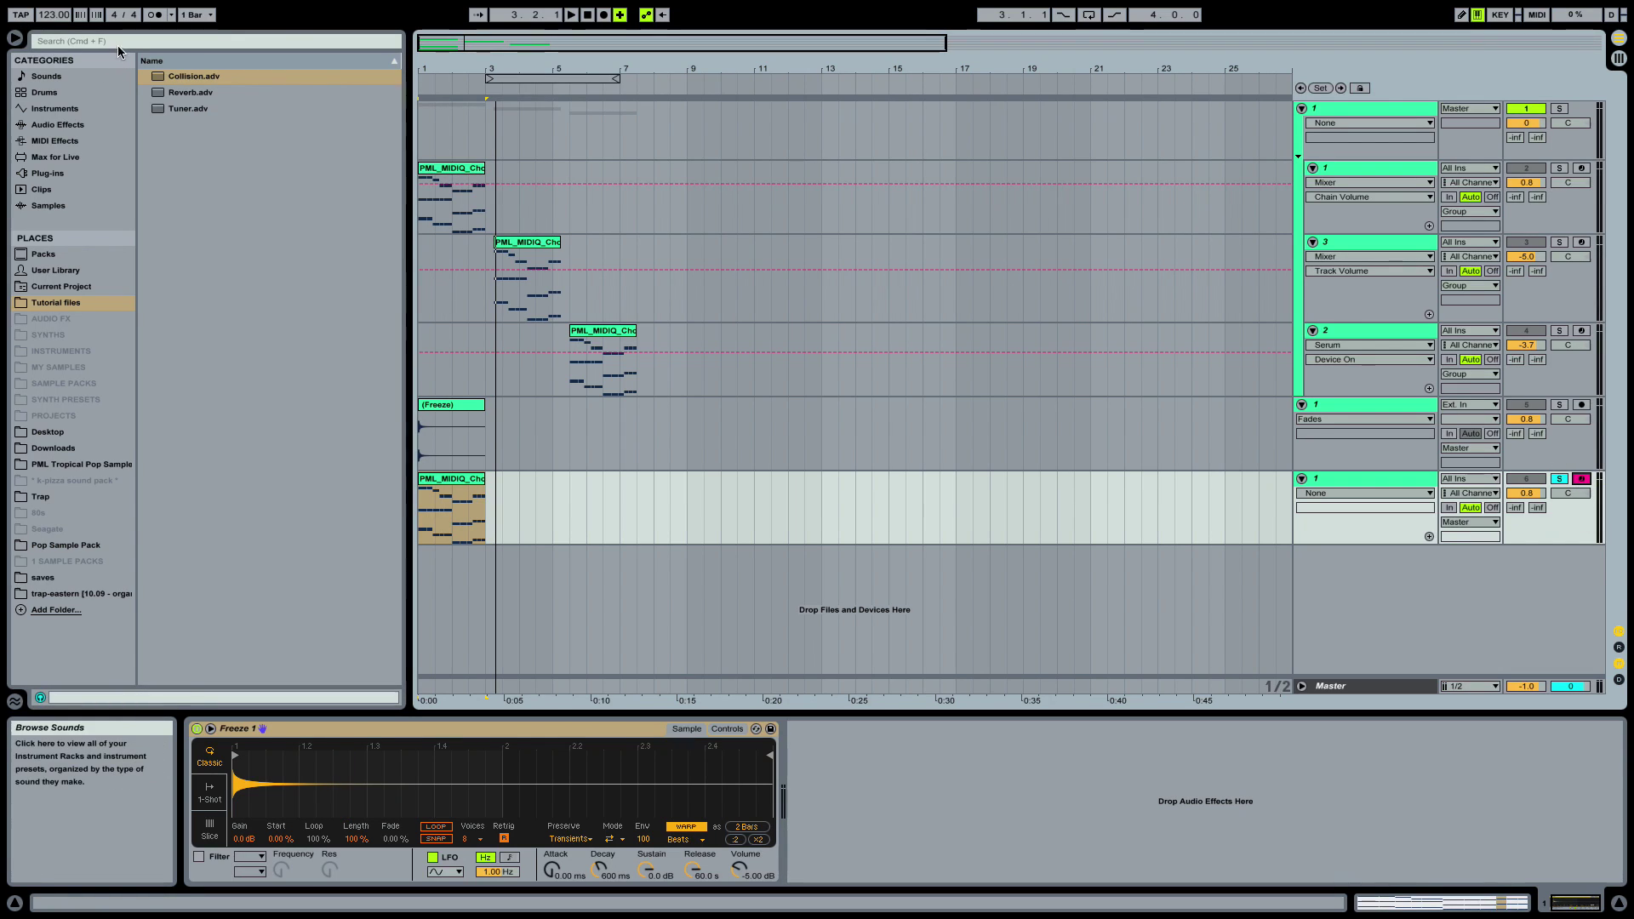
click(170, 77)
double_click(170, 109)
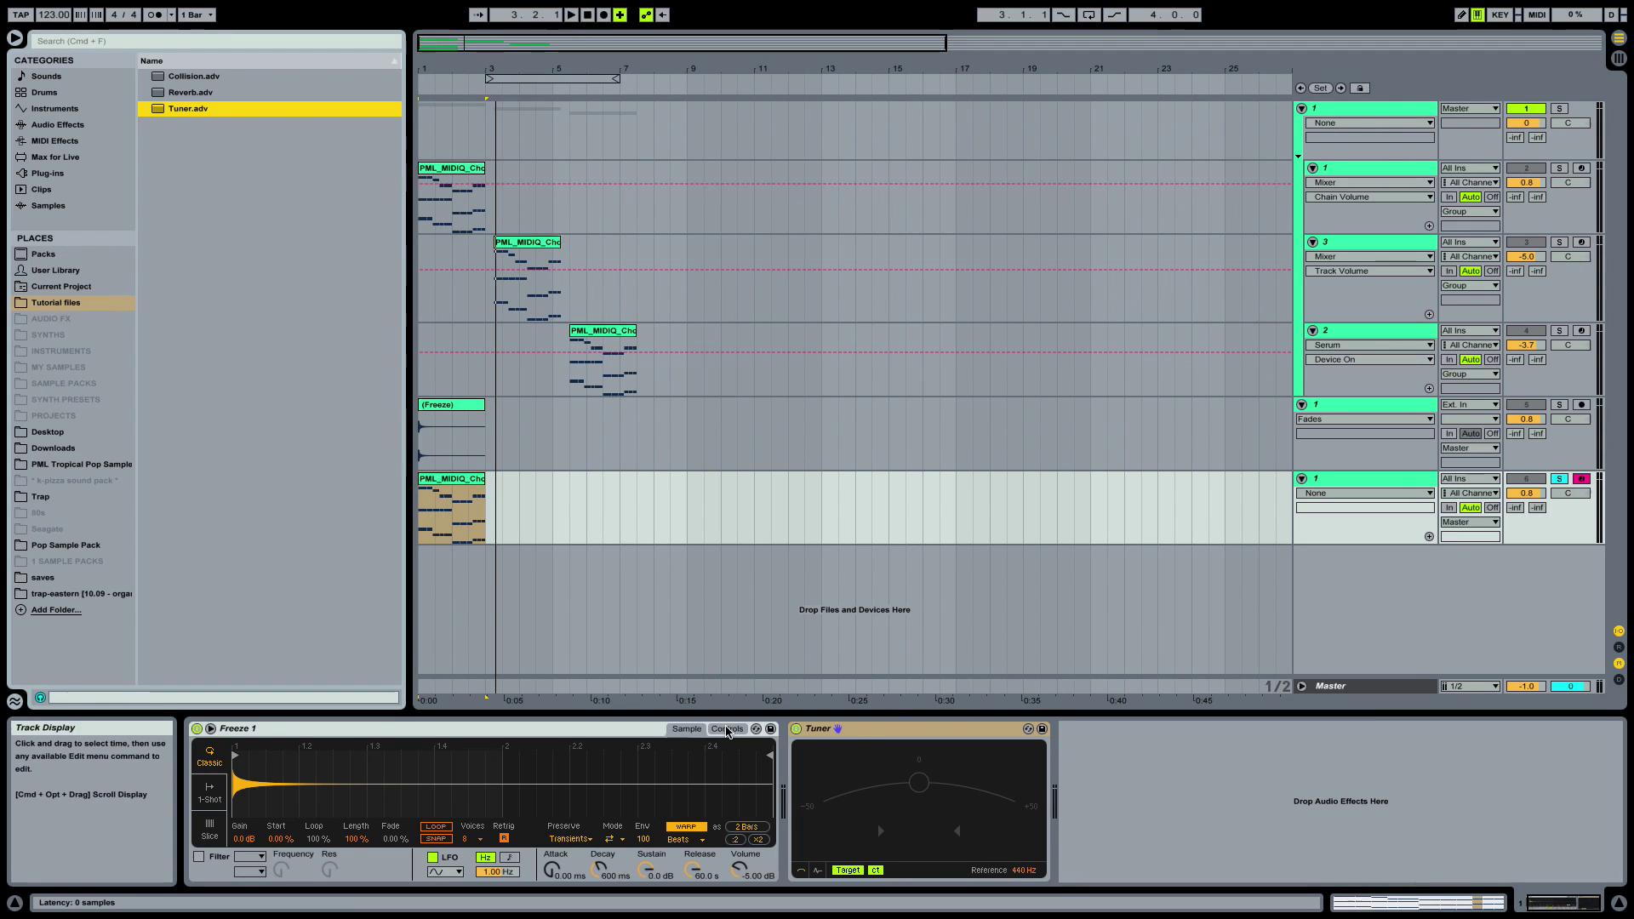
Tune the sampler against the Tuner with a transpose of -6 st and a detune of -10 ct
click(727, 728)
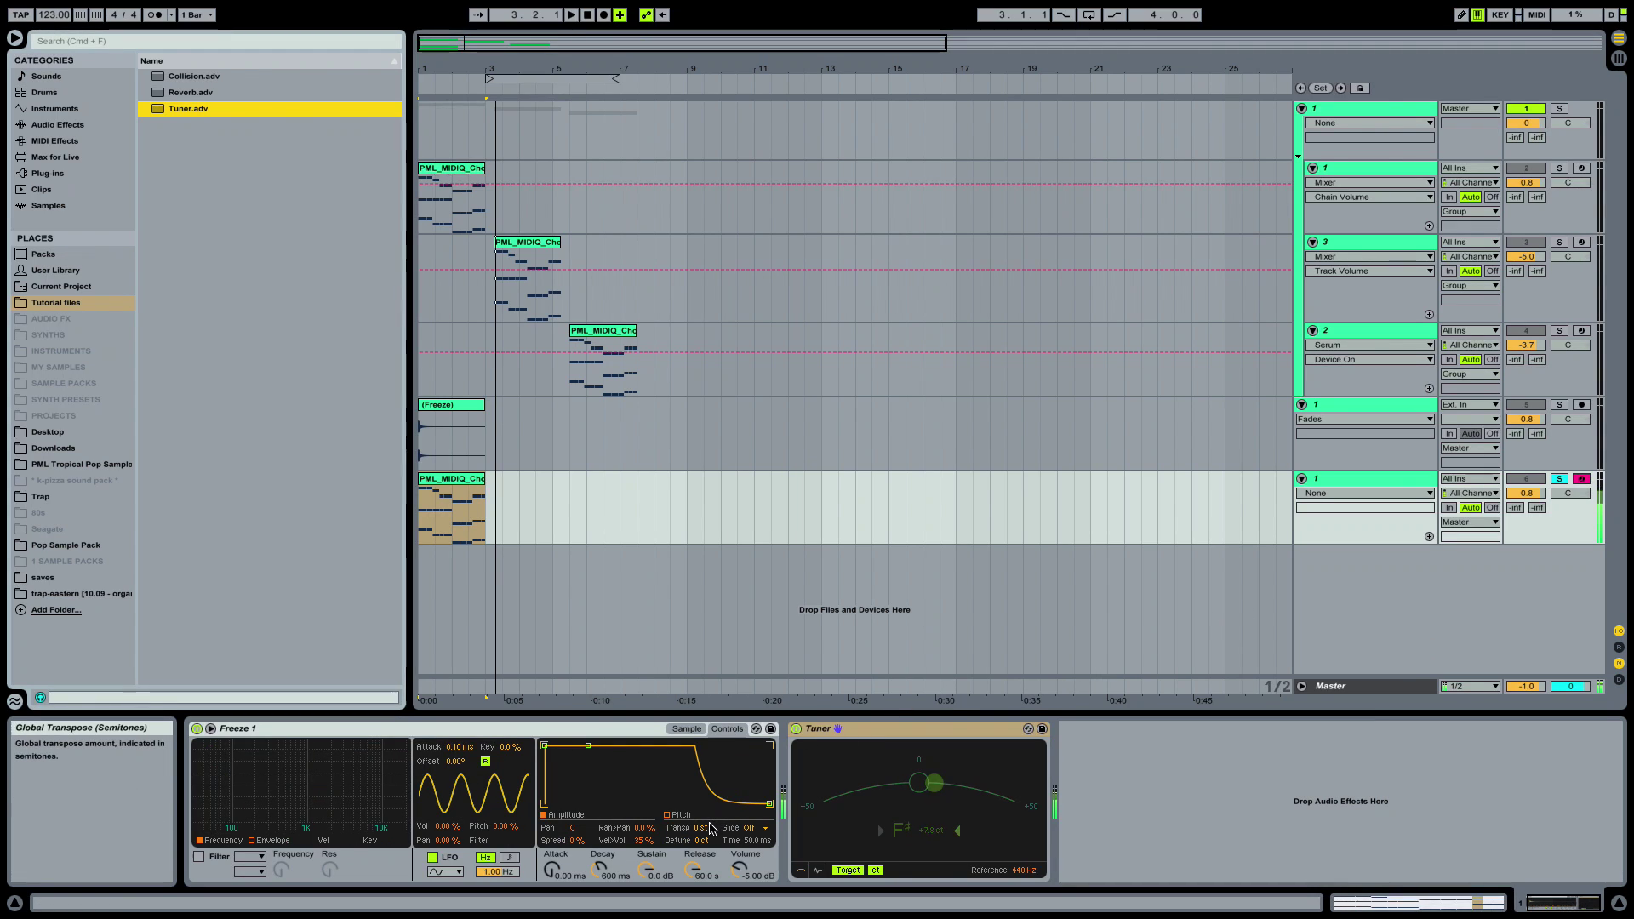
drag(701, 828, 701, 881)
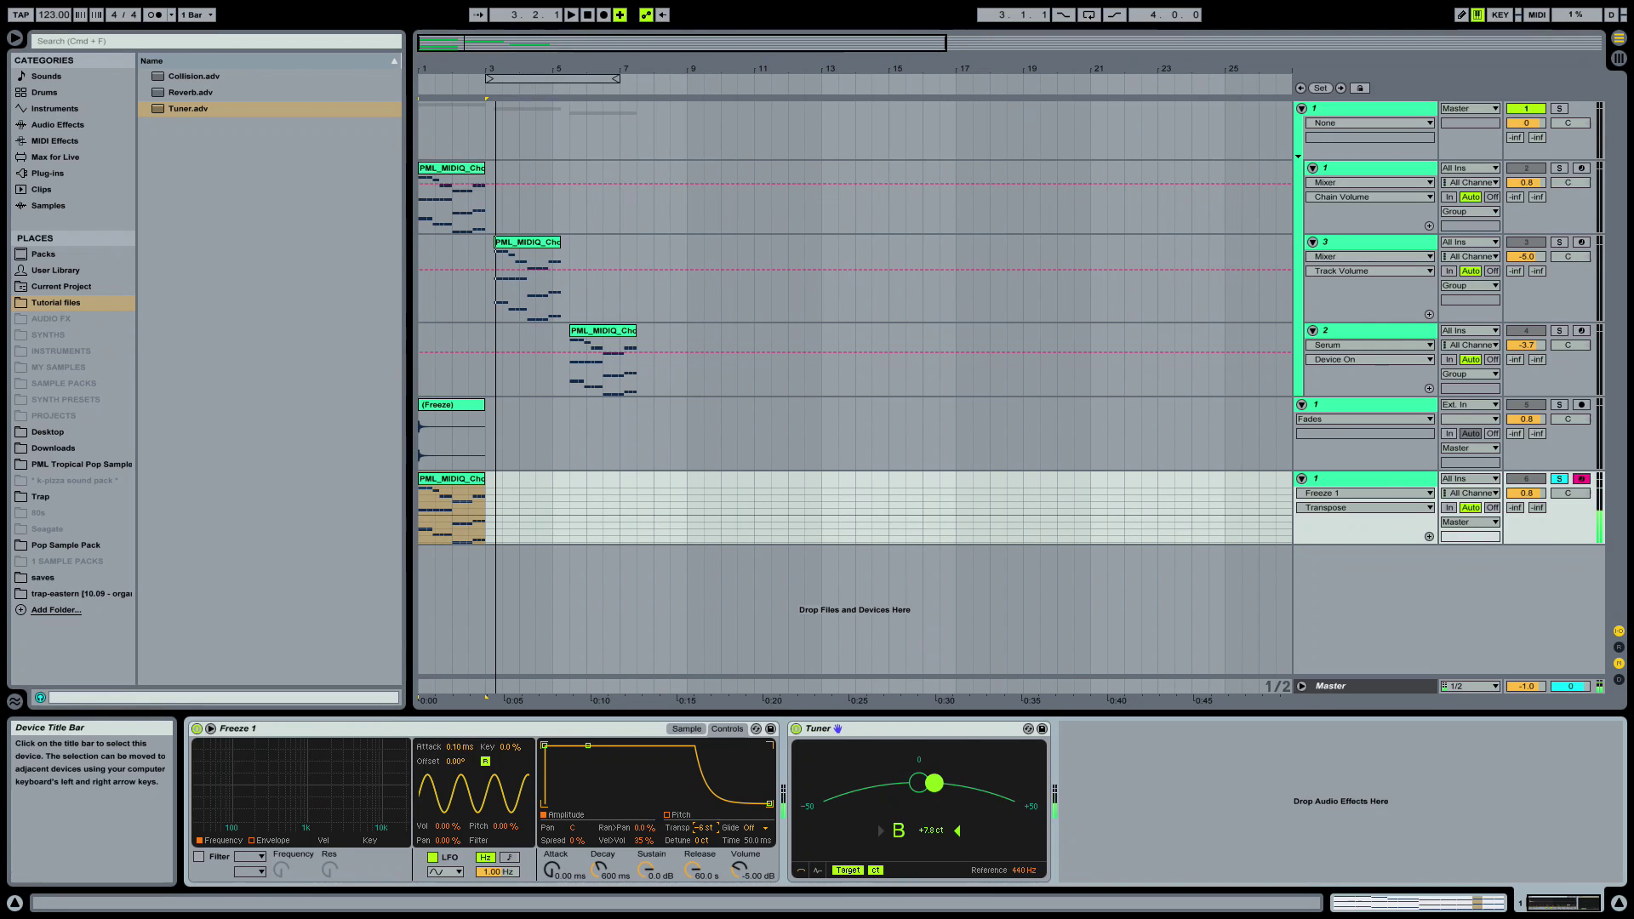
drag(707, 841, 706, 847)
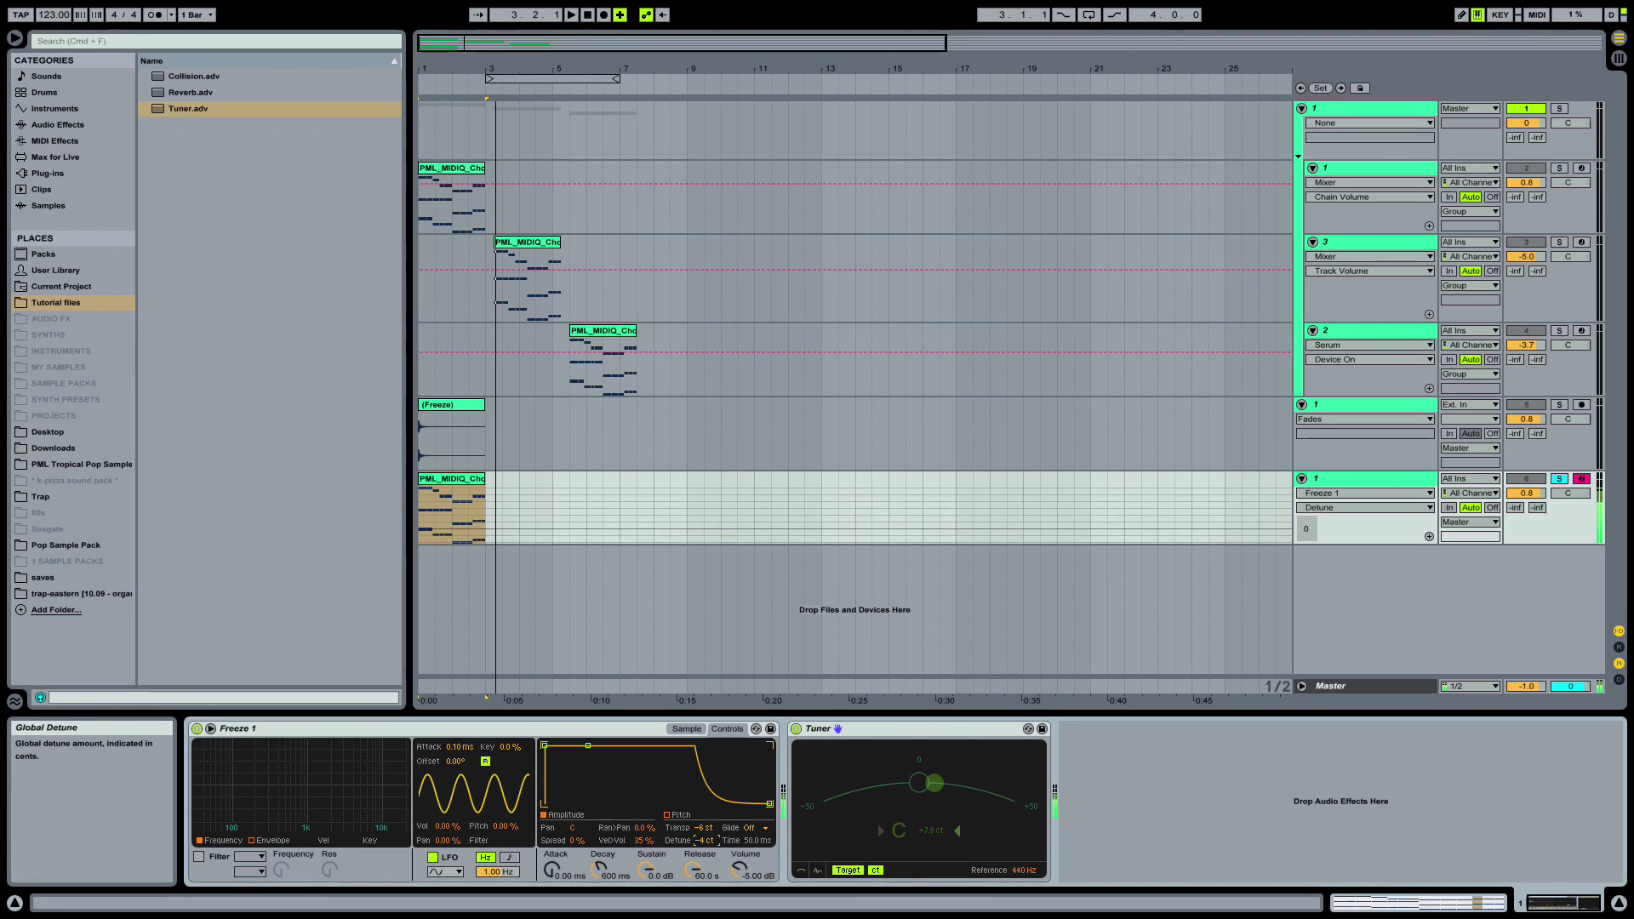
click(703, 730)
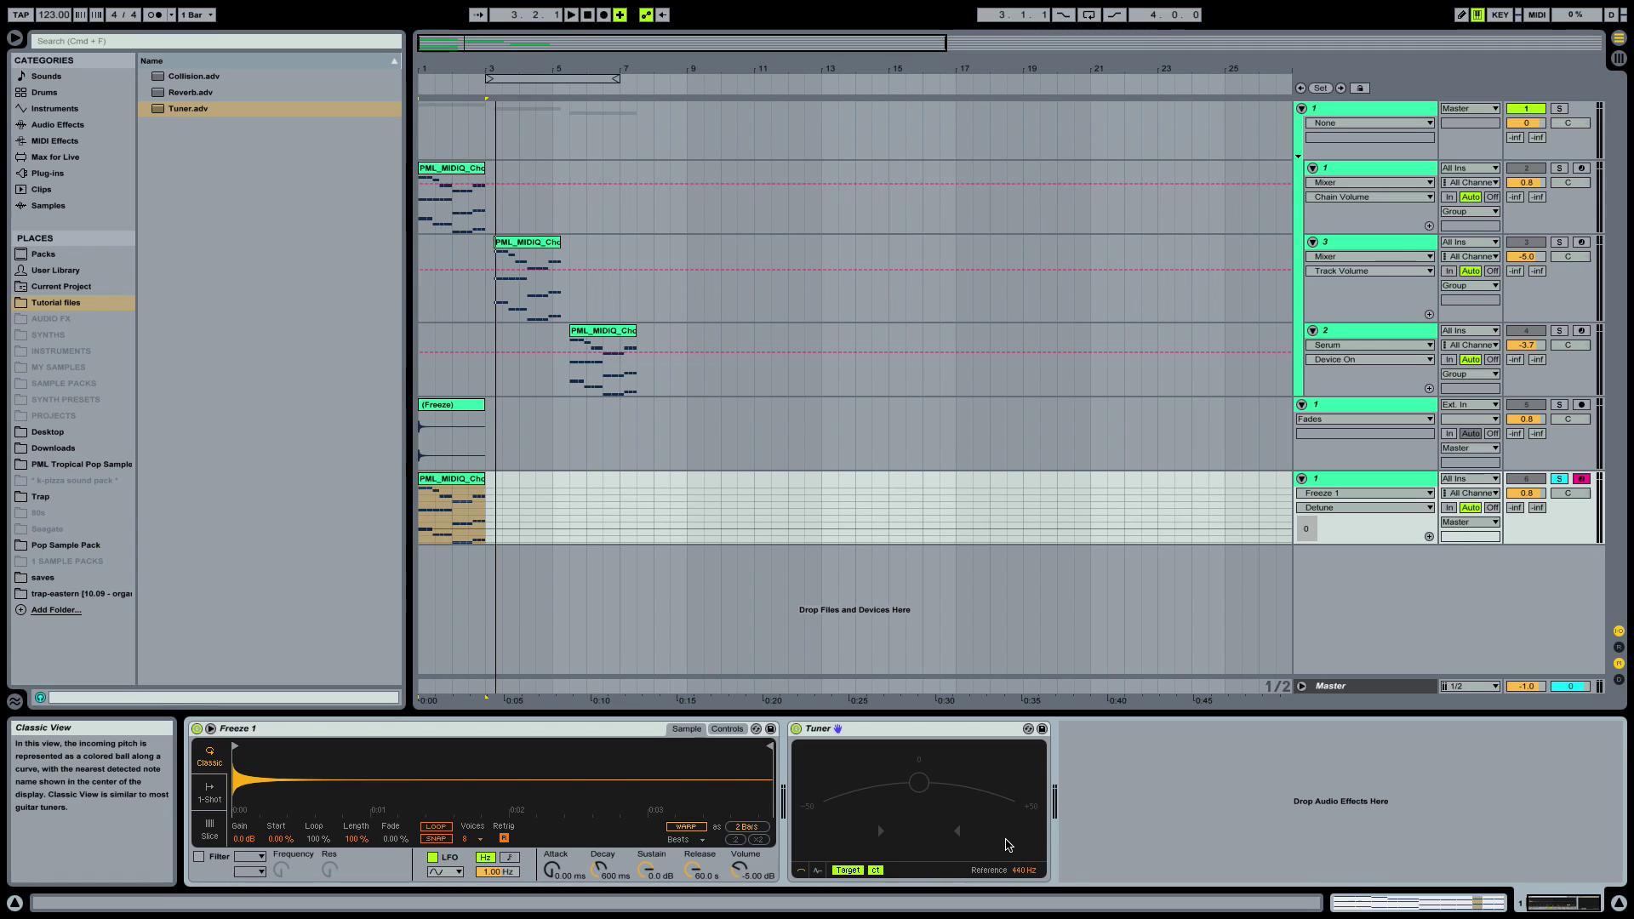
Play a test note and the chord melody clip through the tuned sampler, and change the sampler's number of voices
key(a)
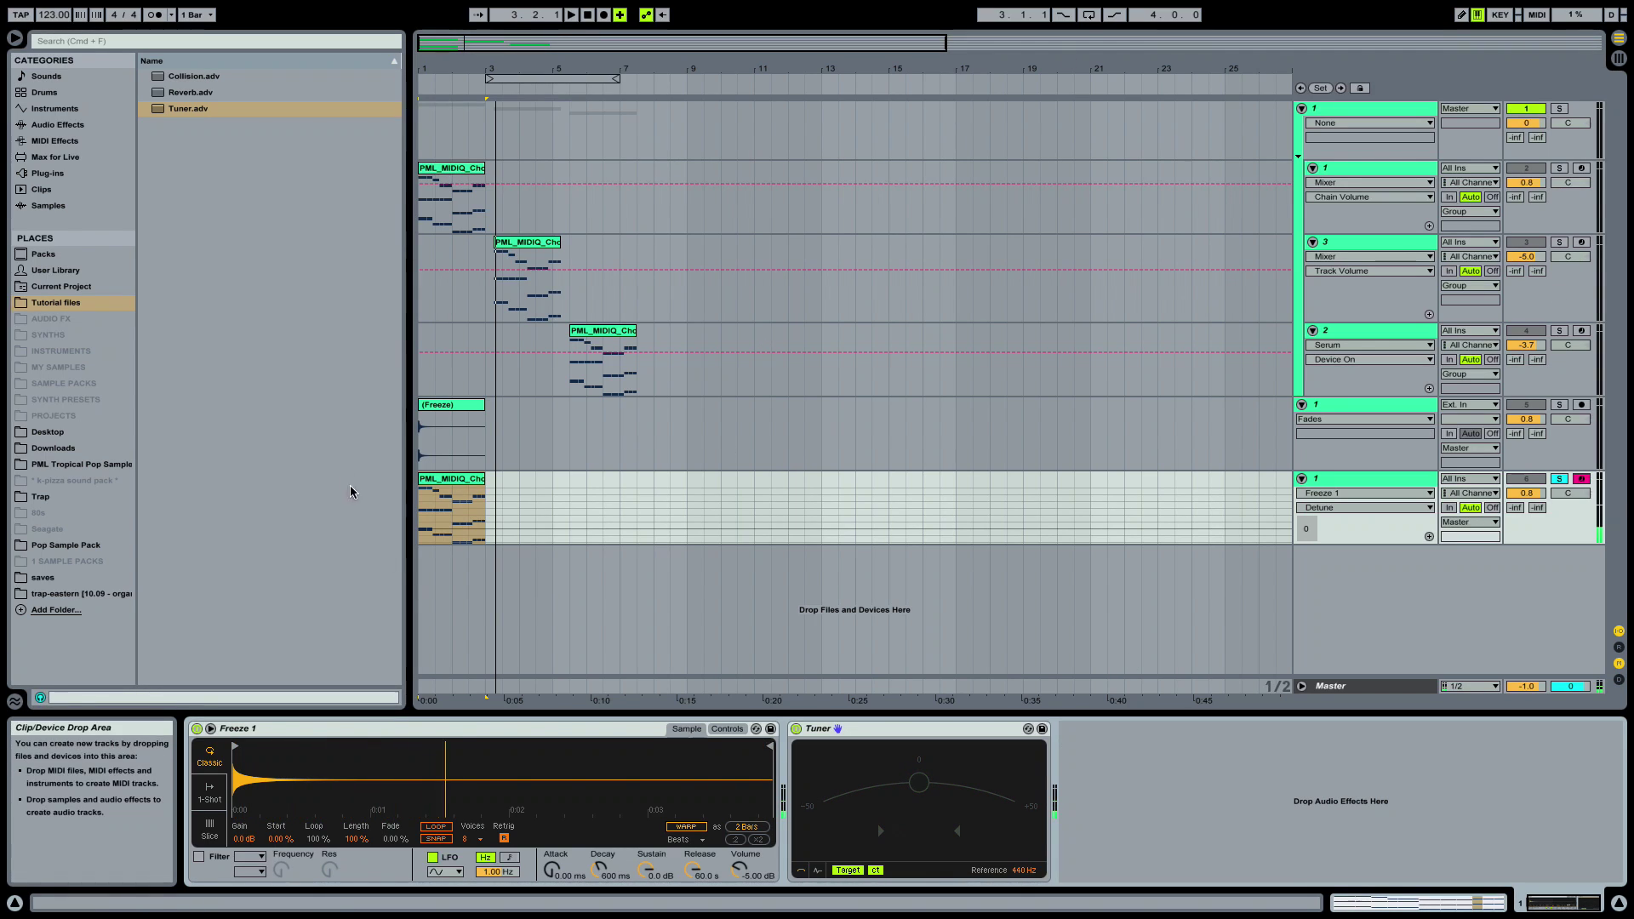
click(464, 480)
key(space)
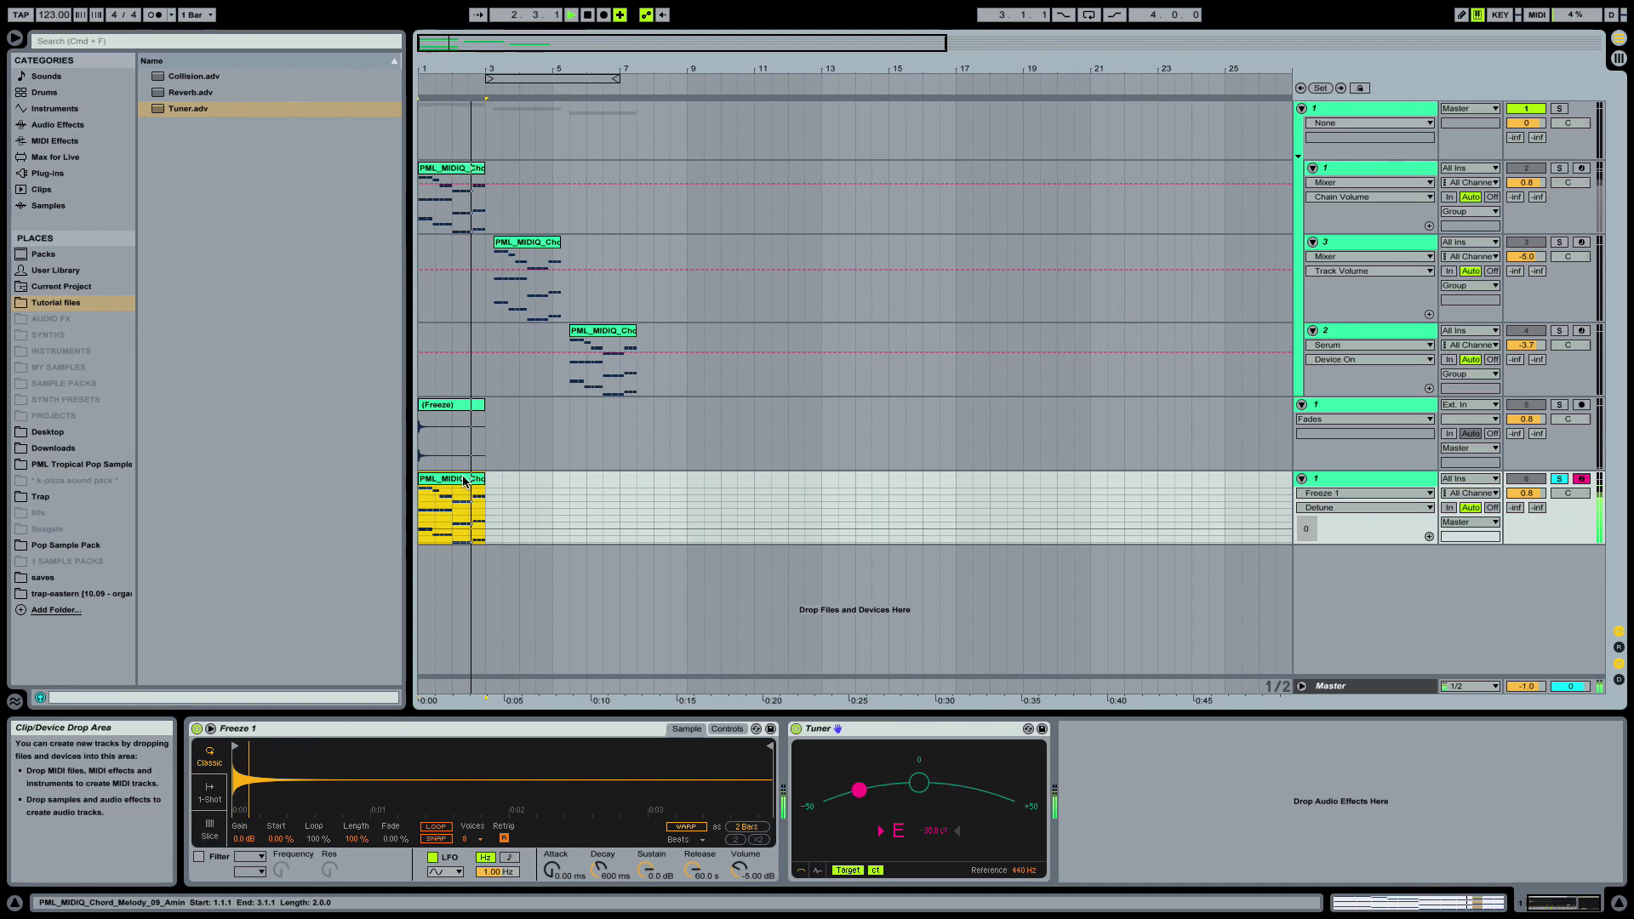
key(space)
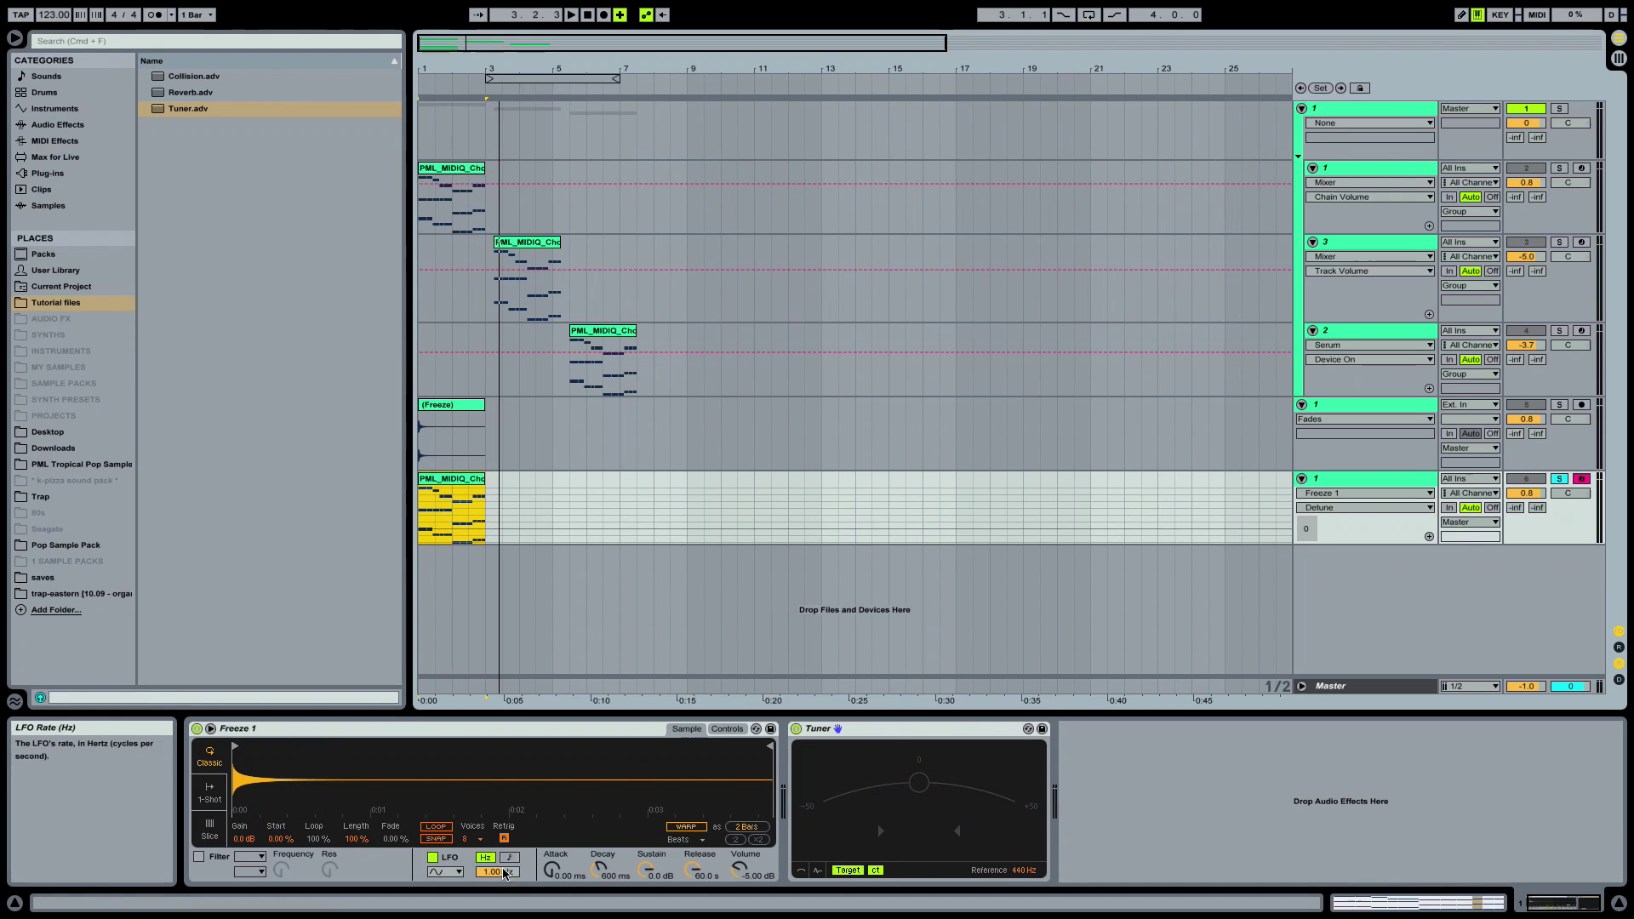
click(468, 839)
click(476, 673)
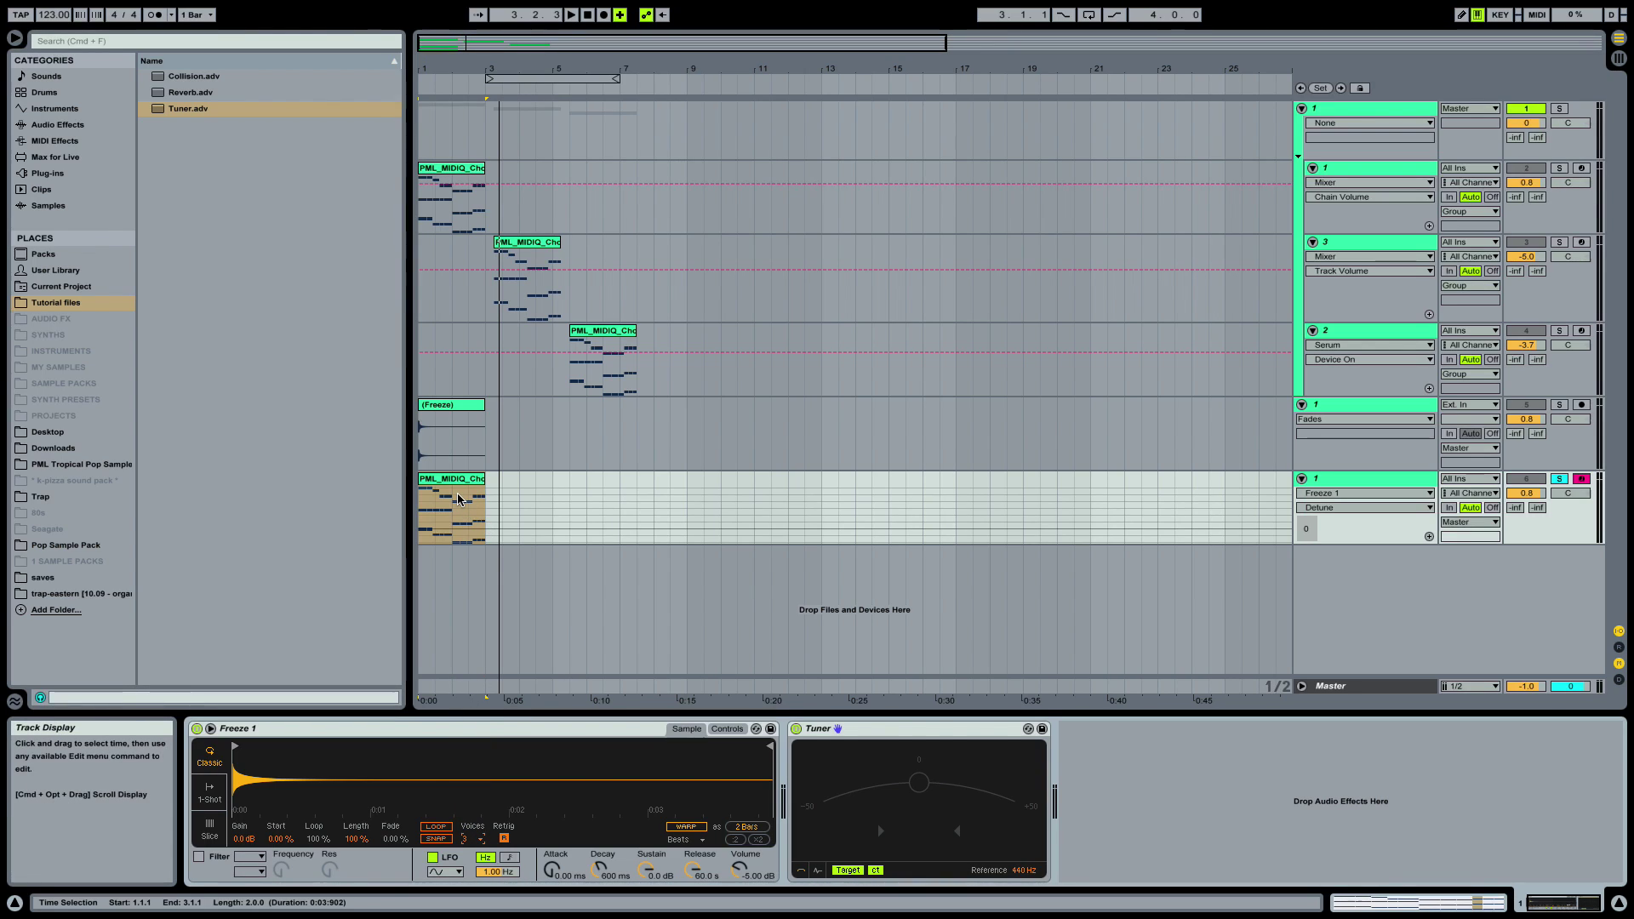
Shape the sampler's pitch envelope with an amount of +13 st and a decay of about 19 ms
click(727, 729)
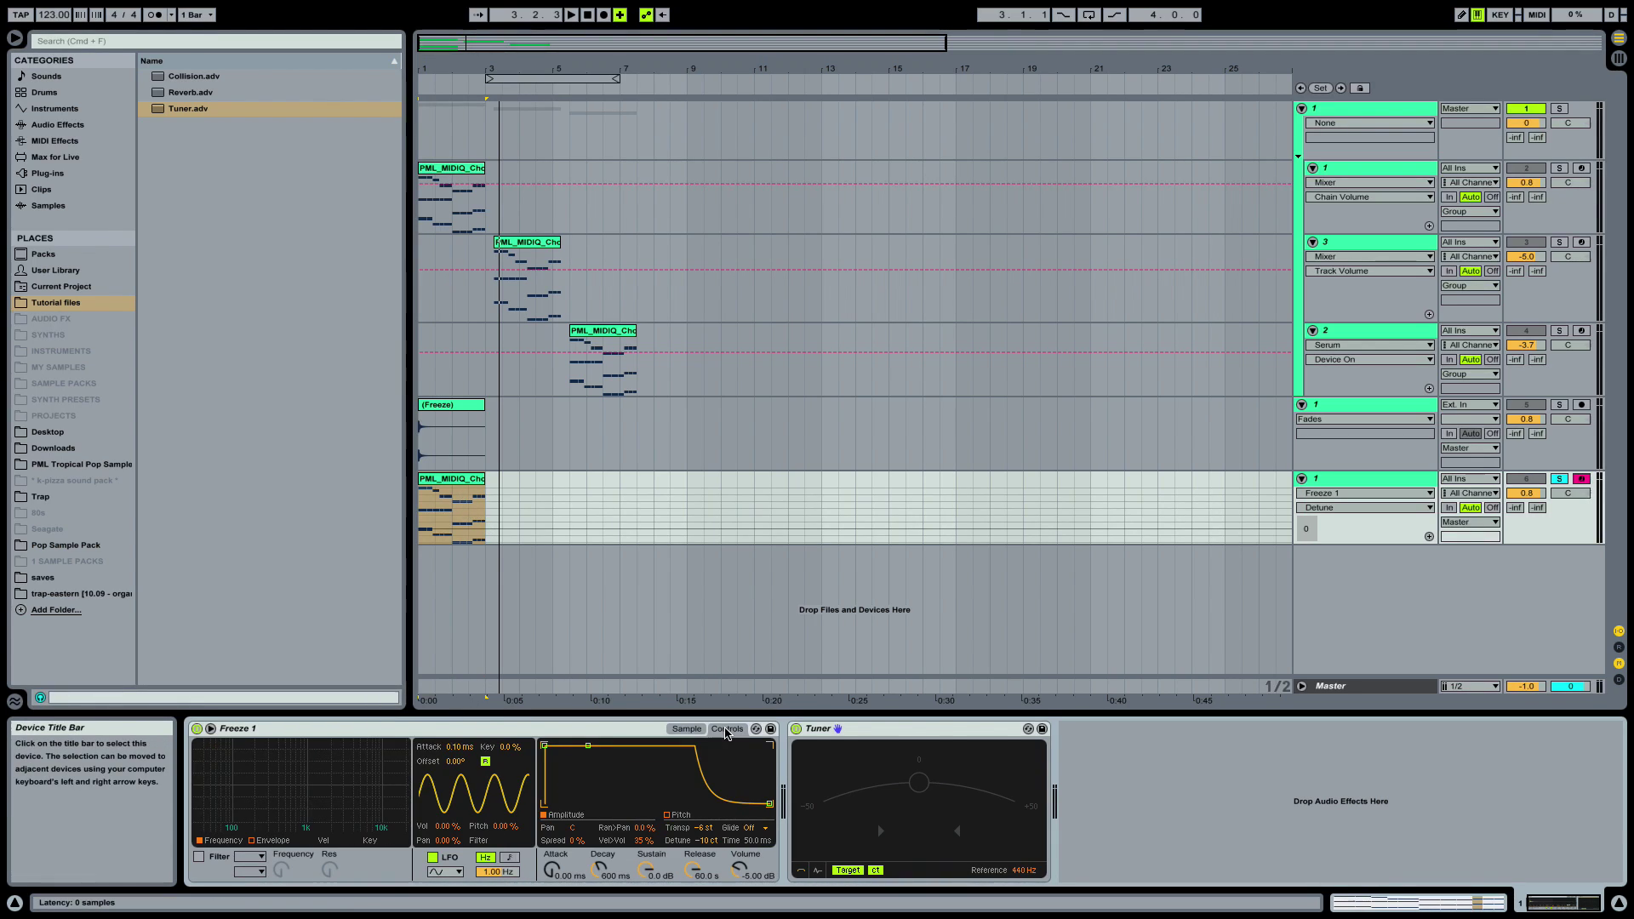
click(678, 815)
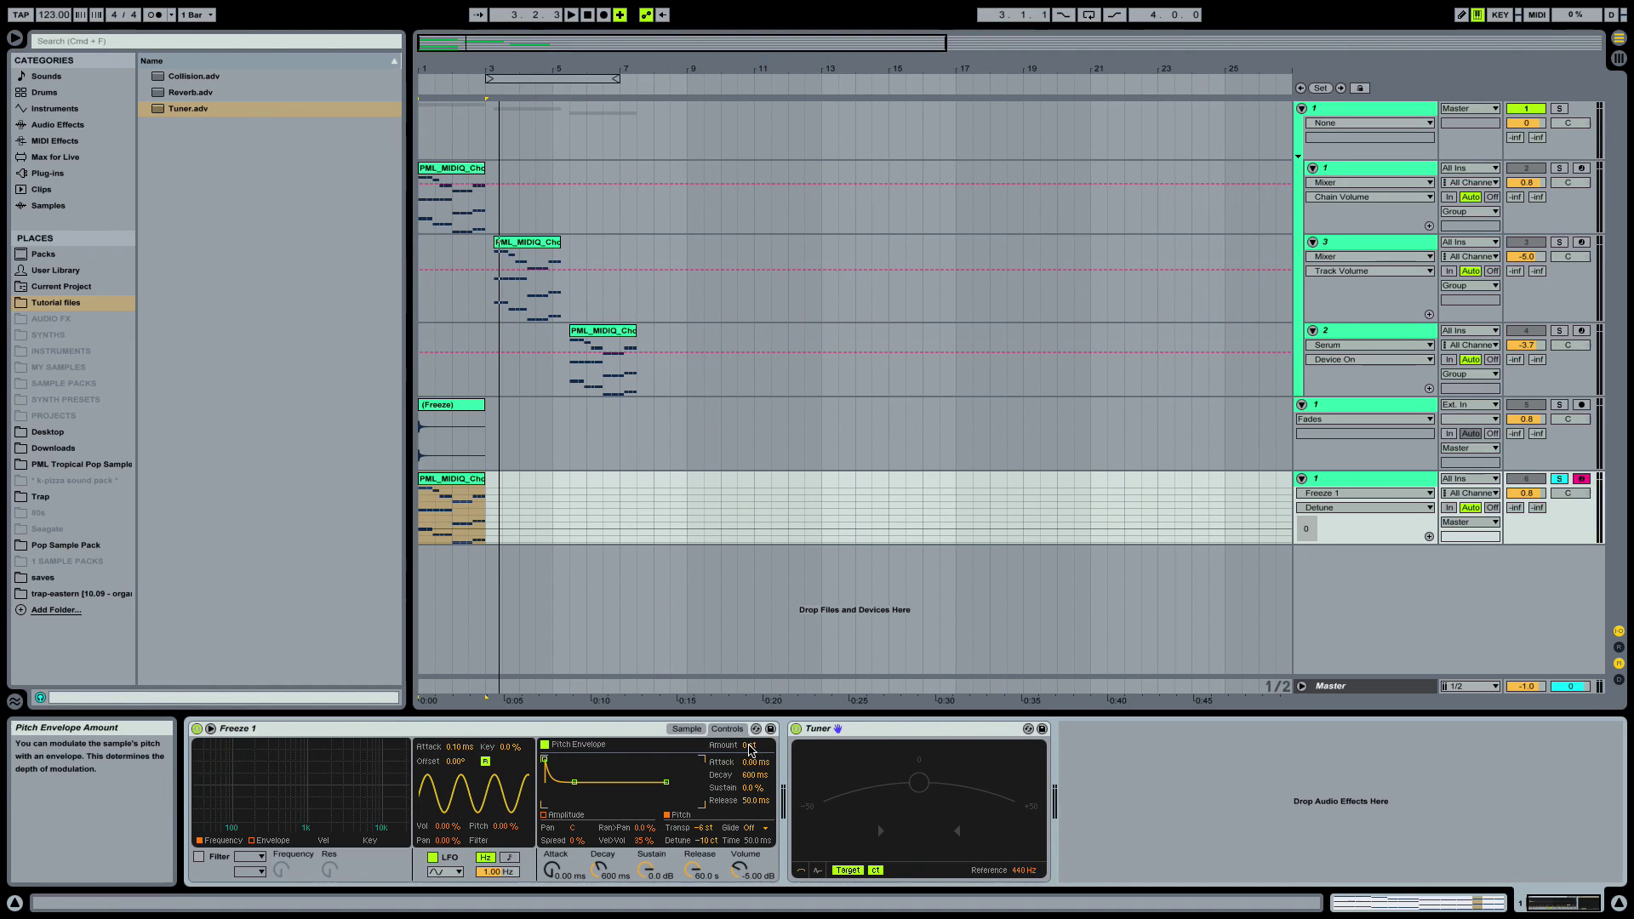
drag(749, 749, 749, 698)
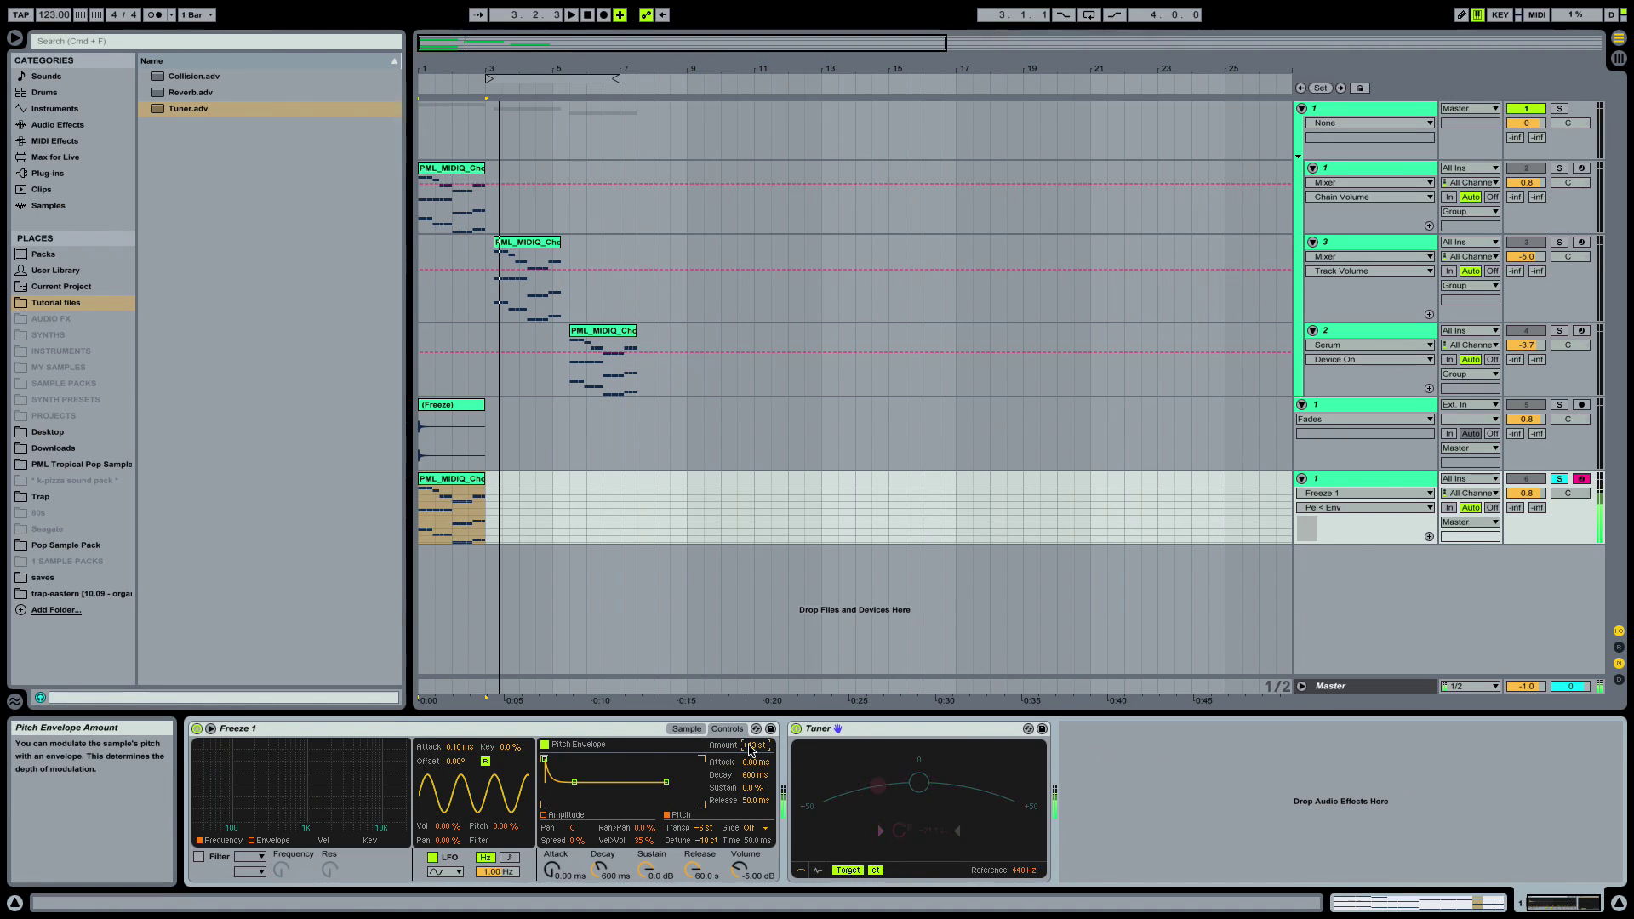
drag(753, 777, 753, 839)
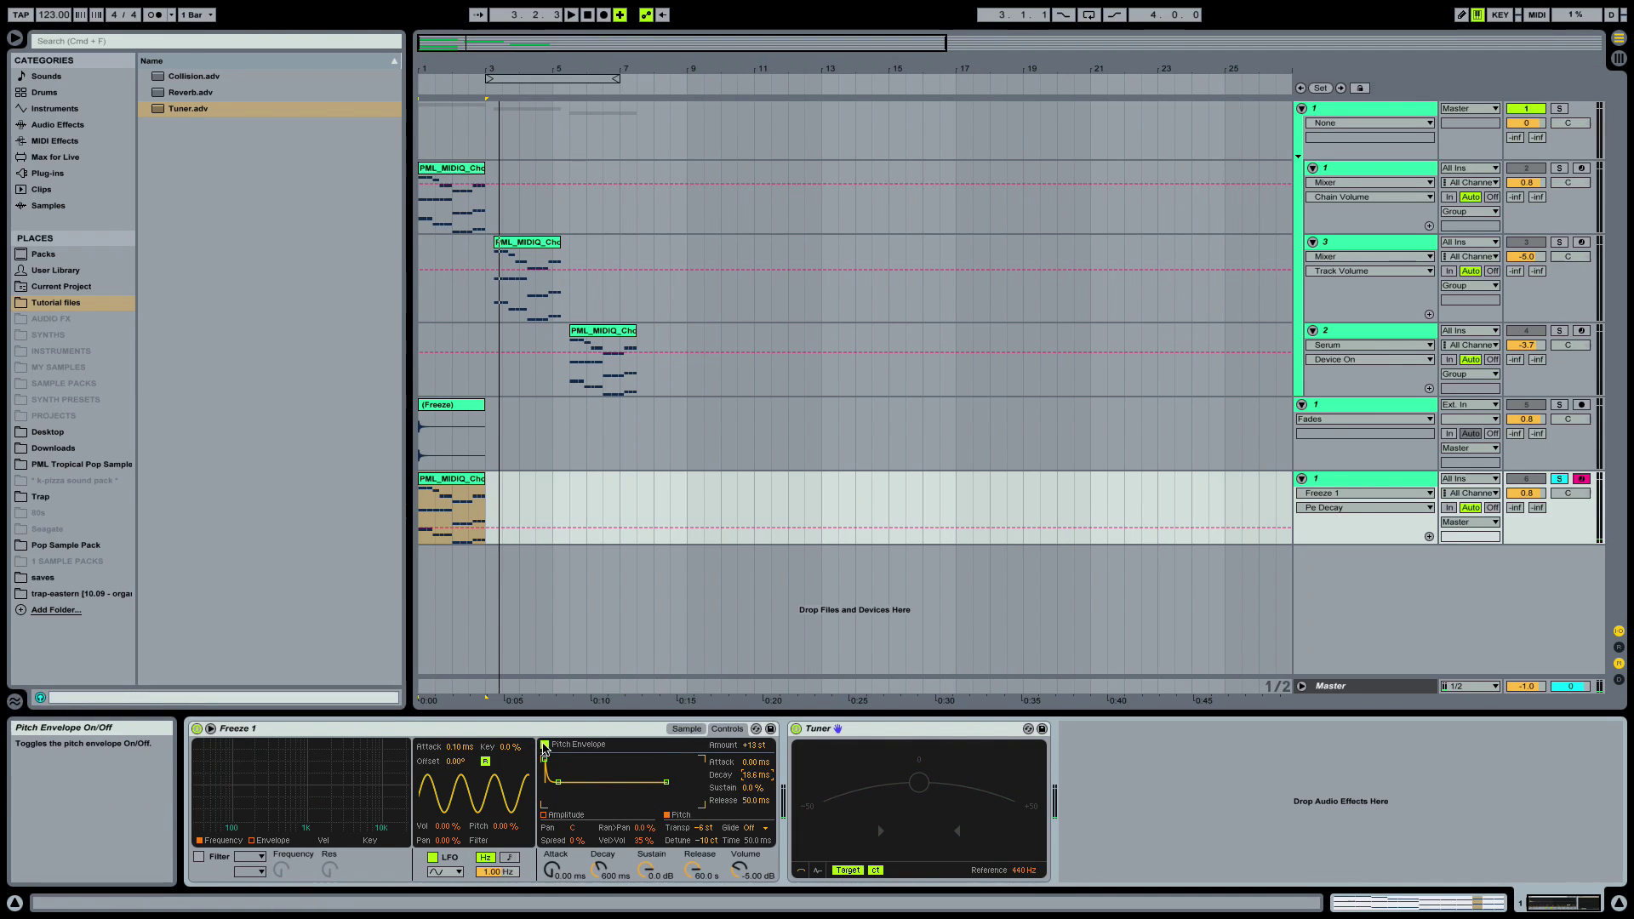
Play the chord melody with the sampler's pitch envelope switched off for comparison, and switch the envelope back on
click(545, 745)
key(space)
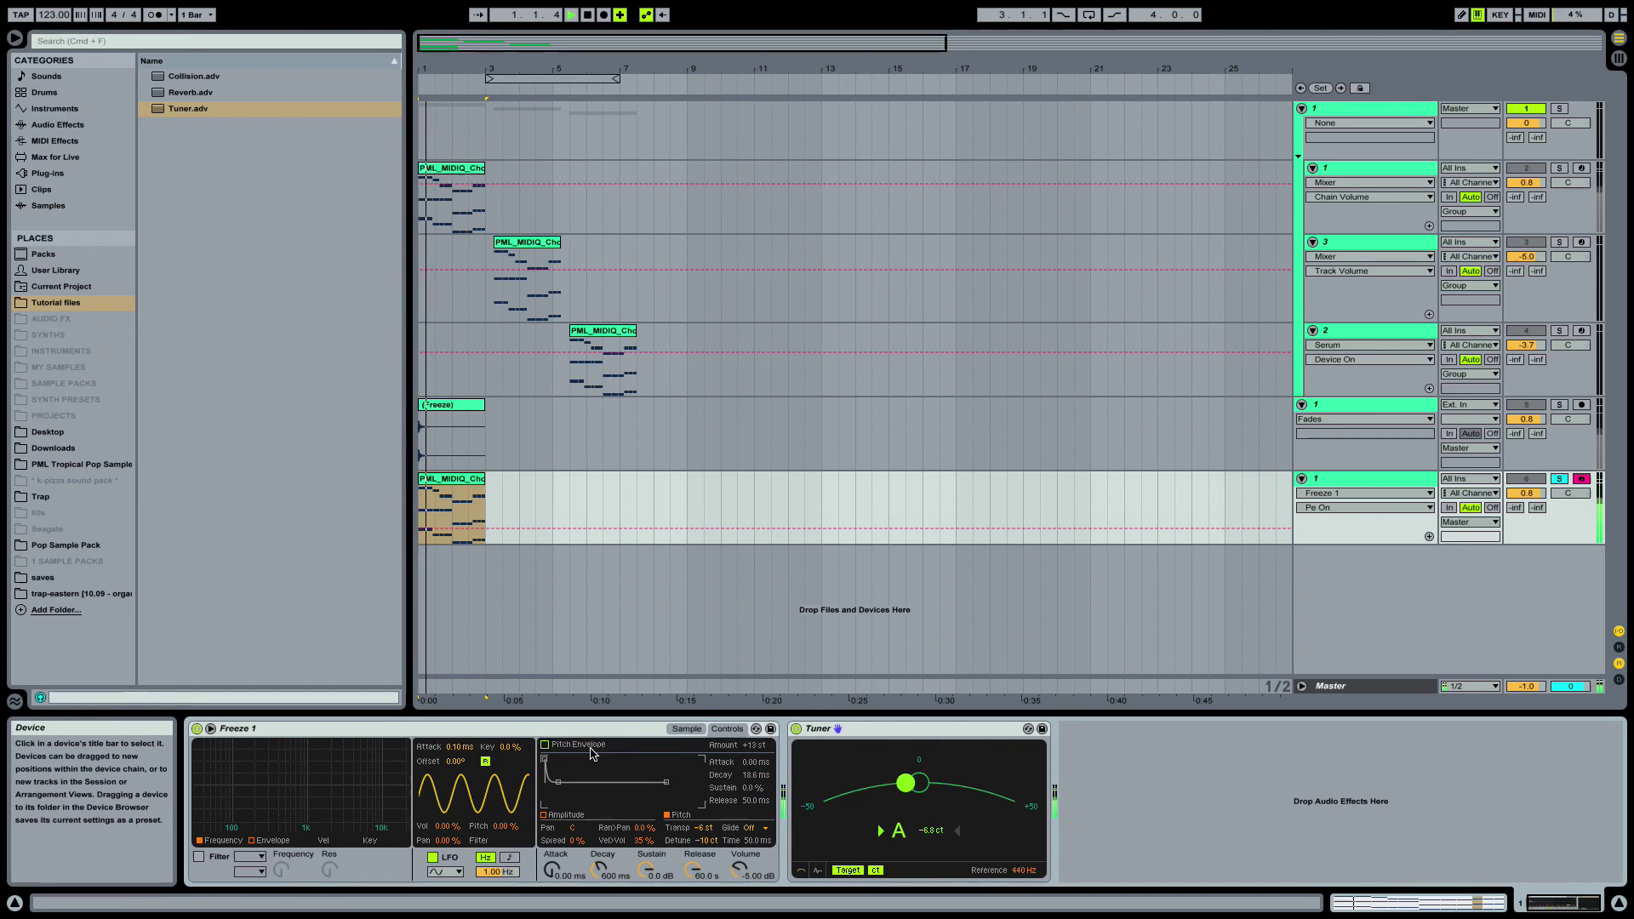
click(544, 745)
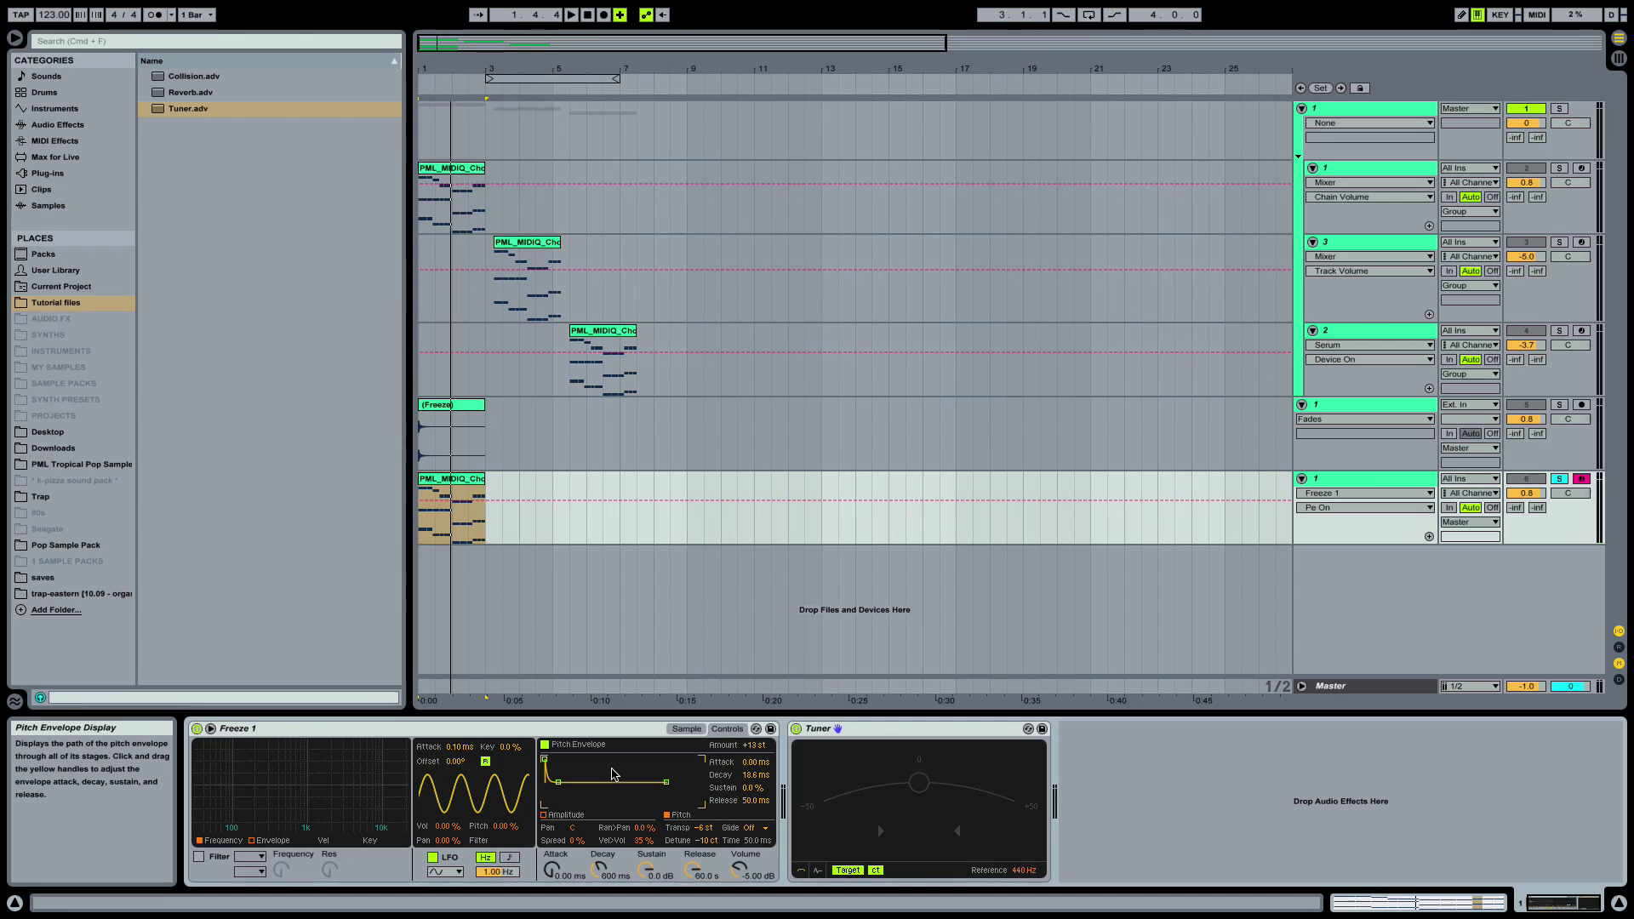
Add the Reverb preset after the Tuner, set its Dry/Wet to 31 % and audition the sound
double_click(206, 95)
drag(1448, 860, 1449, 907)
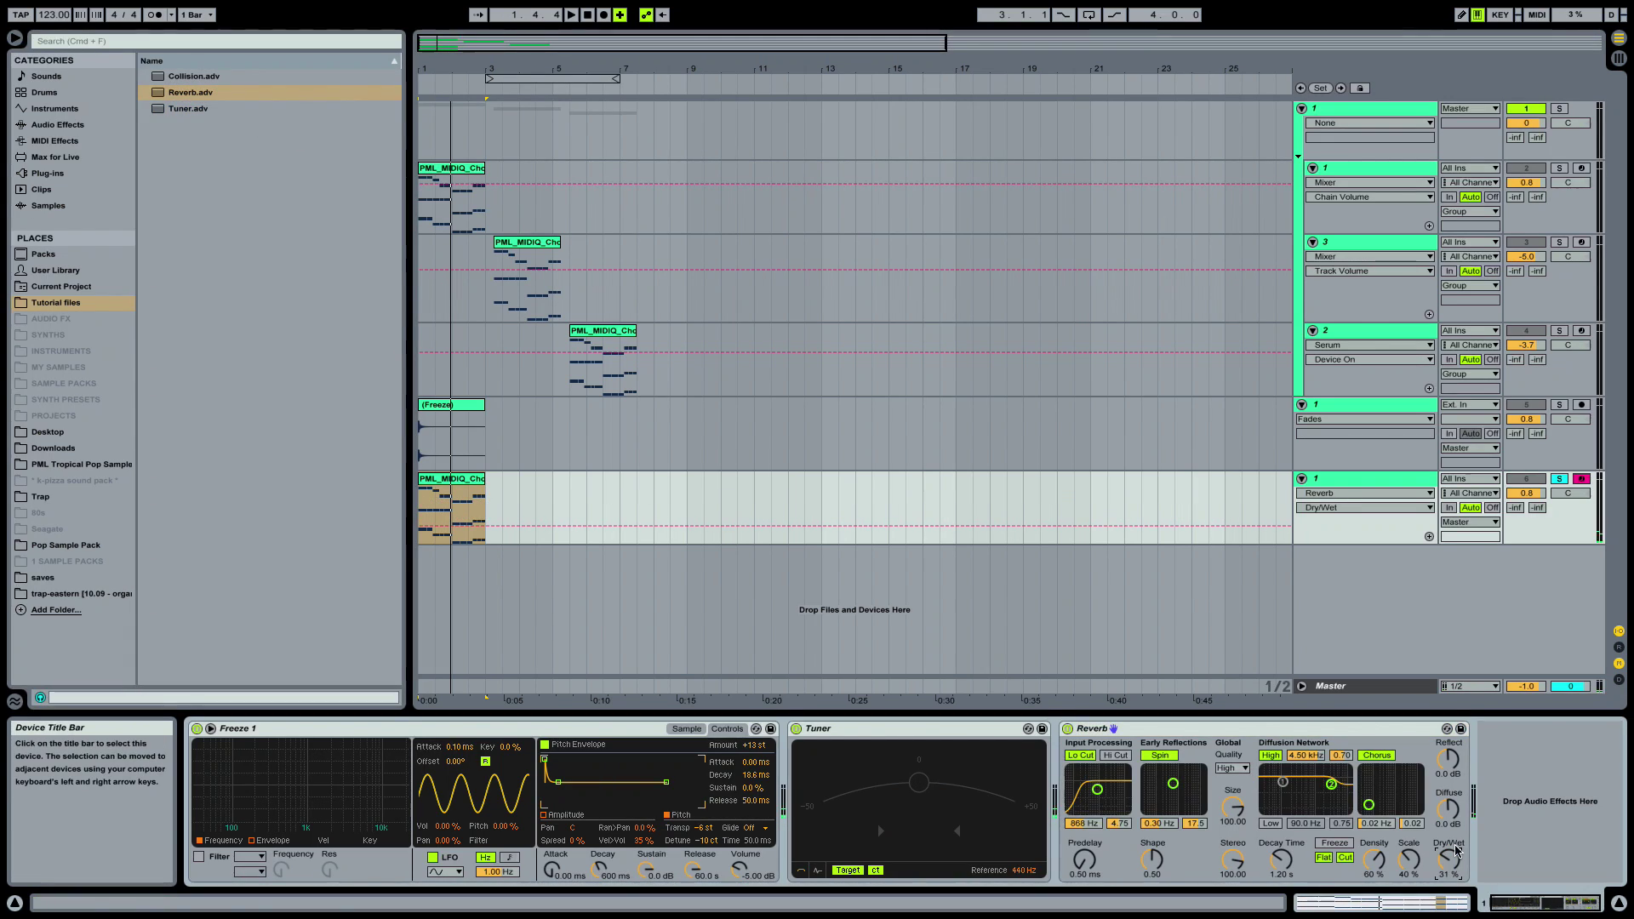
key(space)
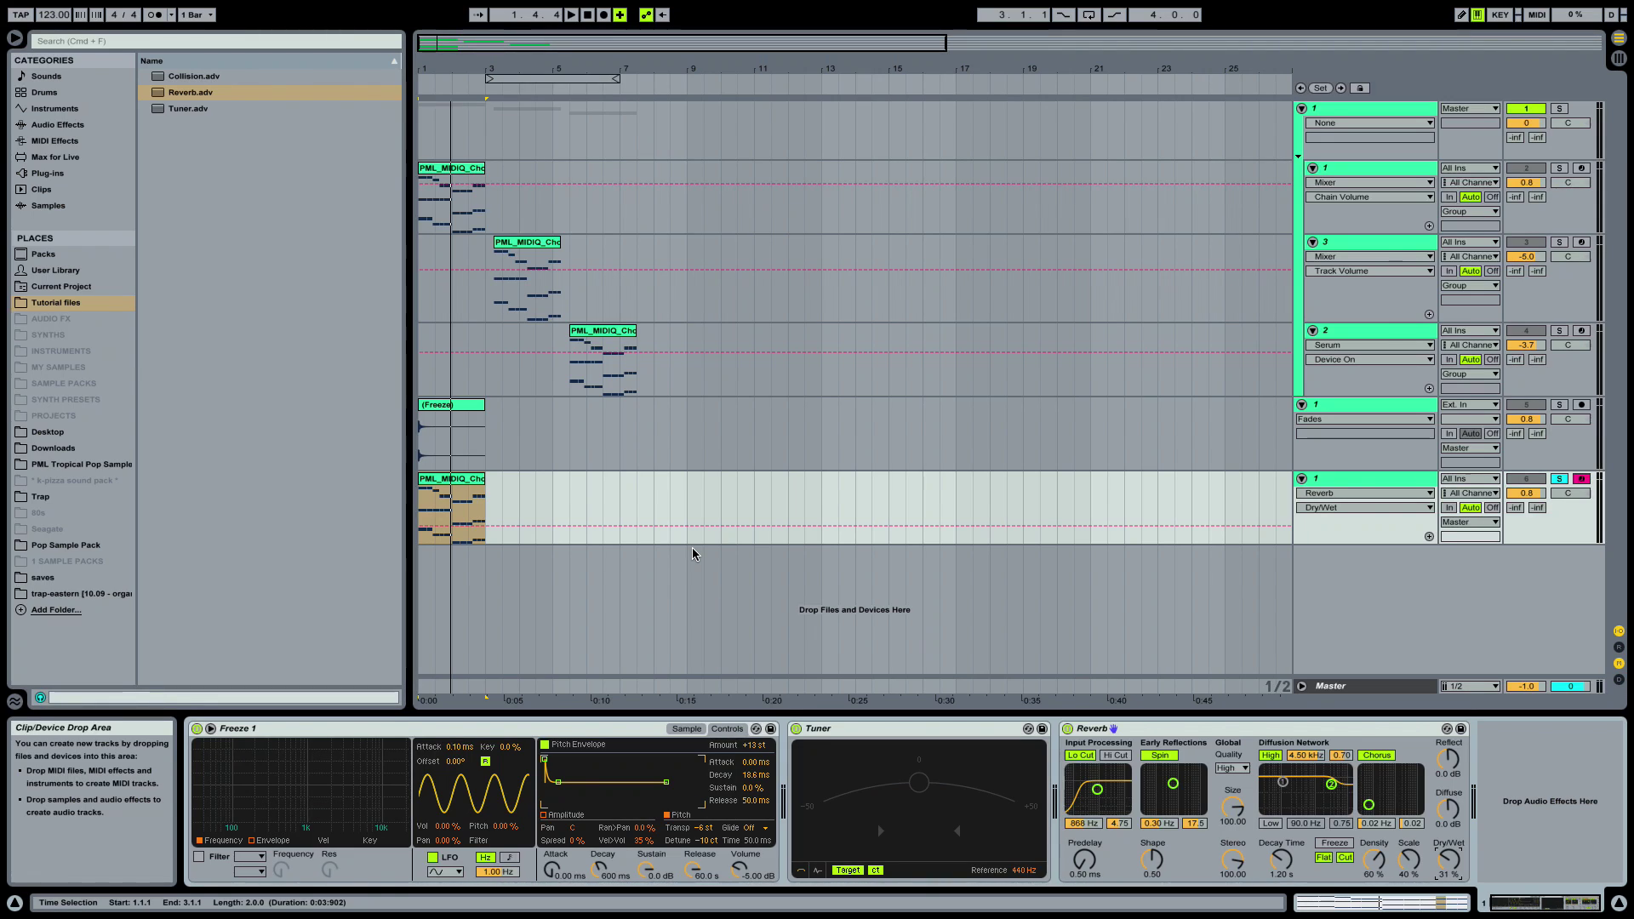
Group the sampler, Tuner and Reverb into an Instrument Rack and duplicate its chain
click(377, 798)
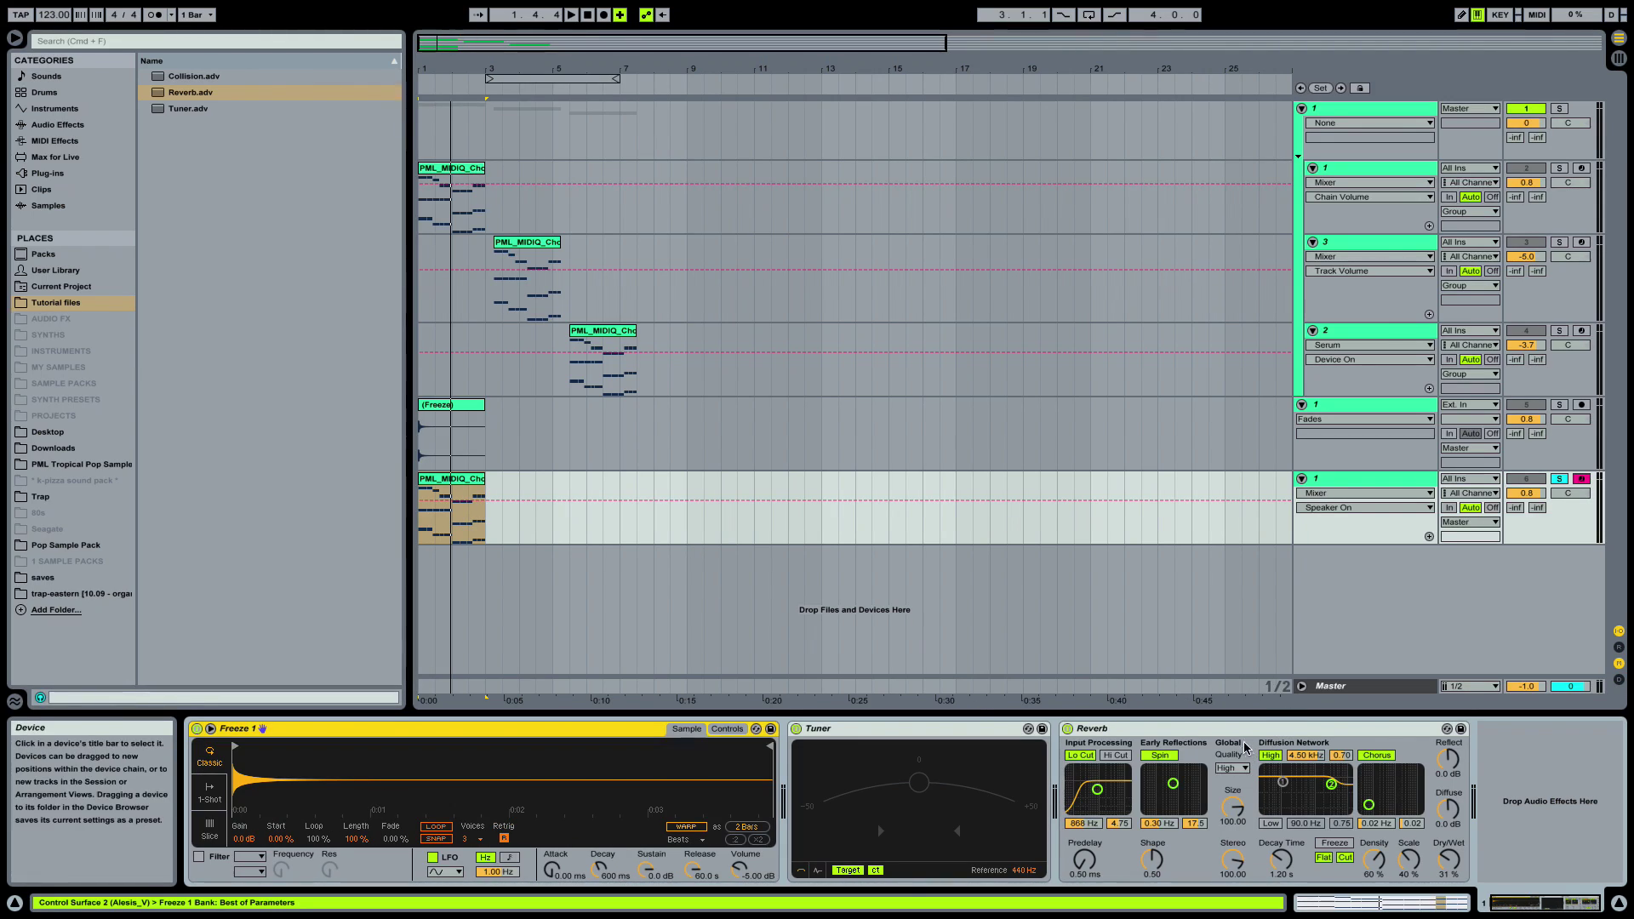
key(ctrl+g)
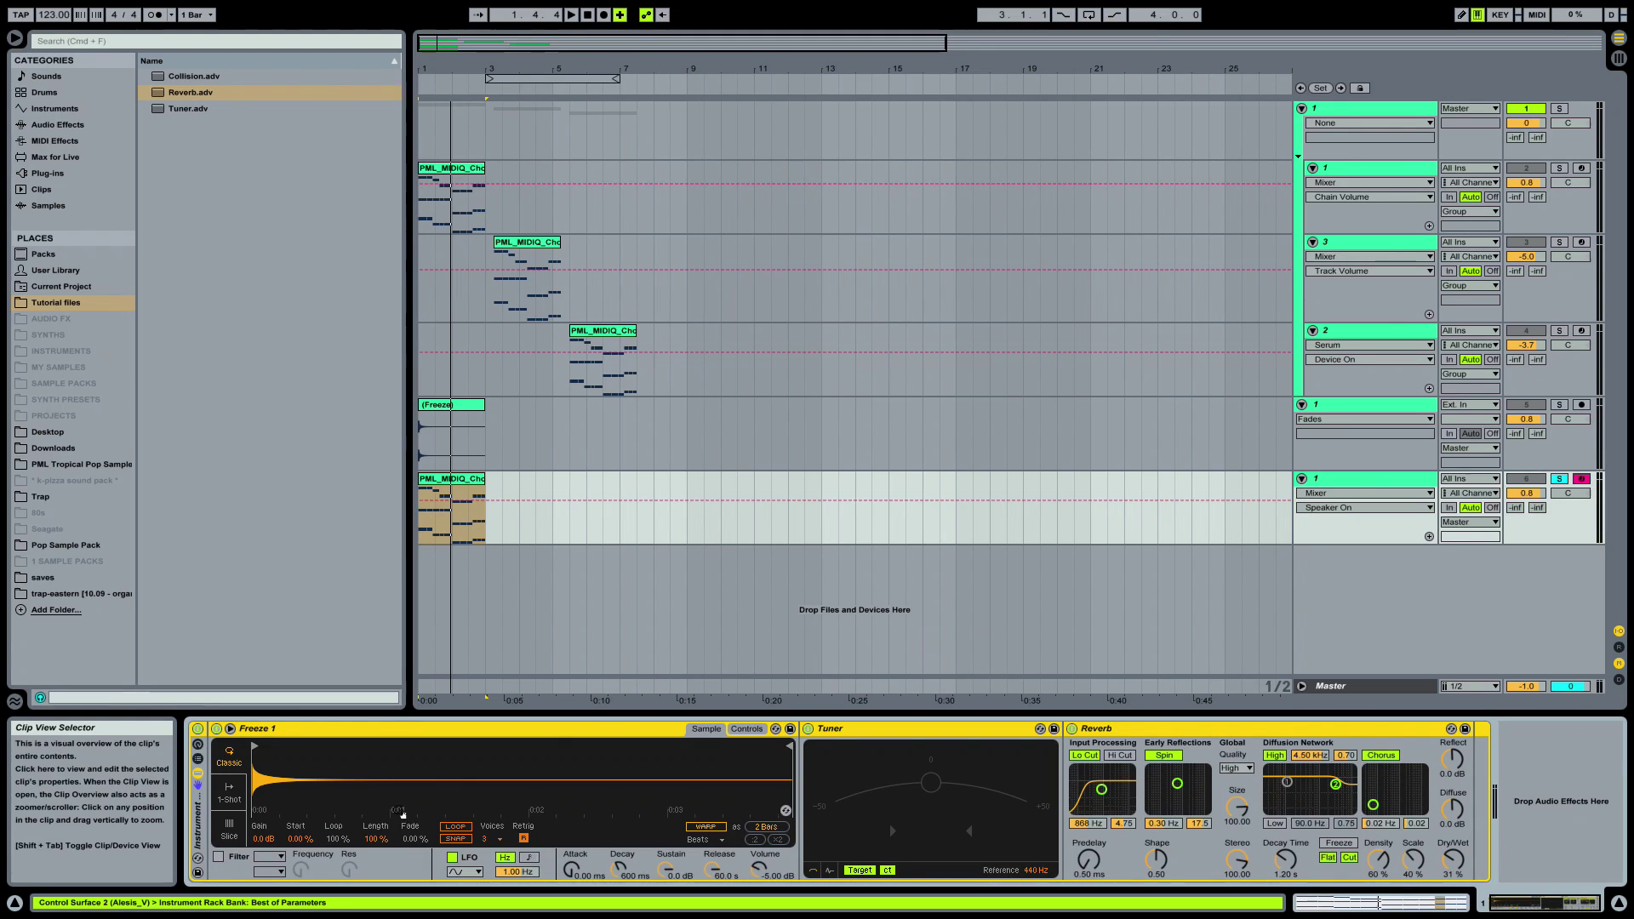
click(197, 758)
click(246, 770)
key(super+d)
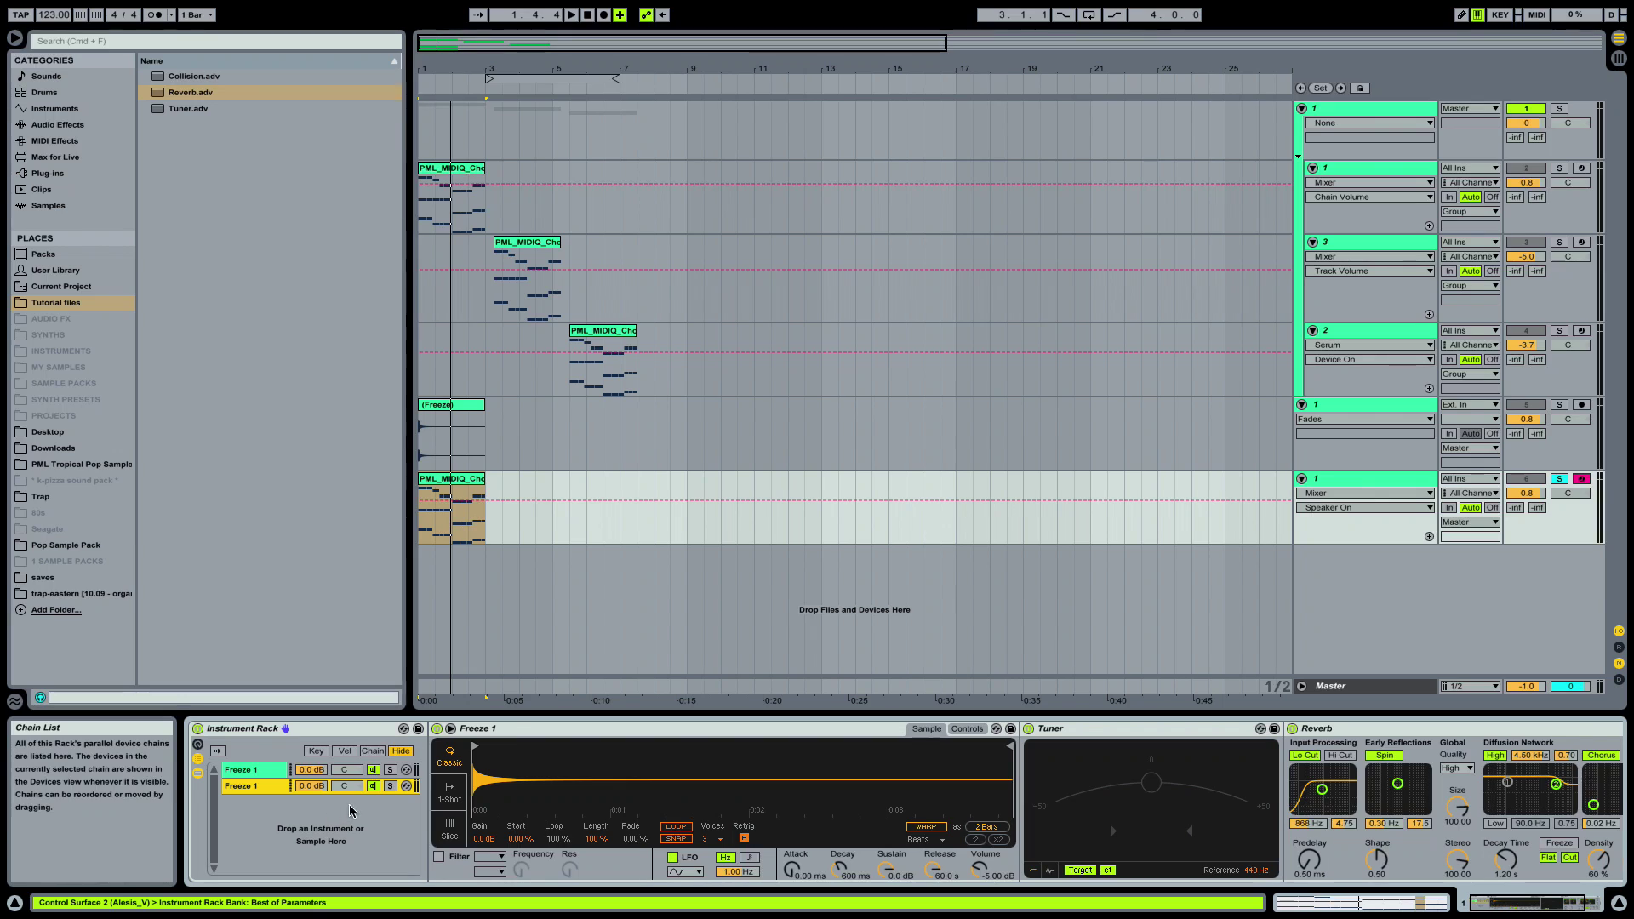
Solo the duplicated rack chain and set its Reverb Dry/Wet to 100 %
click(391, 786)
scroll(1379, 788, right, 3)
click(1493, 860)
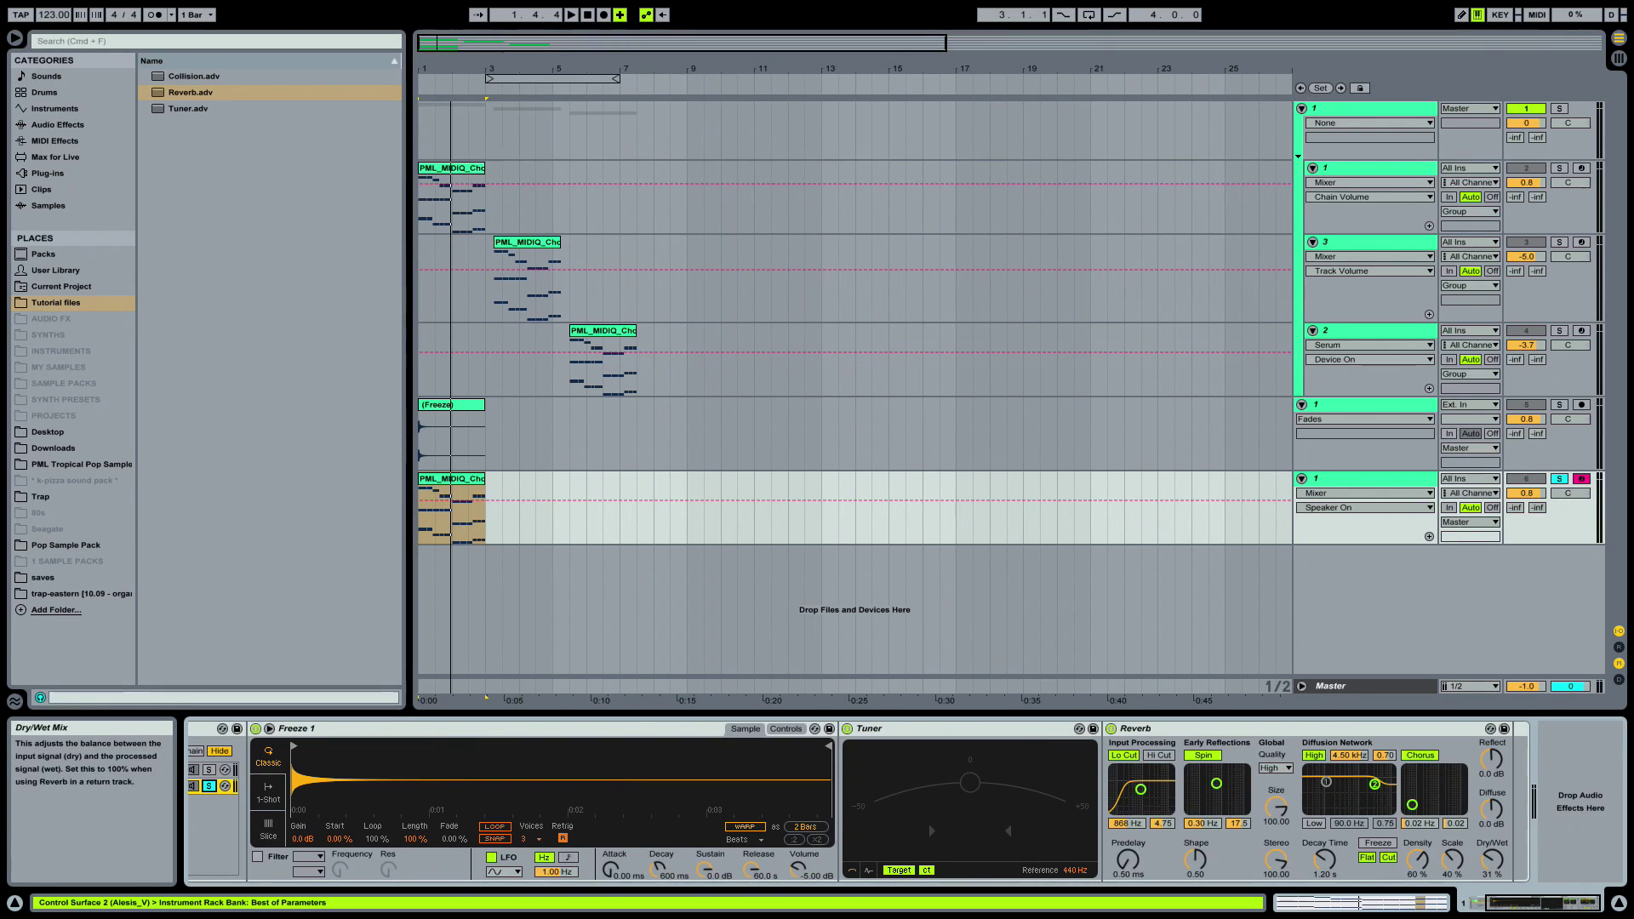
Switch off the Reverb in the rack's original chain
scroll(833, 802, left, 3)
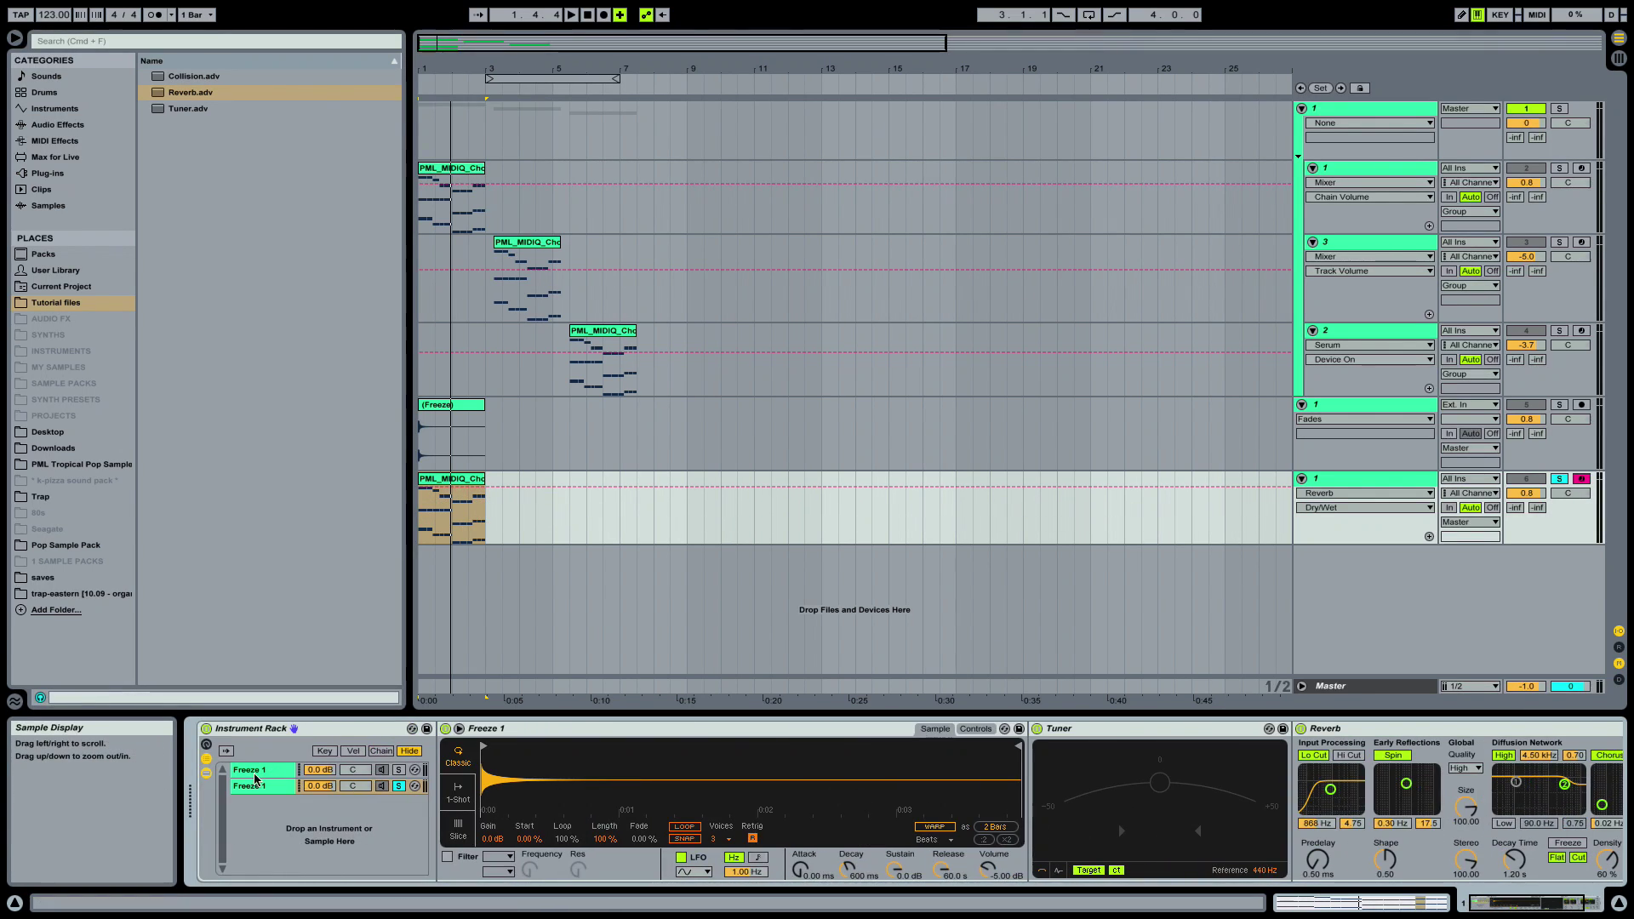
scroll(1022, 792, right, 3)
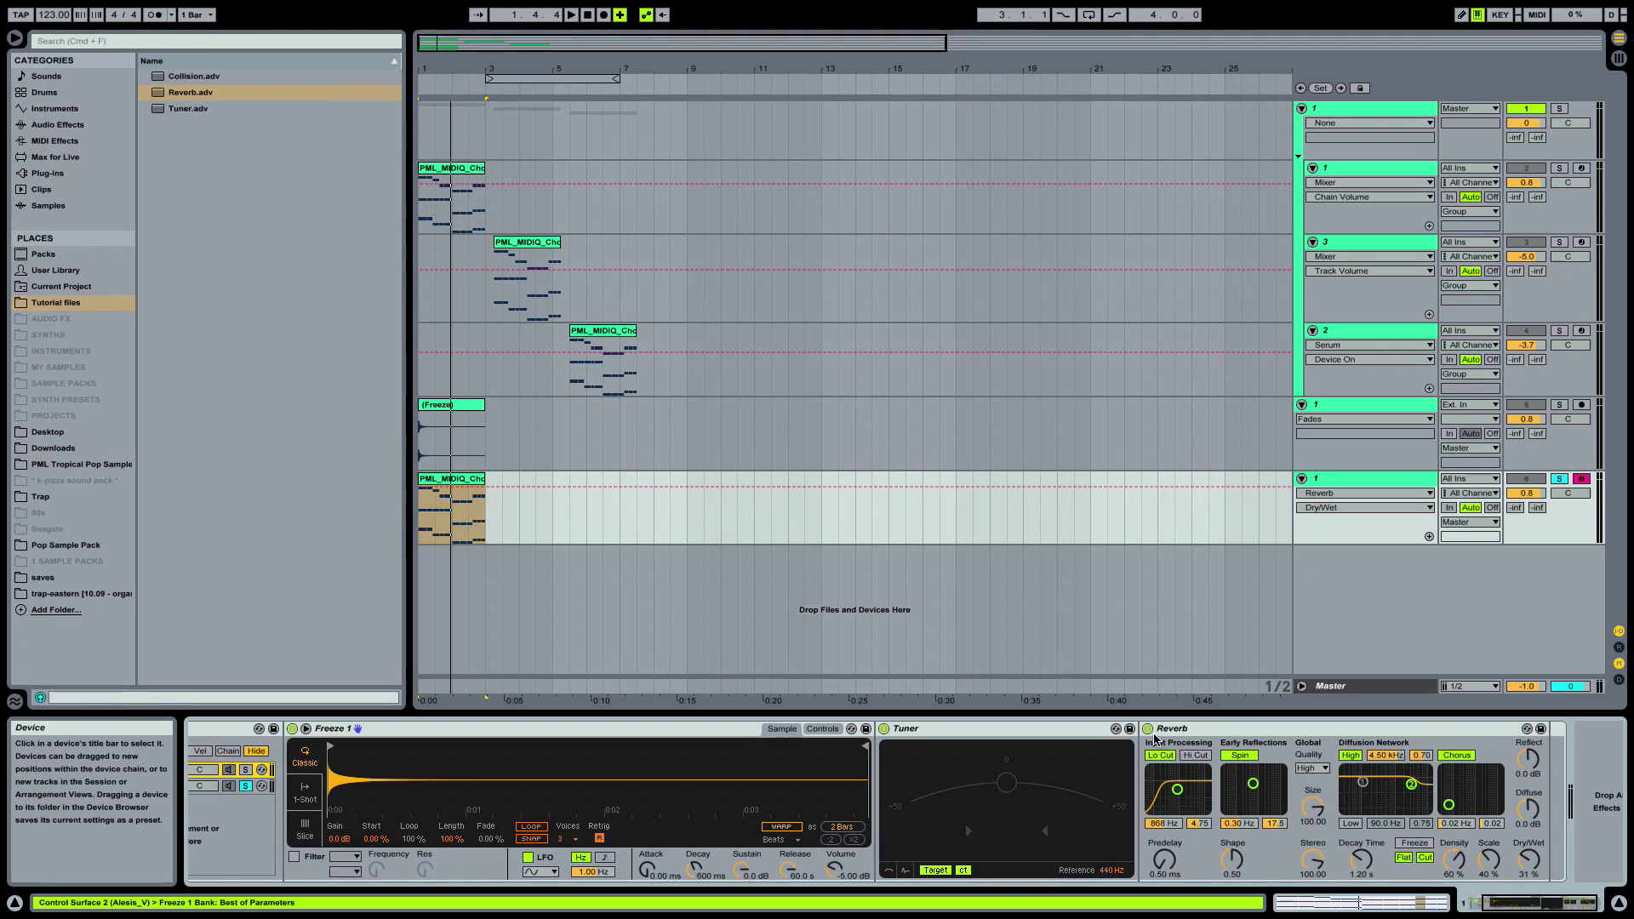
scroll(1119, 824, left, 3)
Rename the original rack chain Dry and the duplicated chain Wet
click(258, 771)
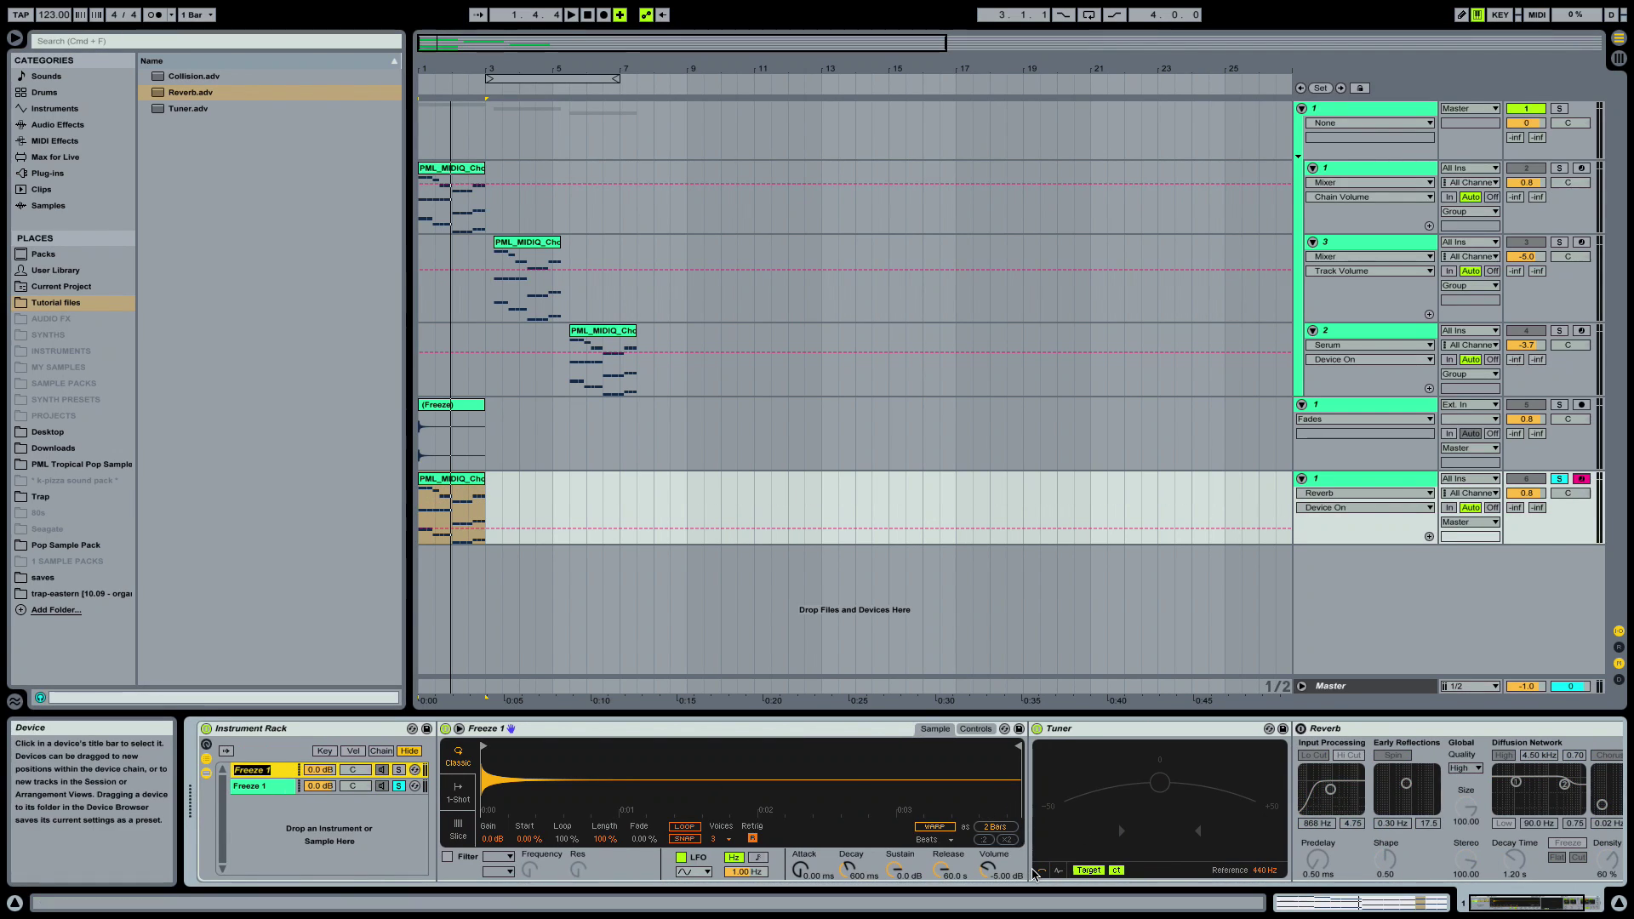
click(259, 786)
key(Return)
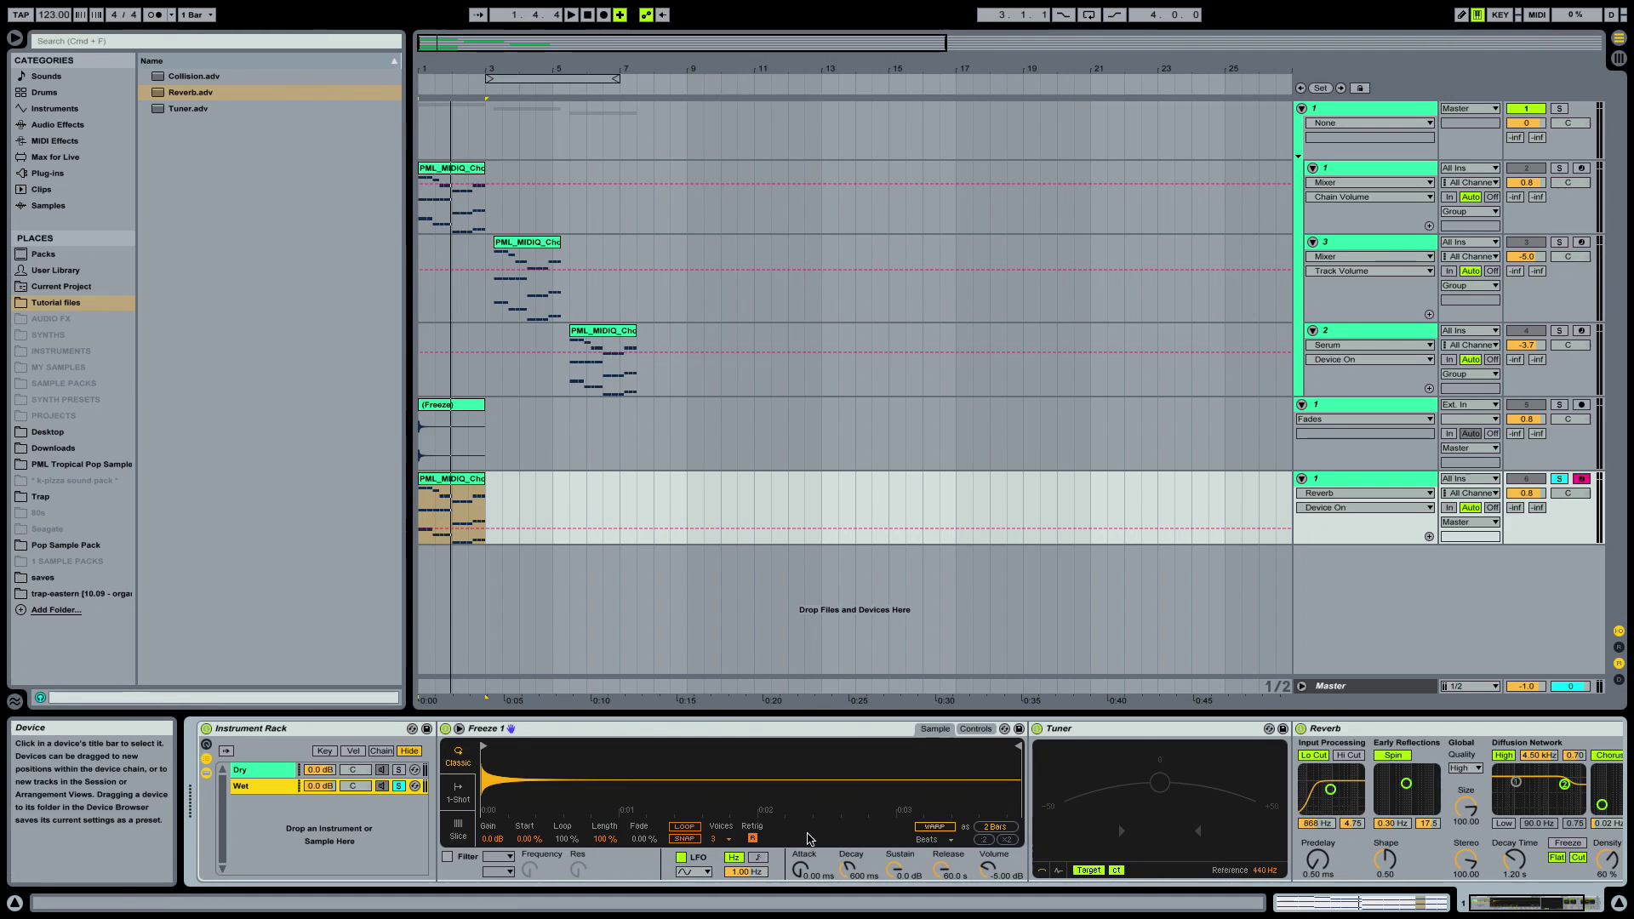
Set the Wet chain sampler's attack to 54.3 ms, unsolo the chain and audition both chains together
key(space)
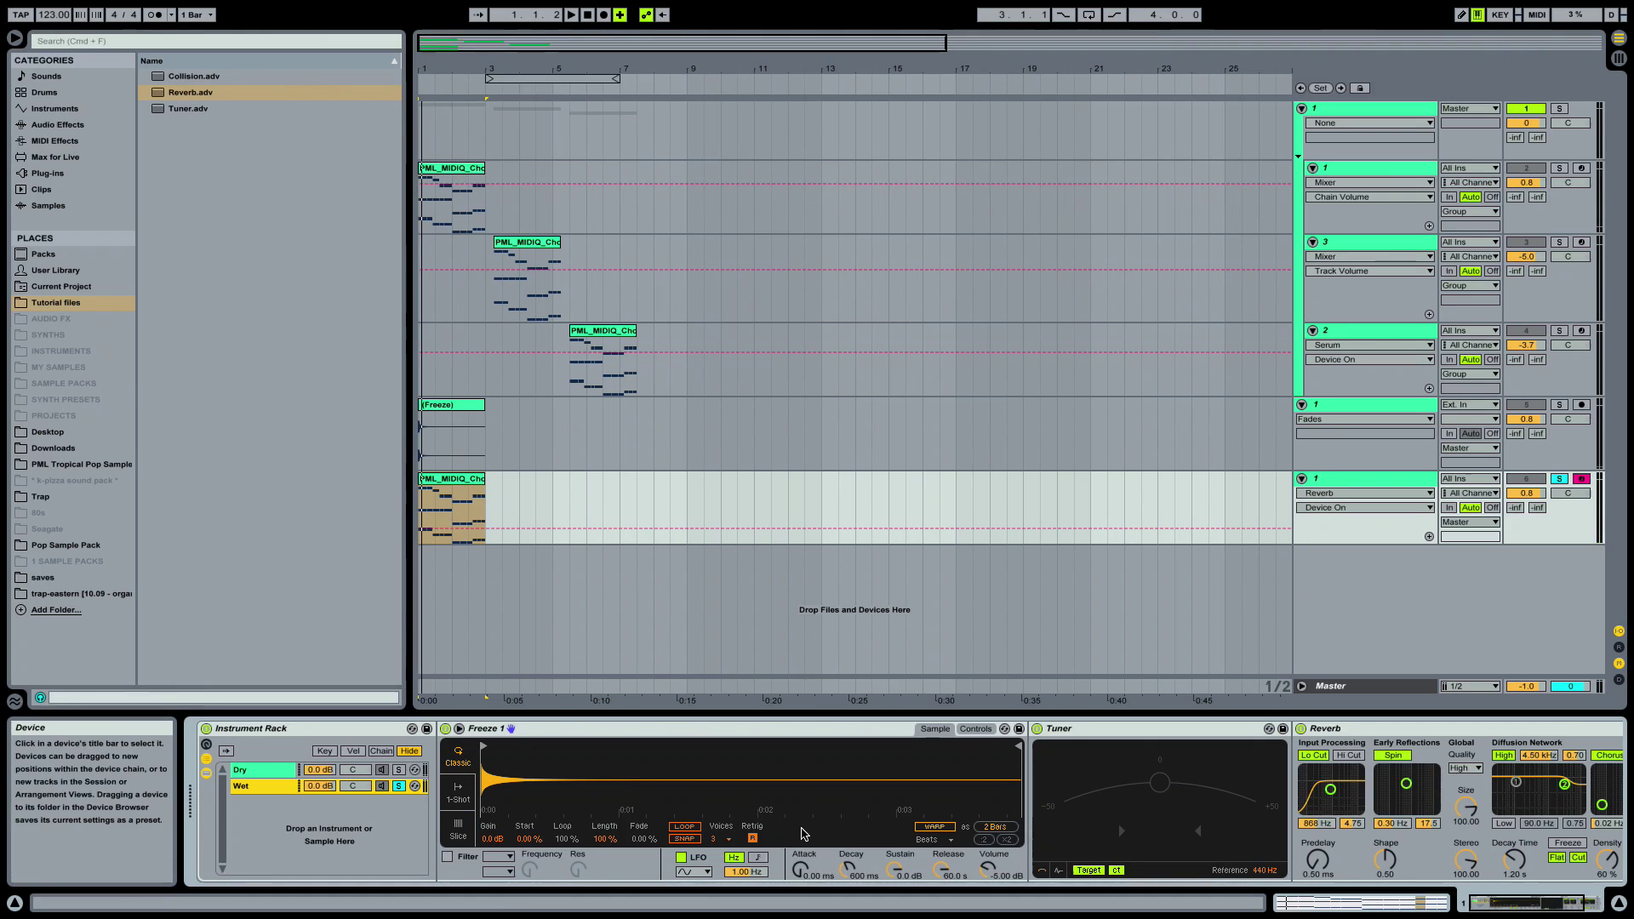
drag(801, 868, 800, 857)
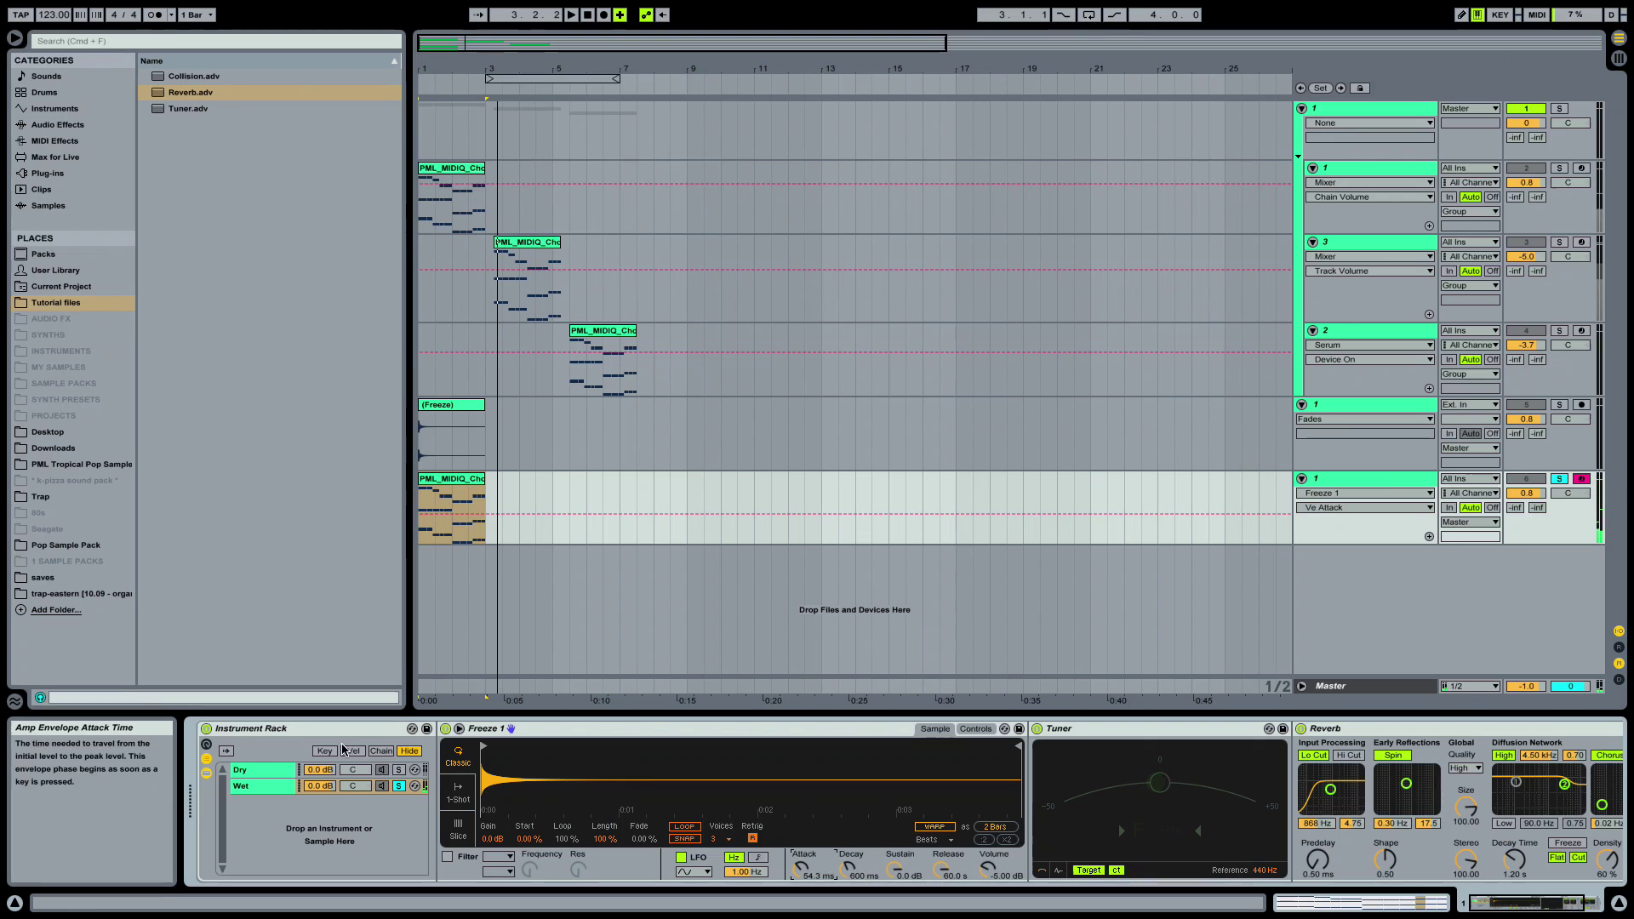
click(315, 786)
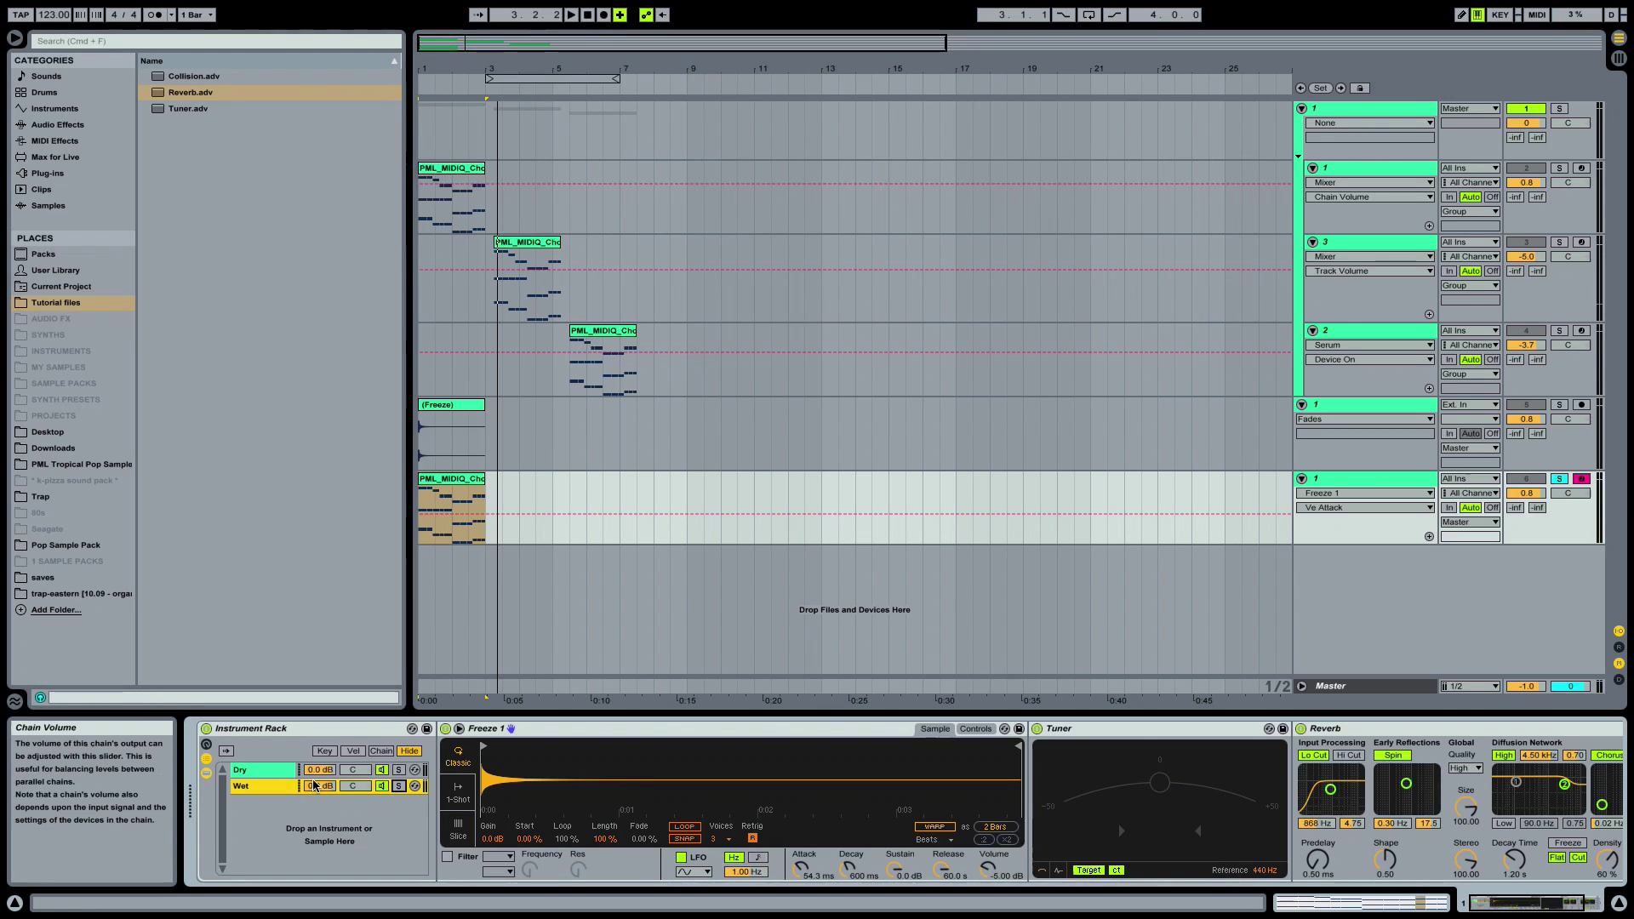
key(space)
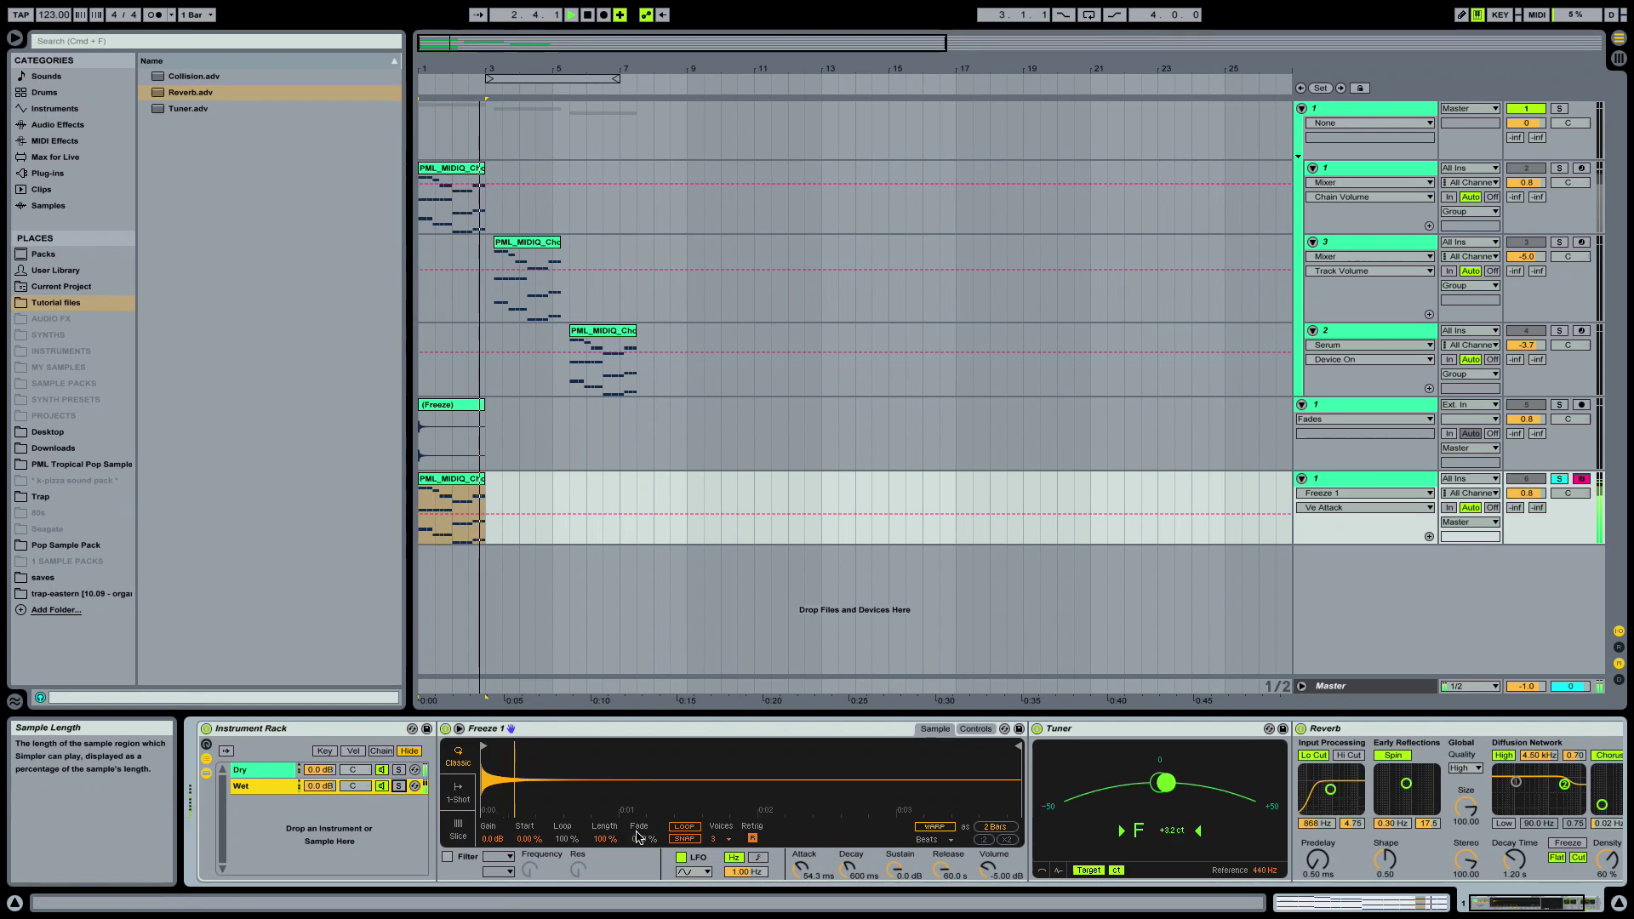
Set the Wet chain sampler's attack to 0 ms and replay the chord melody to compare
key(space)
drag(801, 872, 804, 904)
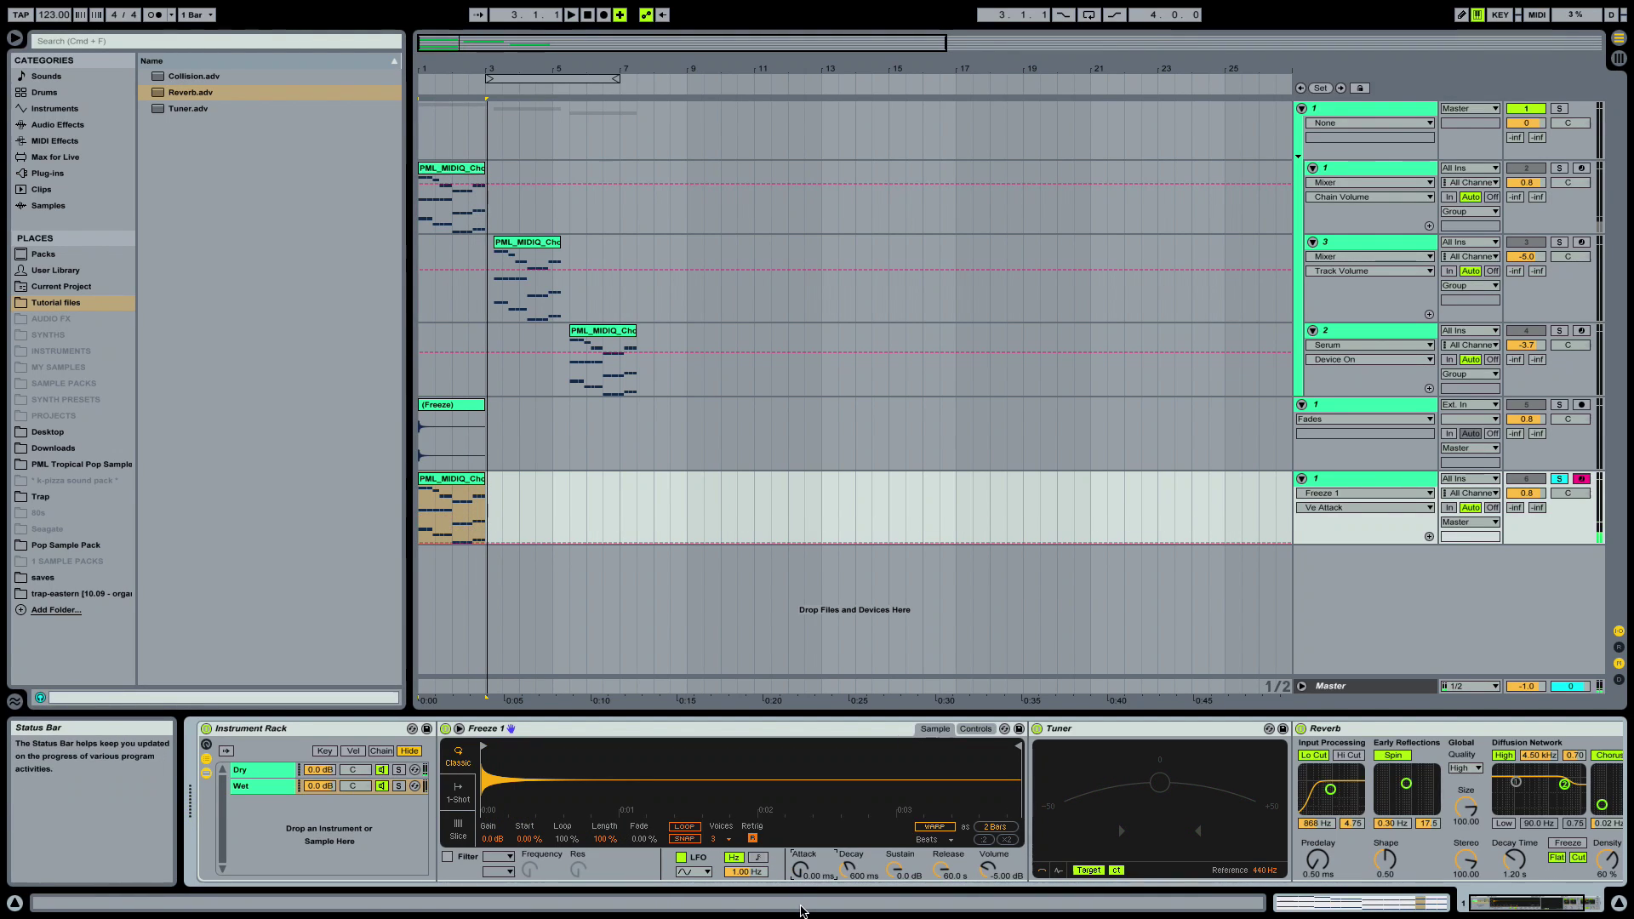
key(space)
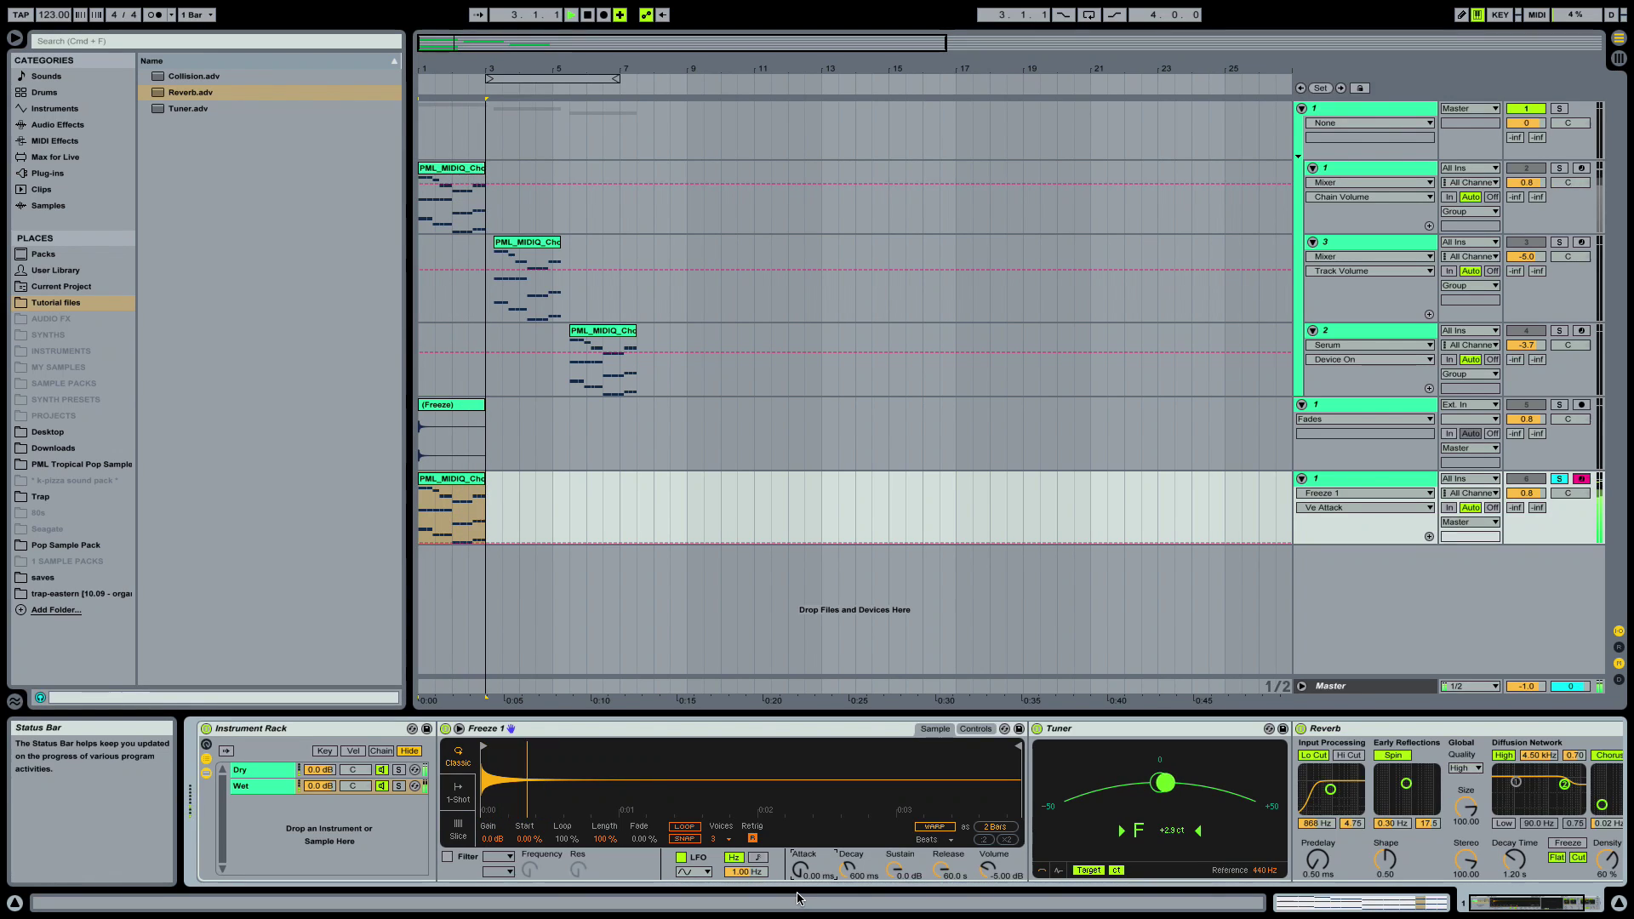
key(space)
Set the Wet chain sampler's attack to 9.49 ms while auditioning that chain in solo
drag(796, 896, 801, 888)
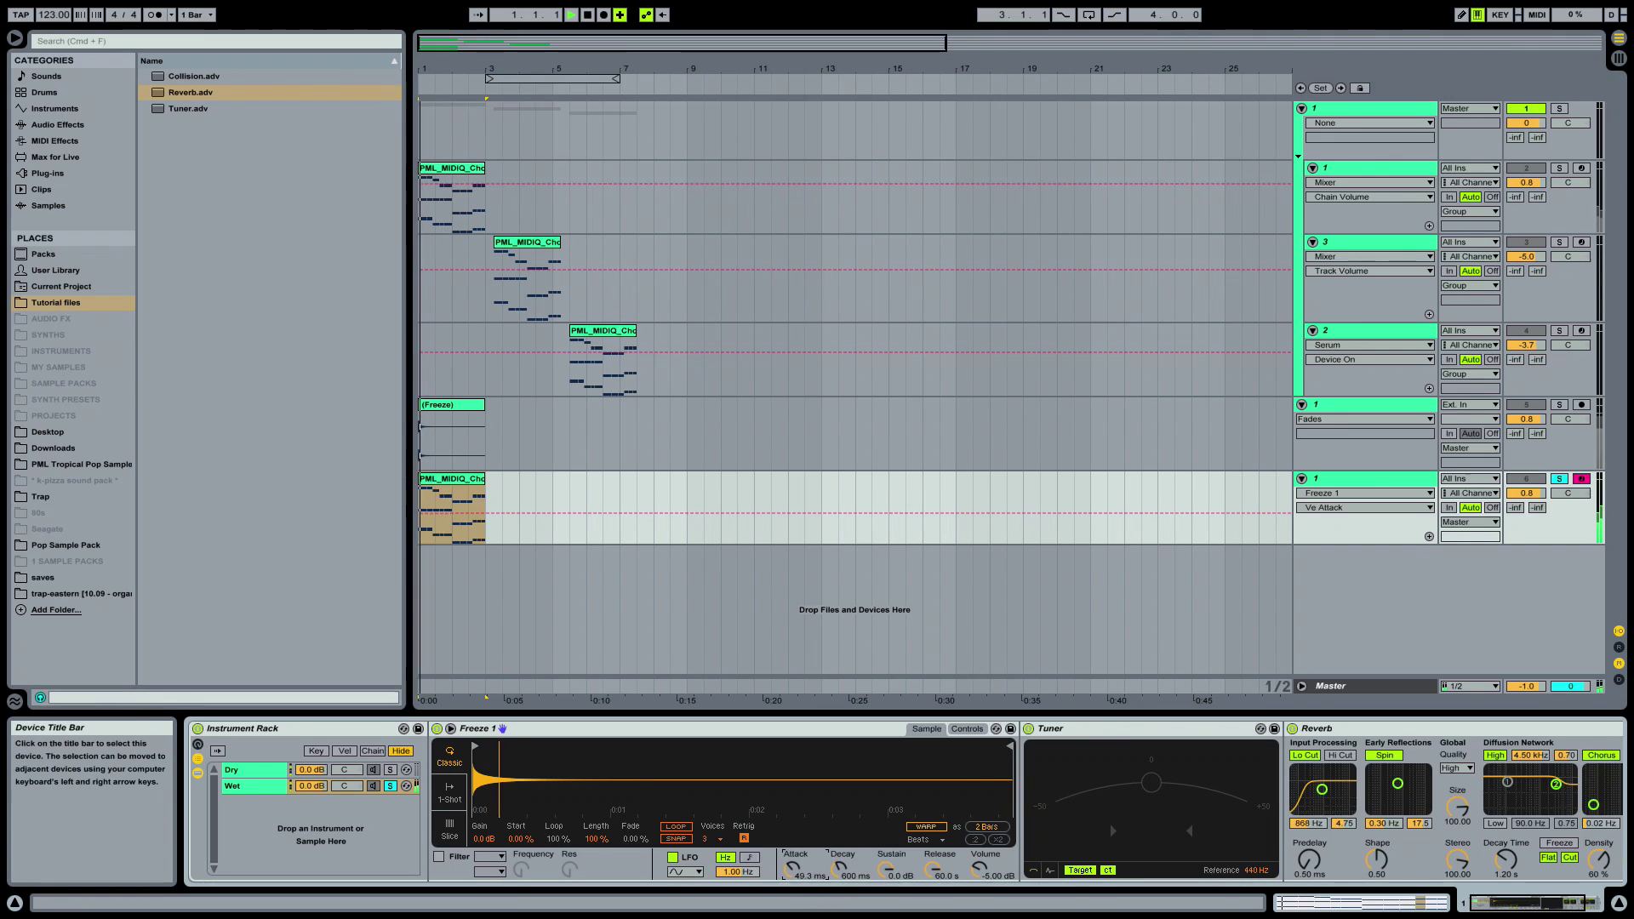
key(space)
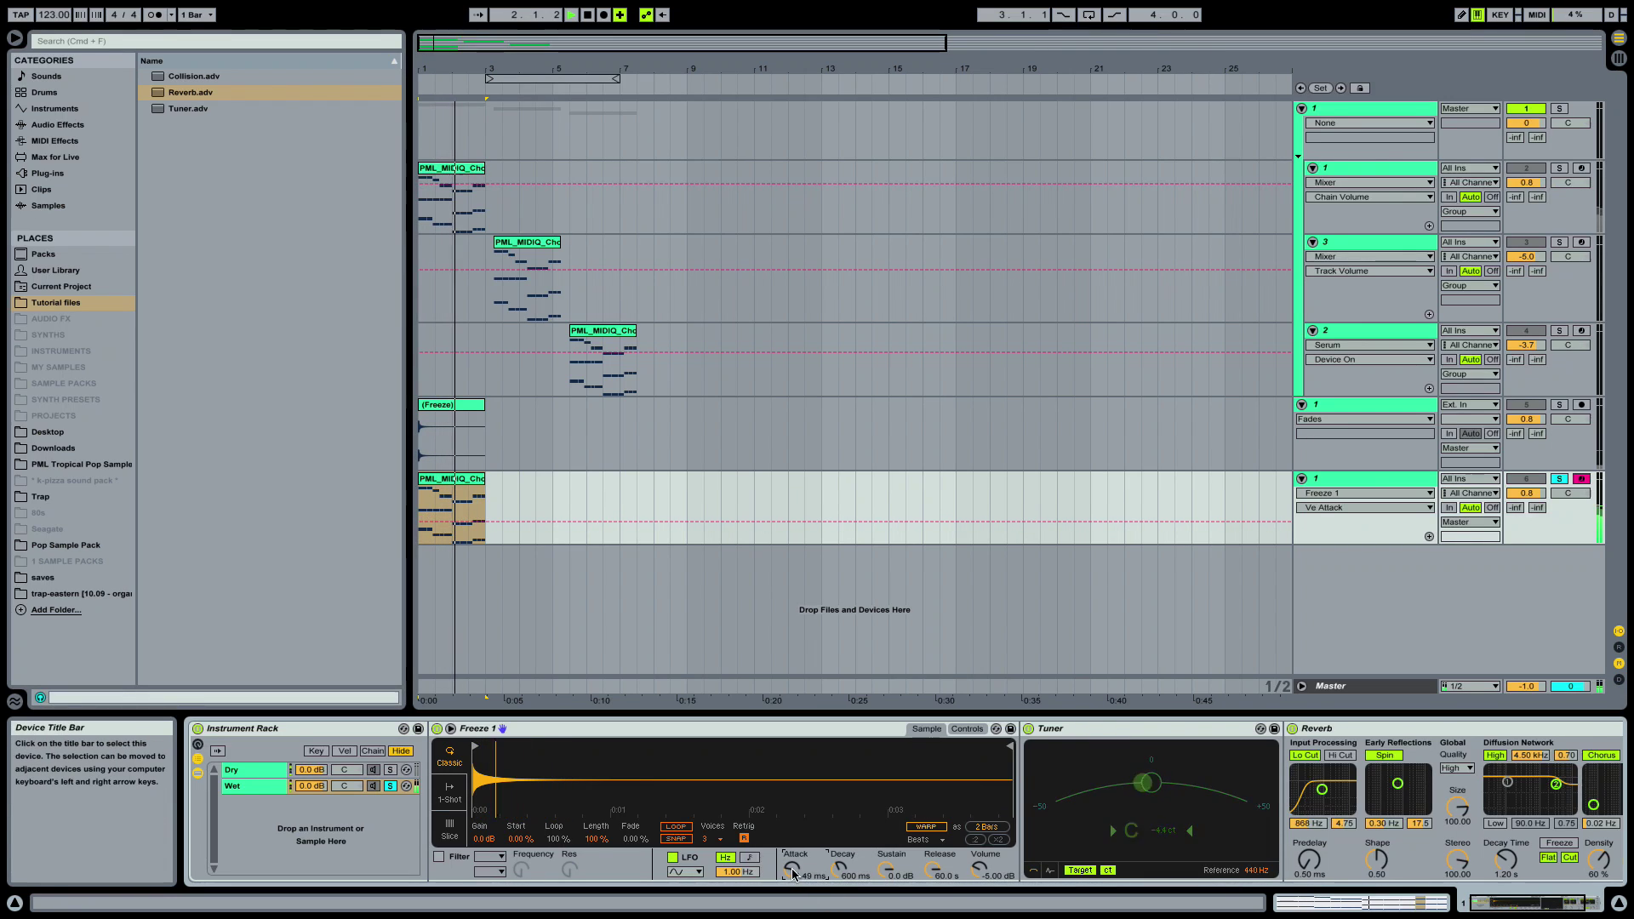
key(space)
Add an EQ Eight after the reverb in the Wet chain and adjust its curve in the midrange
click(134, 41)
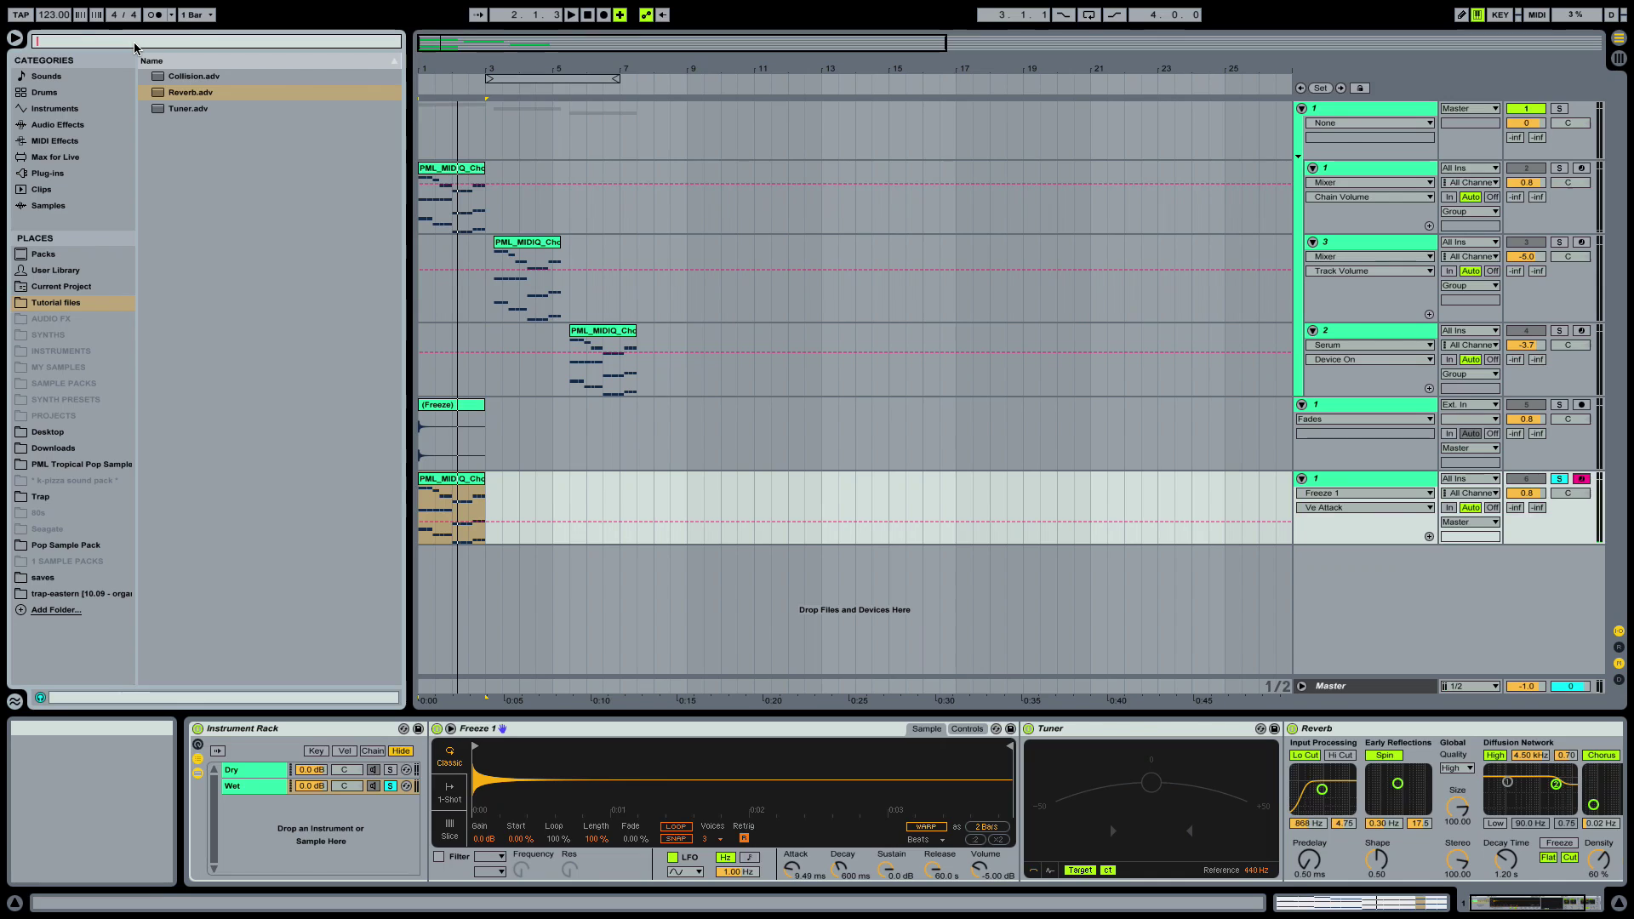
text(eq)
click(52, 157)
click(53, 142)
click(54, 128)
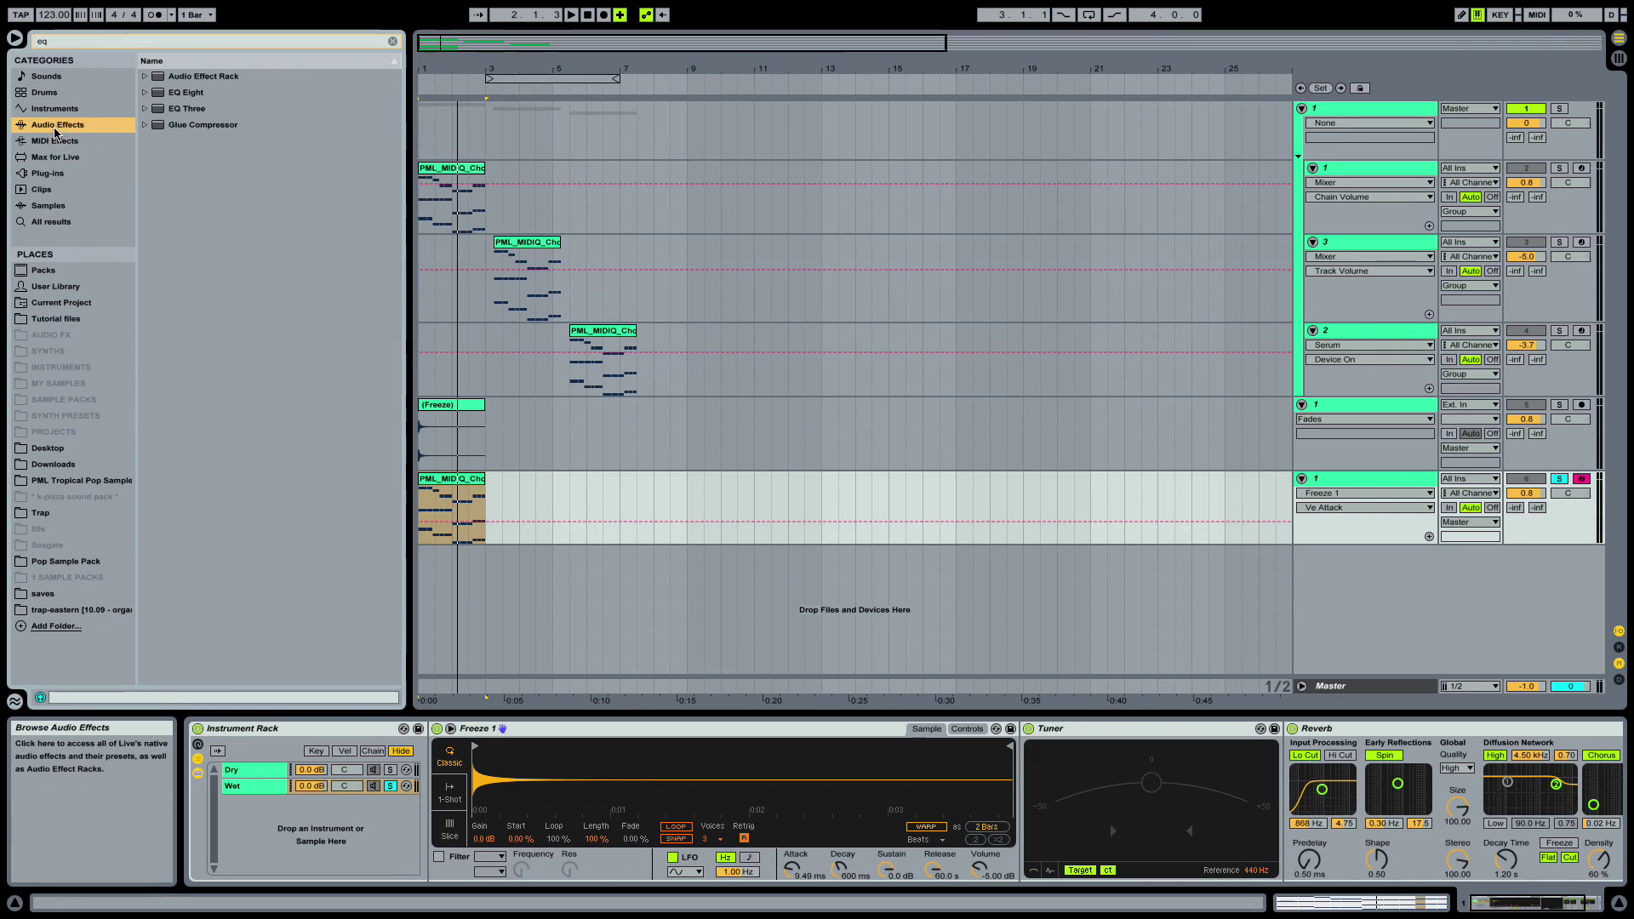
double_click(186, 94)
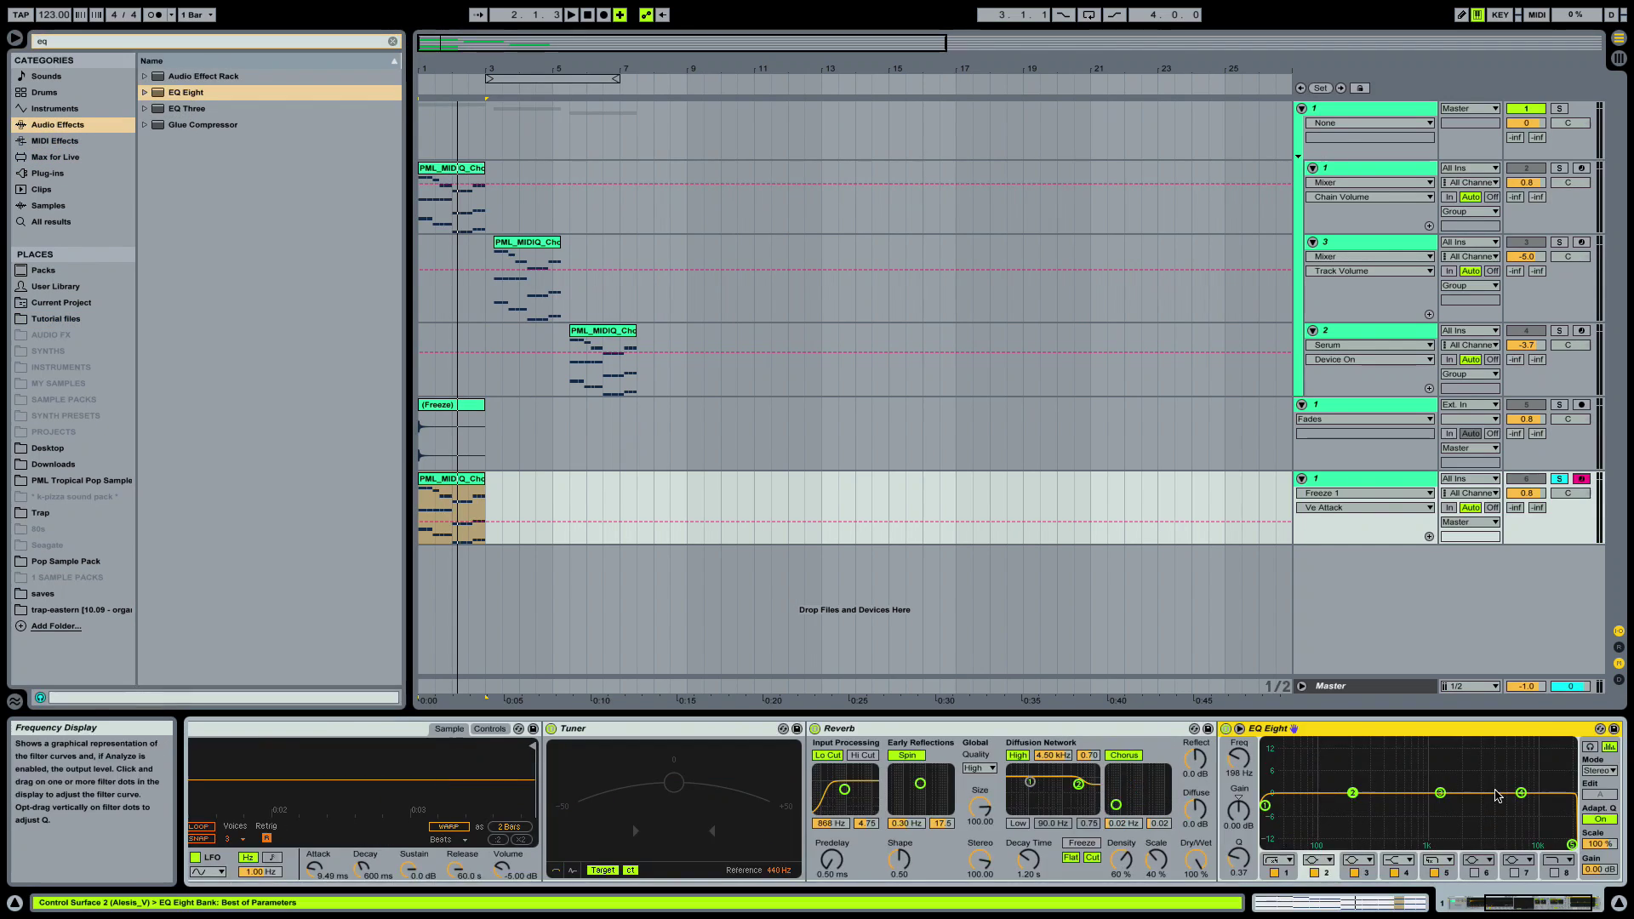
drag(1414, 793, 1418, 762)
Unsolo the Wet chain during playback and compare the result by soloing and playing the original mallet track in the group
scroll(688, 792, left, 7)
key(space)
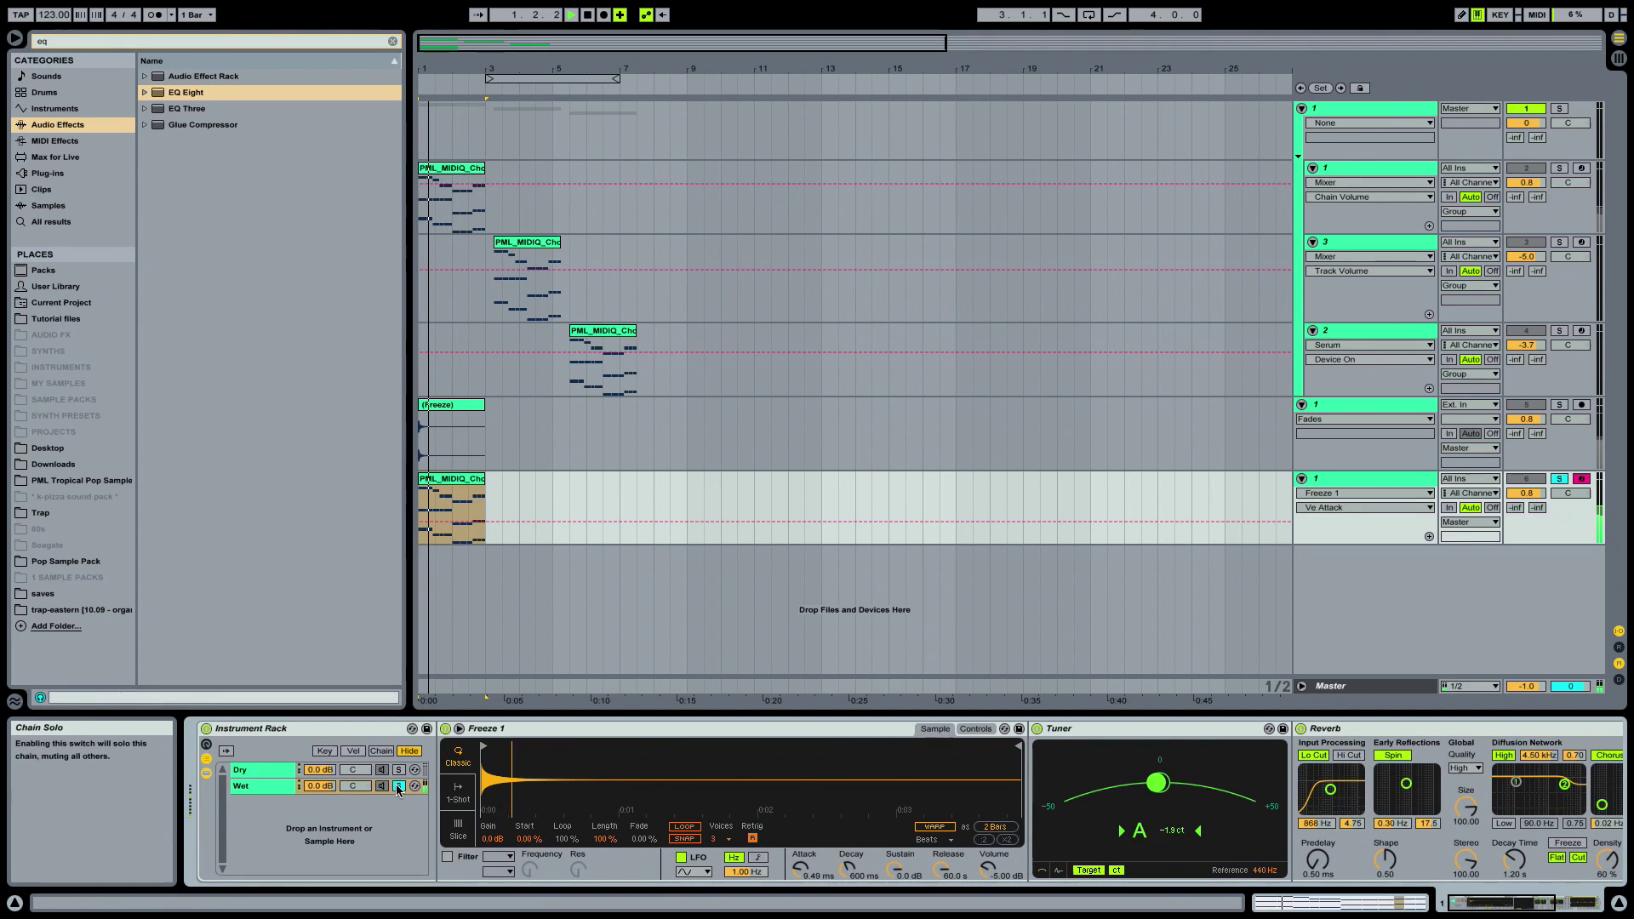
click(397, 786)
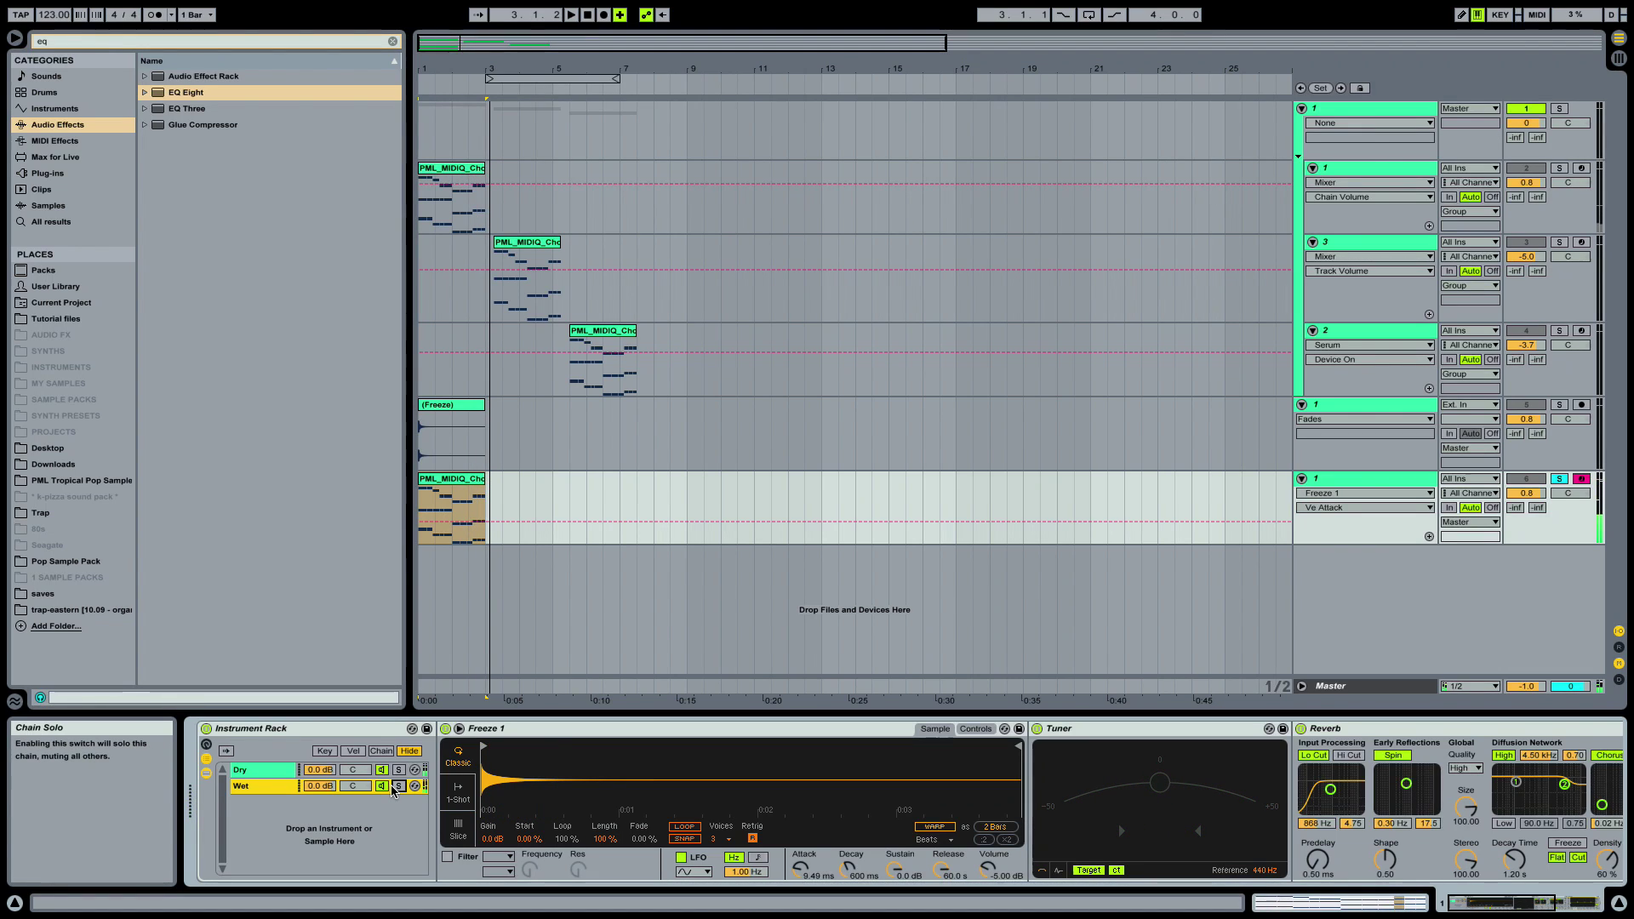
click(1559, 168)
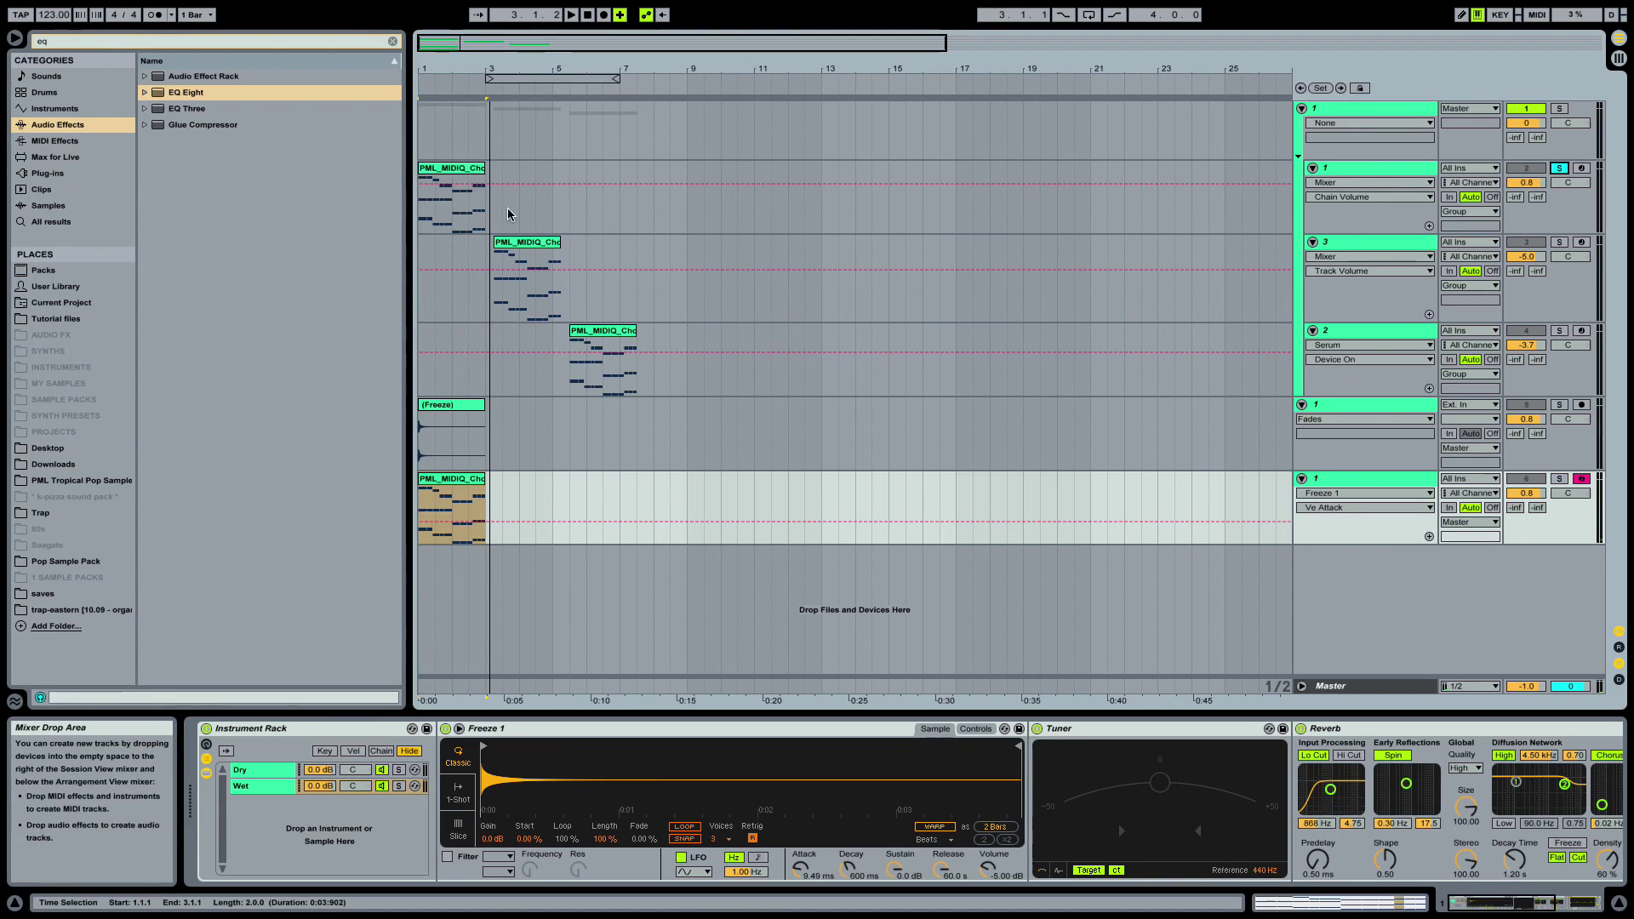
click(437, 177)
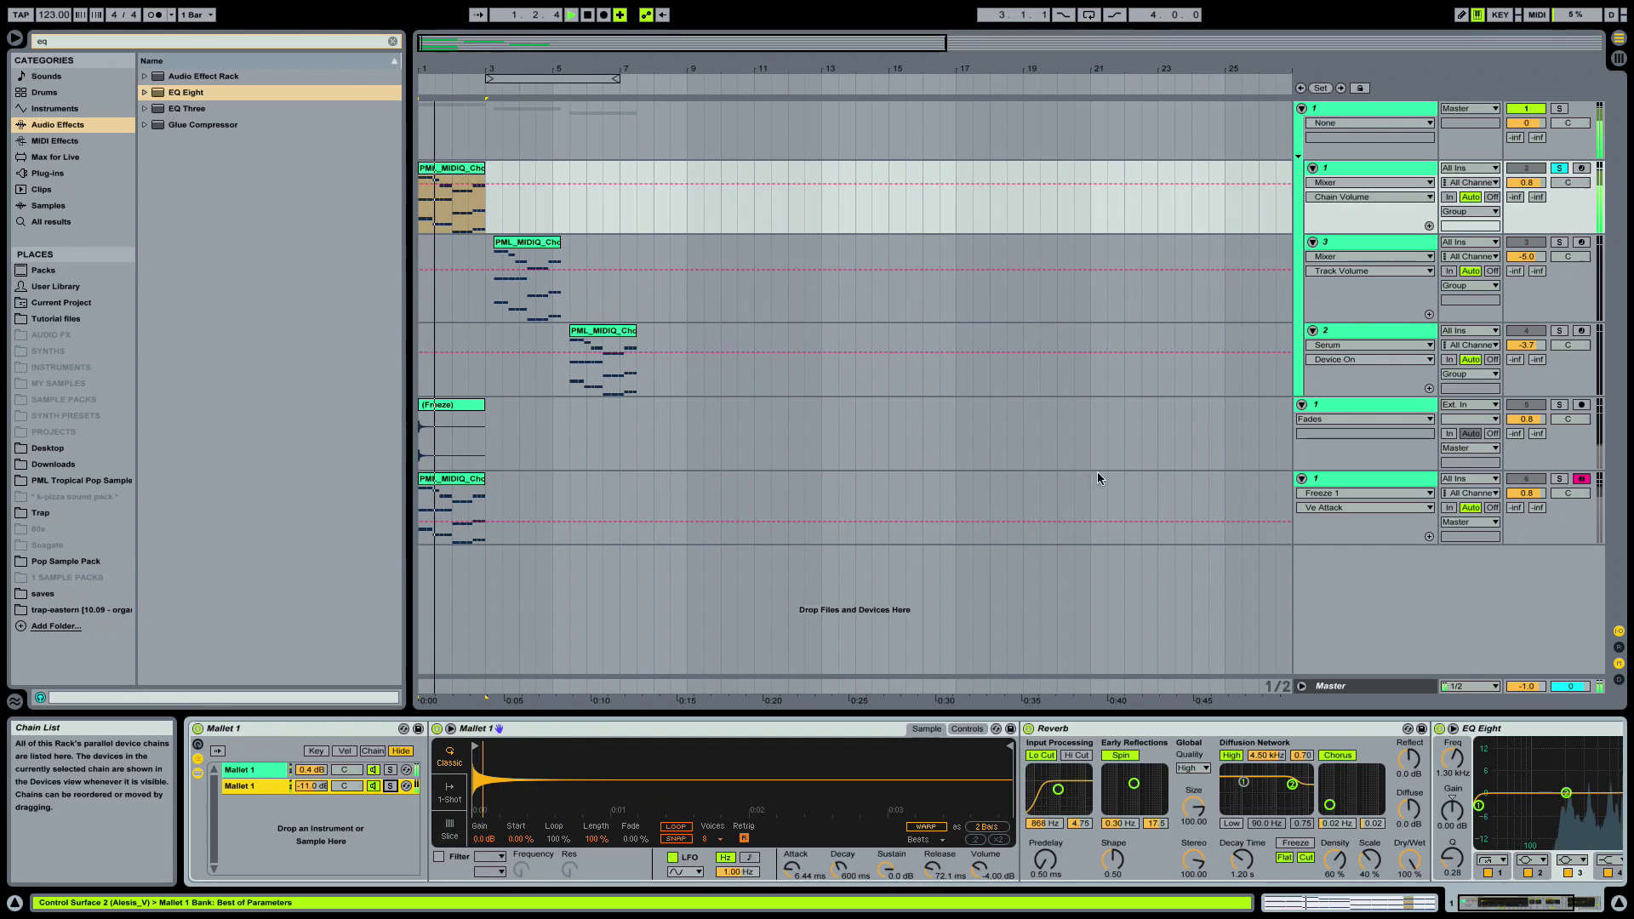
Solo the rebuilt mallet track, set its Wet chain volume to -7.0 dB and audition both chains together
click(1559, 478)
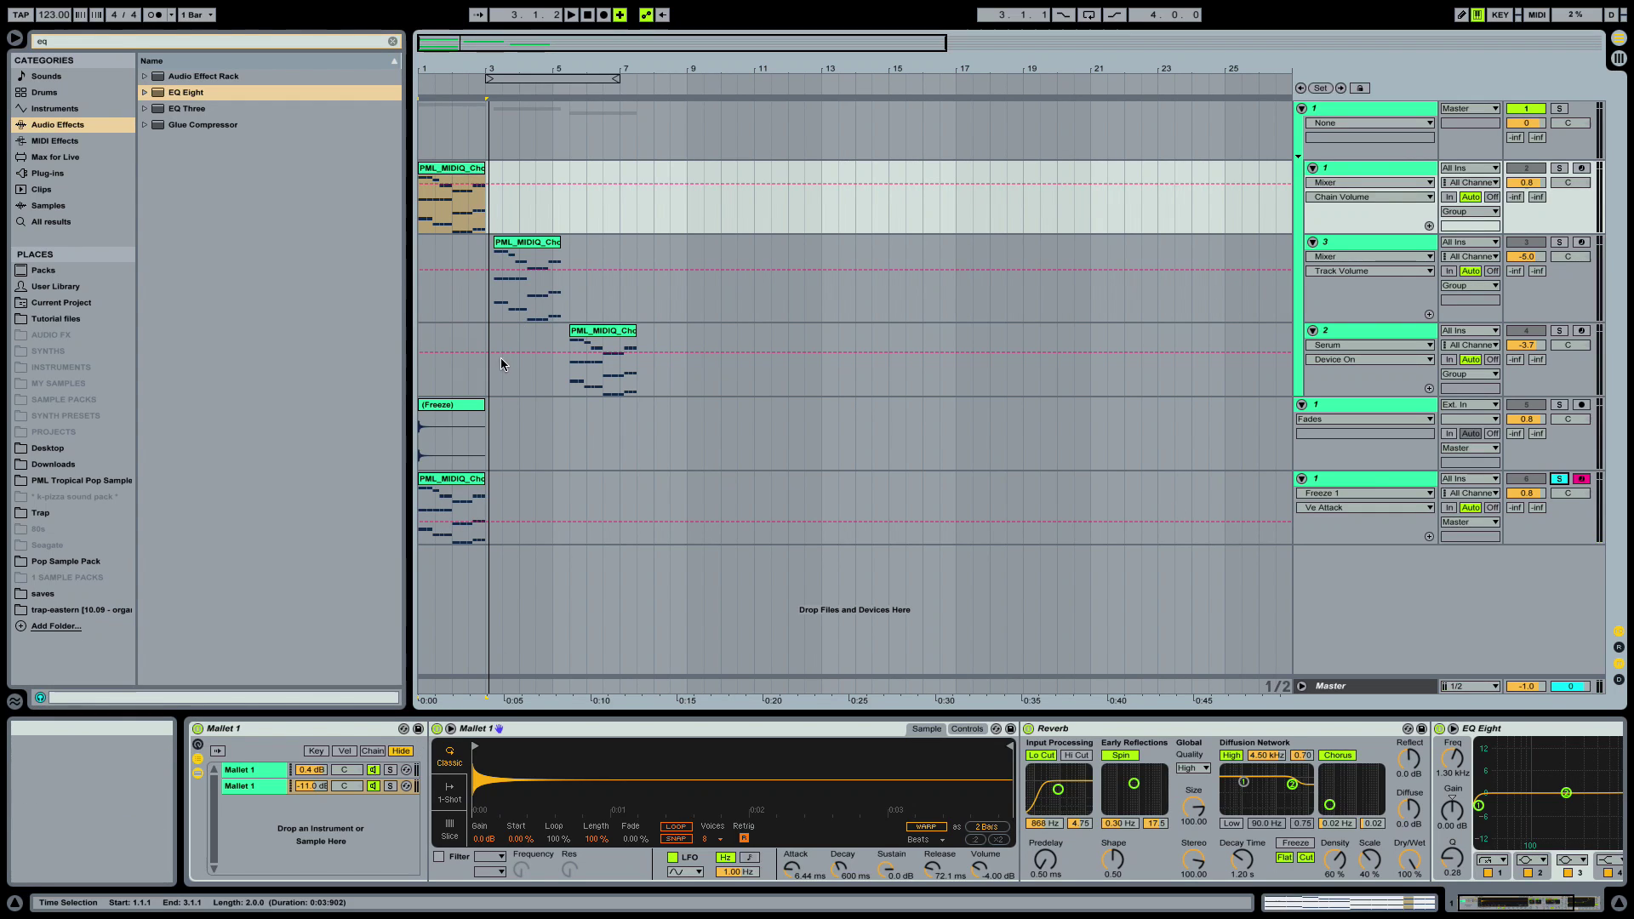
click(455, 479)
click(481, 789)
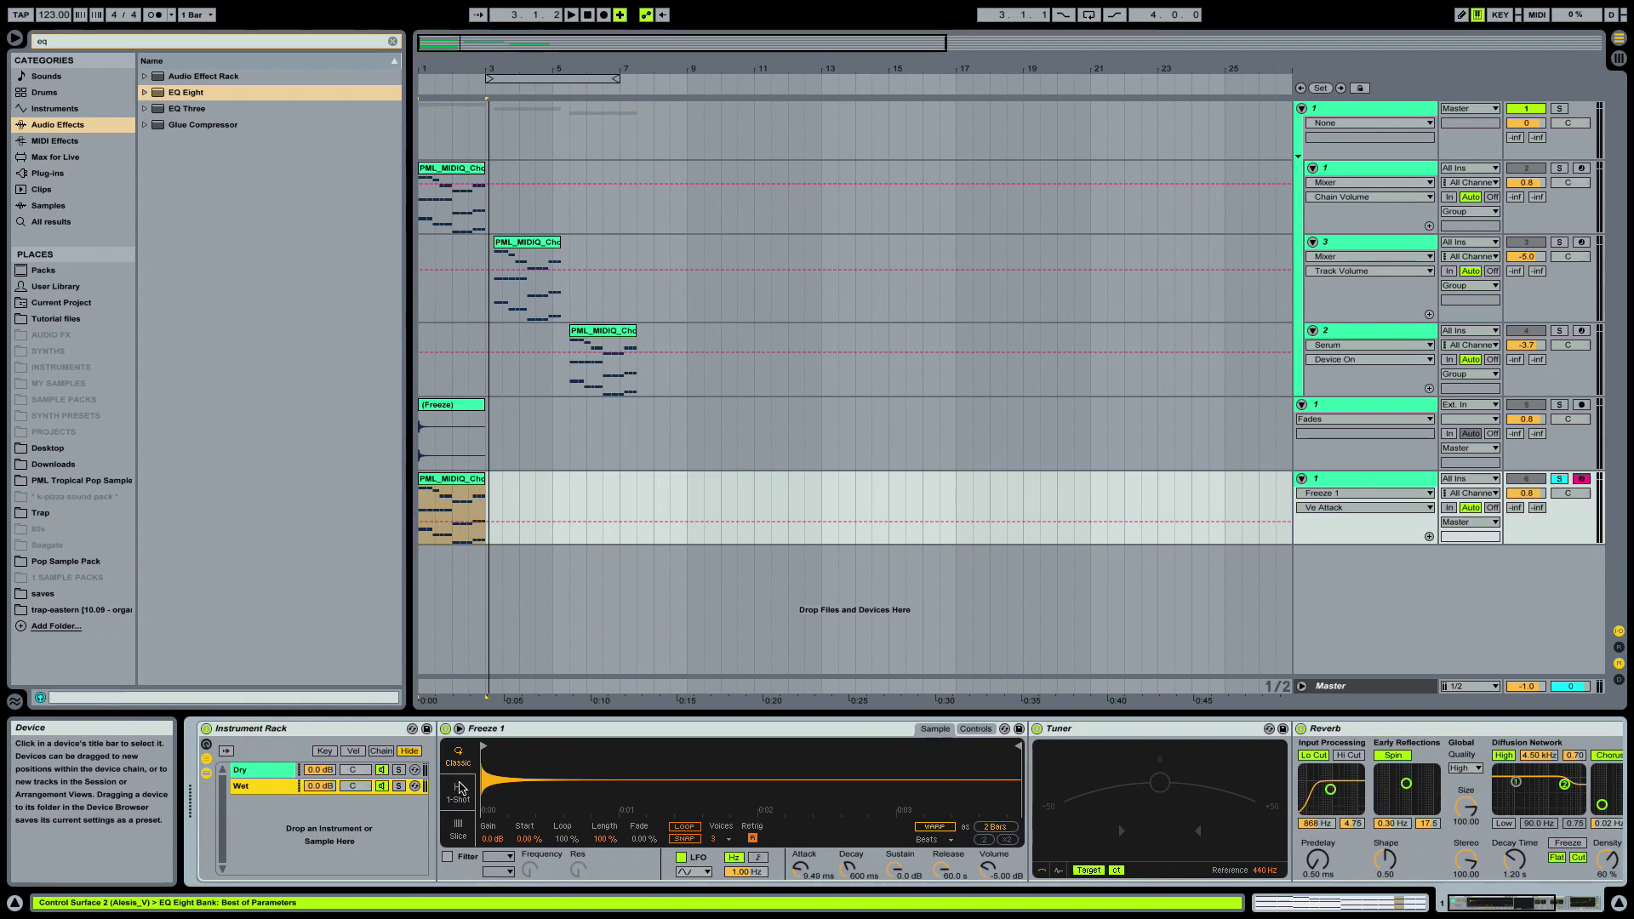
drag(335, 791, 328, 790)
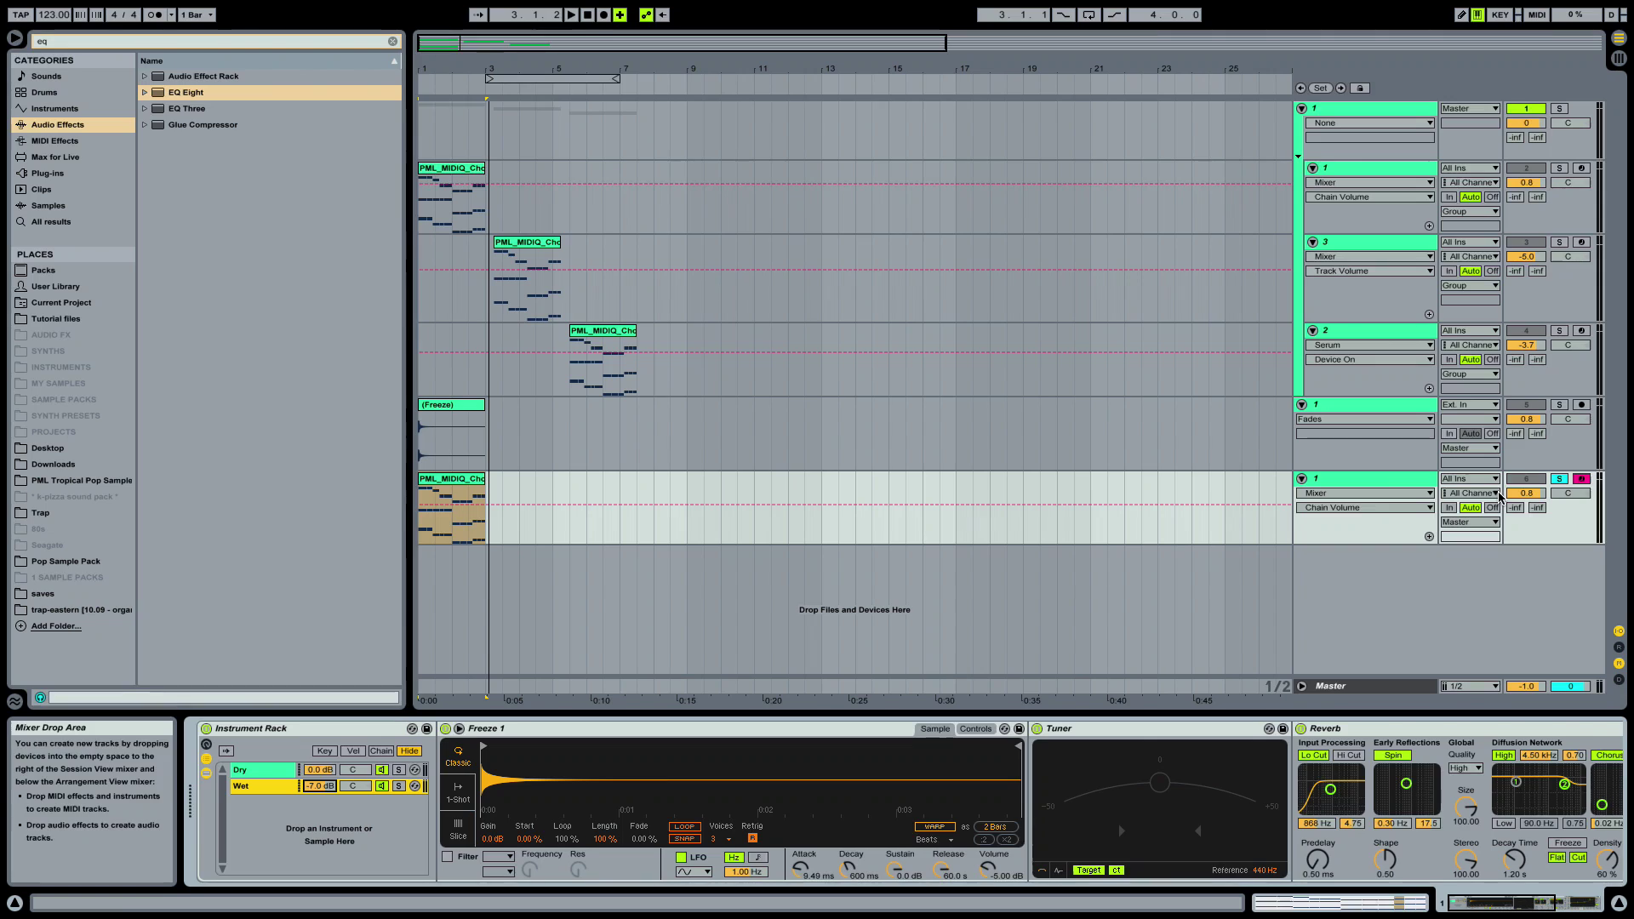
key(space)
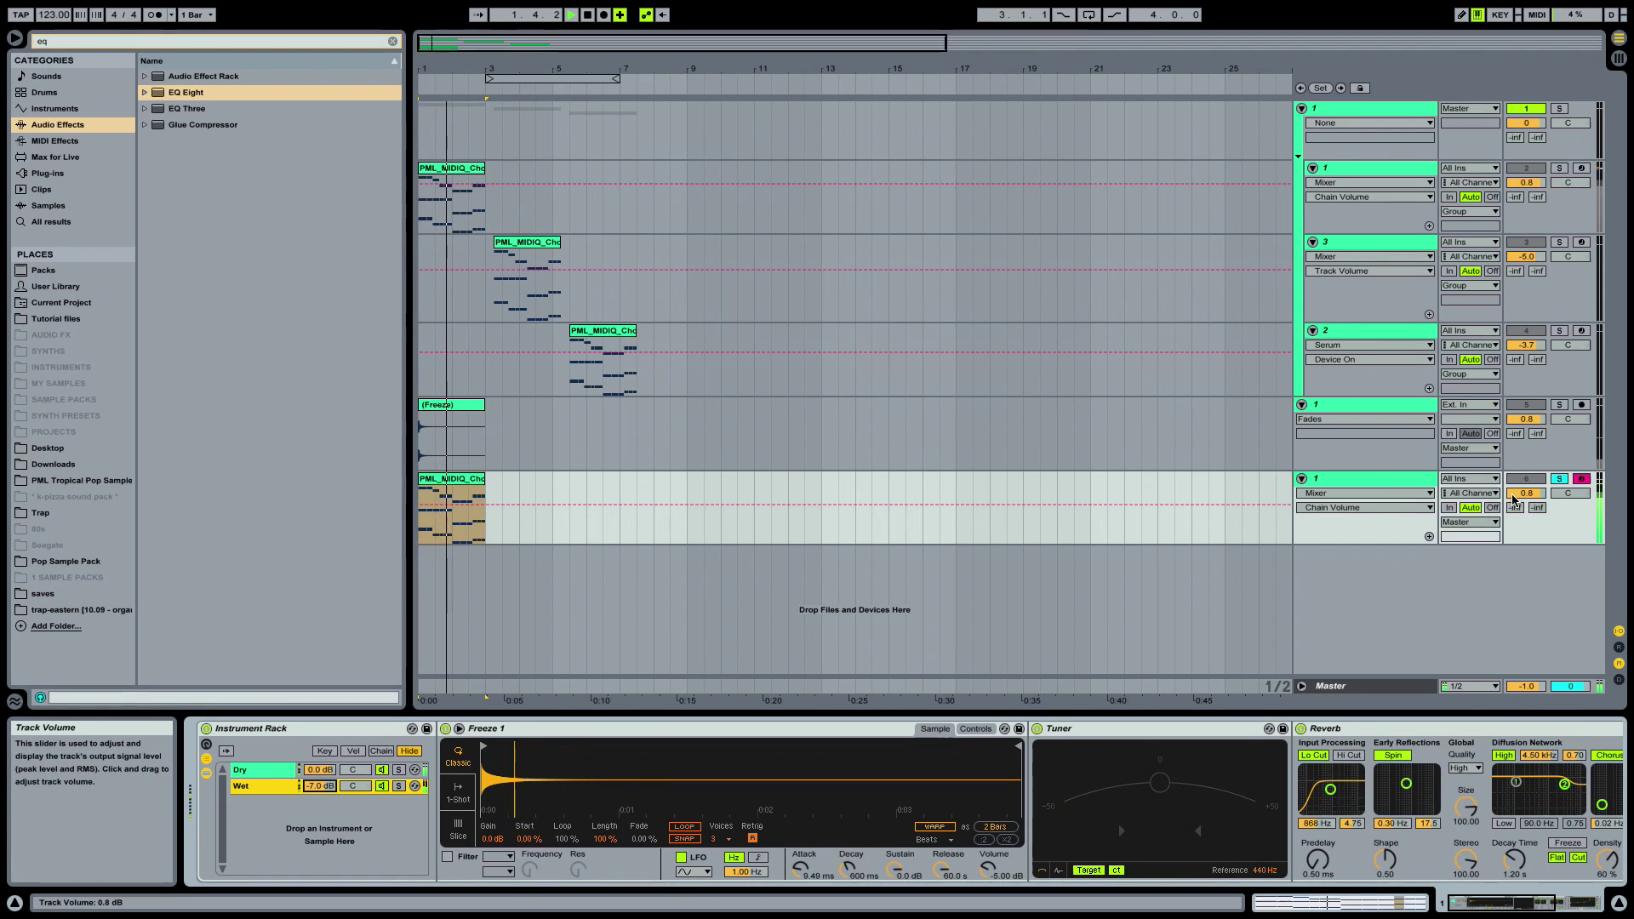
key(space)
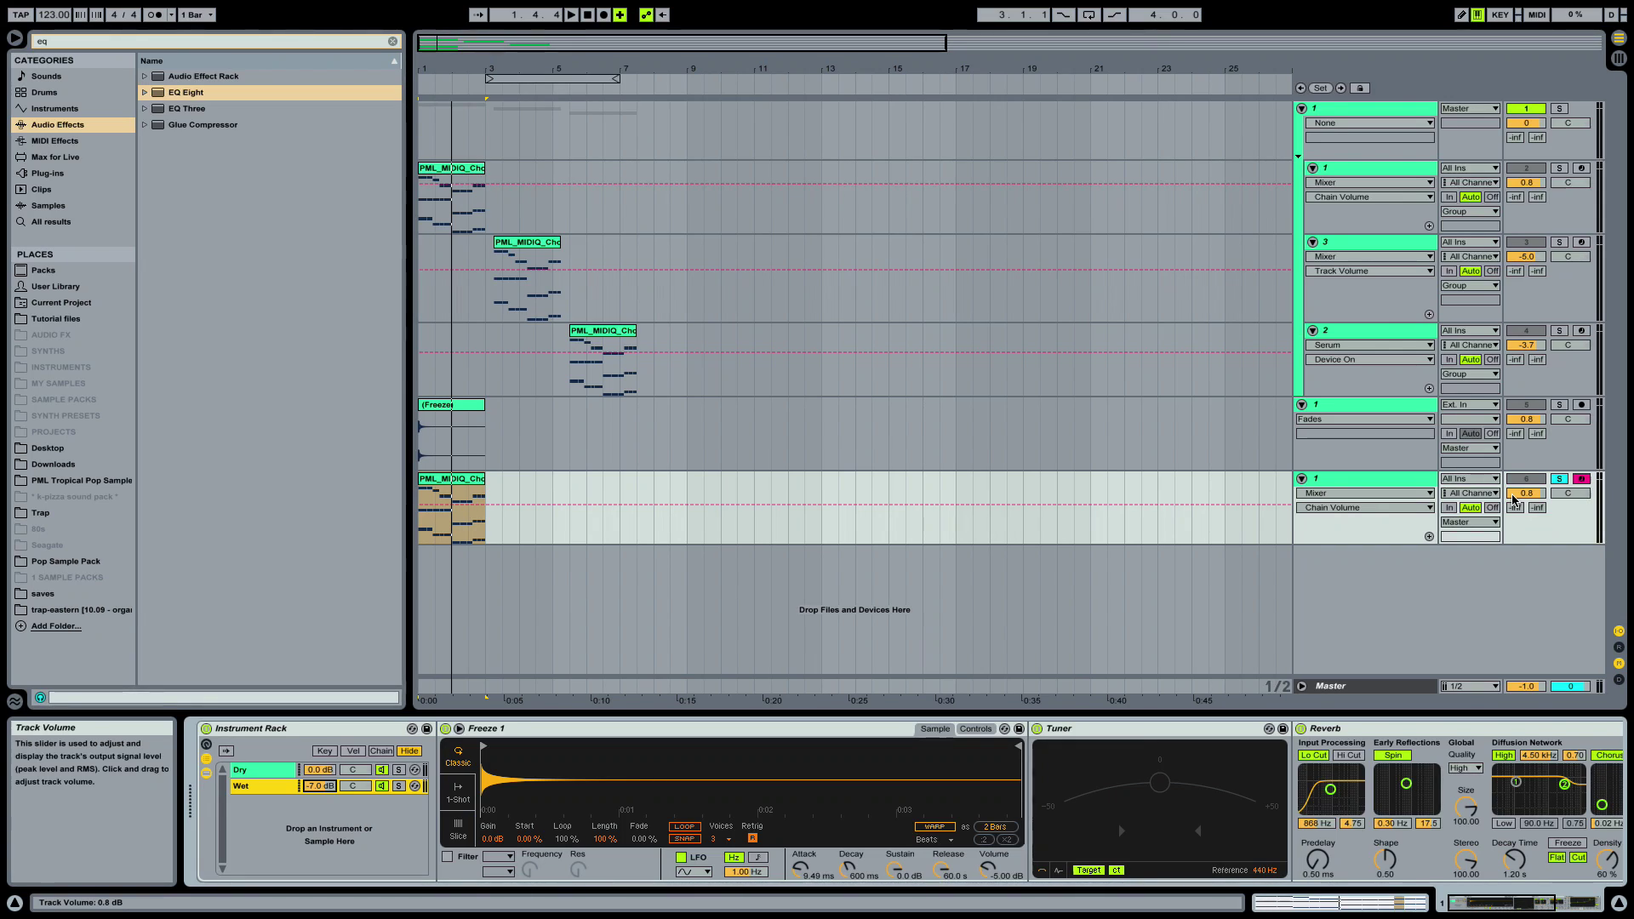
Delete the frozen audio track and the rebuilt mallet track below the group
click(1390, 406)
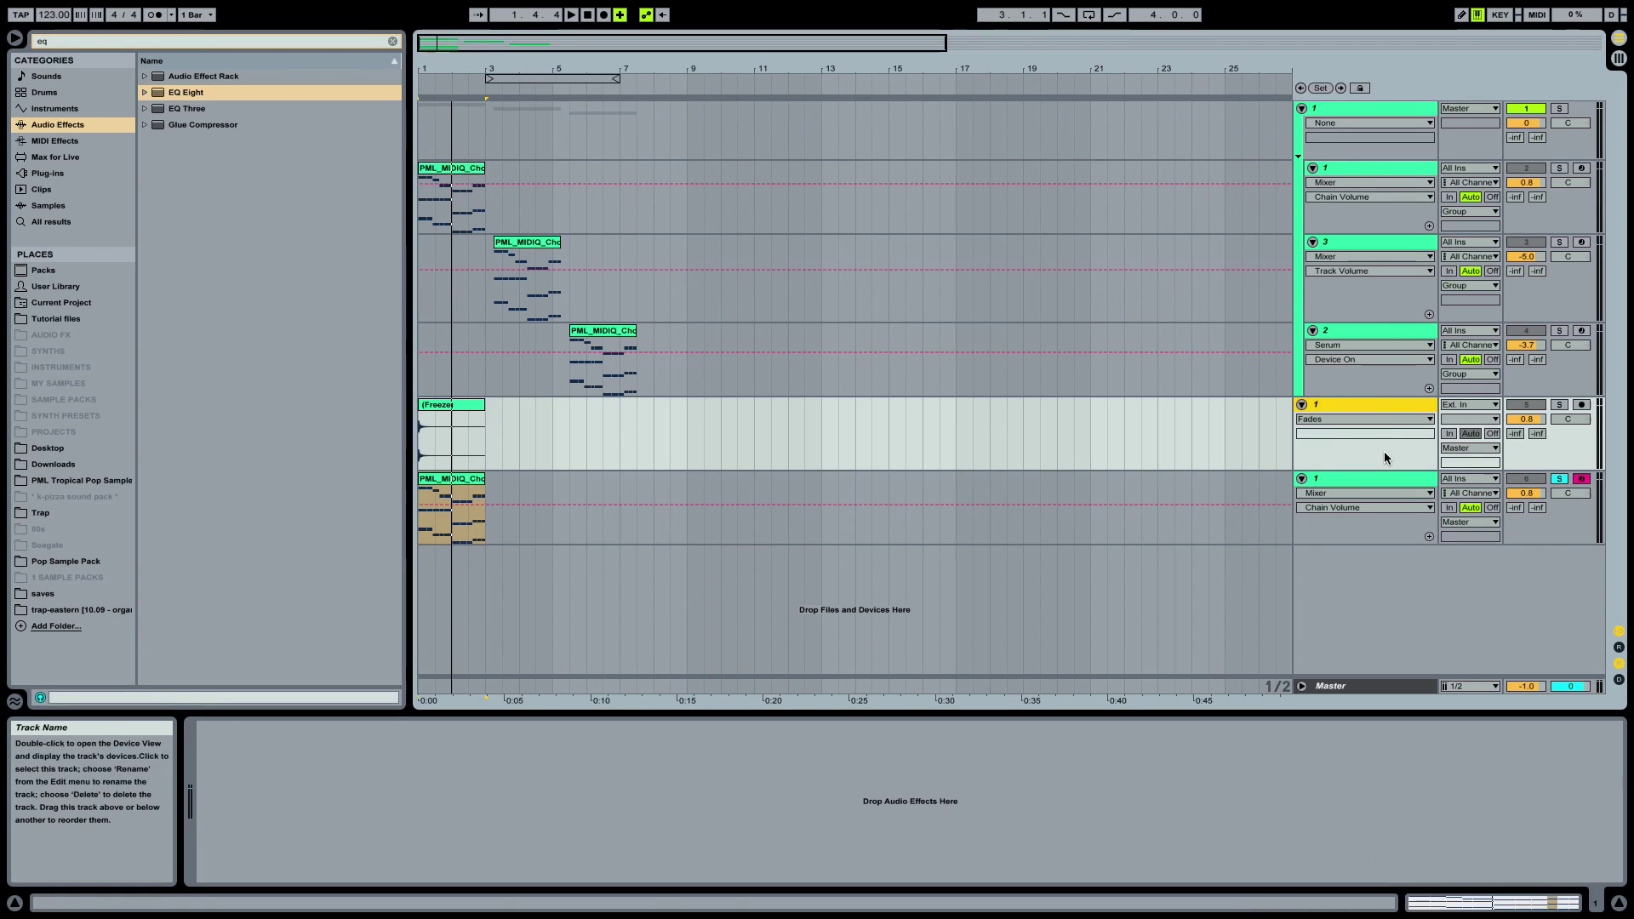
shift+click(1383, 479)
key(Delete)
Duplicate track 3 to a position below the group, solo the copy and audition its clip
click(1329, 242)
drag(1330, 245, 1321, 409)
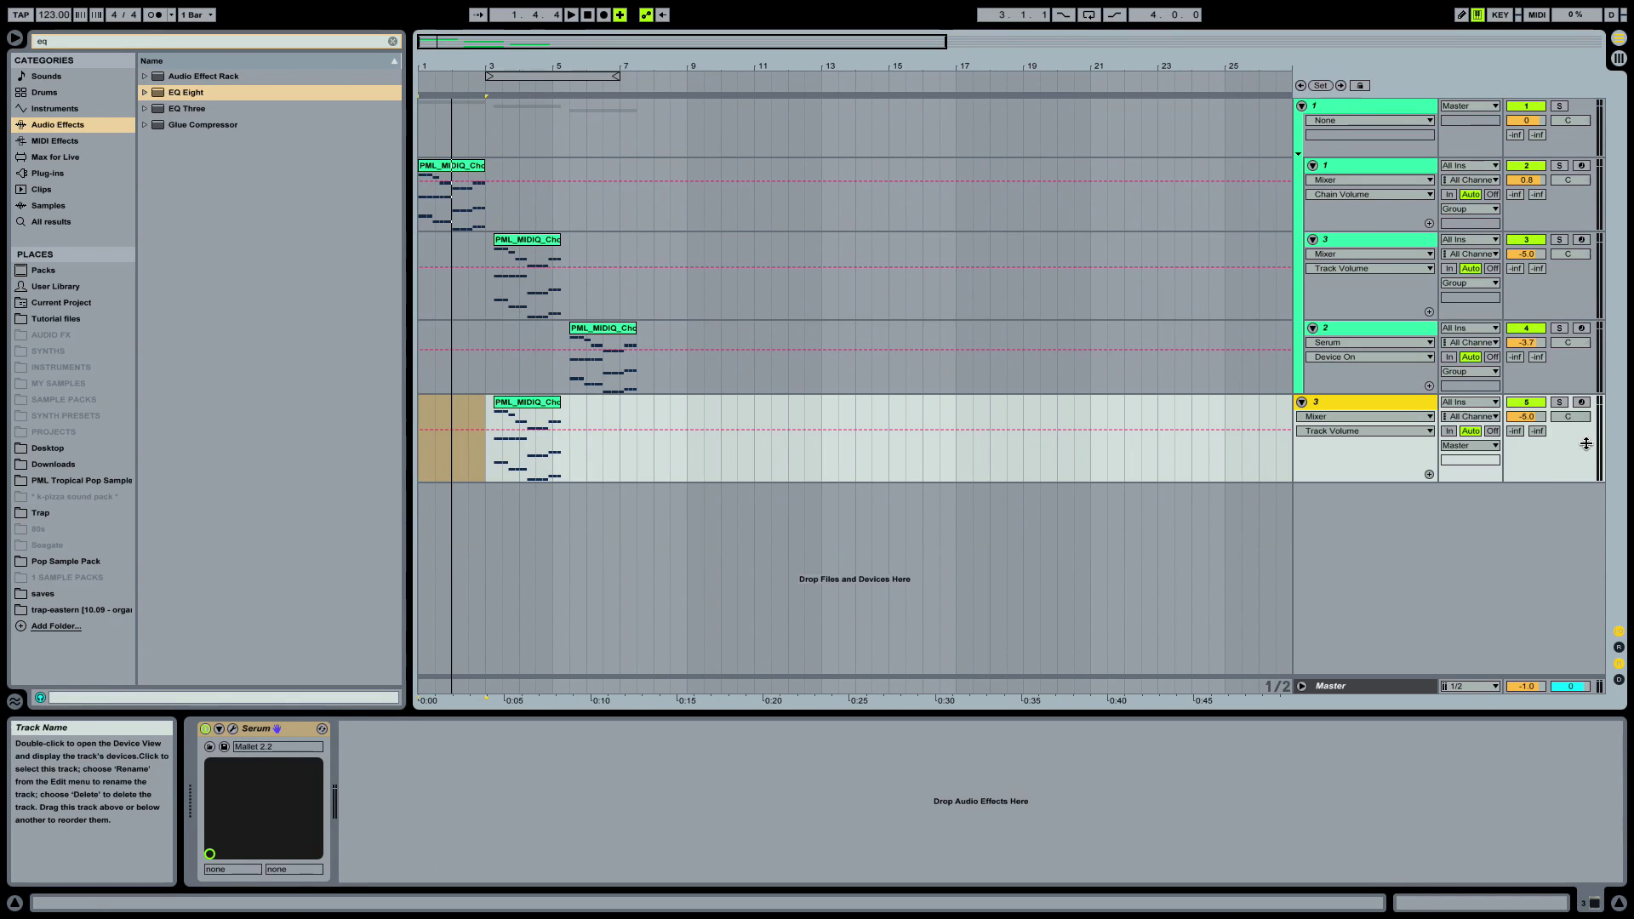
click(1557, 404)
click(547, 402)
key(space)
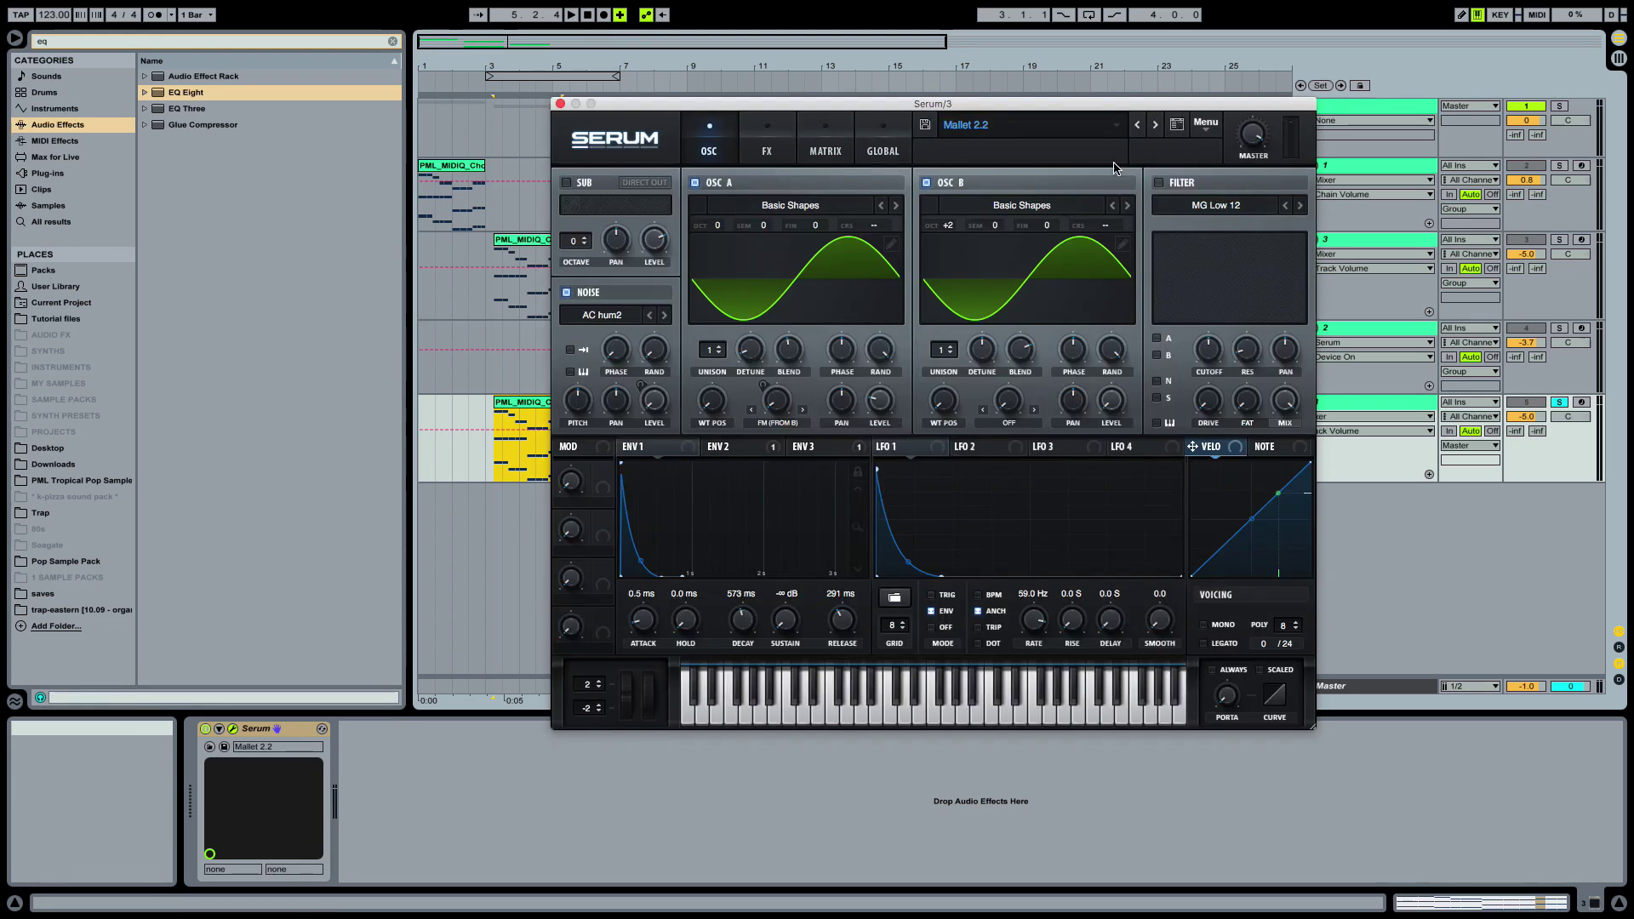
Initialize the Serum preset on the duplicated track and load the Basic Shapes wavetable in oscillator A
click(1200, 135)
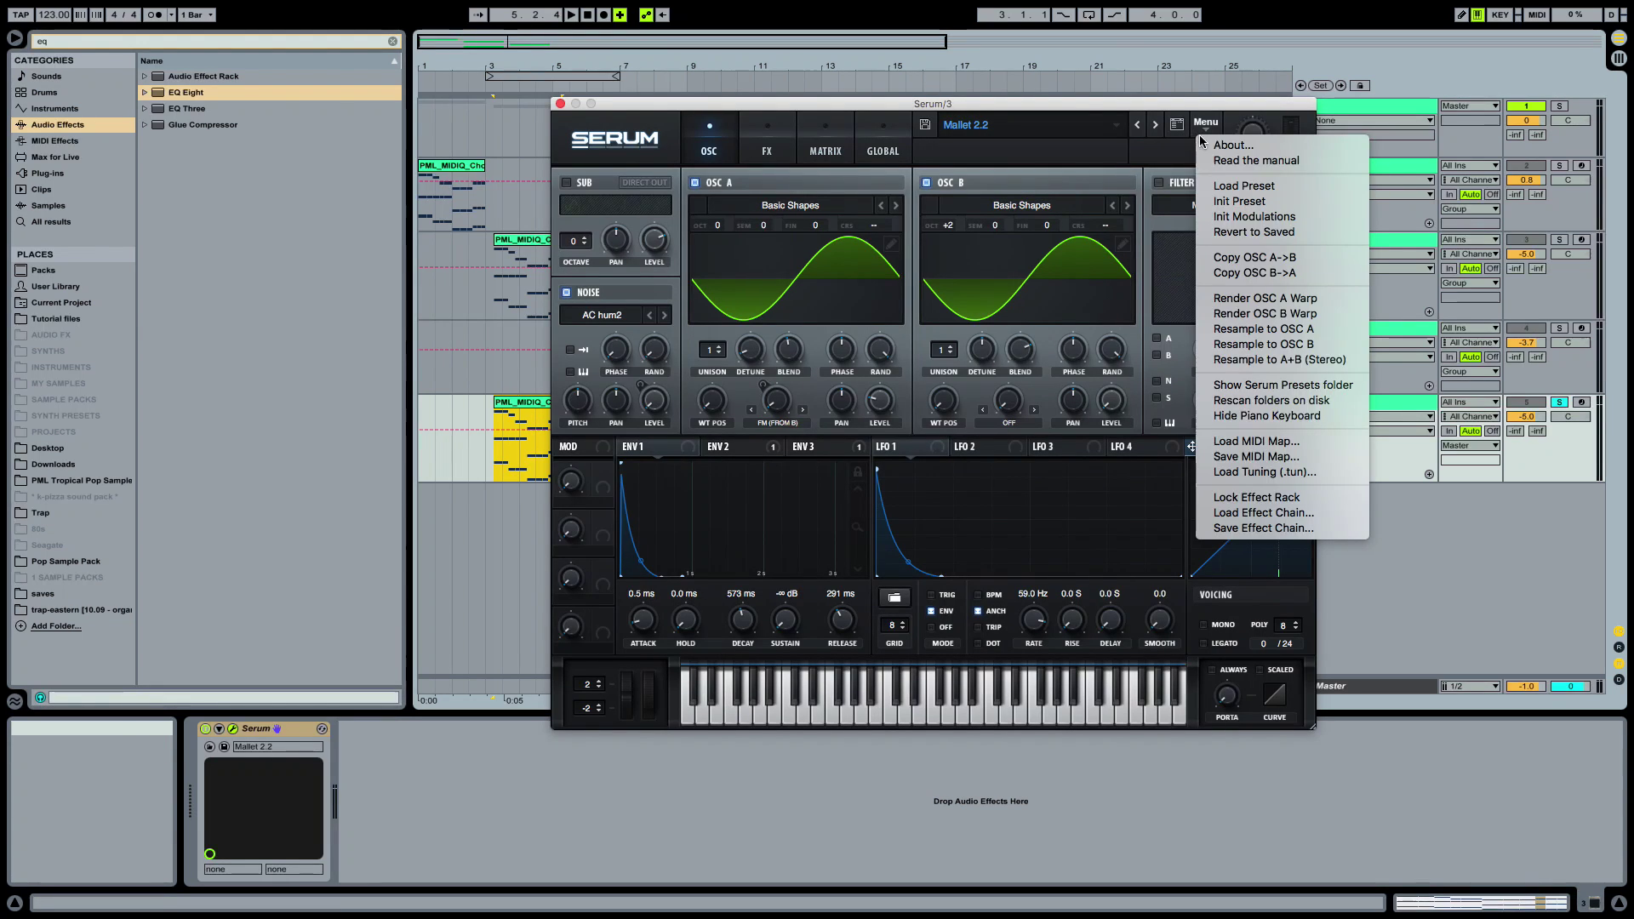
click(1209, 201)
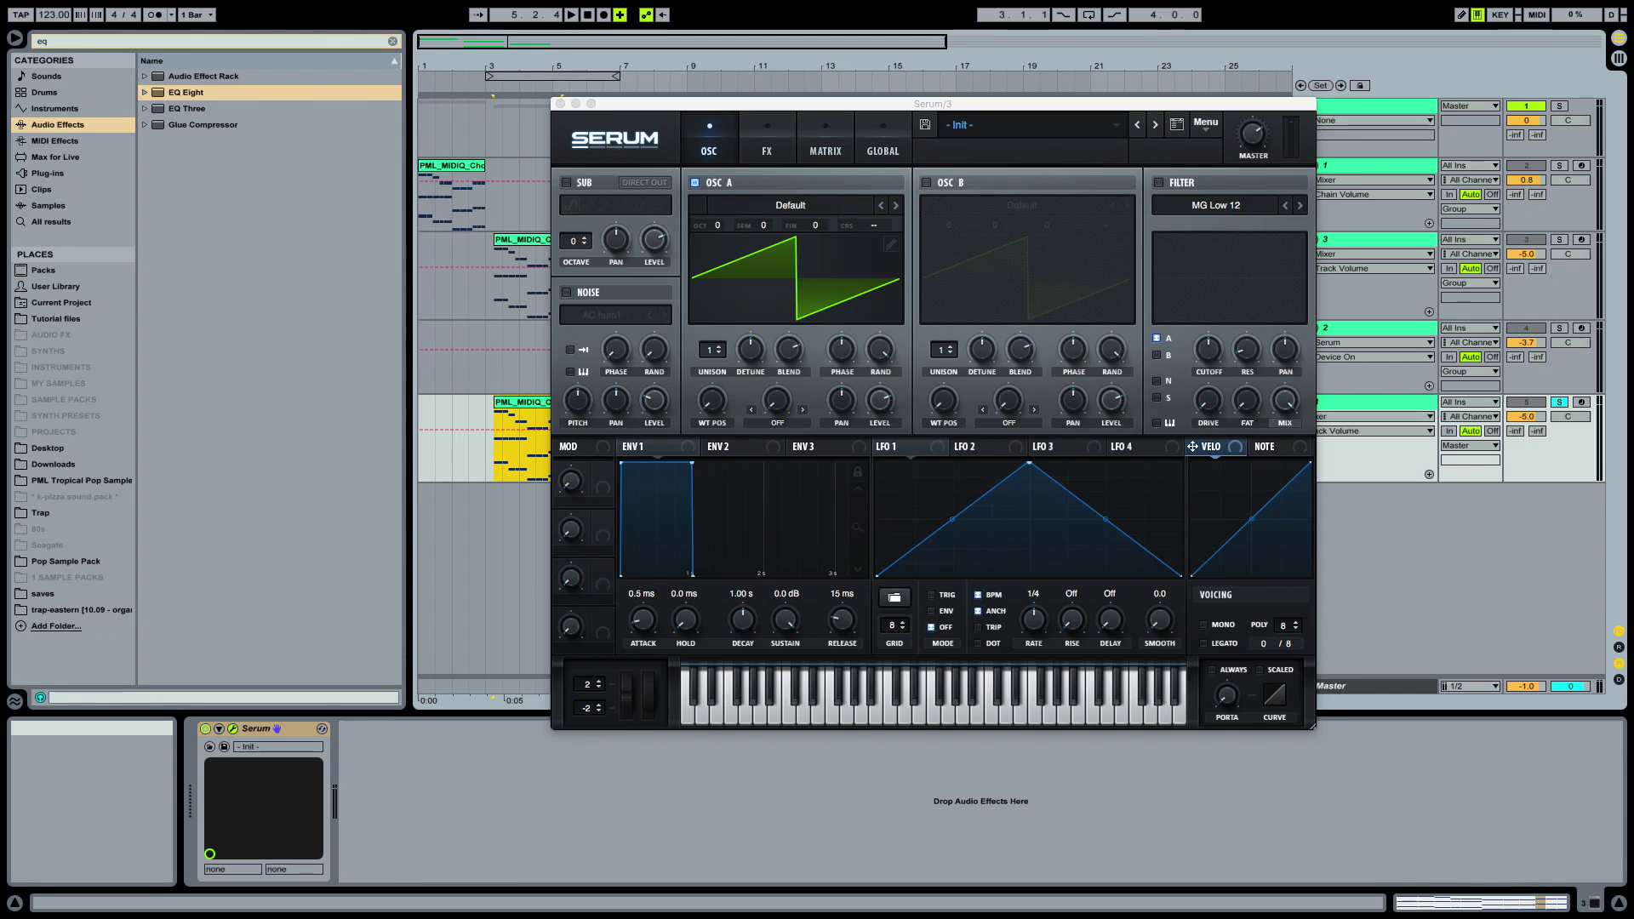
click(896, 207)
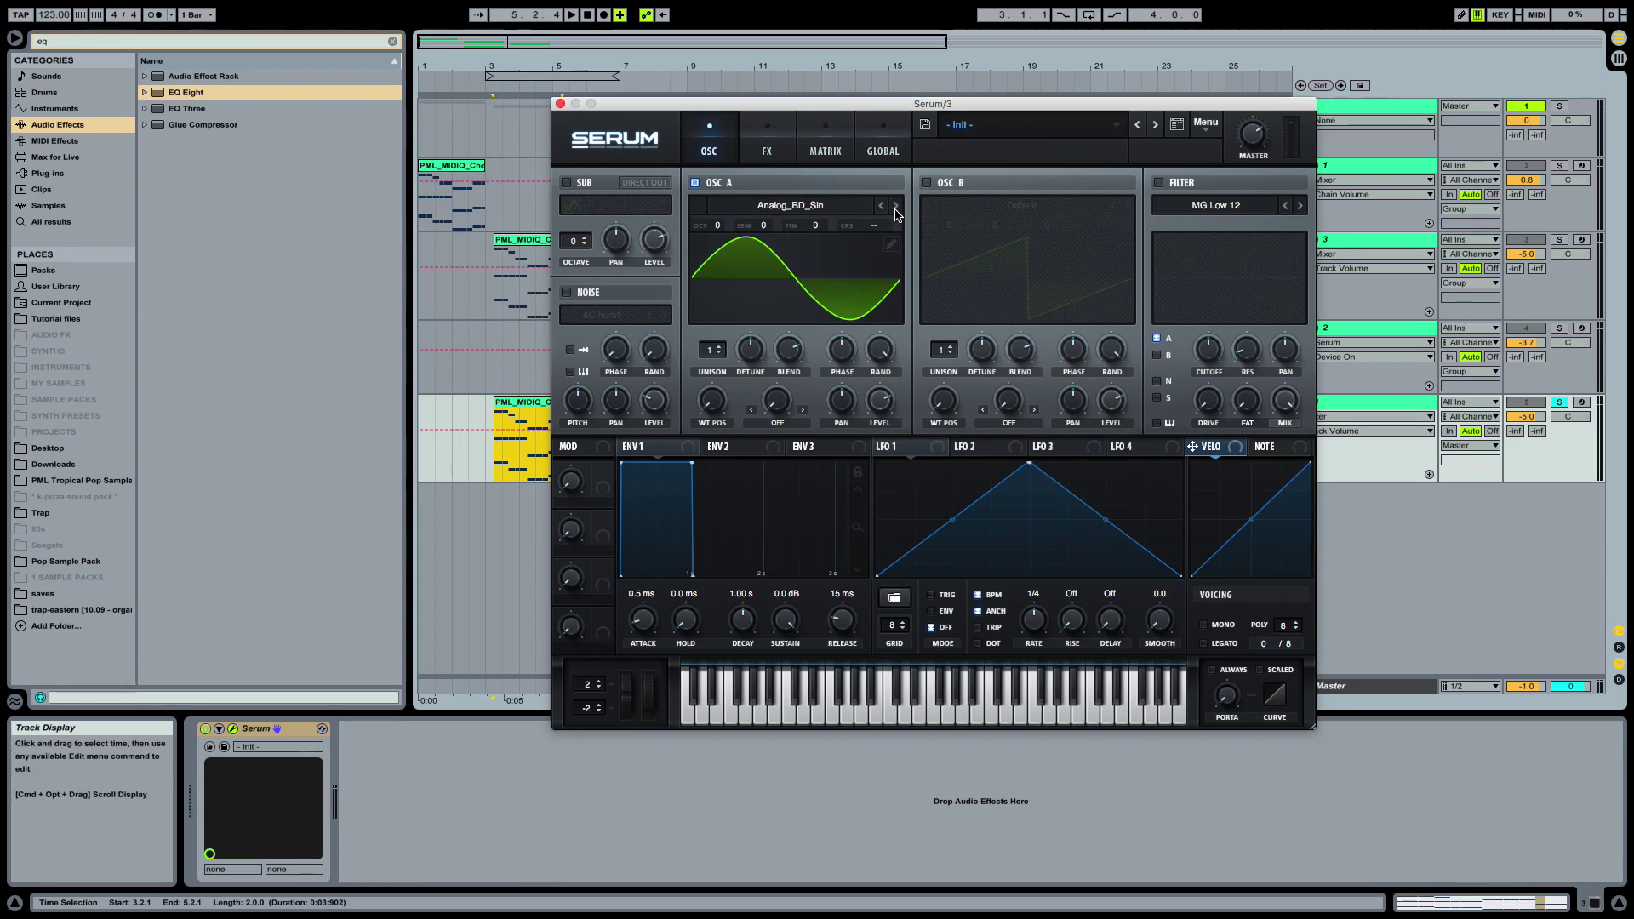
click(896, 207)
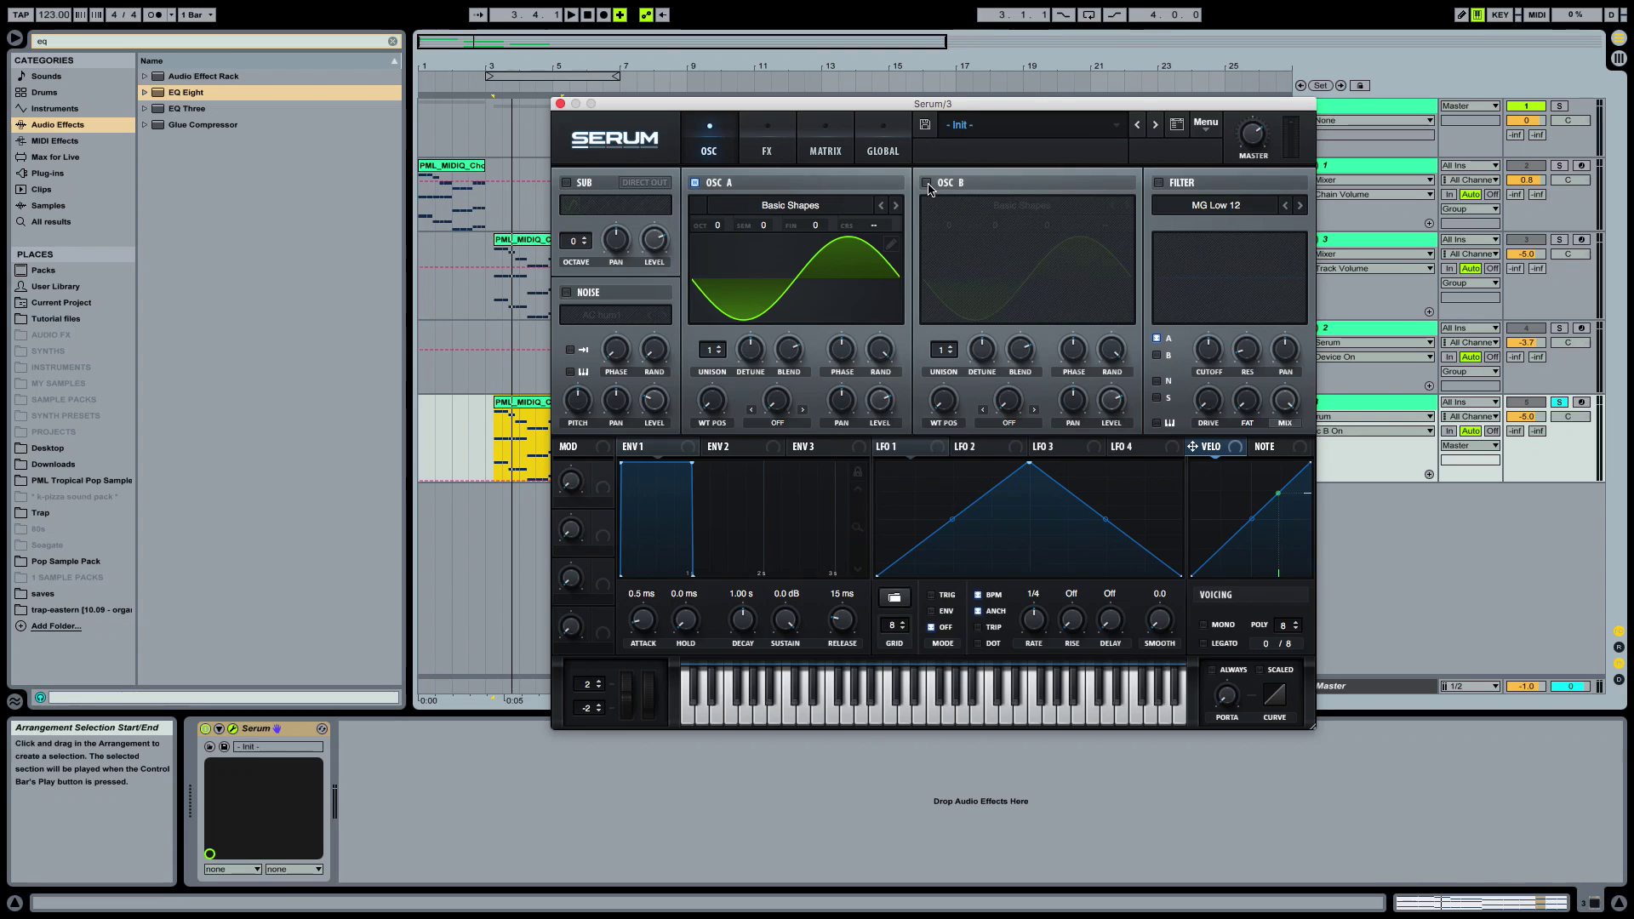
Enable oscillator B at octave +2 and set oscillator A's warp mode to FM (from B)
click(927, 183)
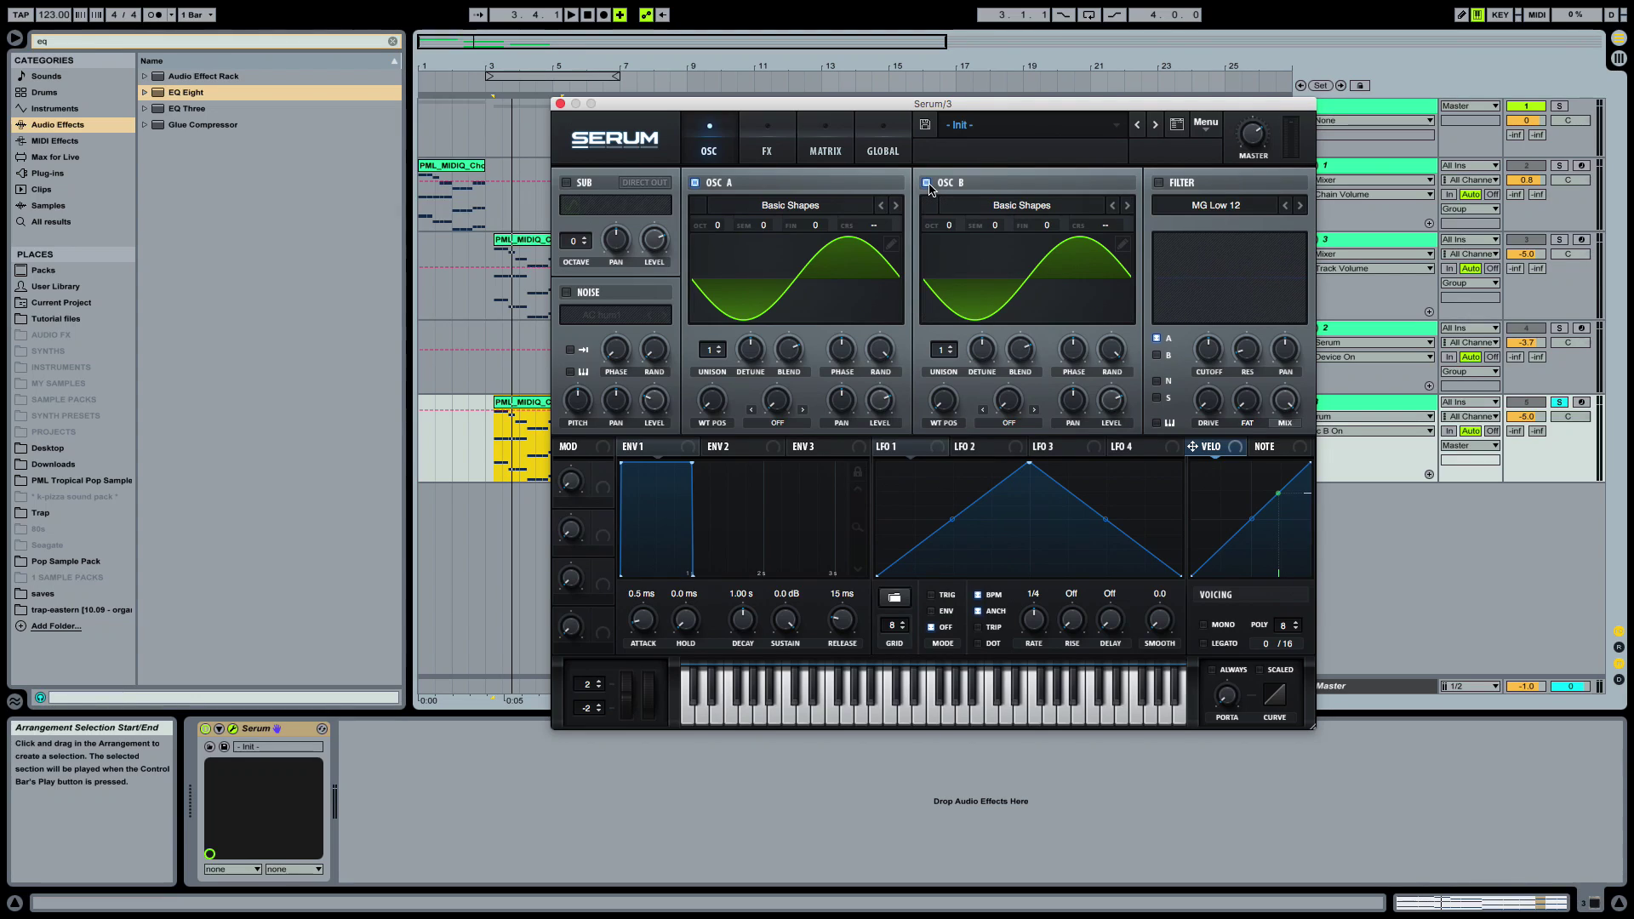
drag(950, 231, 993, 197)
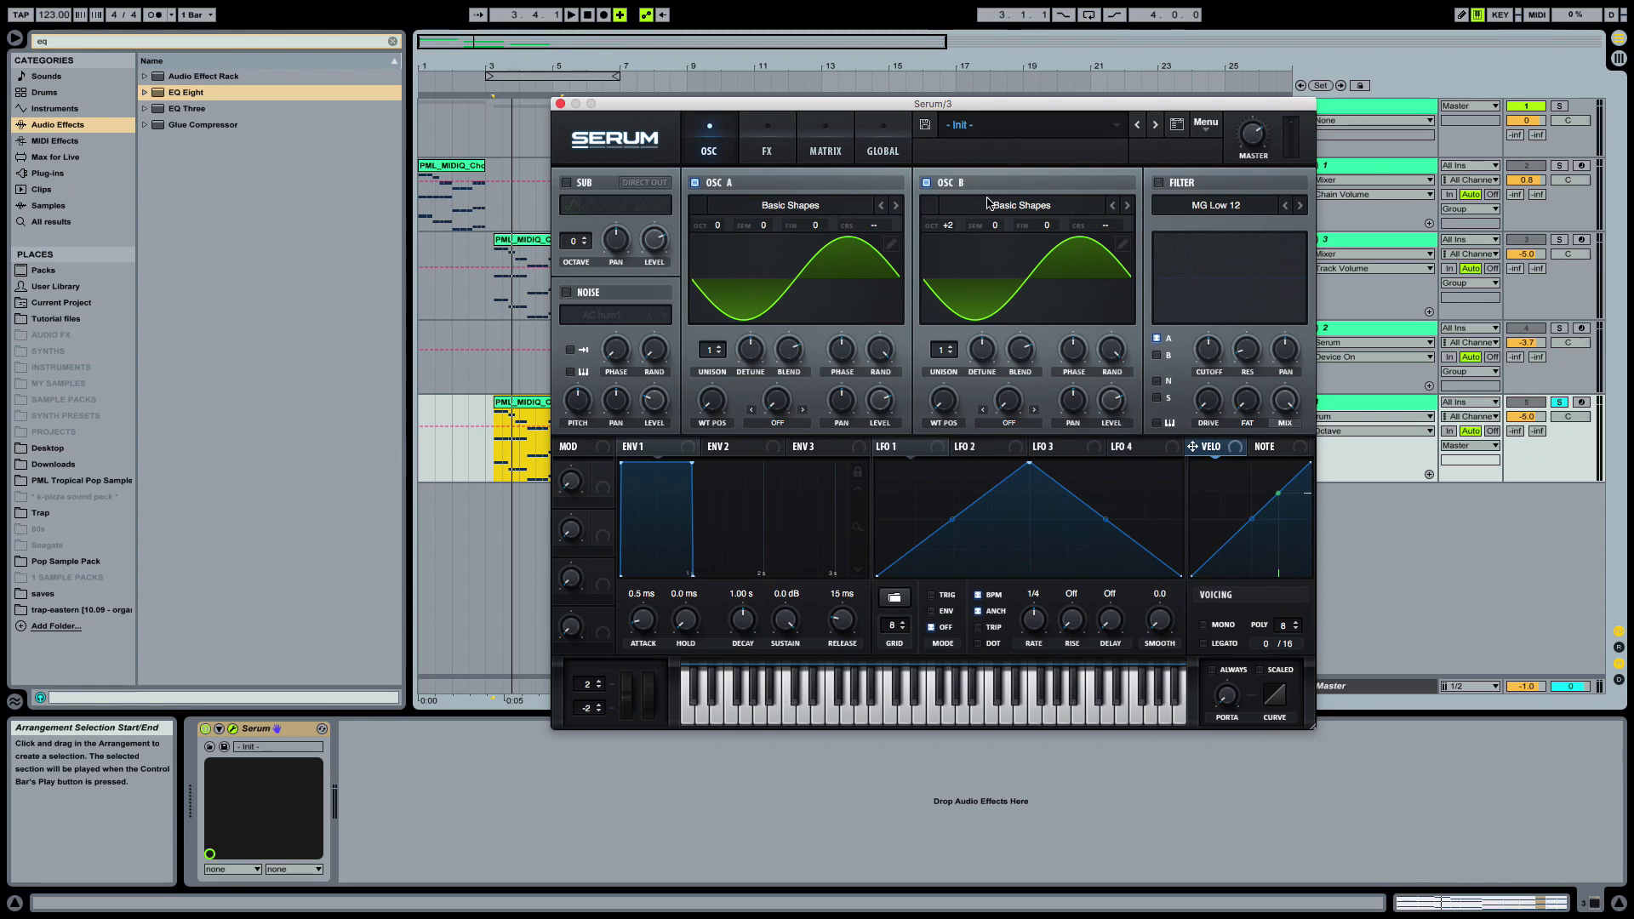
click(752, 412)
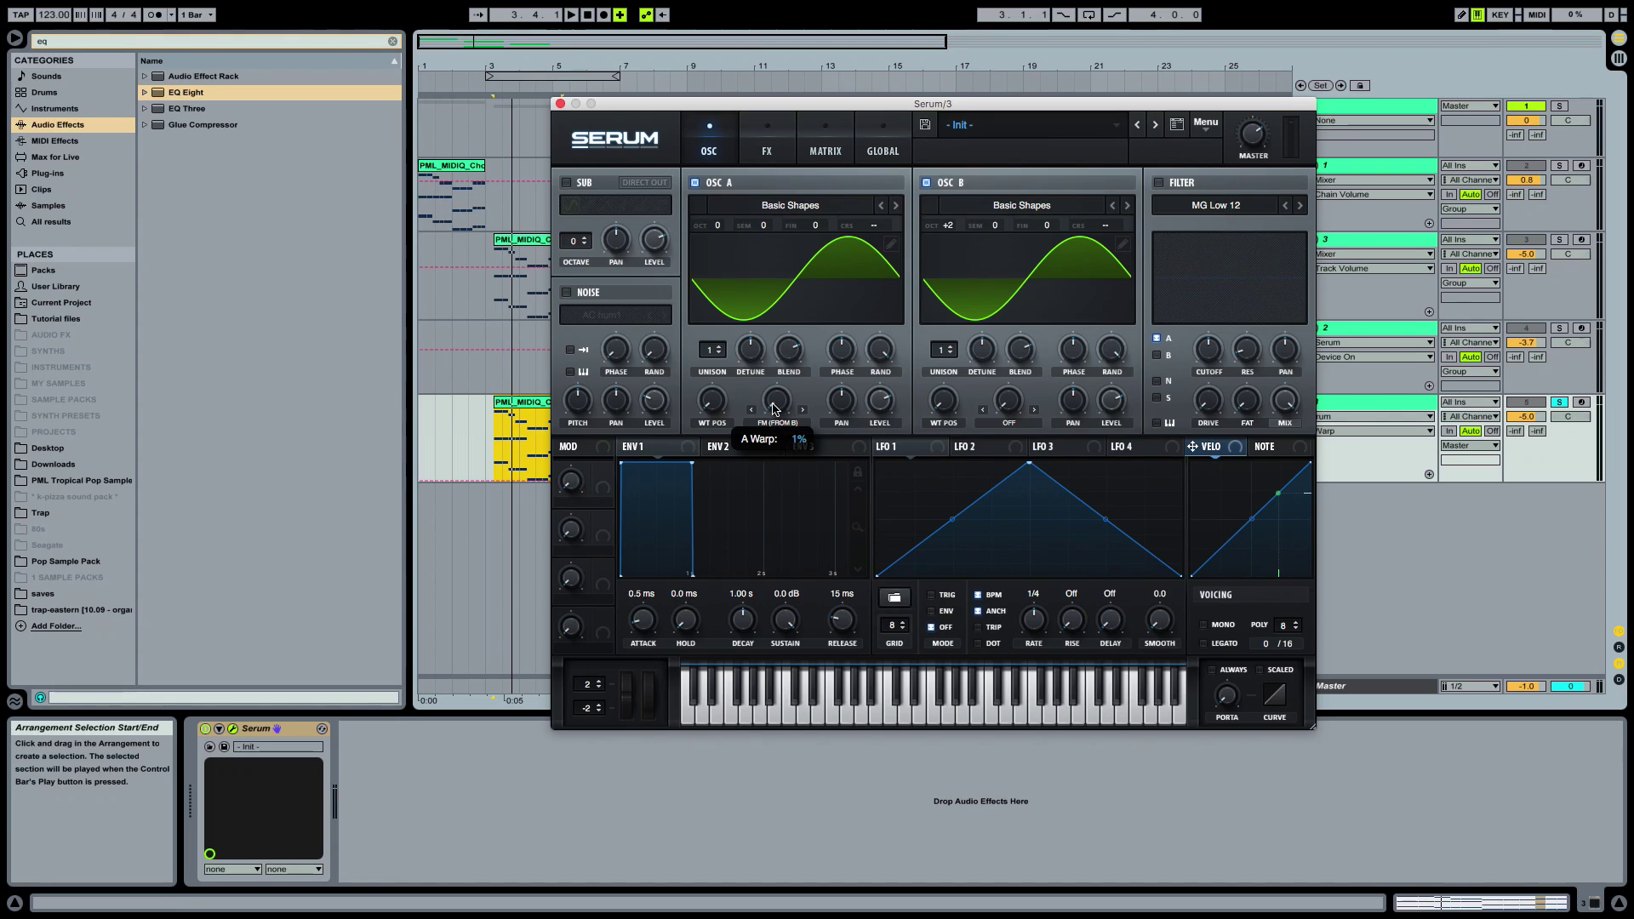
drag(774, 403, 774, 399)
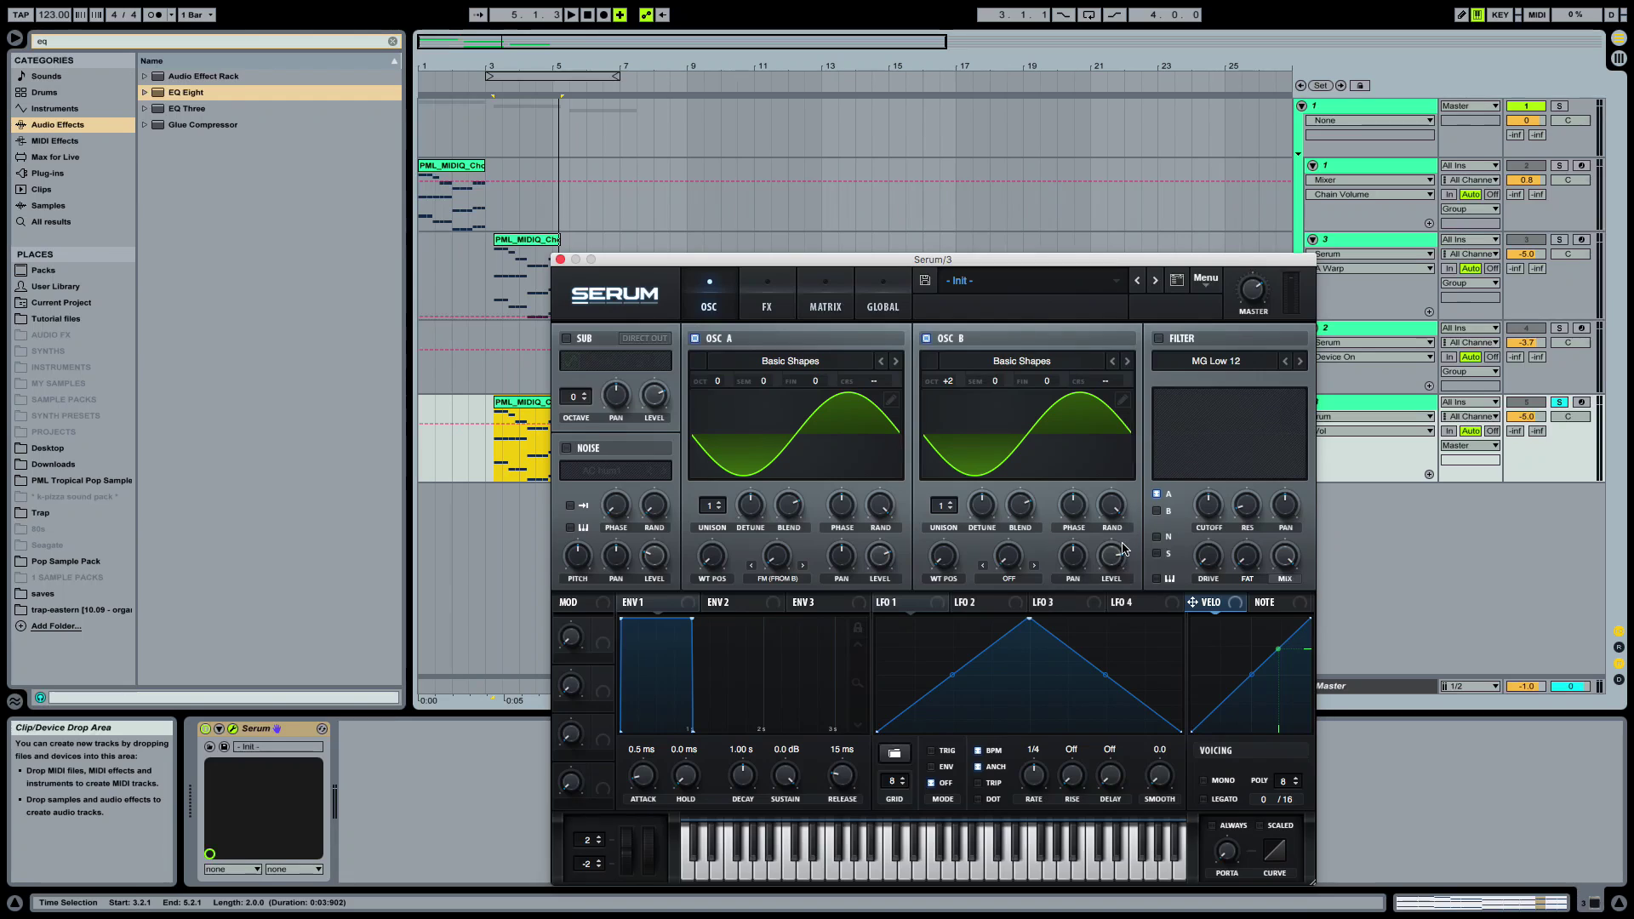
Turn down oscillator B's level and audition the patch while switching oscillator B off and on
drag(1112, 573, 1113, 568)
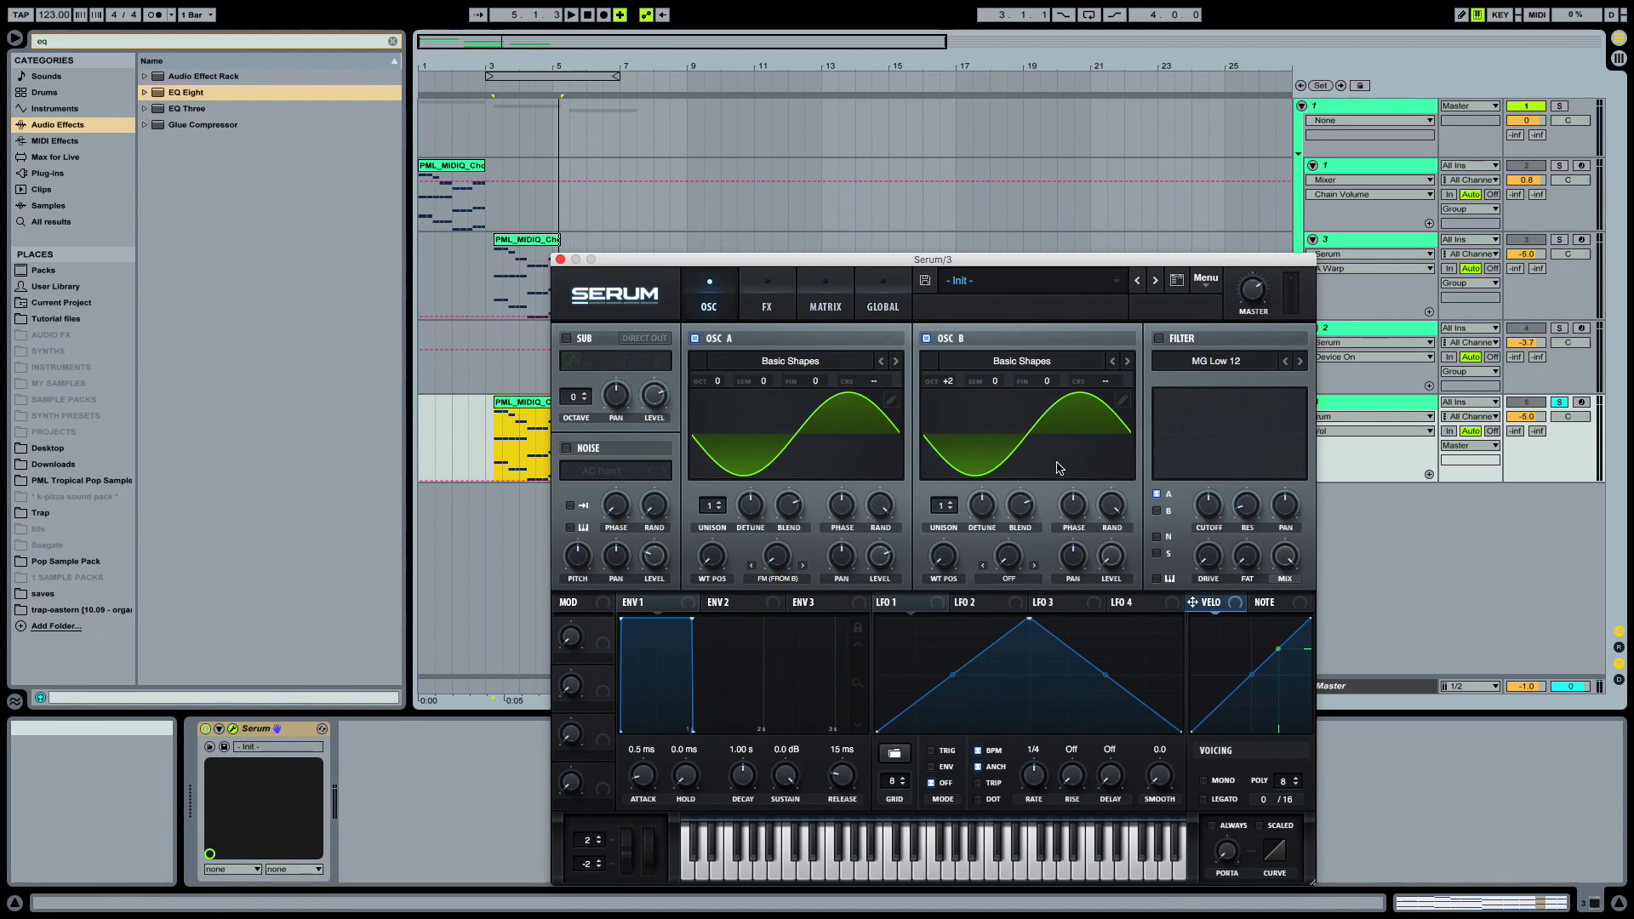
drag(935, 261, 949, 198)
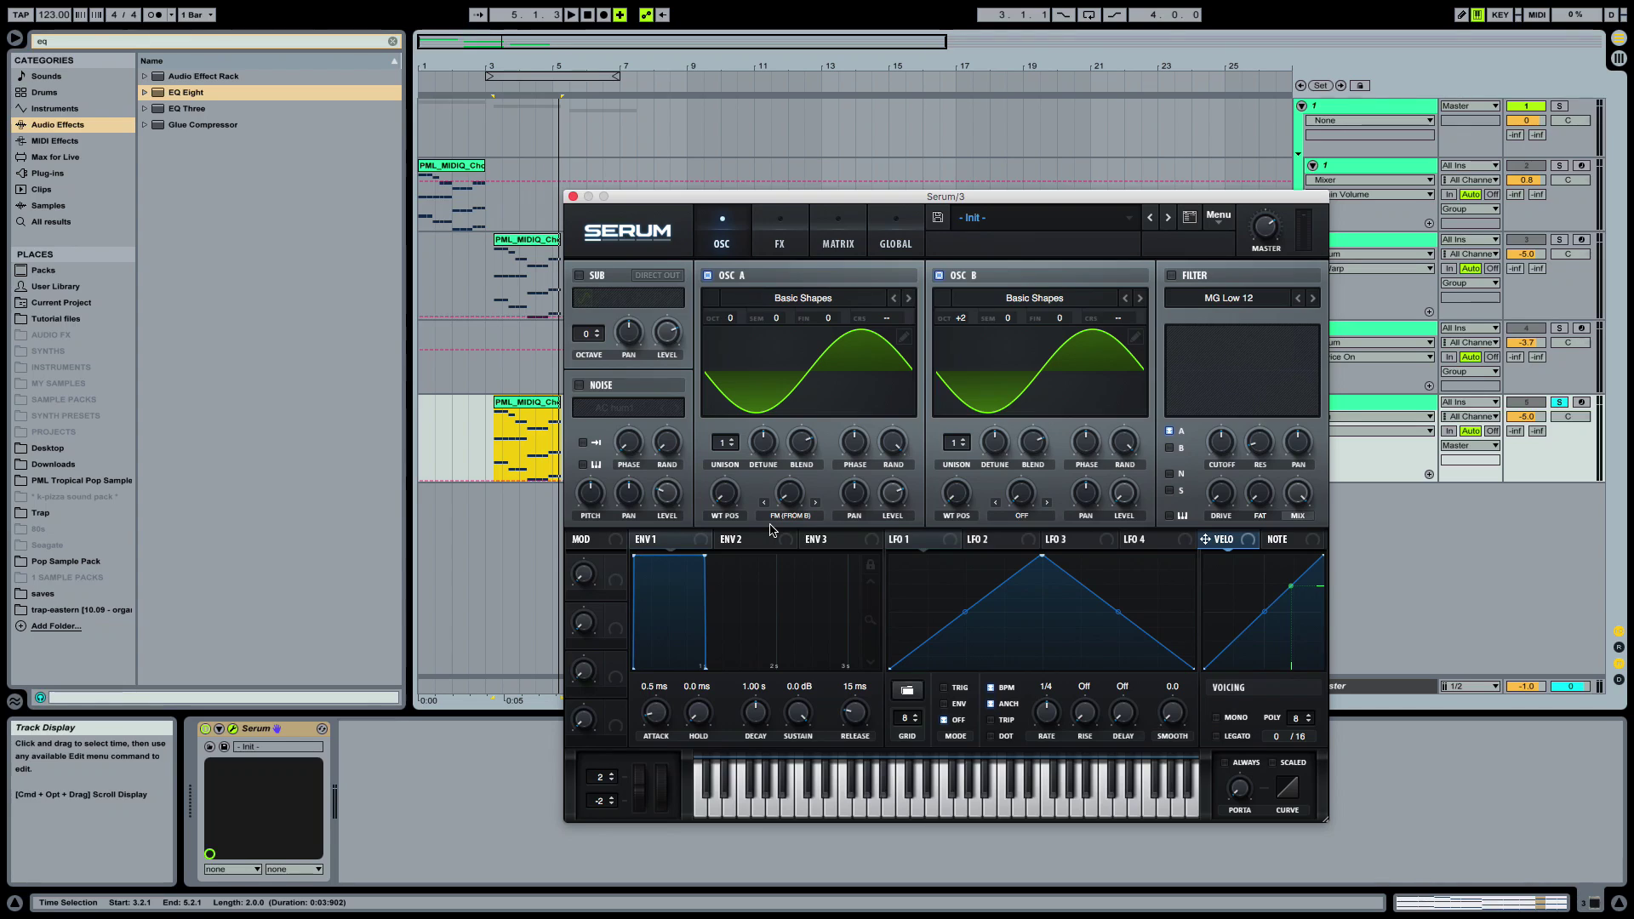
key(space)
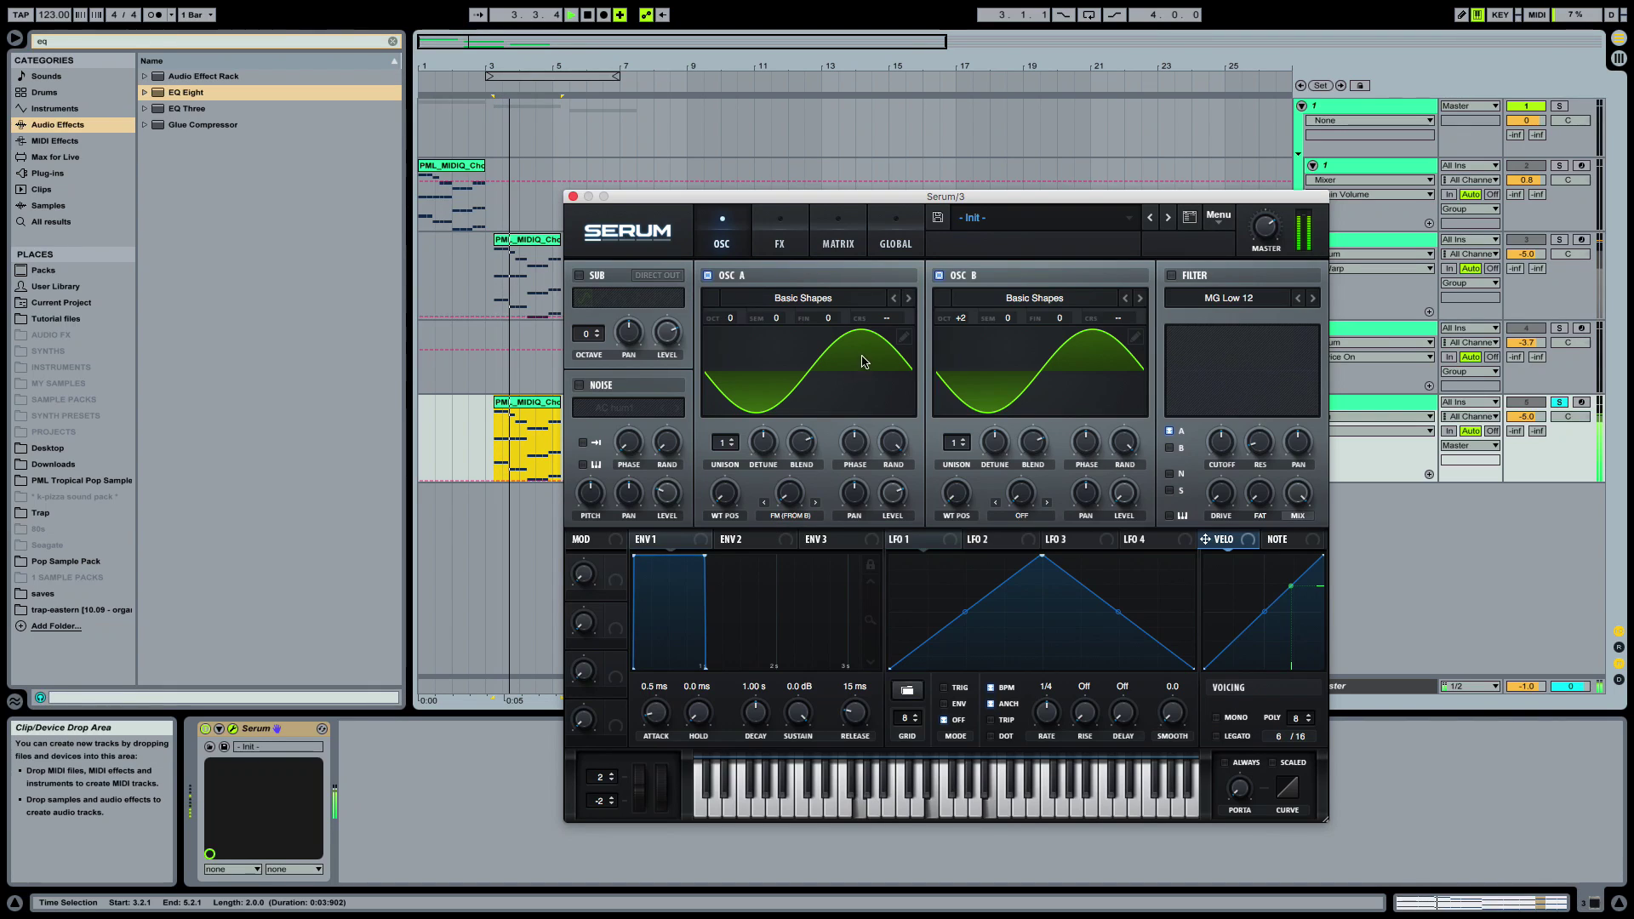
click(939, 275)
click(939, 275)
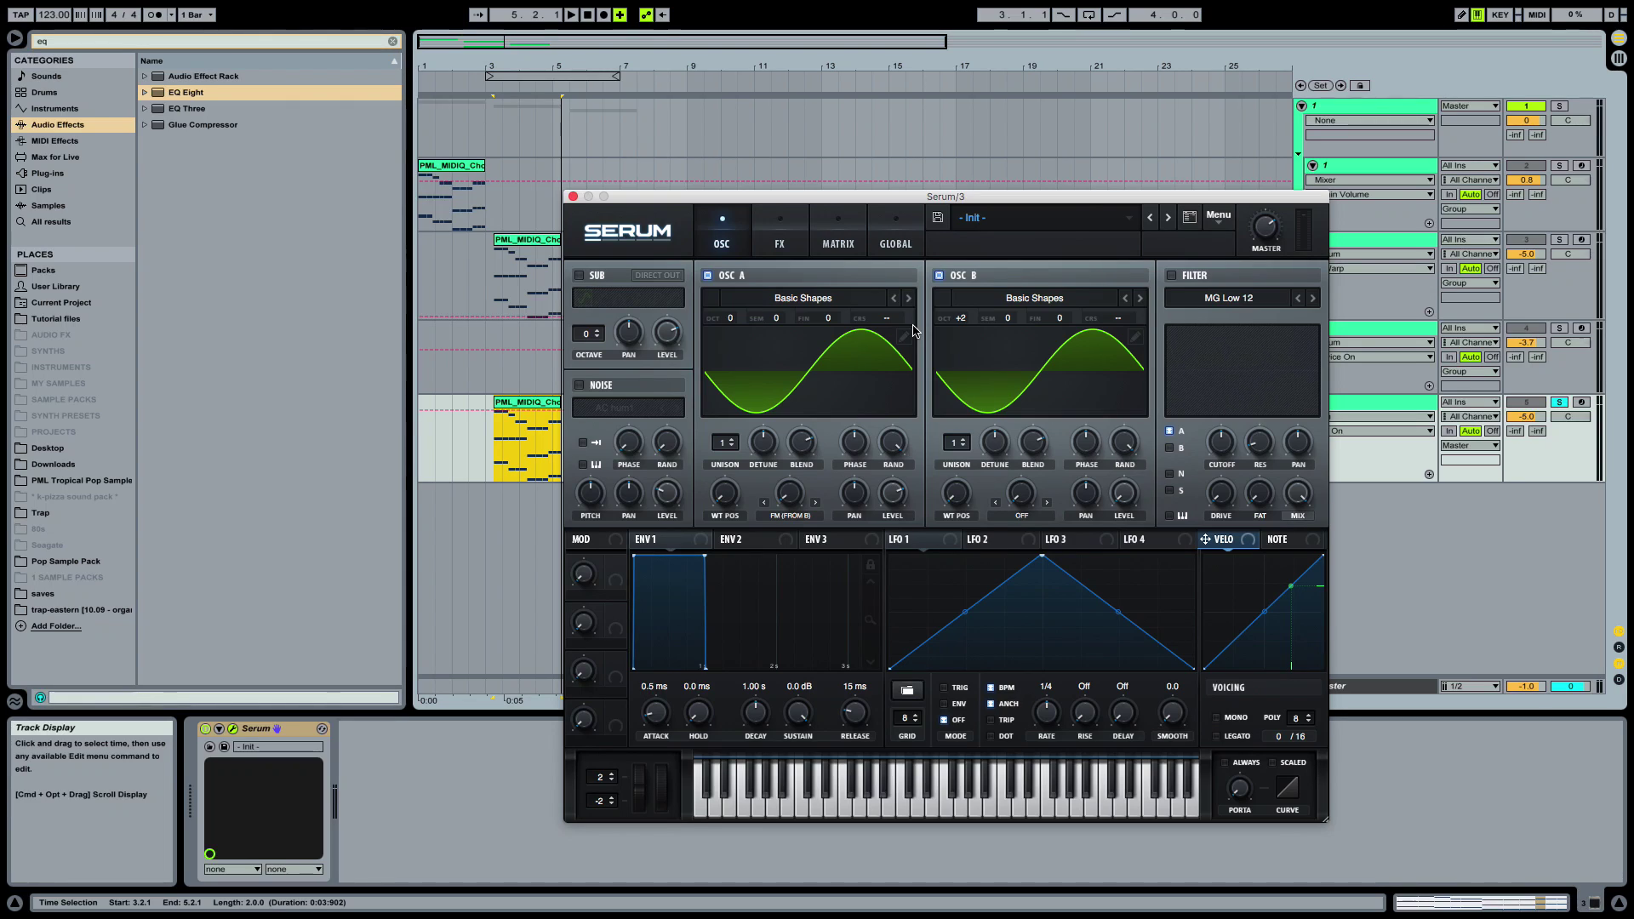
Assign envelope 2 to oscillator A's FM amount, with a 0.0 ms attack and 0% sustain
click(742, 541)
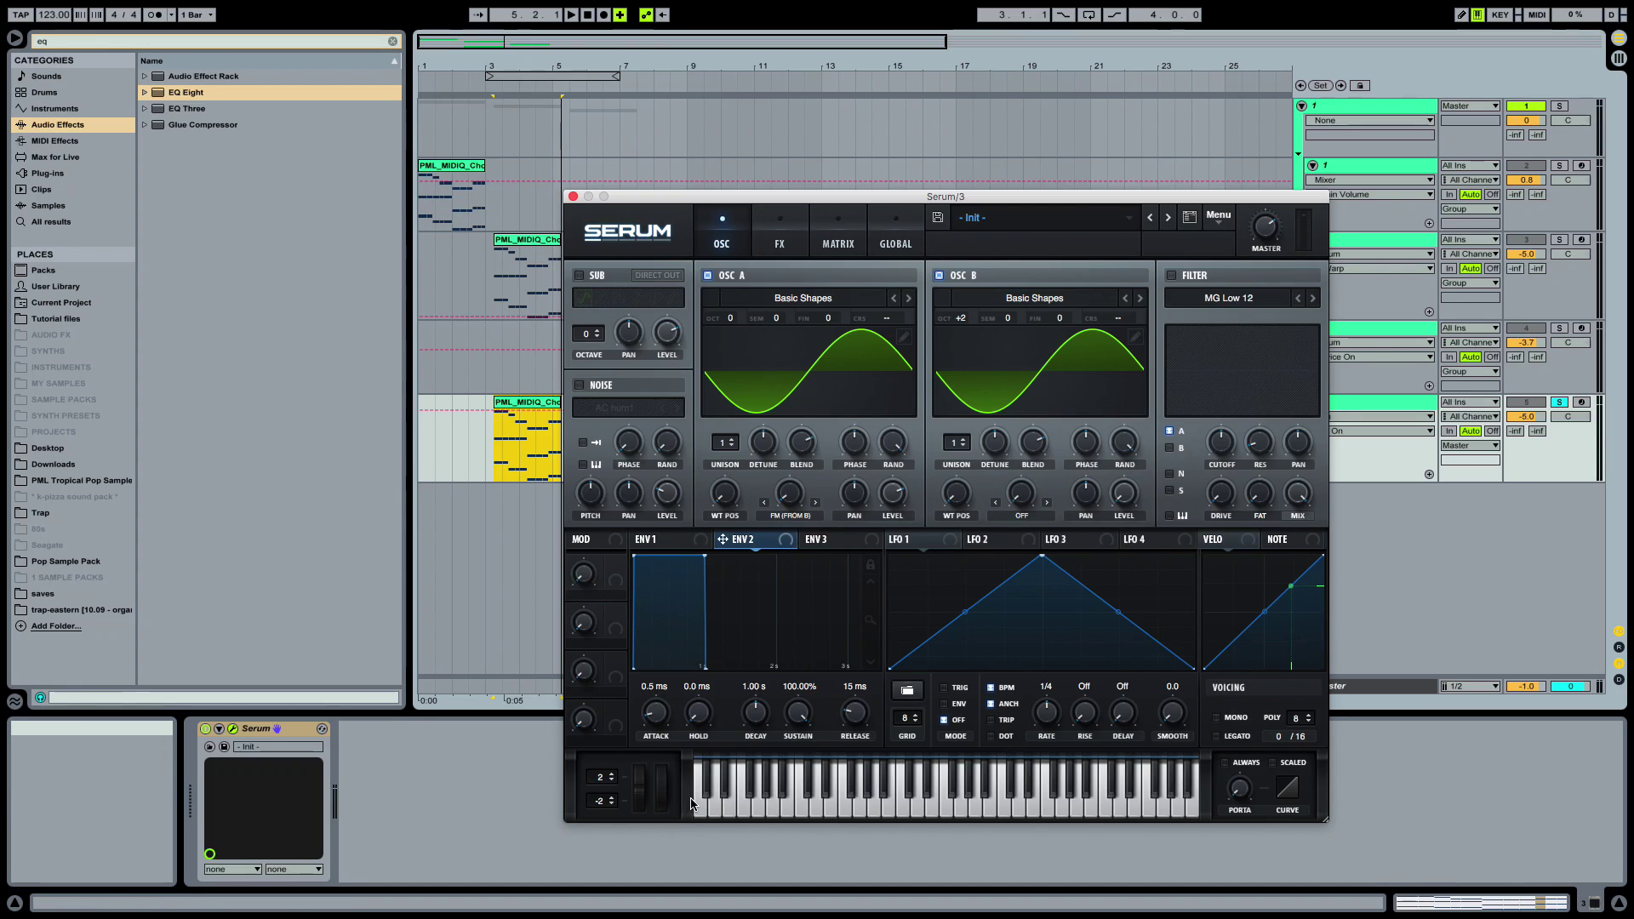
drag(726, 545, 794, 505)
drag(652, 707, 635, 854)
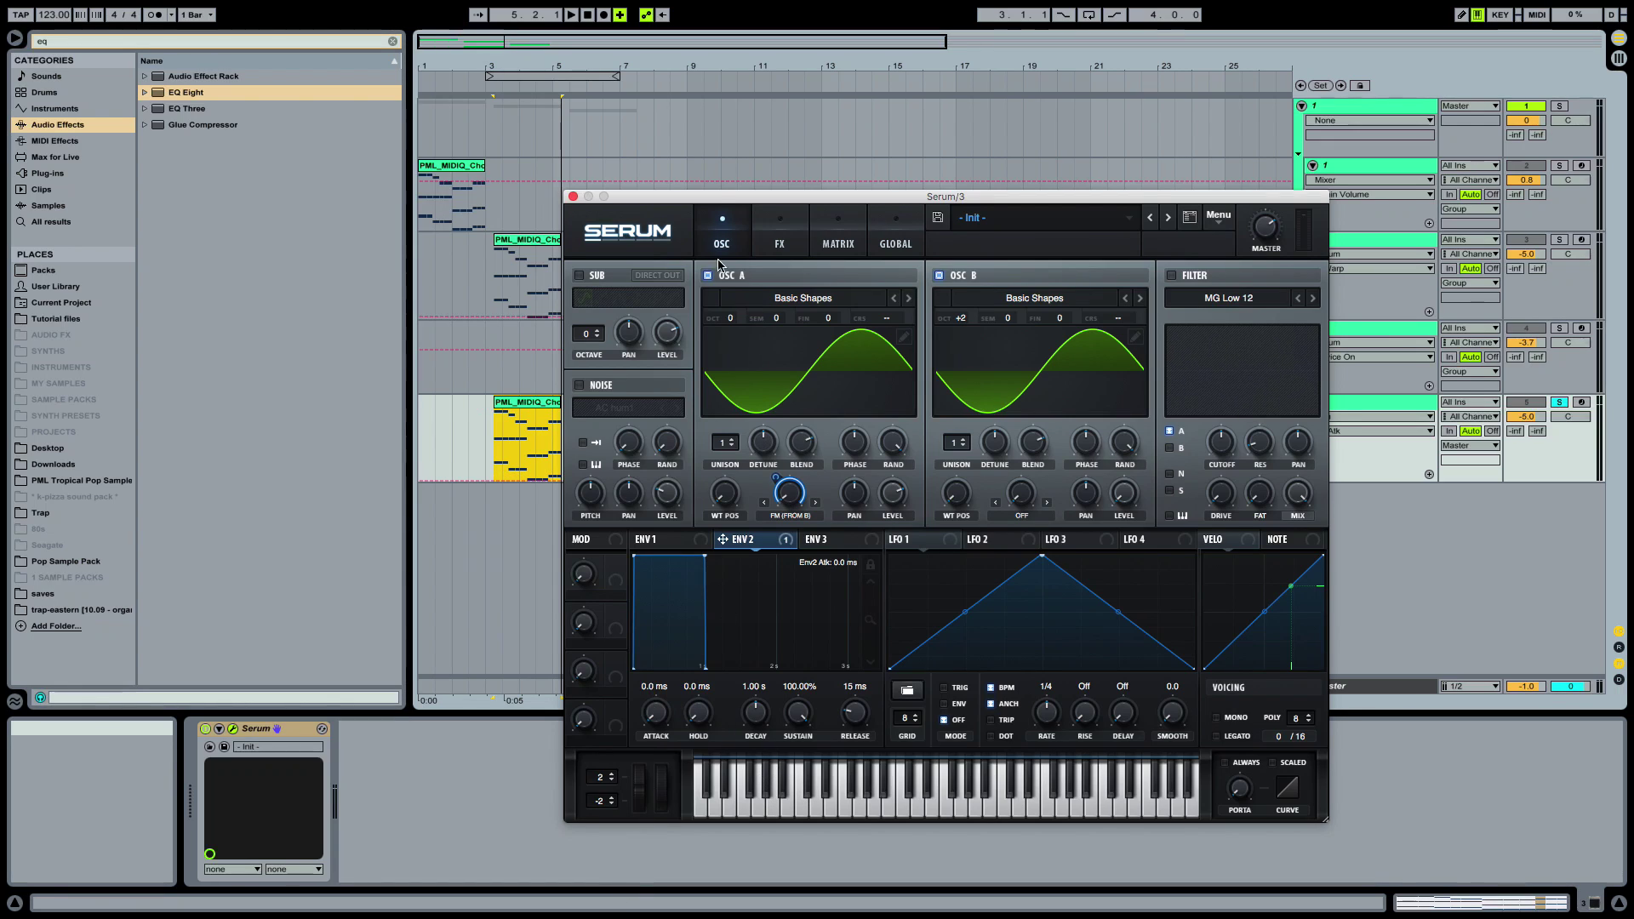
drag(731, 196, 806, 111)
drag(874, 629, 852, 668)
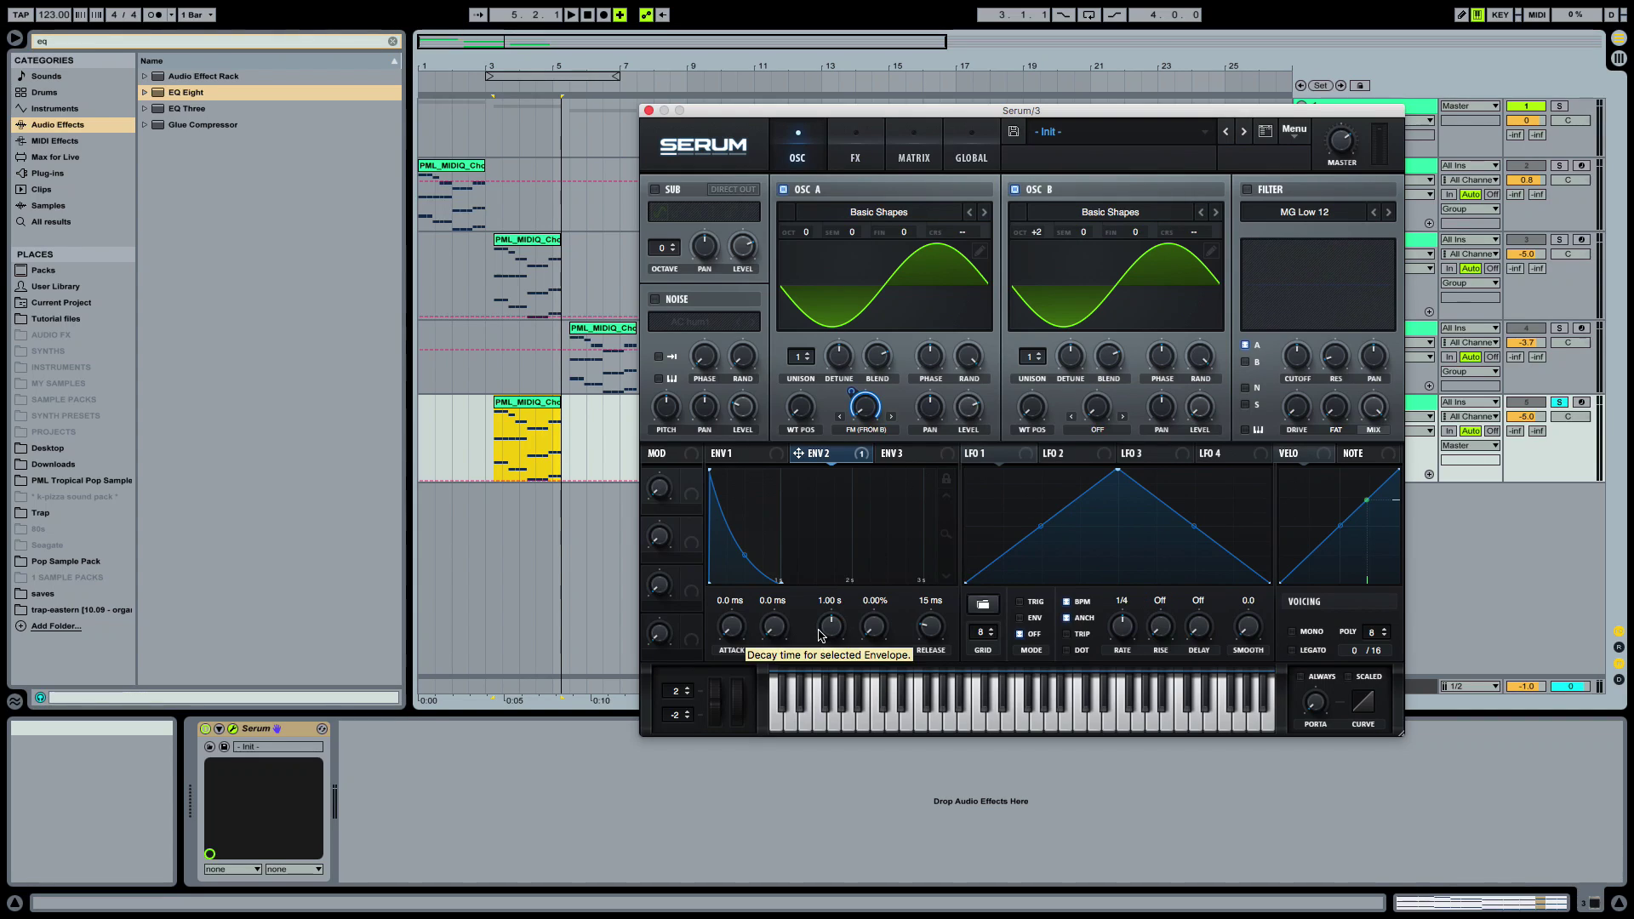
Set envelope 2's decay to 12 ms and adjust its modulation depth on oscillator A's FM amount while auditioning
key(space)
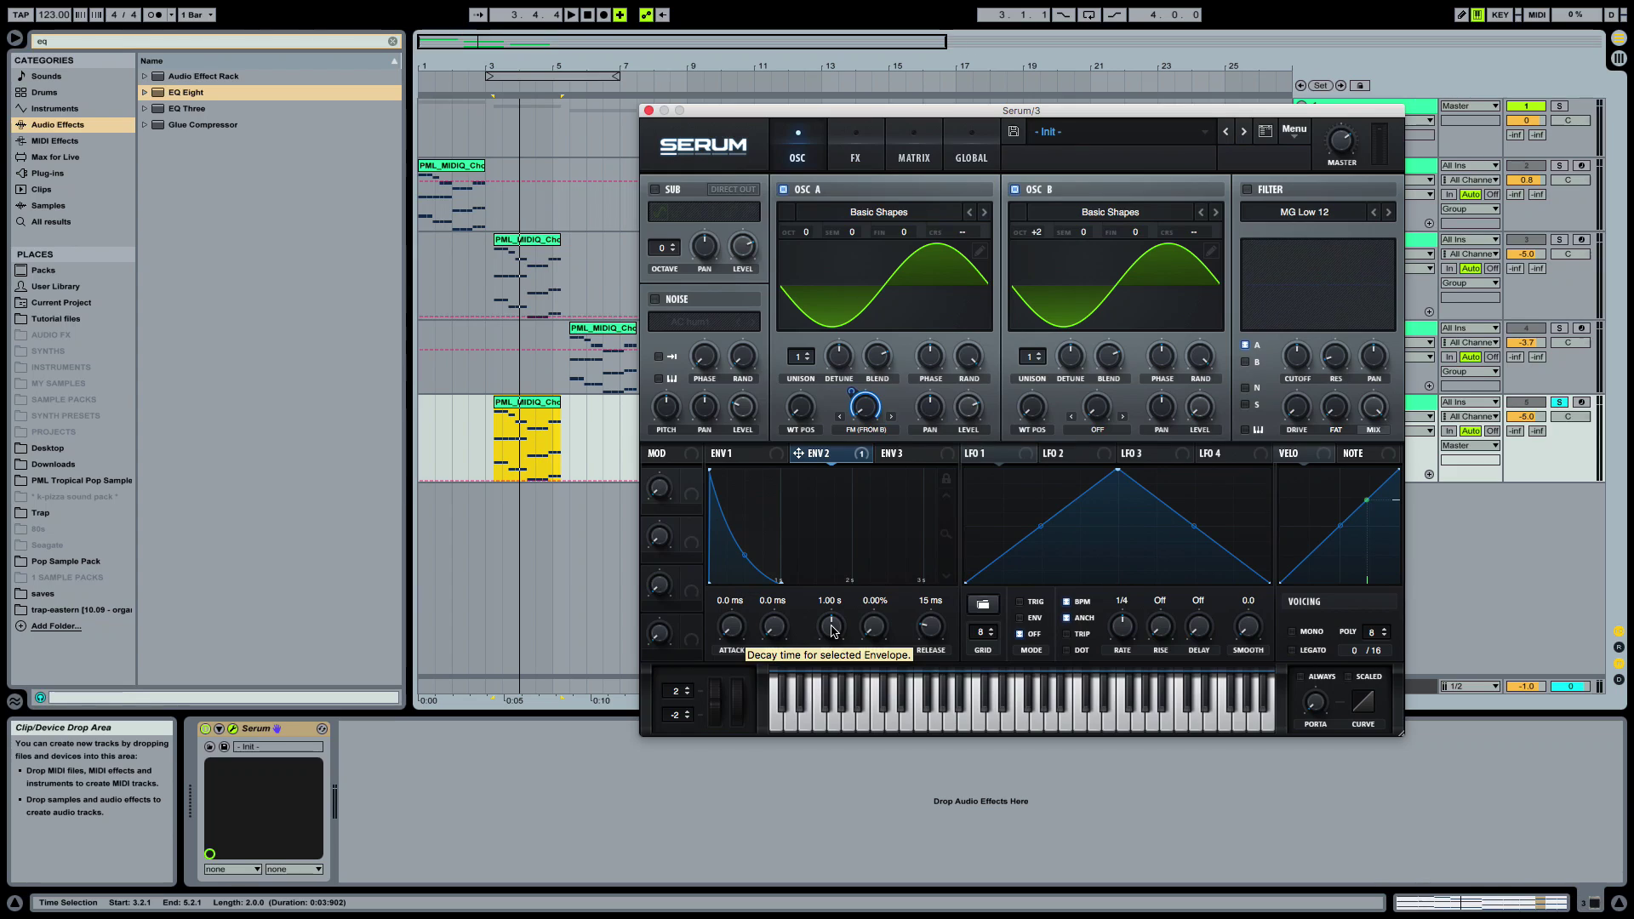
drag(833, 630, 822, 677)
mouse_move(851, 398)
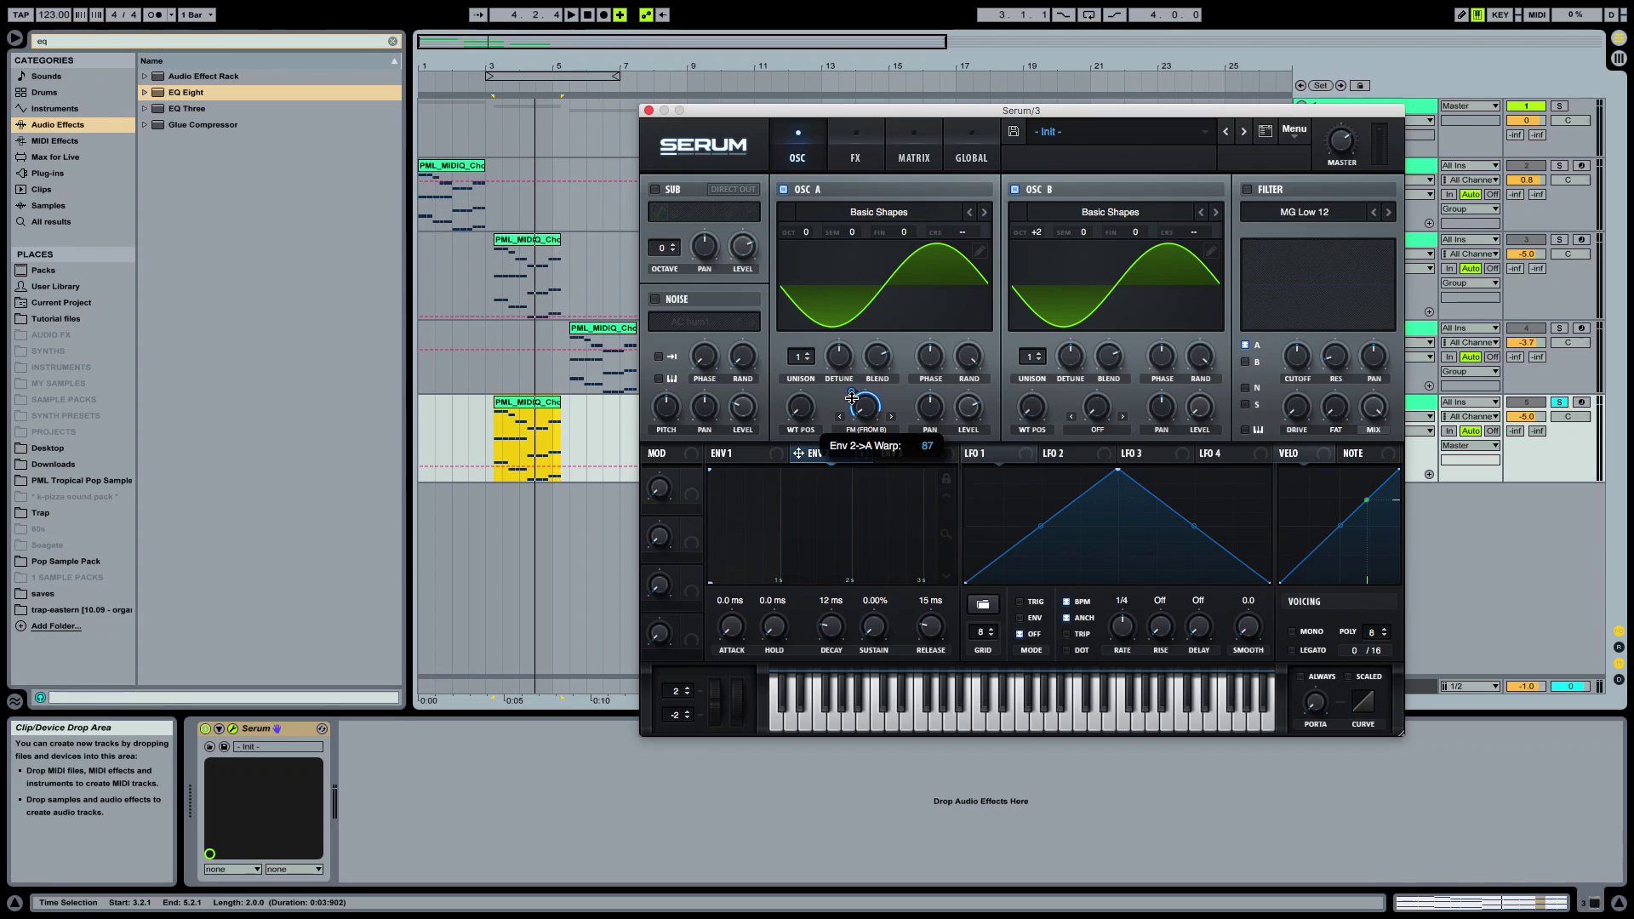
drag(852, 399, 852, 406)
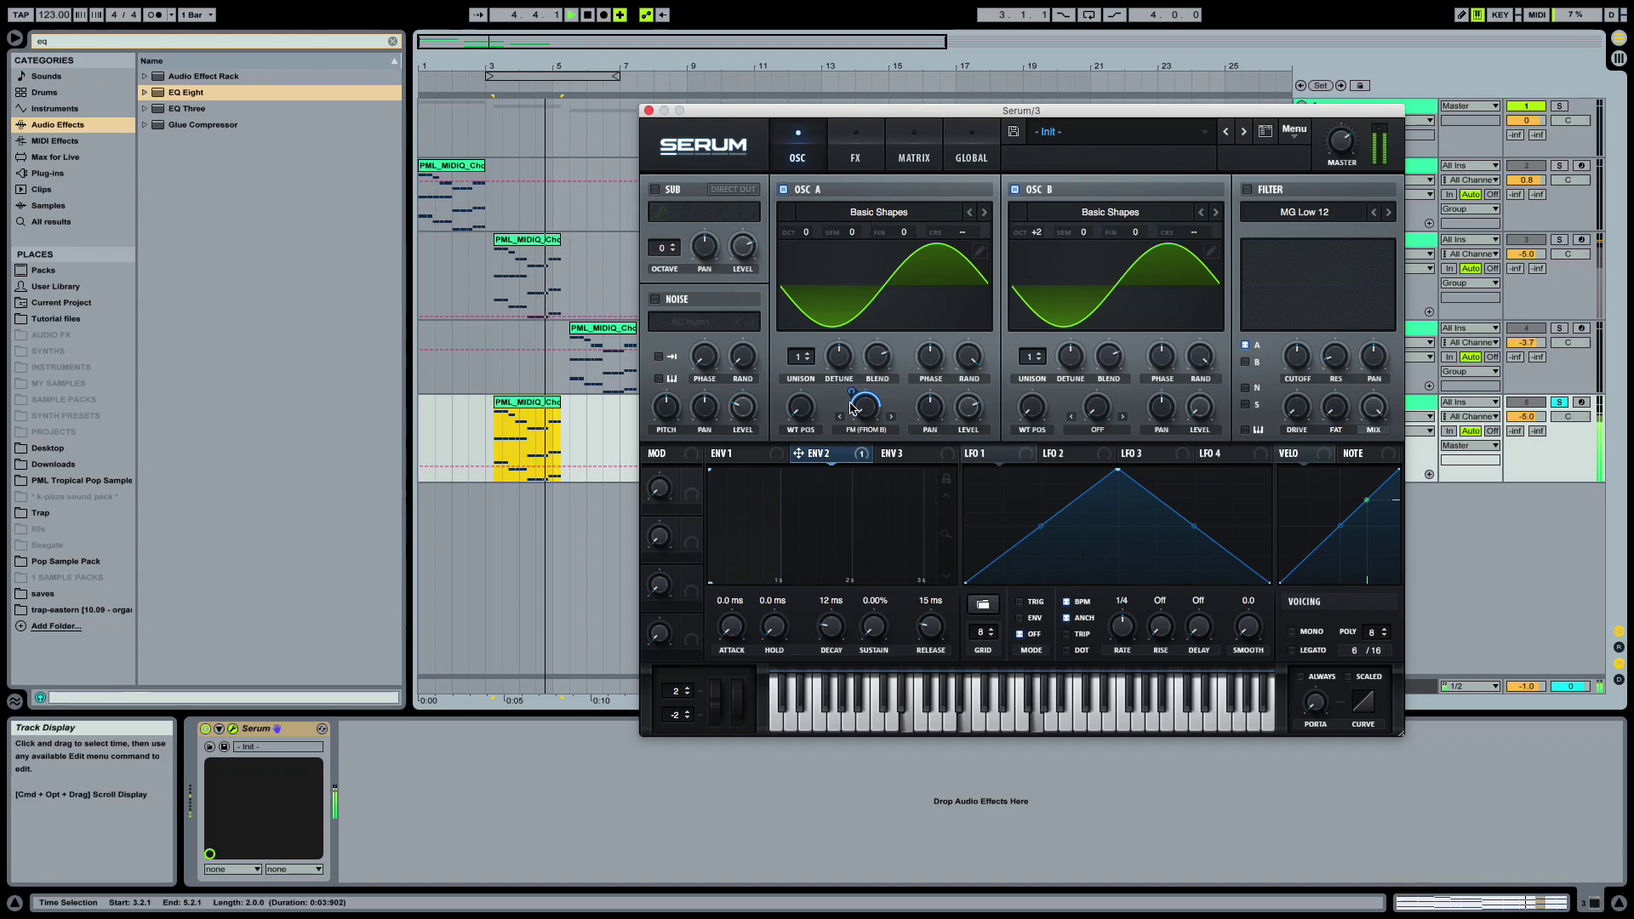
key(space)
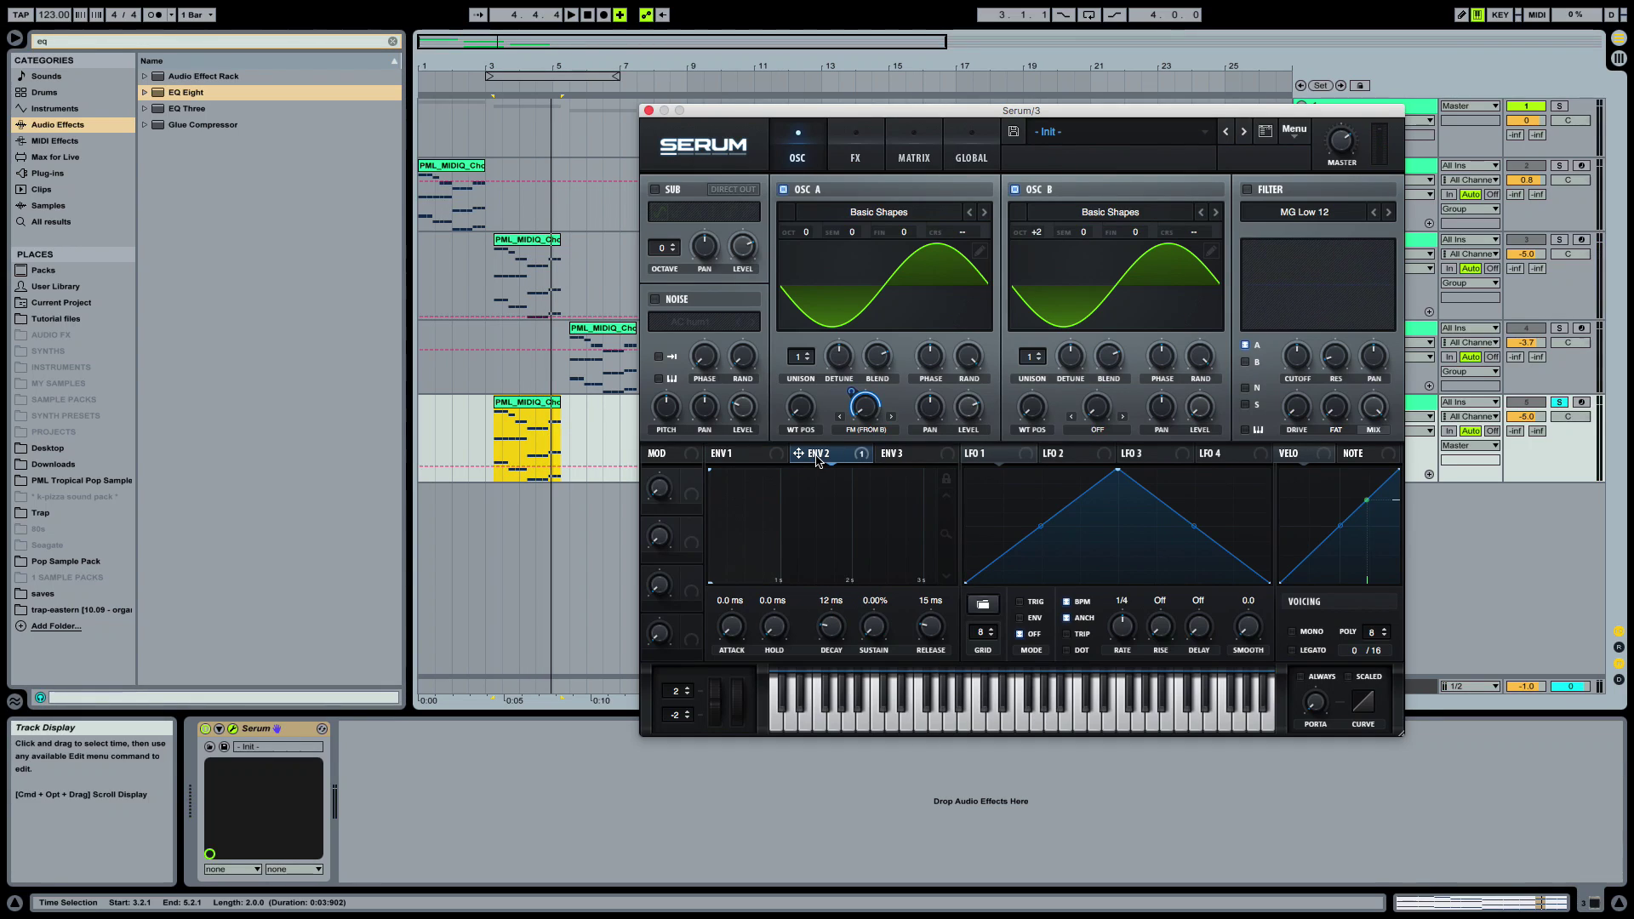
Shape envelope 1 with sustain at -∞ dB, decay 582 ms and release 161 ms while auditioning the patch
click(733, 455)
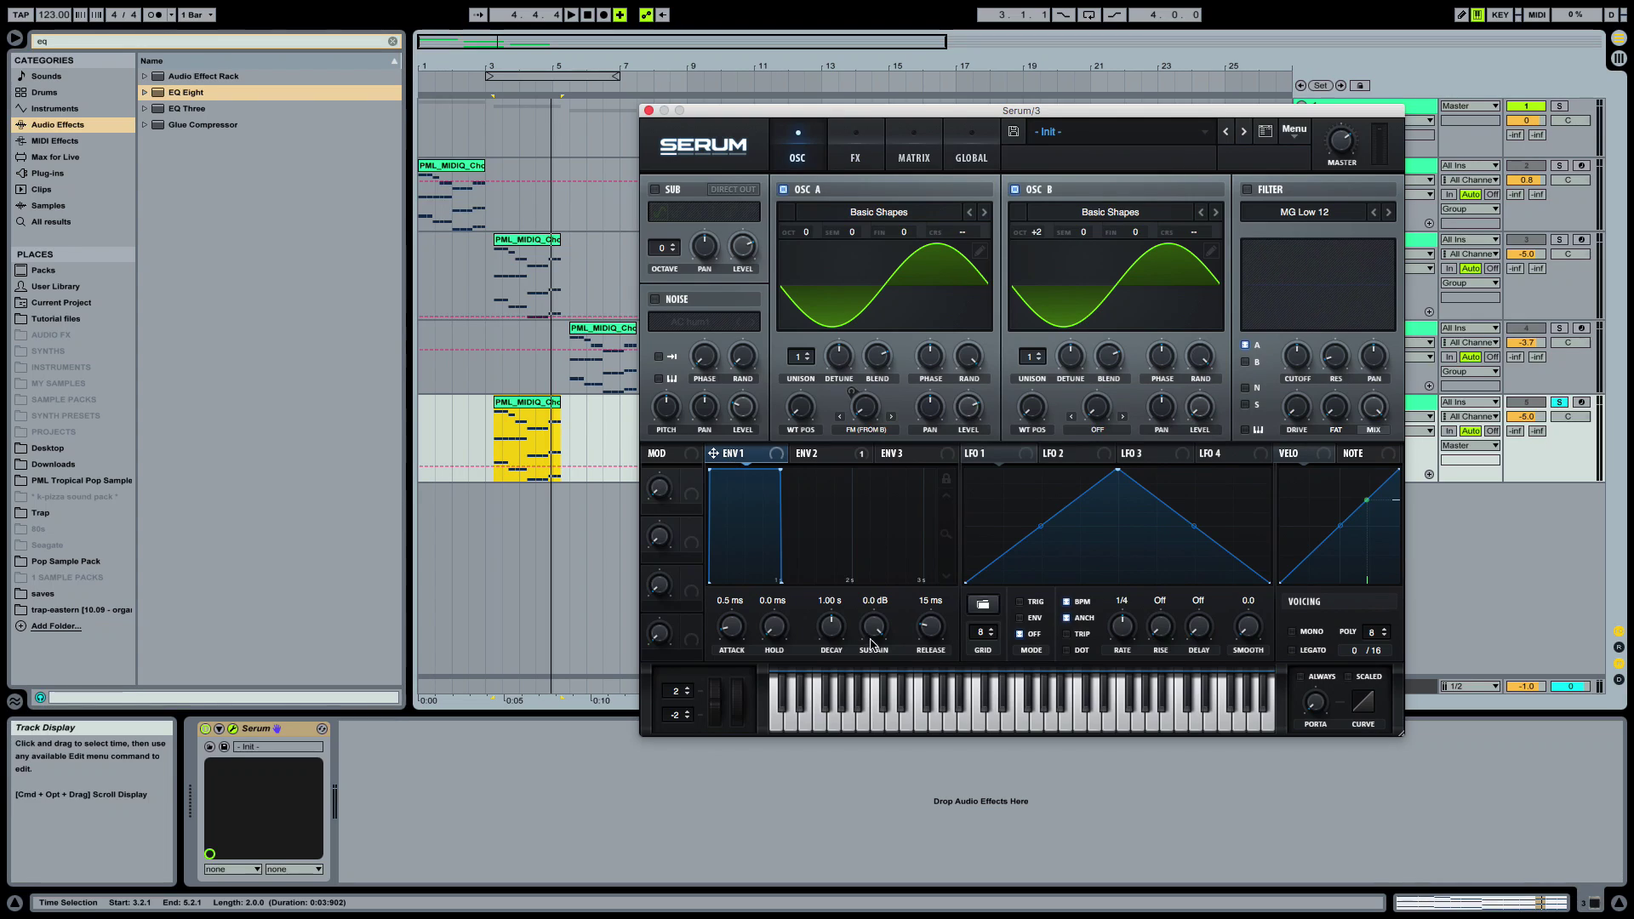
drag(871, 645, 881, 652)
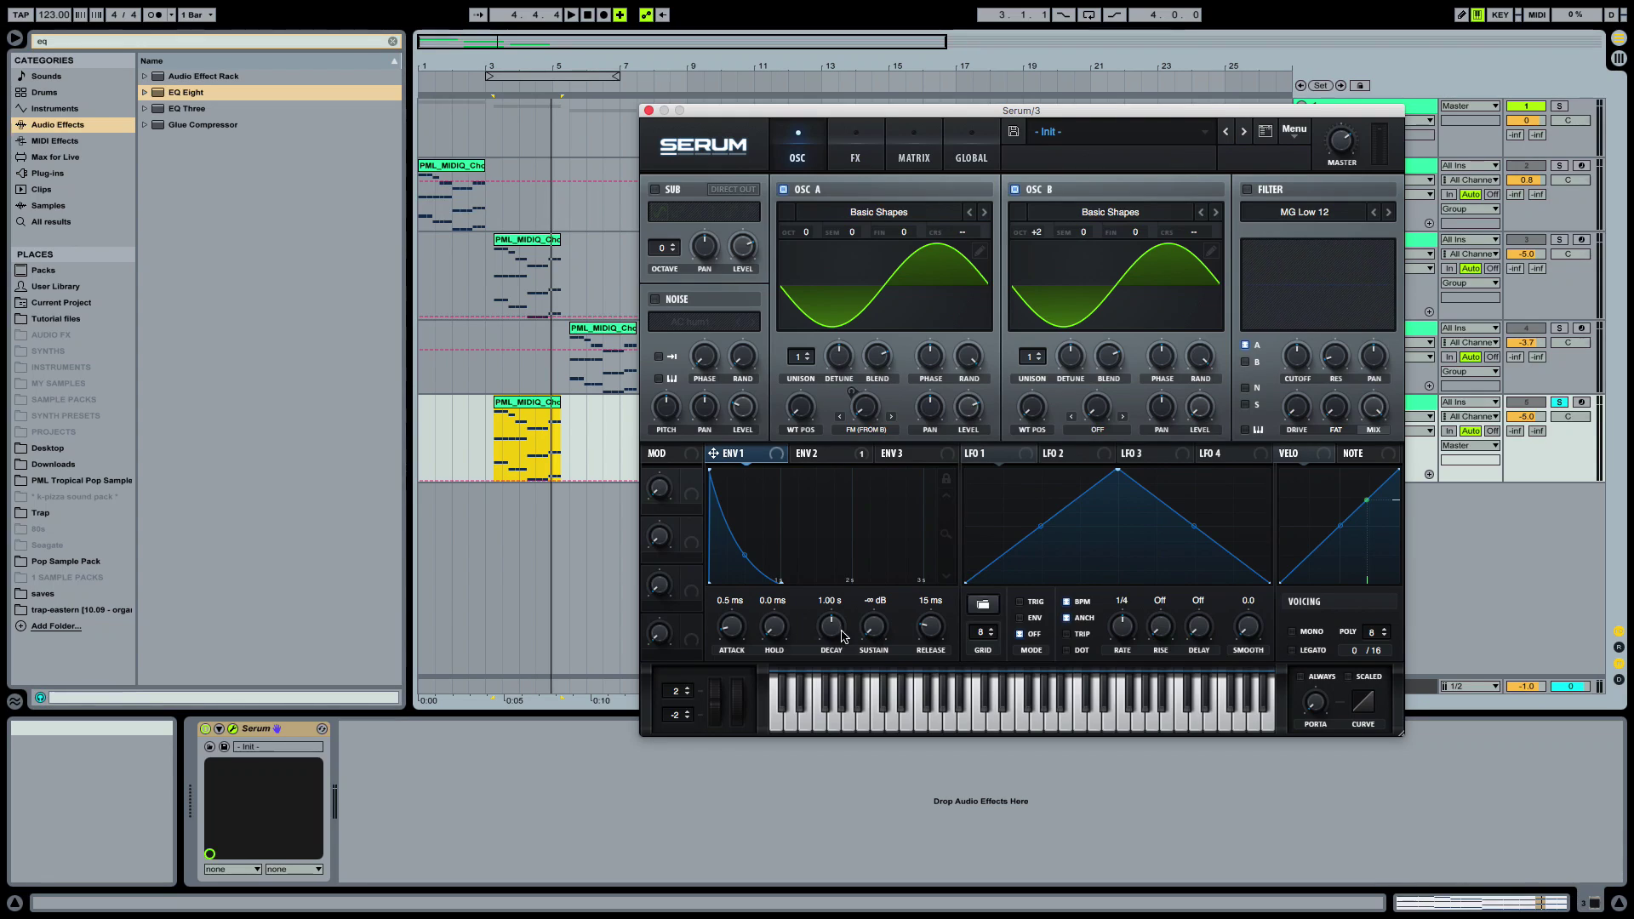
drag(832, 629, 834, 636)
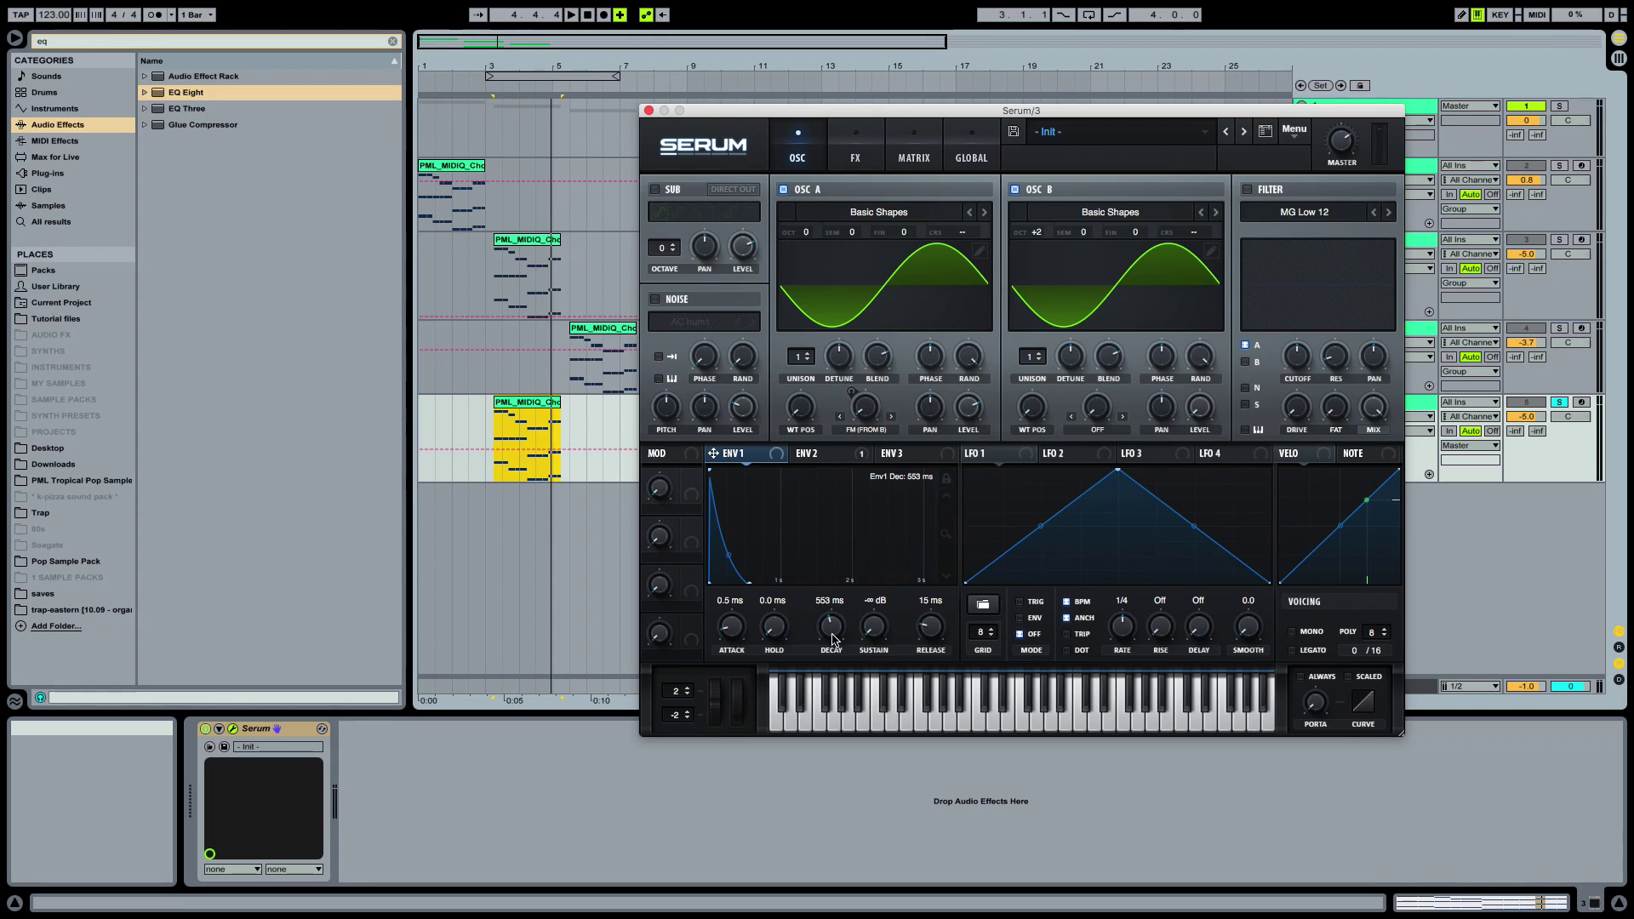
key(space)
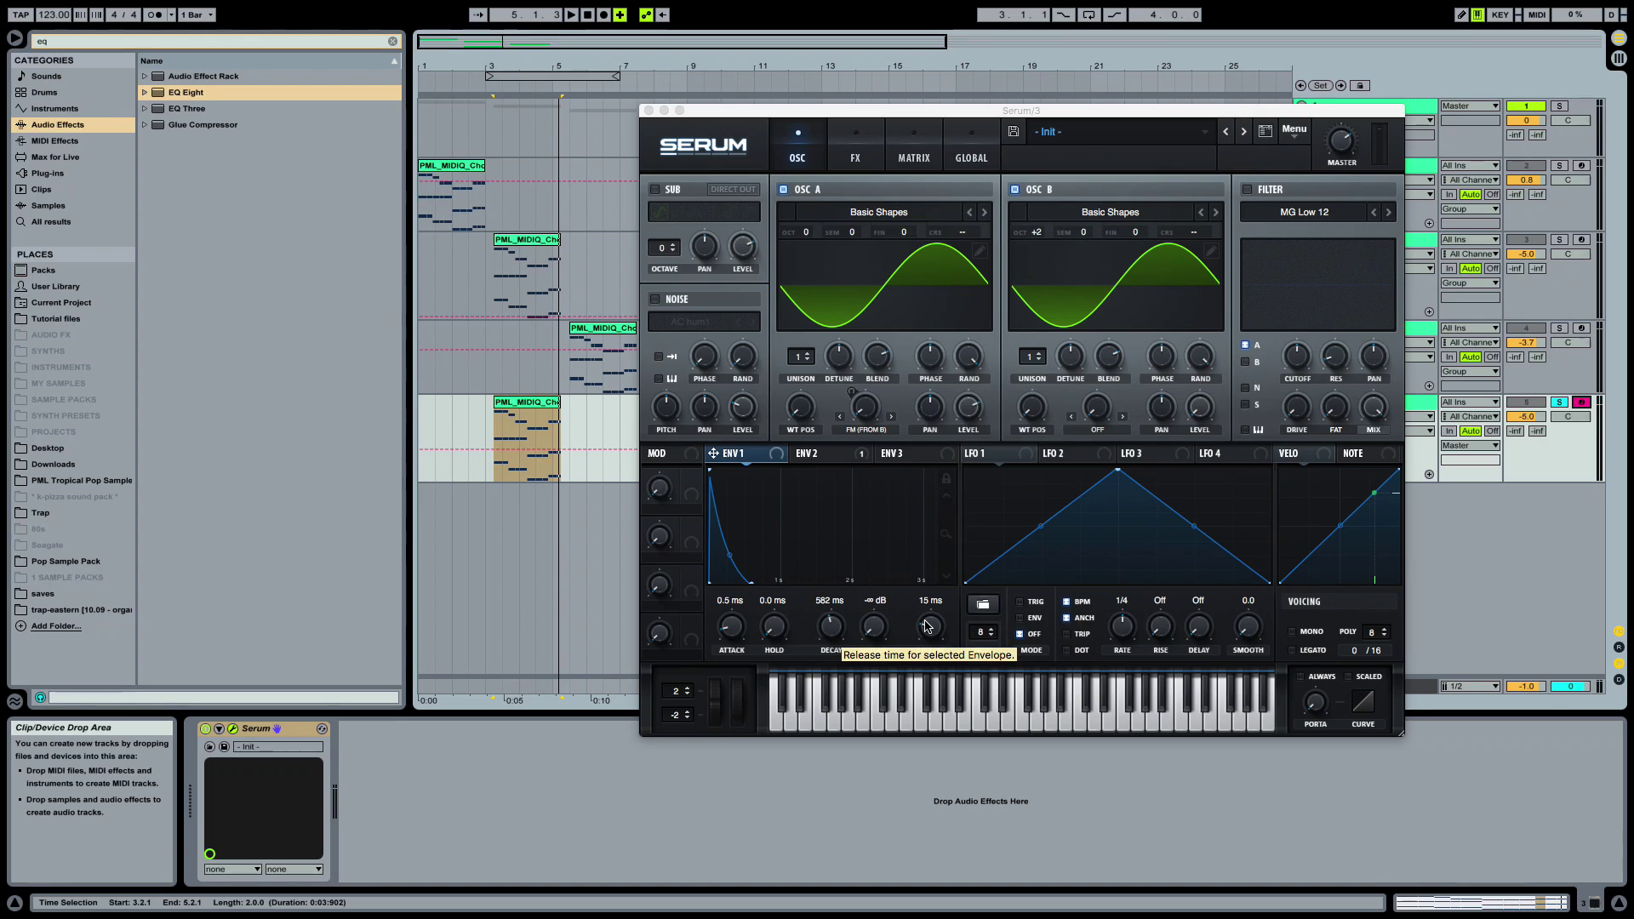
drag(928, 627, 941, 618)
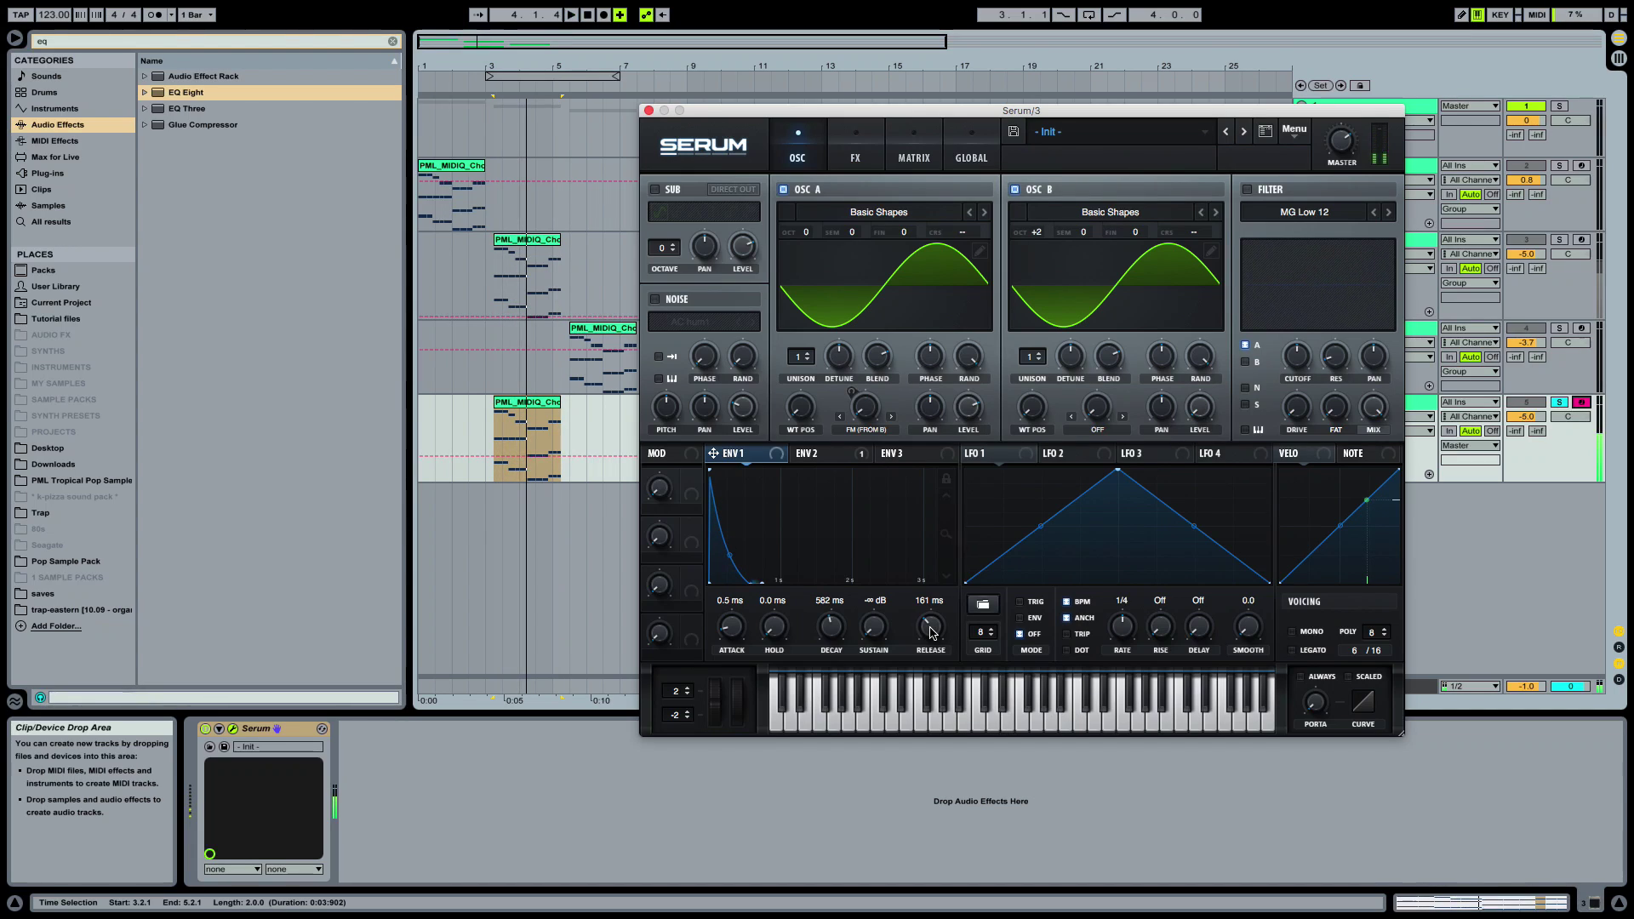
click(495, 400)
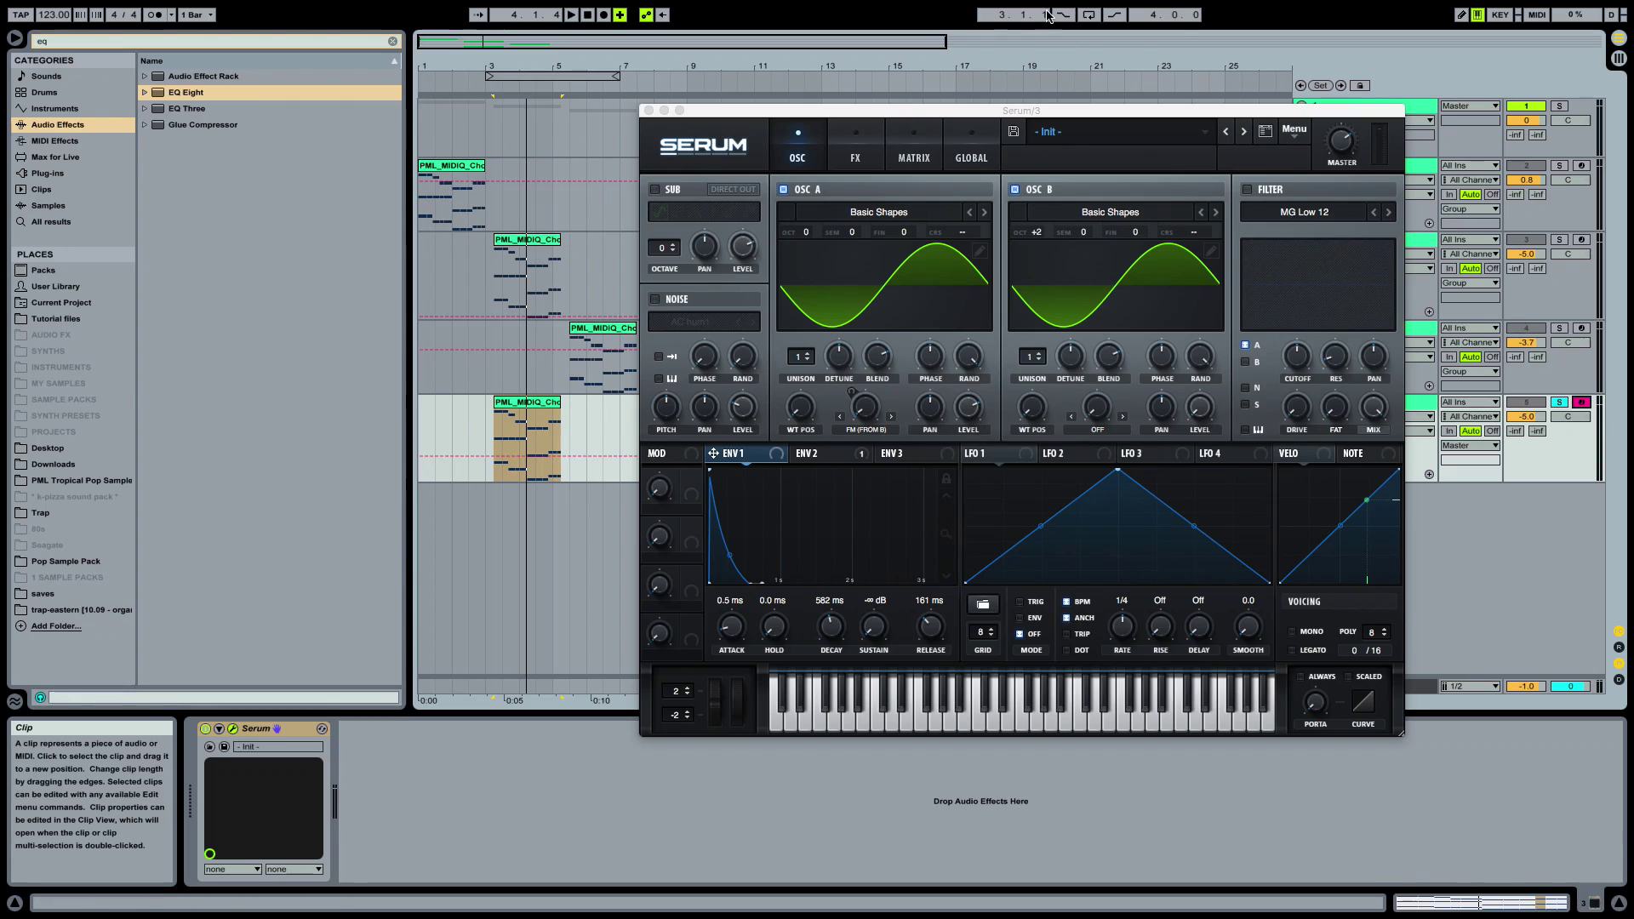
Enable the noise oscillator and load the Organics sample AC hum2
click(655, 299)
click(710, 324)
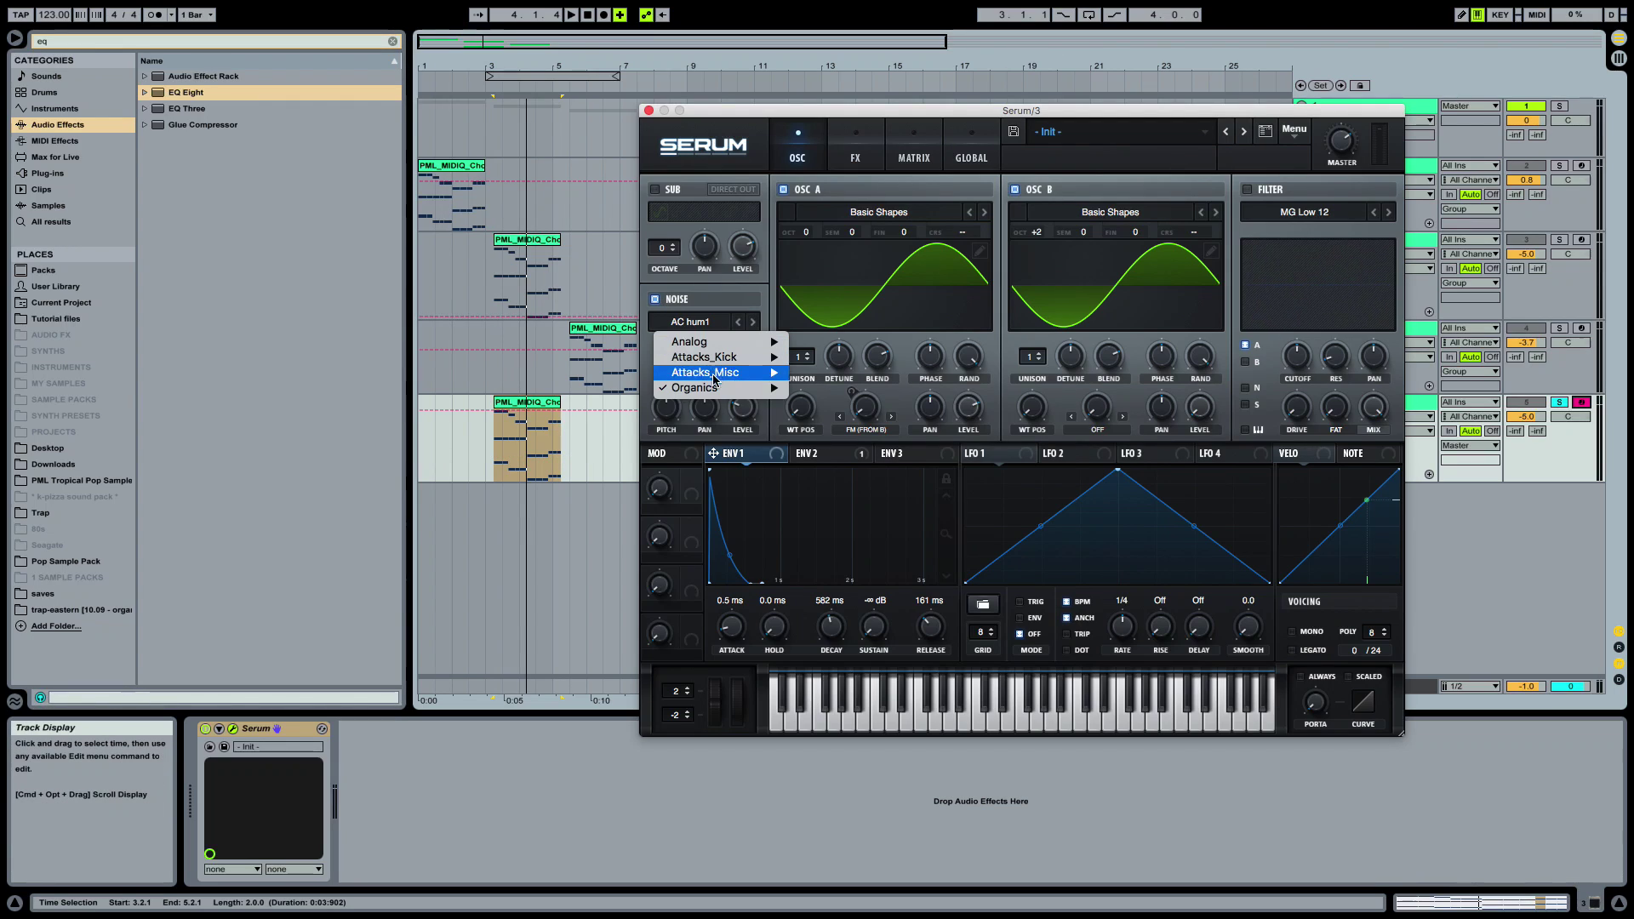
mouse_move(750, 390)
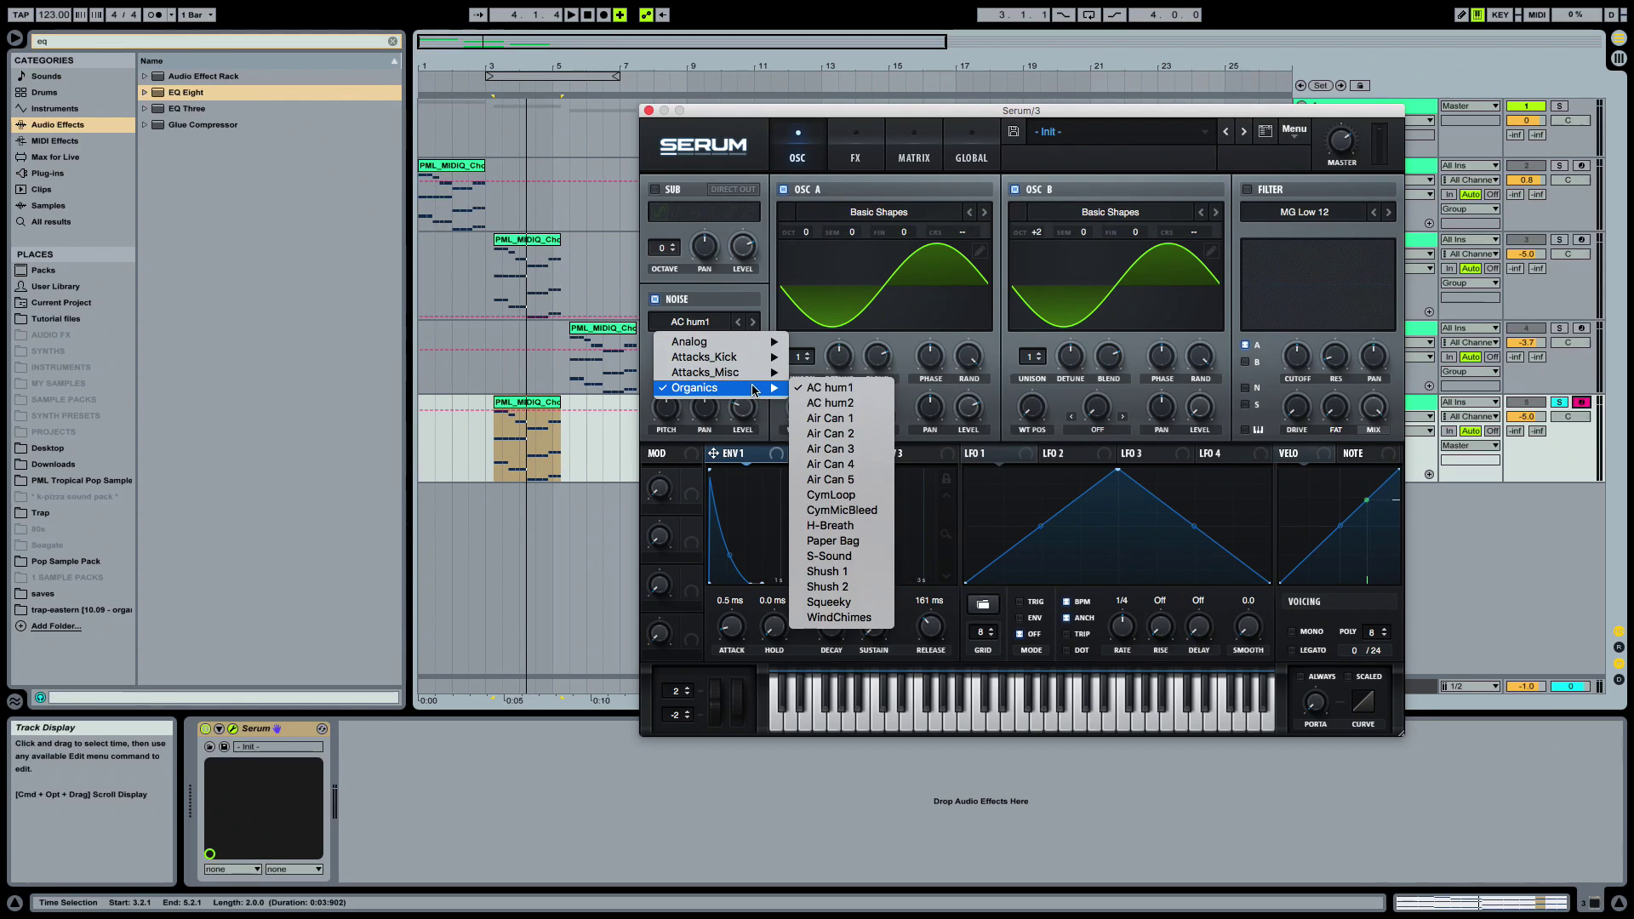
click(814, 409)
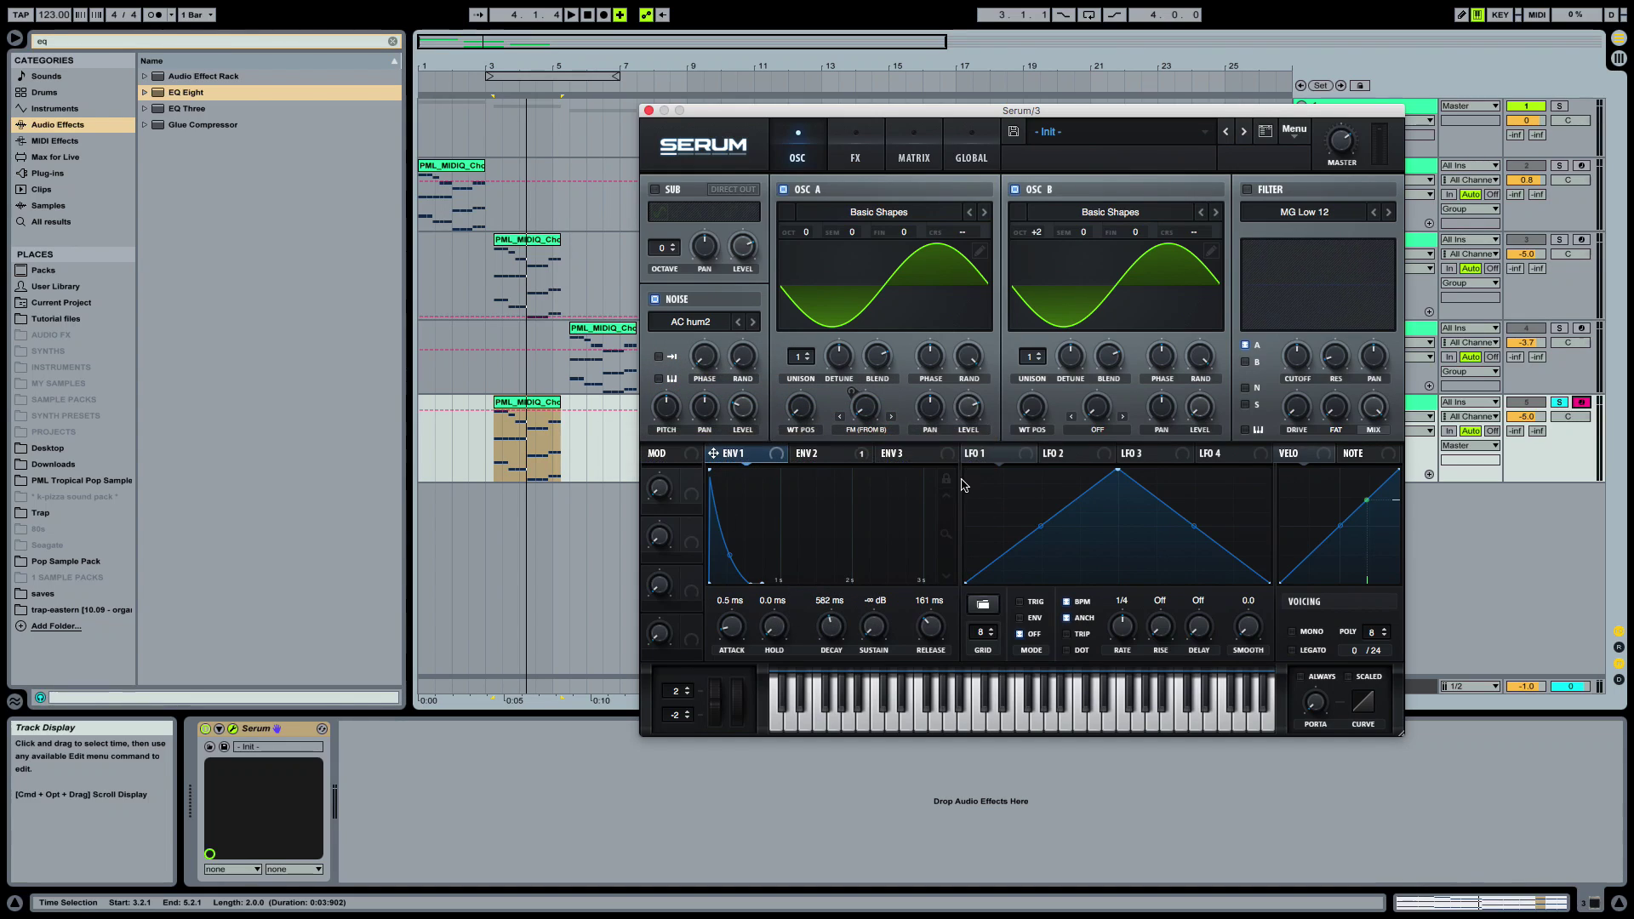
Assign envelope 3 to the noise level with 0.0 ms attack, 0% sustain and 4.0 ms decay, and audition it
click(905, 456)
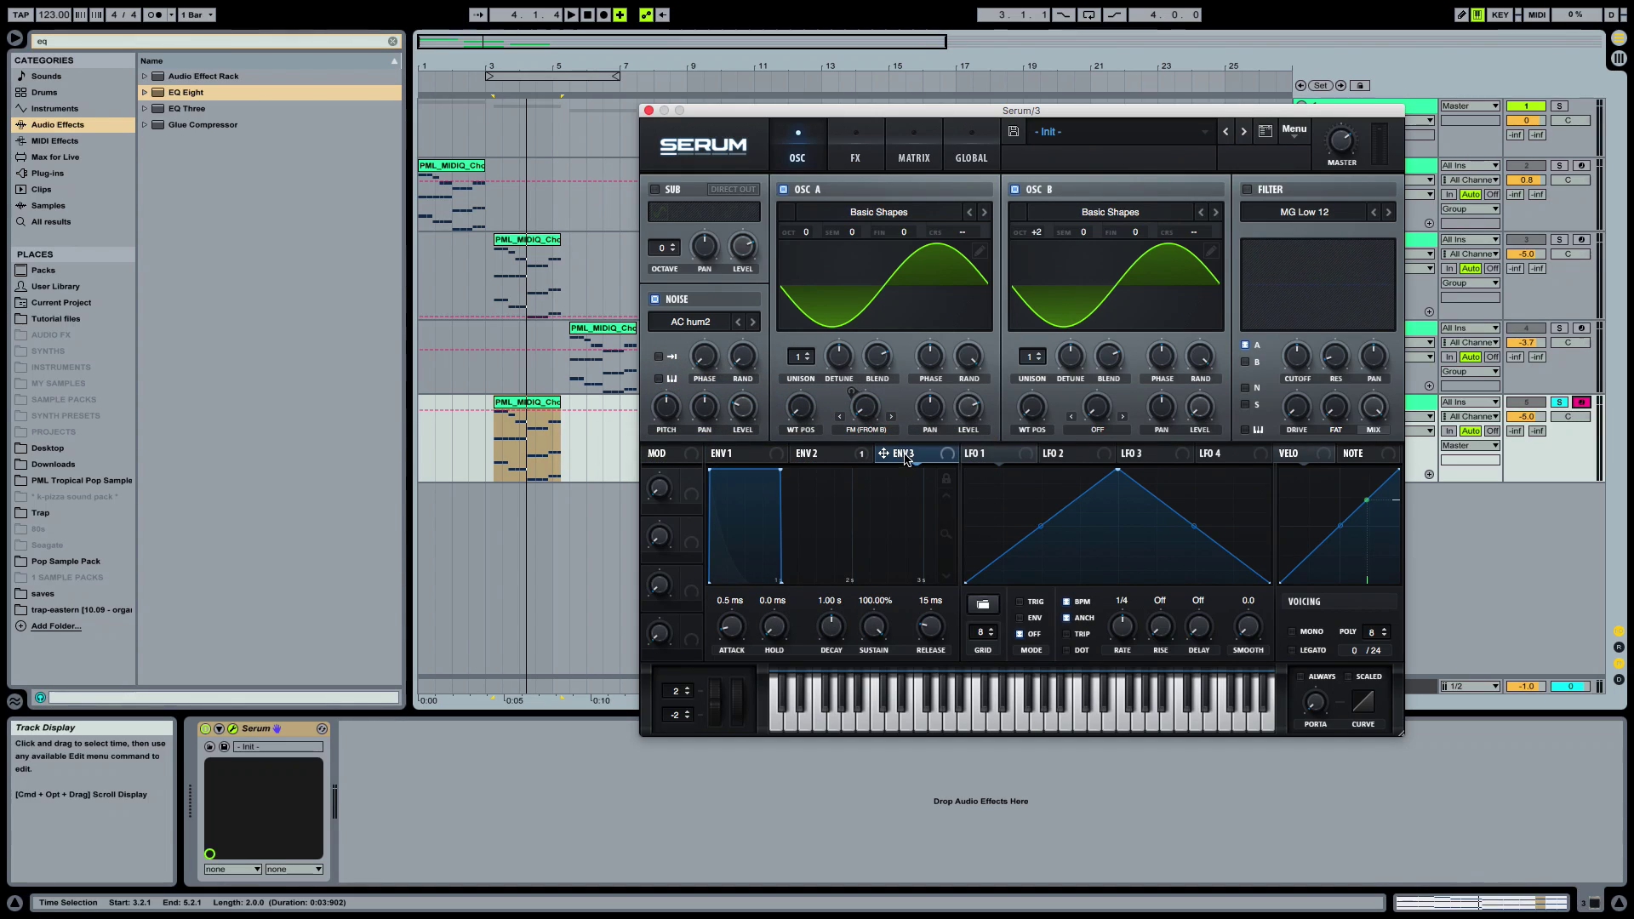
drag(904, 457, 821, 715)
click(831, 745)
drag(734, 635, 823, 757)
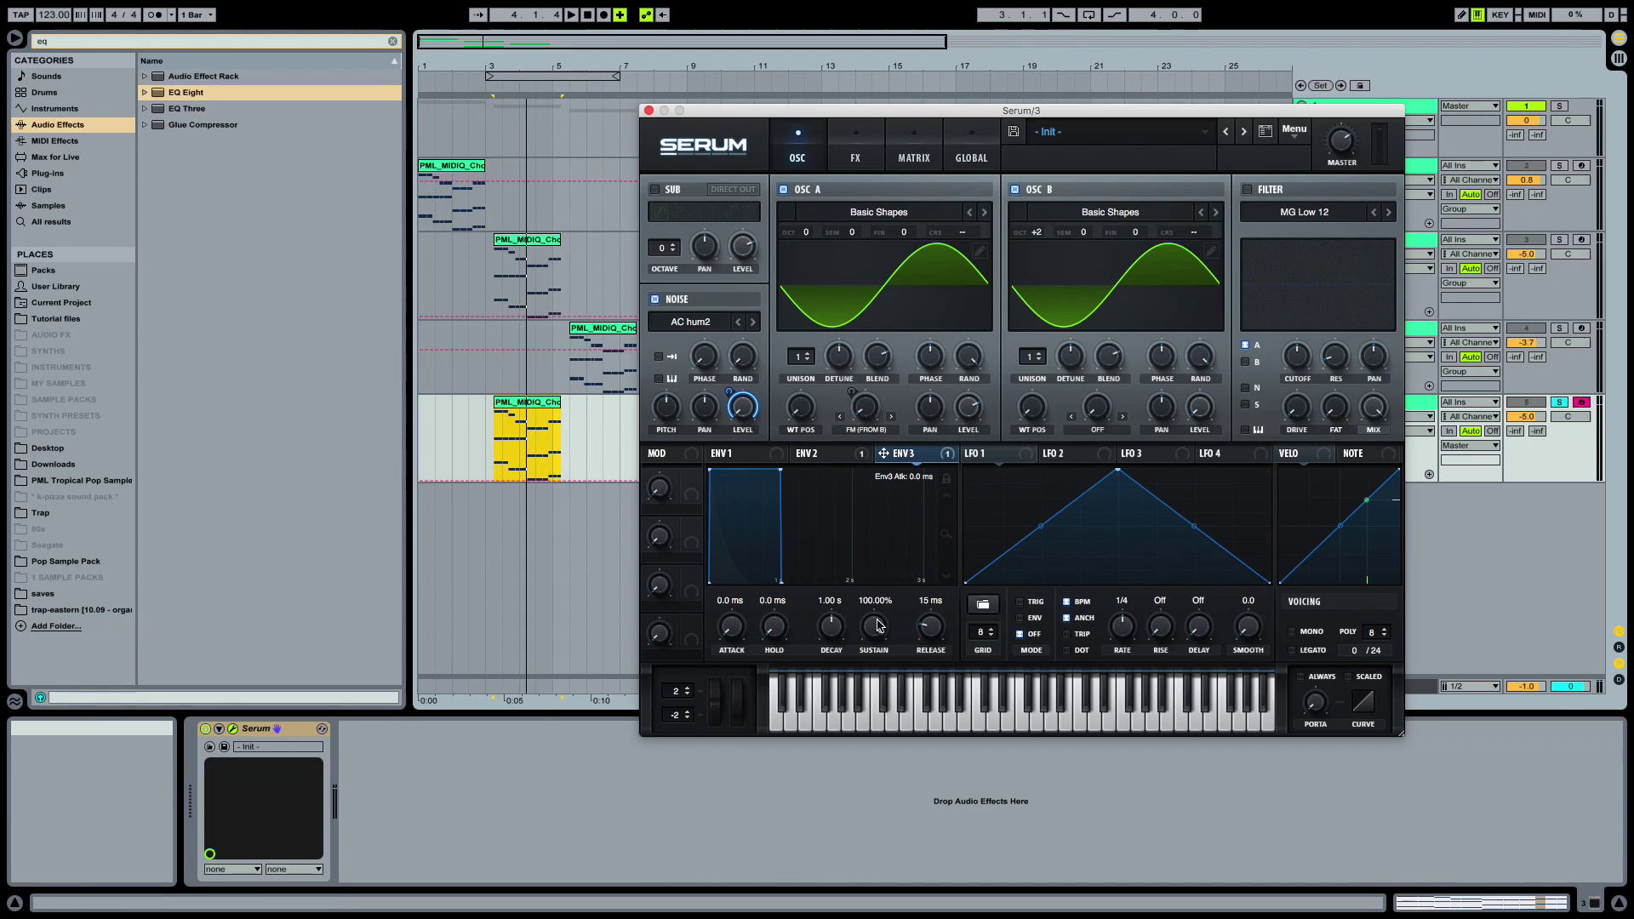
drag(875, 628, 896, 913)
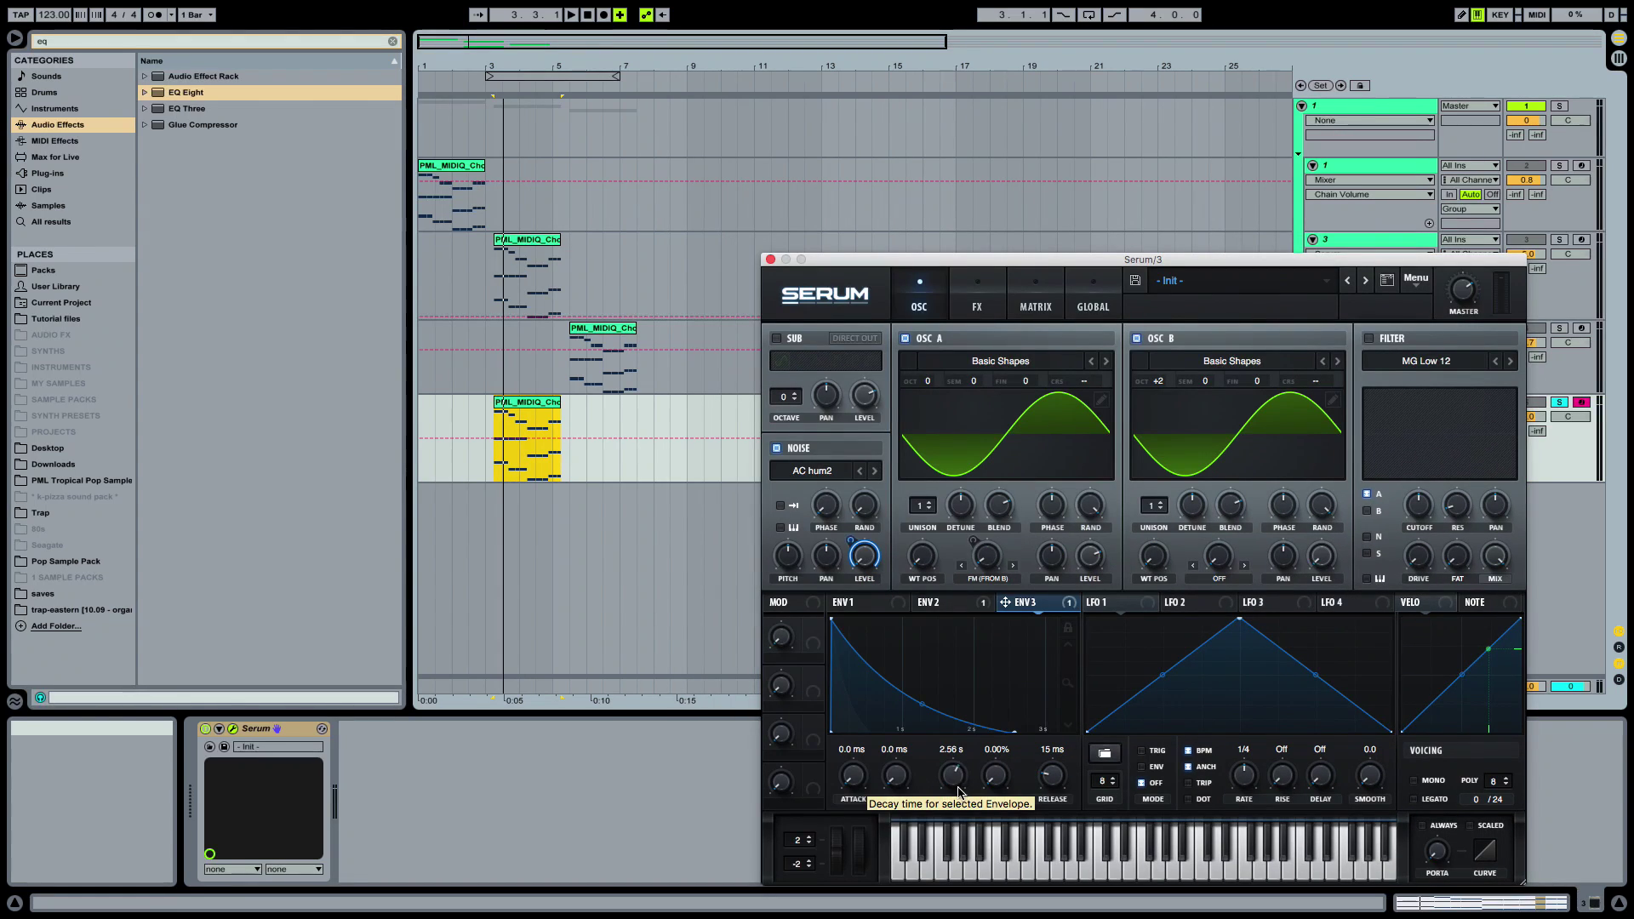
drag(958, 792, 943, 850)
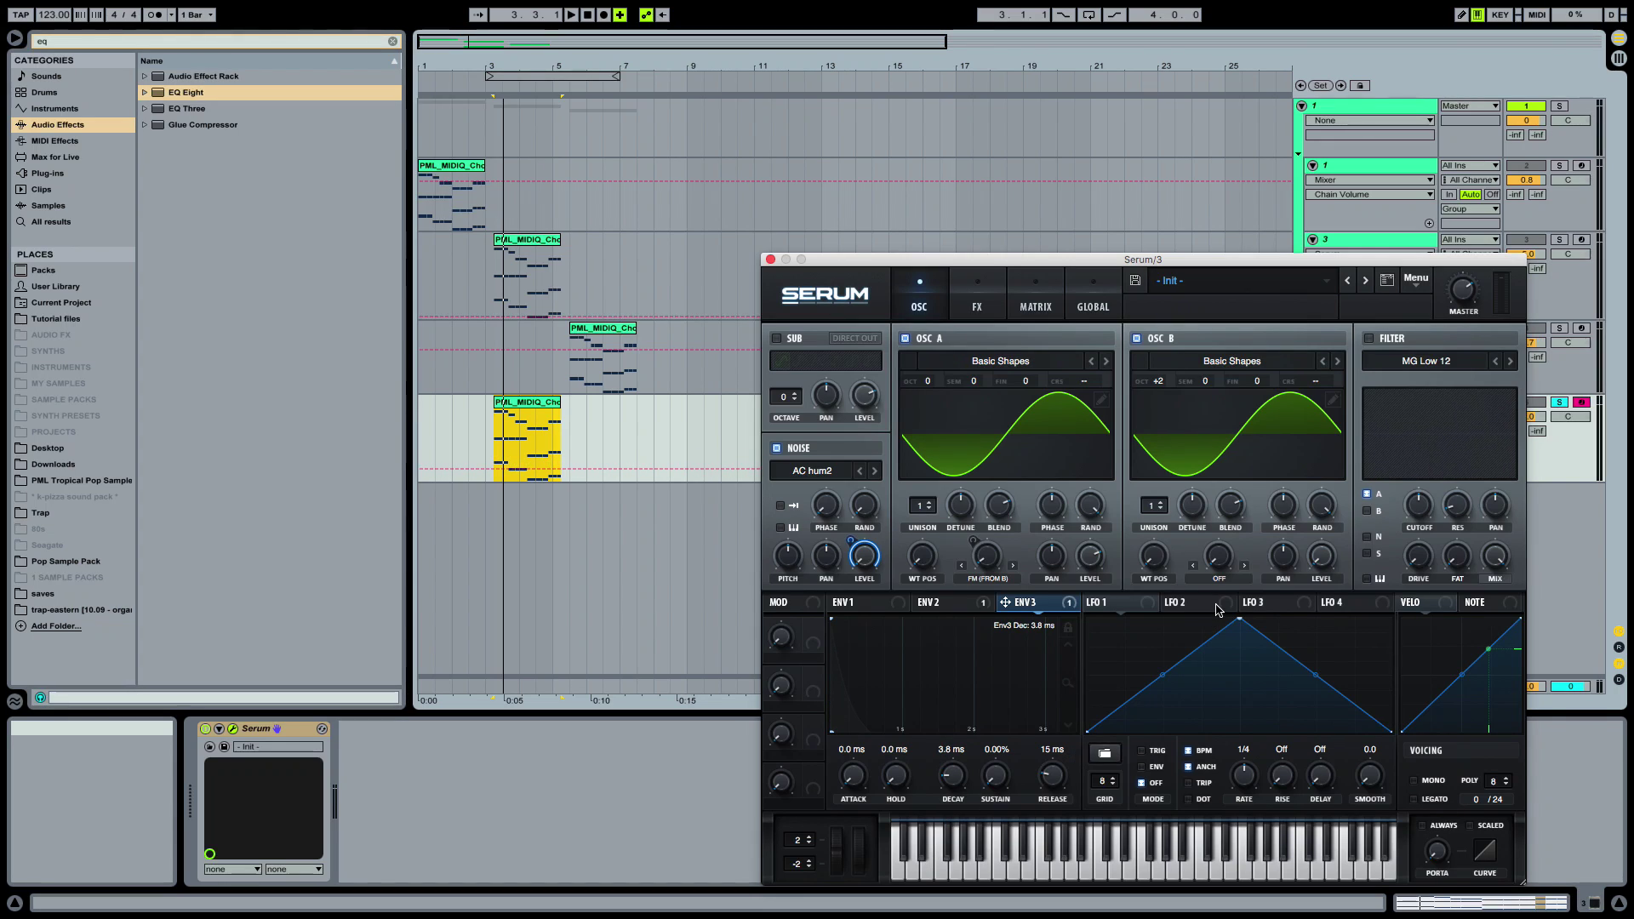
key(space)
key(space)
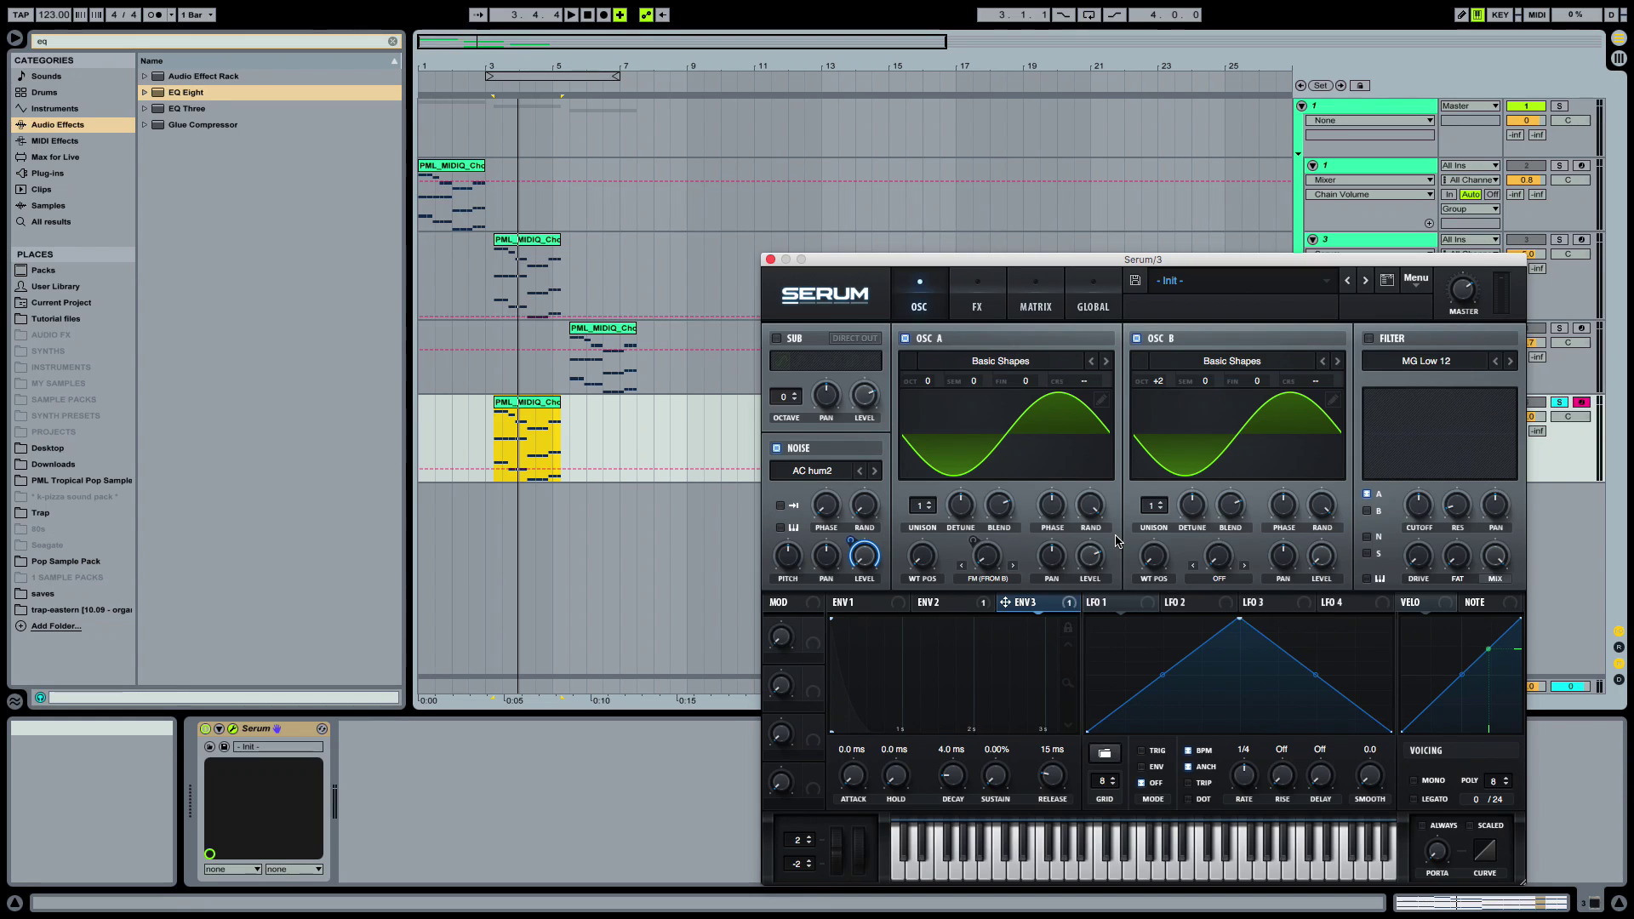
Lower oscillator A's level and audition the balance against the noise attack
key(space)
drag(1096, 568, 1082, 619)
key(space)
key(space)
key(space)
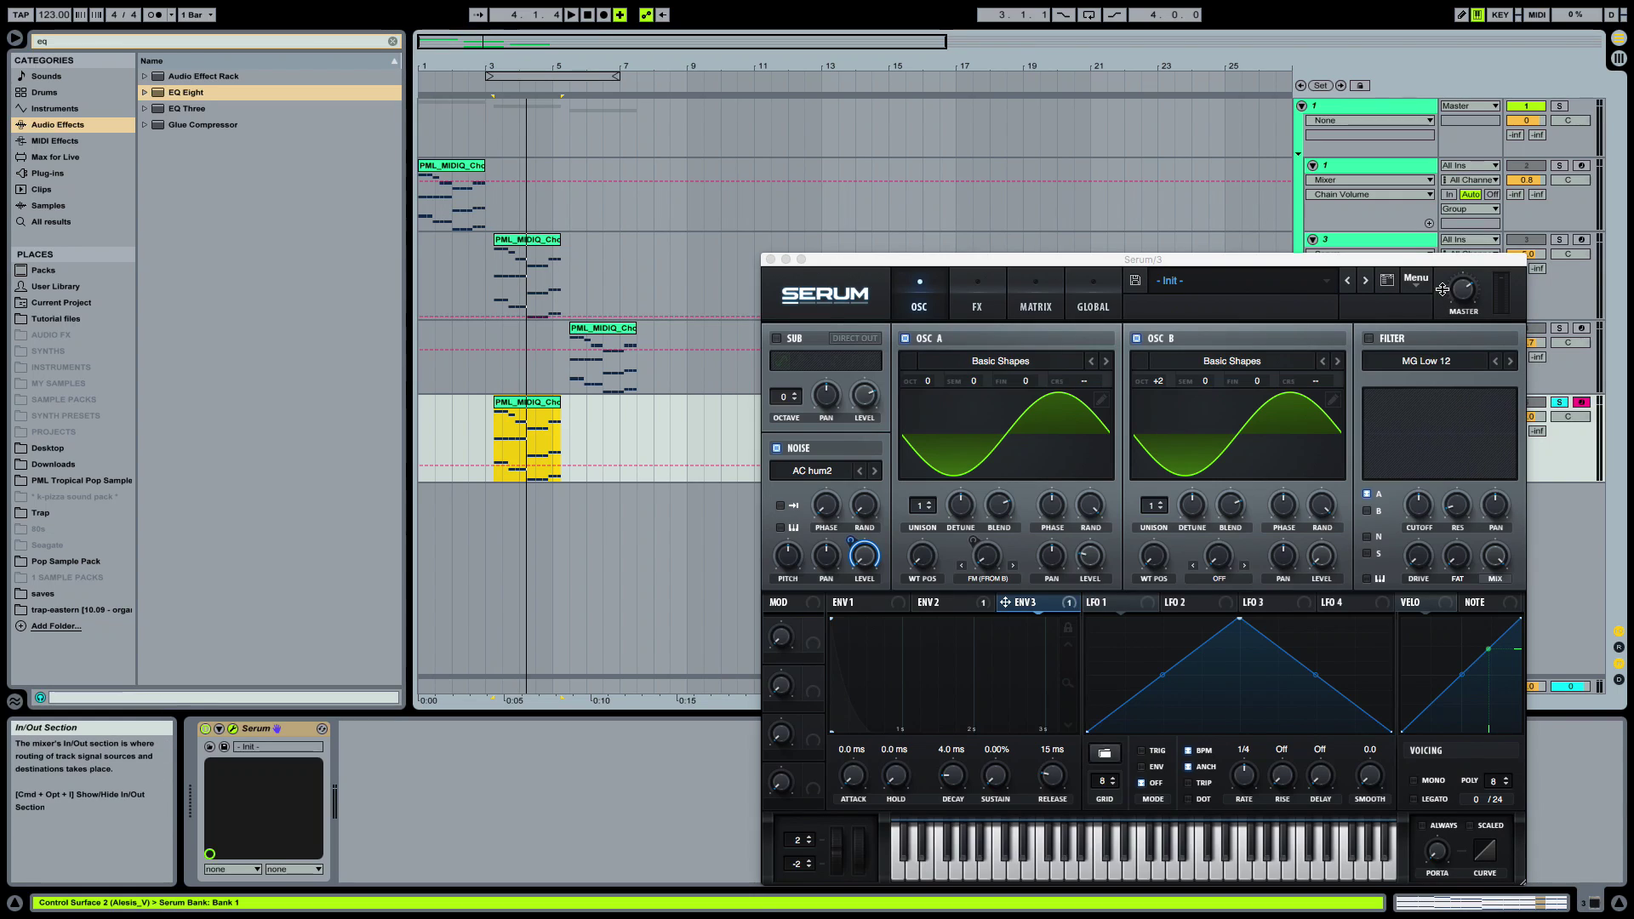
key(space)
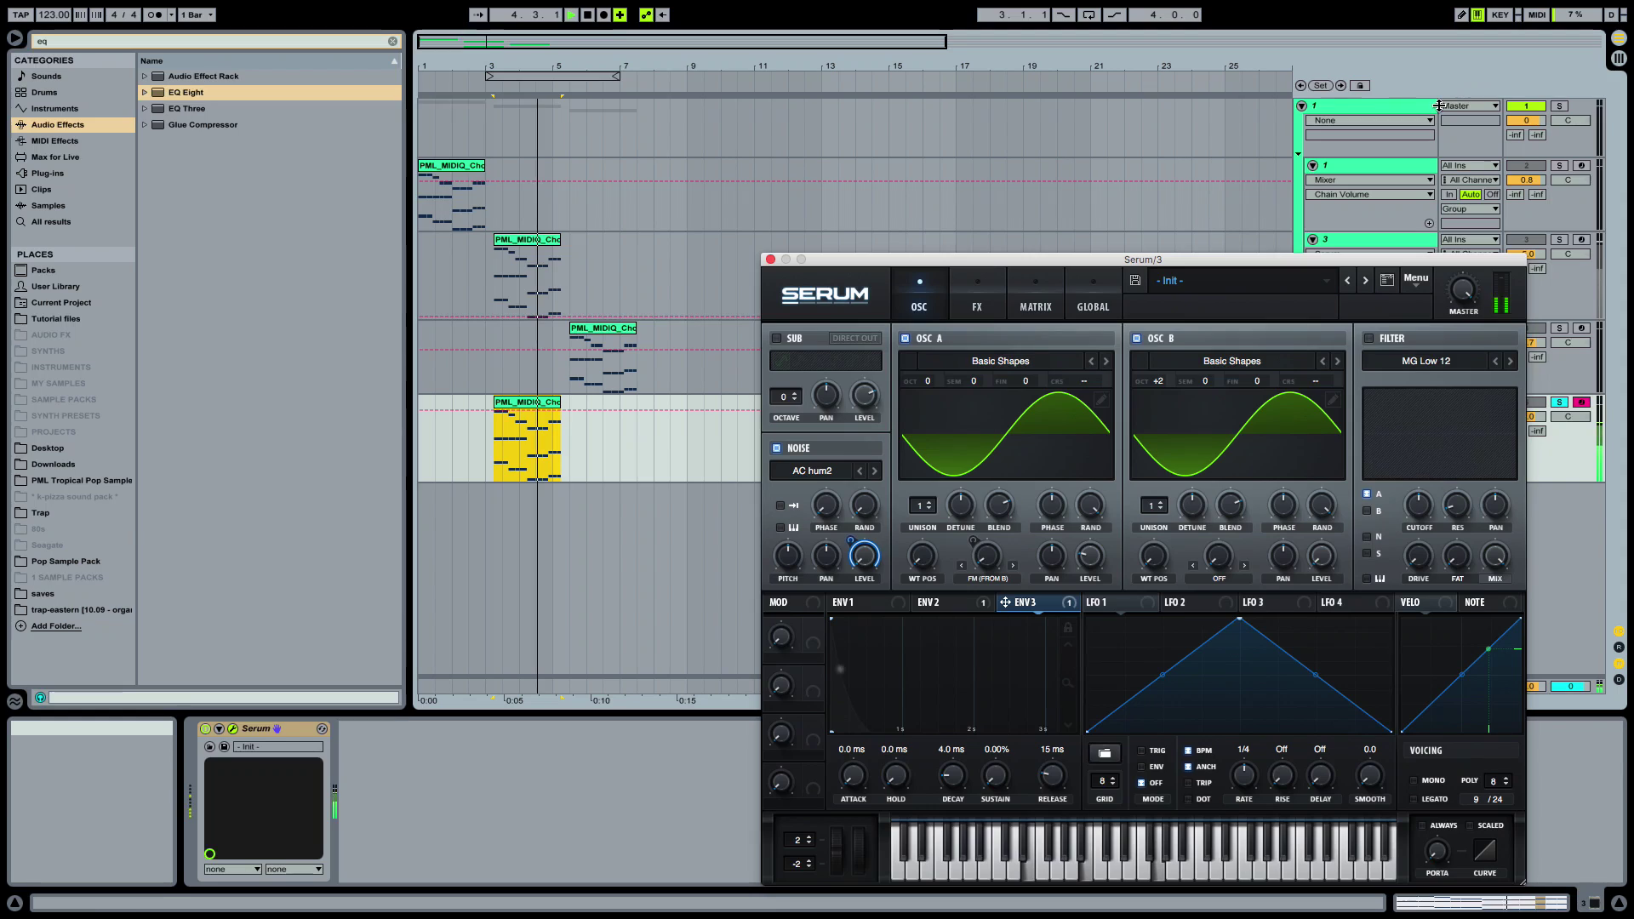
key(space)
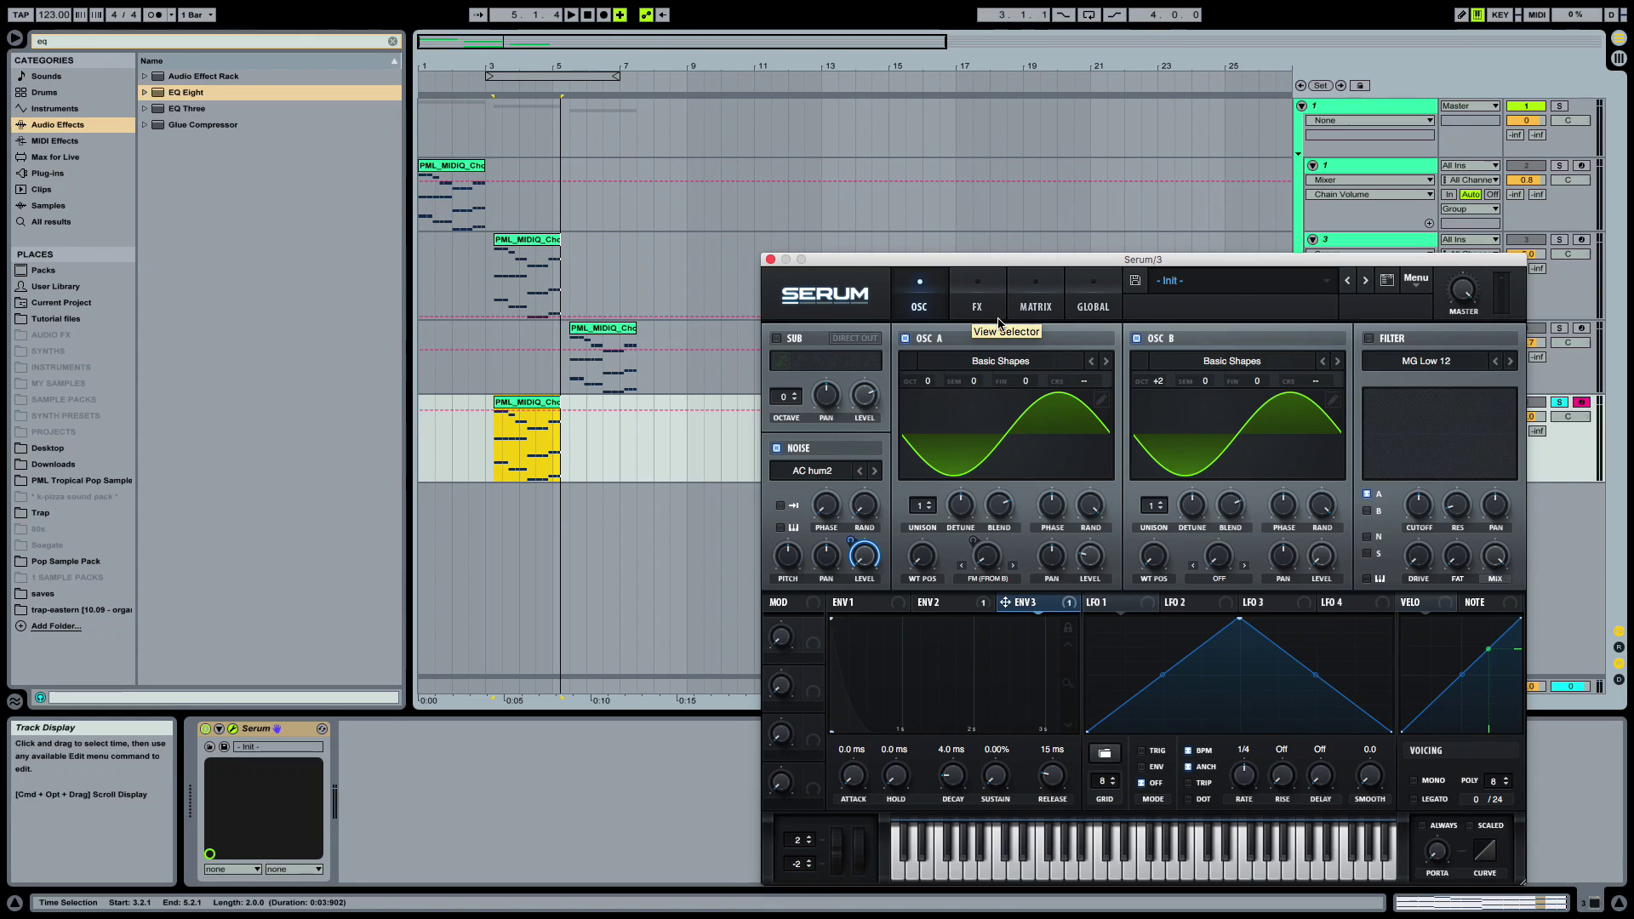
Enable the EQ effect, raise the high band's gain, adjust its frequency and set its Q to 16%, auditioning the result
click(996, 313)
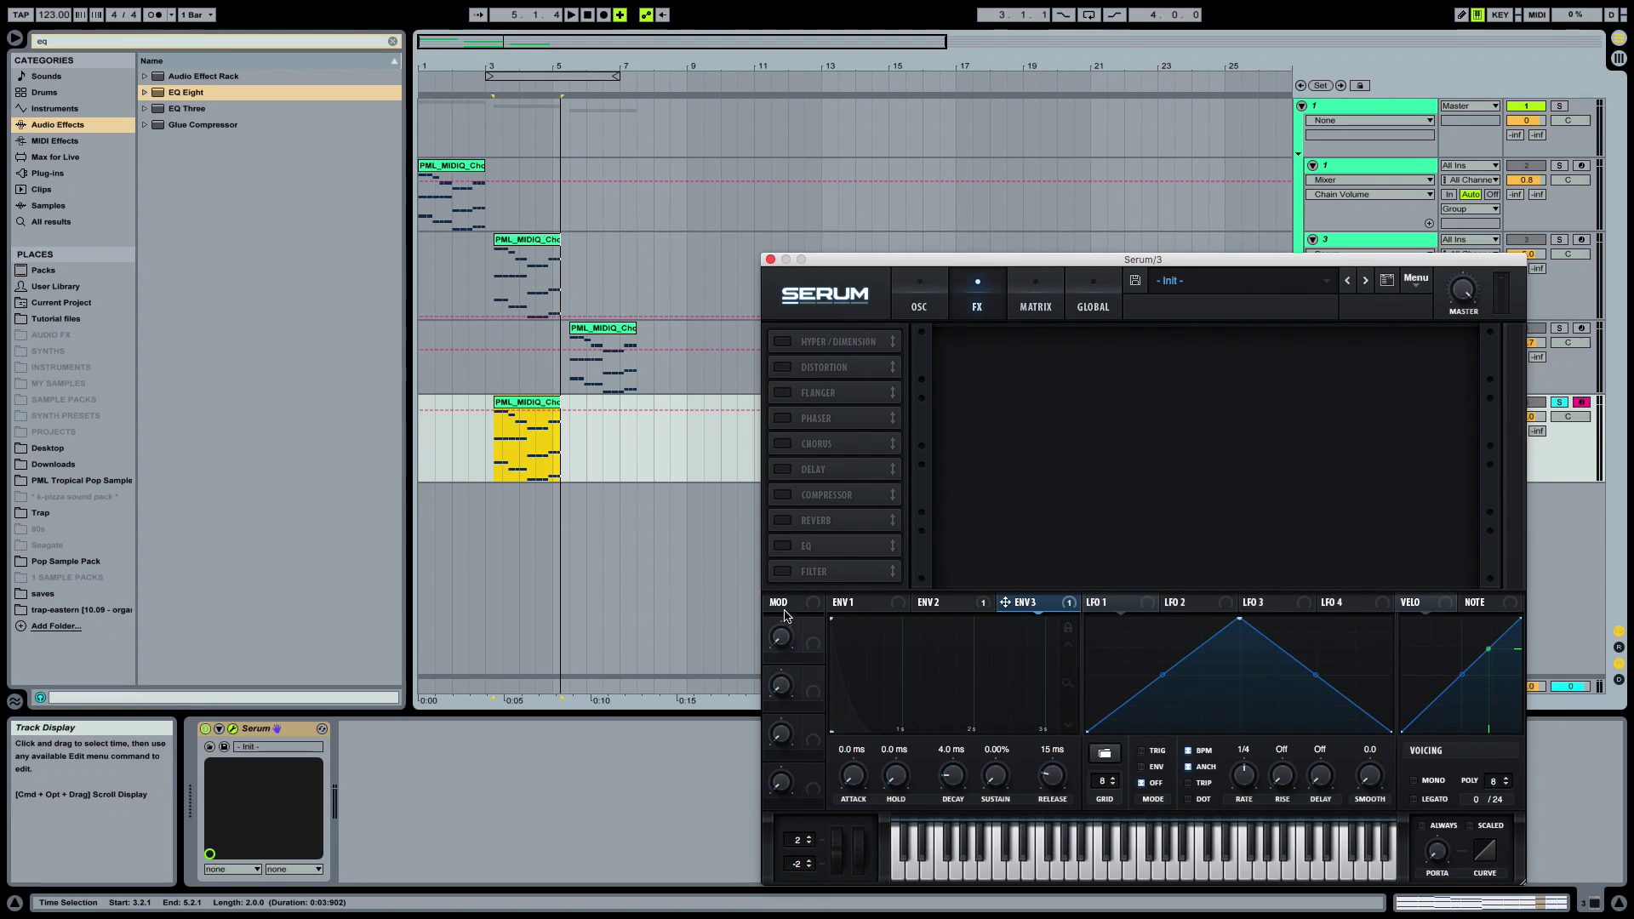
click(784, 546)
drag(1389, 357, 1389, 342)
double_click(1300, 352)
text(200)
key(Return)
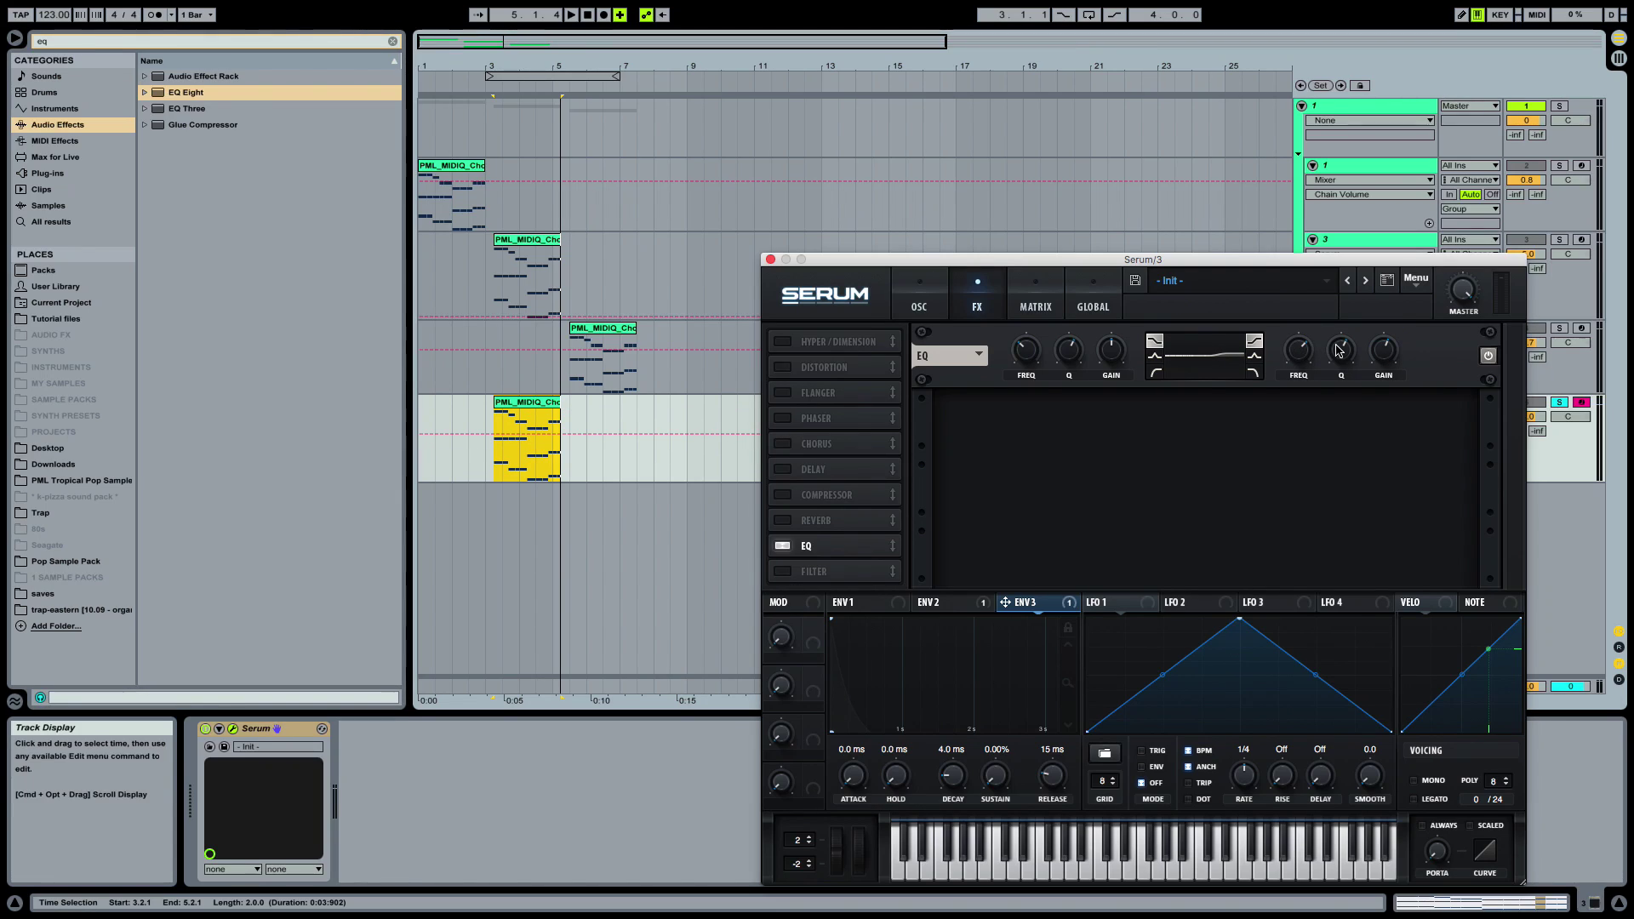
drag(1339, 351, 1329, 418)
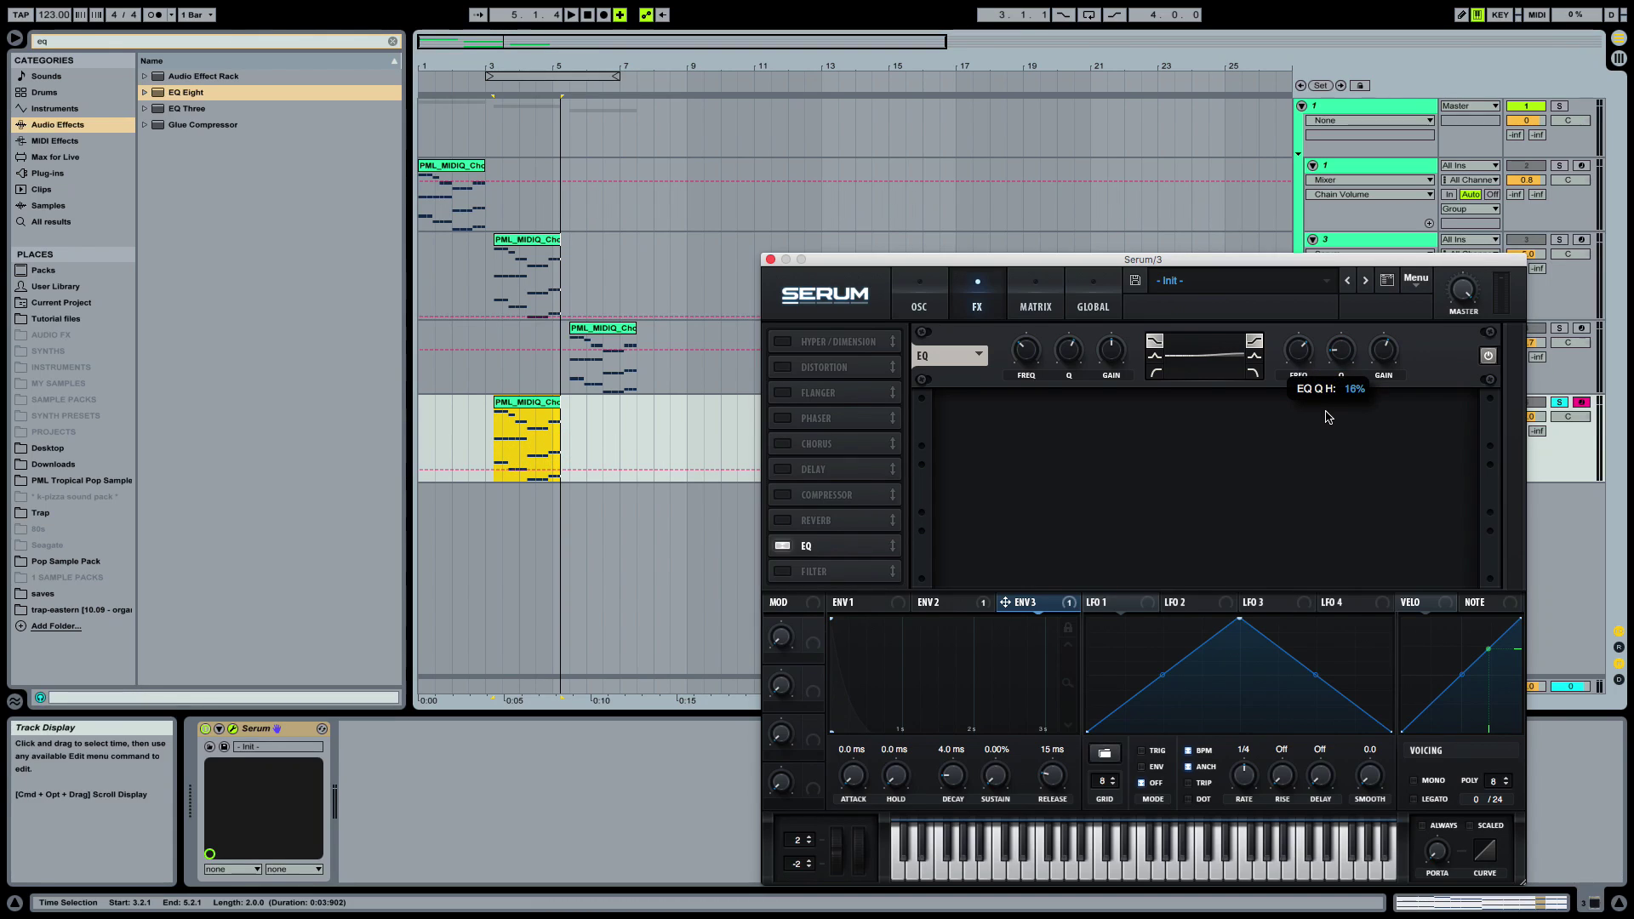
key(space)
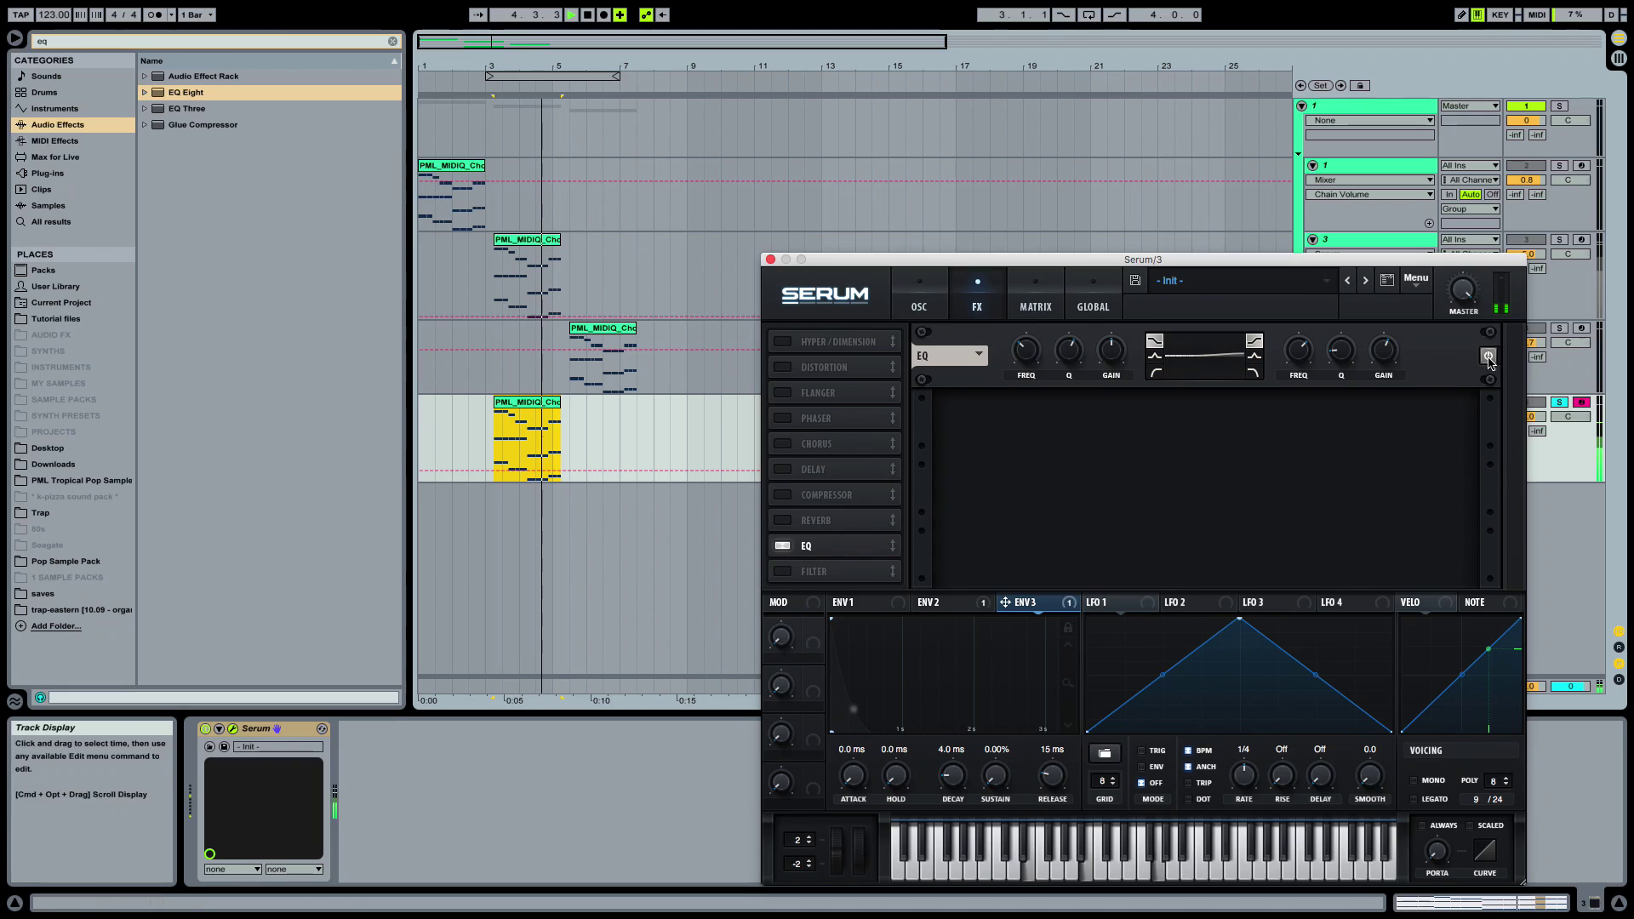
key(space)
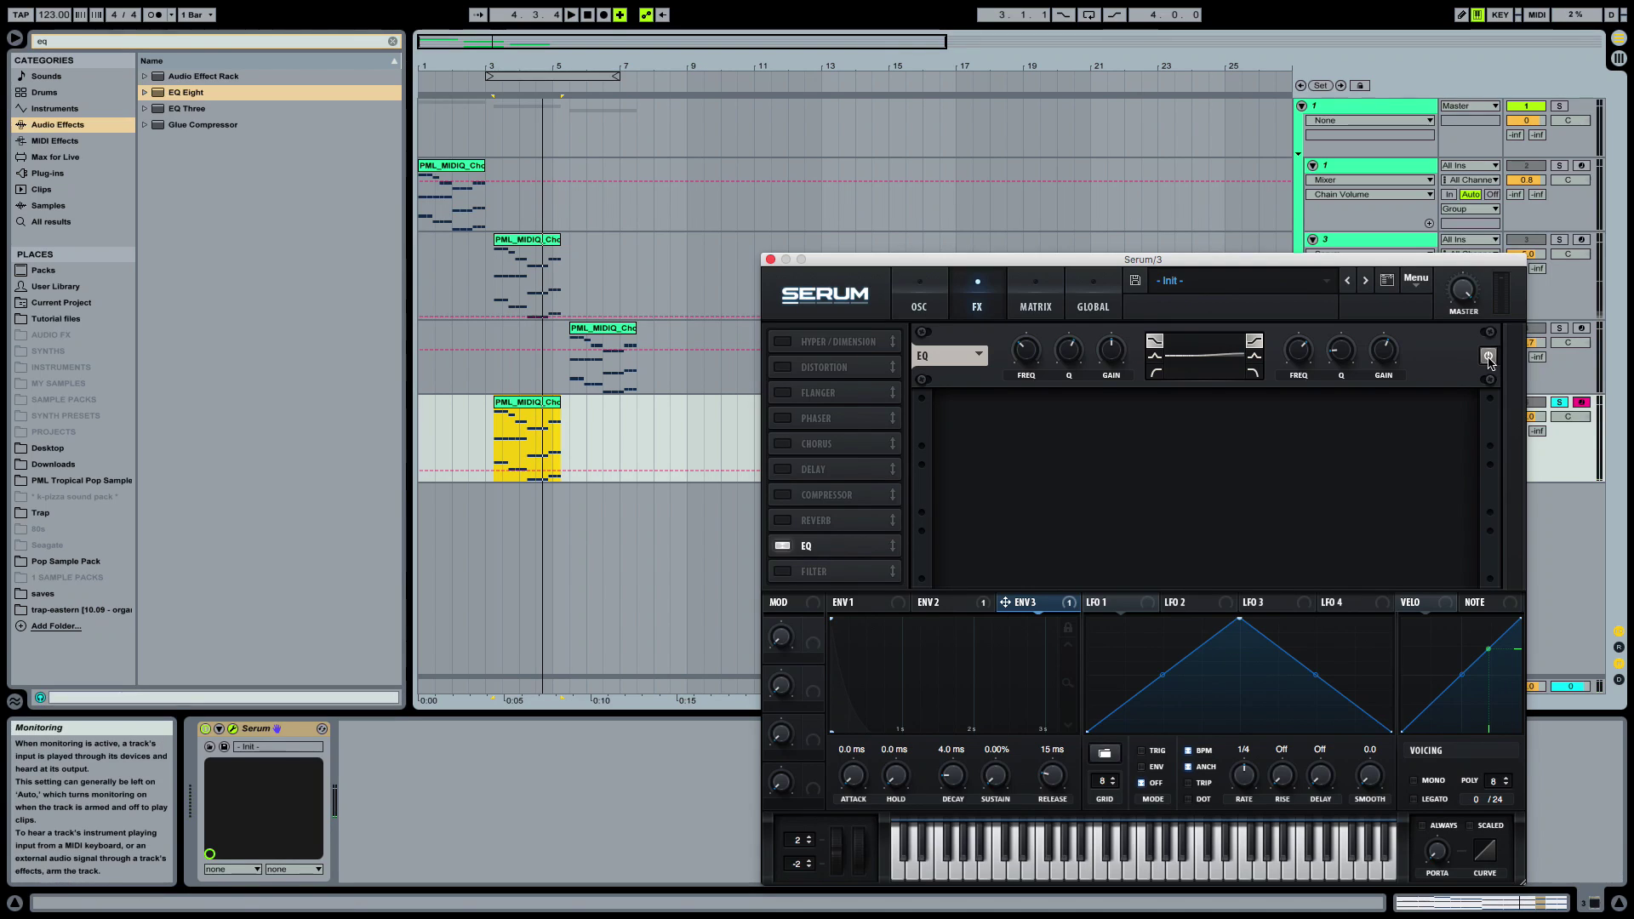
Enable the compressor effect, place it after the EQ and raise its threshold
click(784, 495)
drag(809, 497, 812, 562)
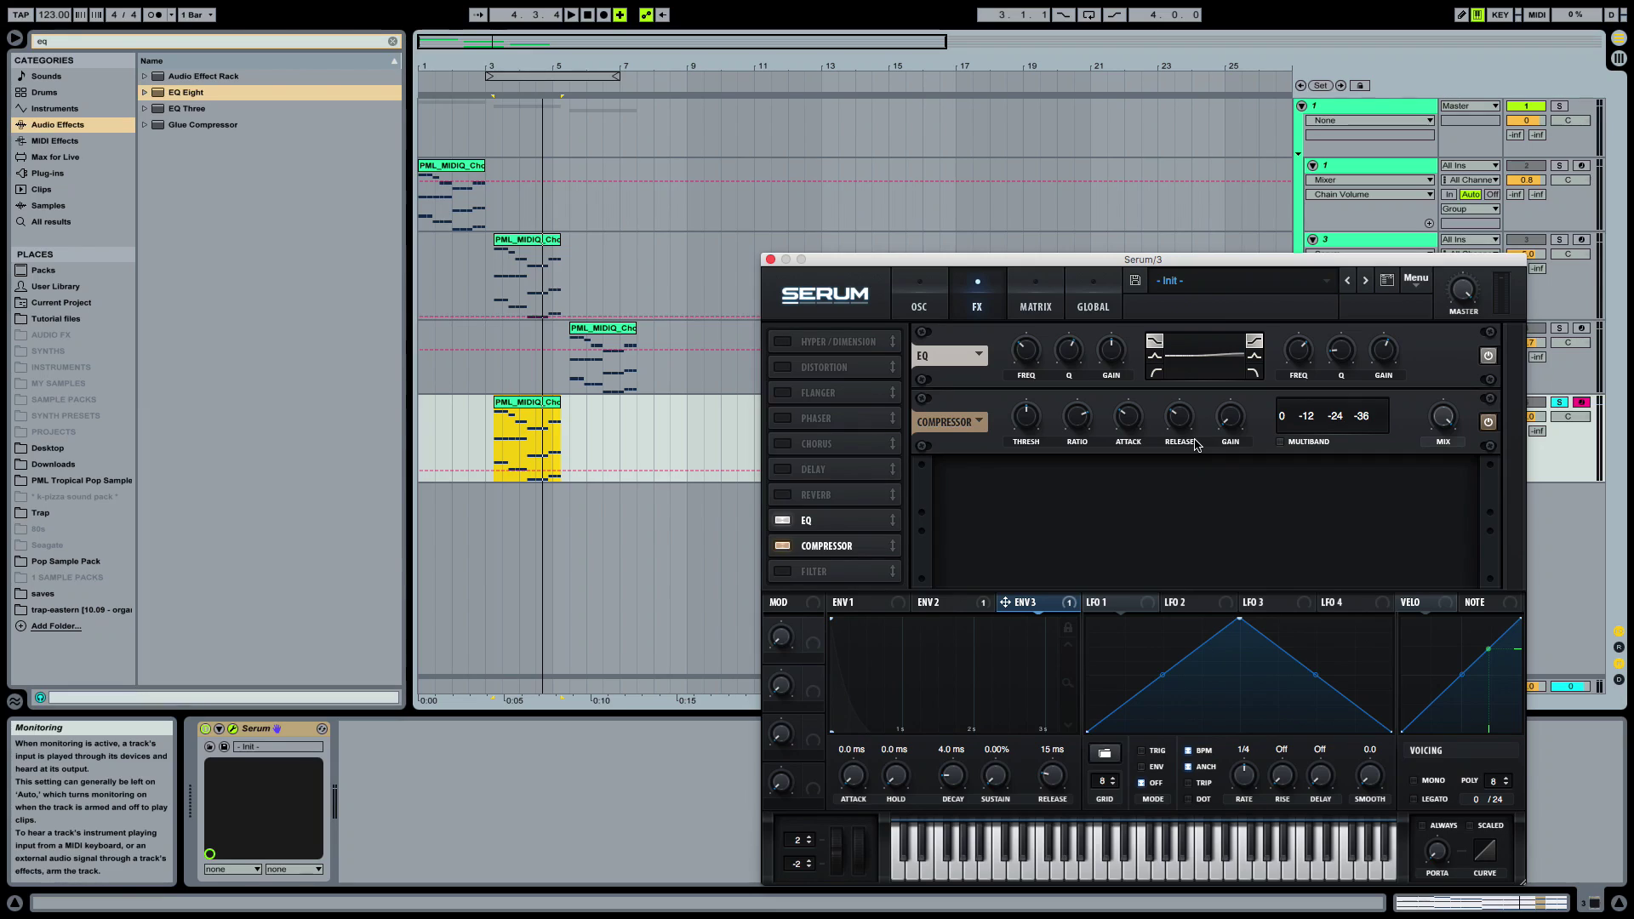
mouse_move(1026, 421)
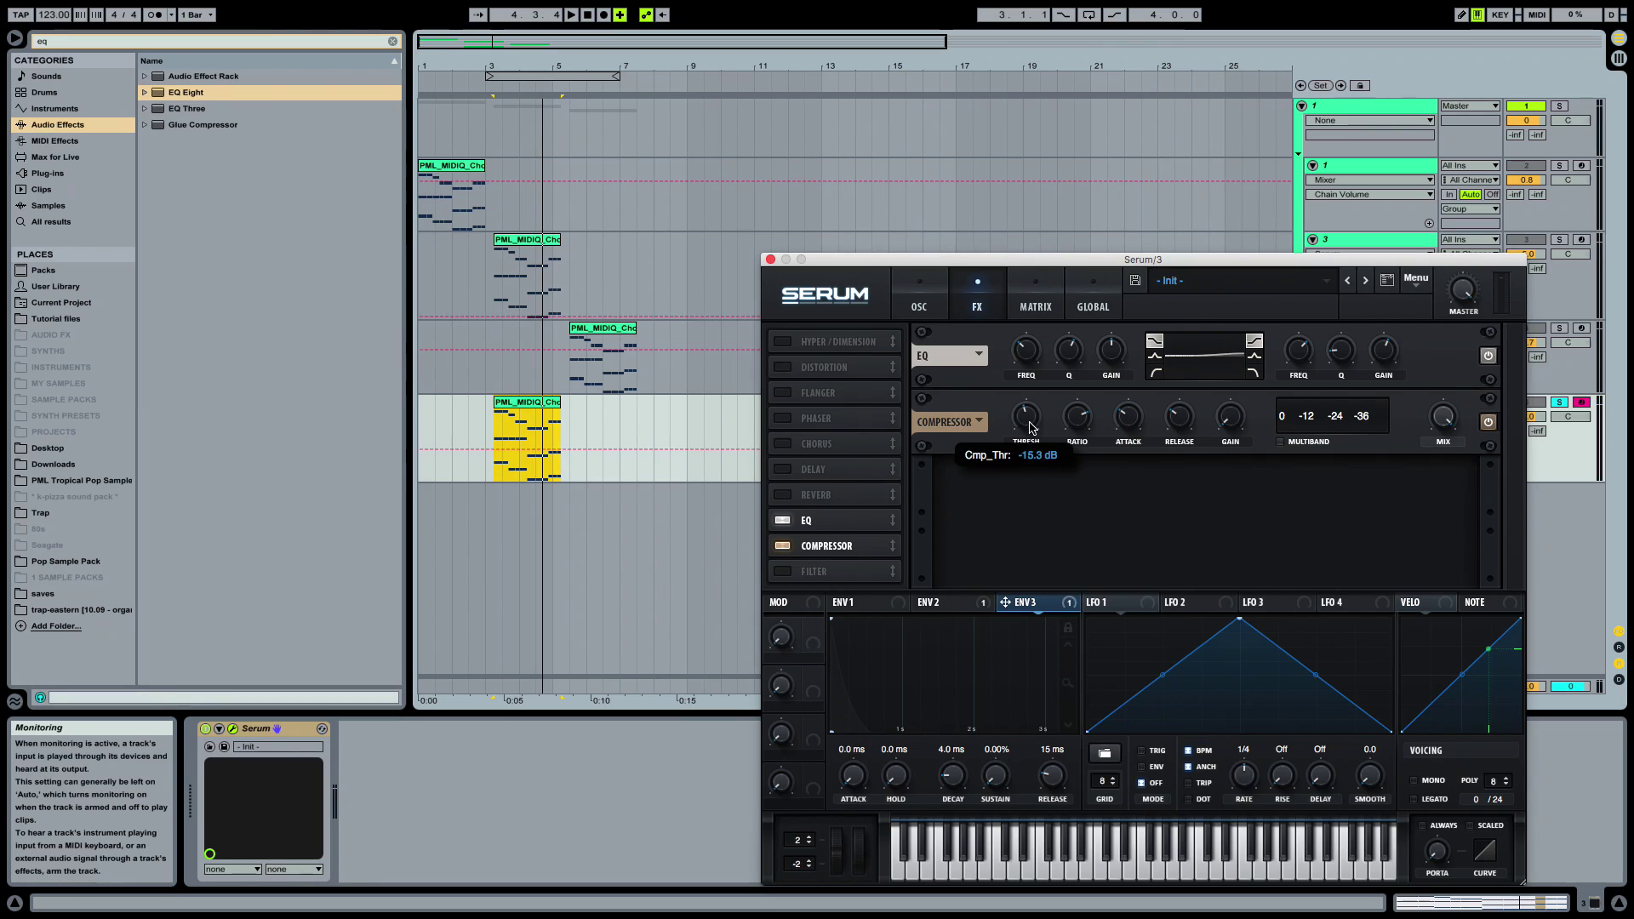
drag(1037, 411, 1047, 366)
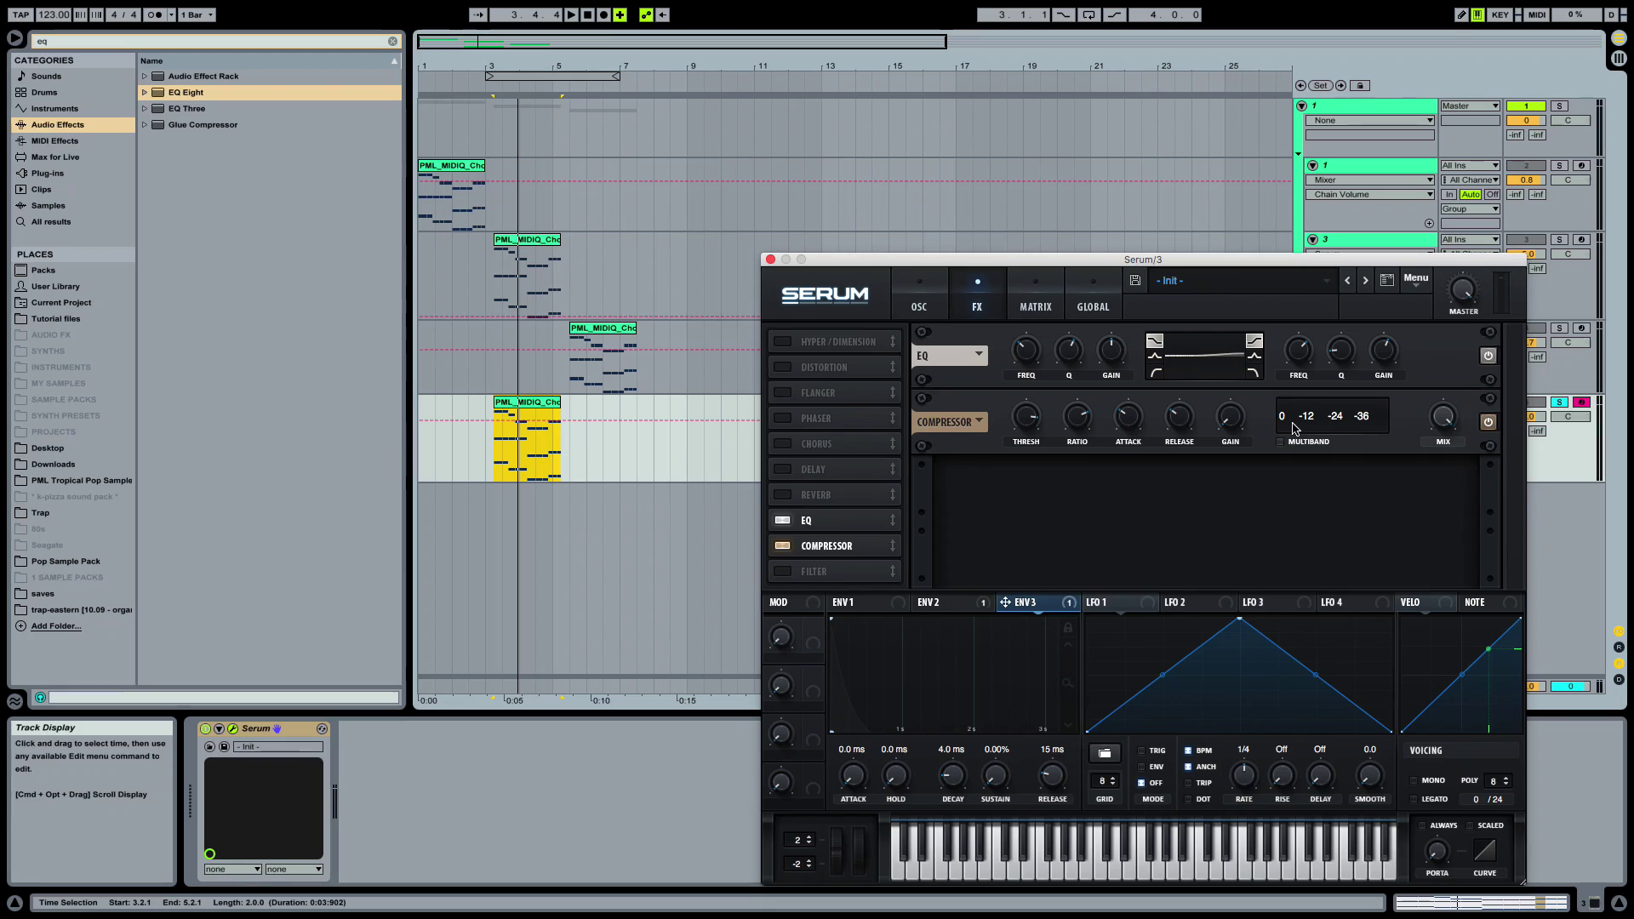
Shorten the compressor's attack, lengthen its release and raise its gain, auditioning the result
mouse_move(1079, 415)
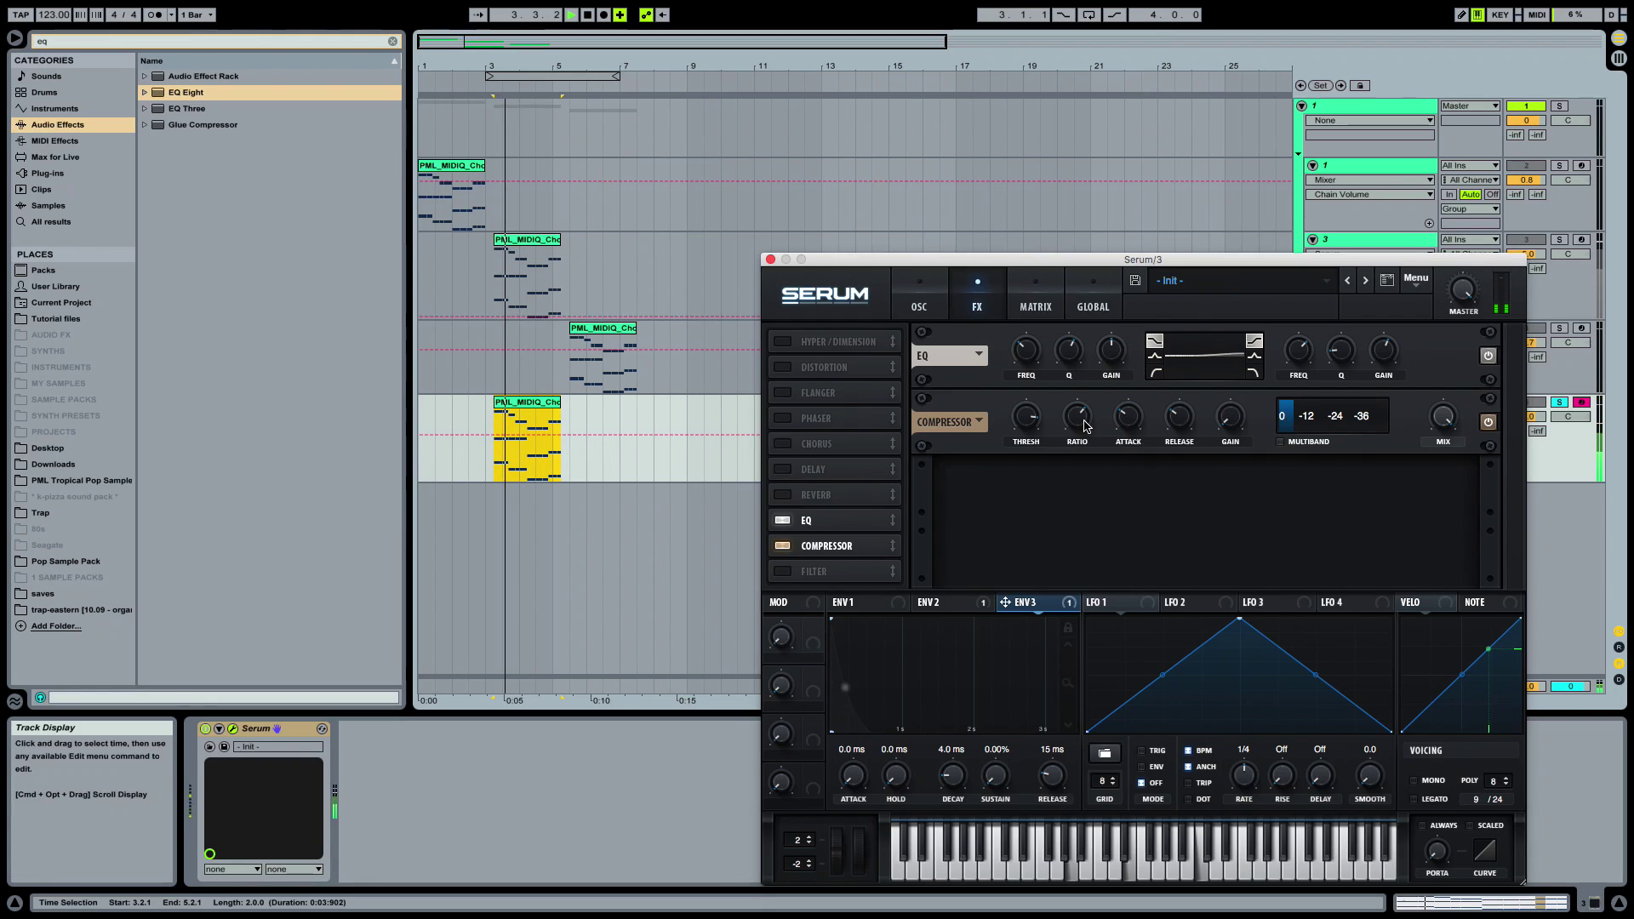
drag(1134, 421, 1135, 442)
double_click(1185, 416)
key(Return)
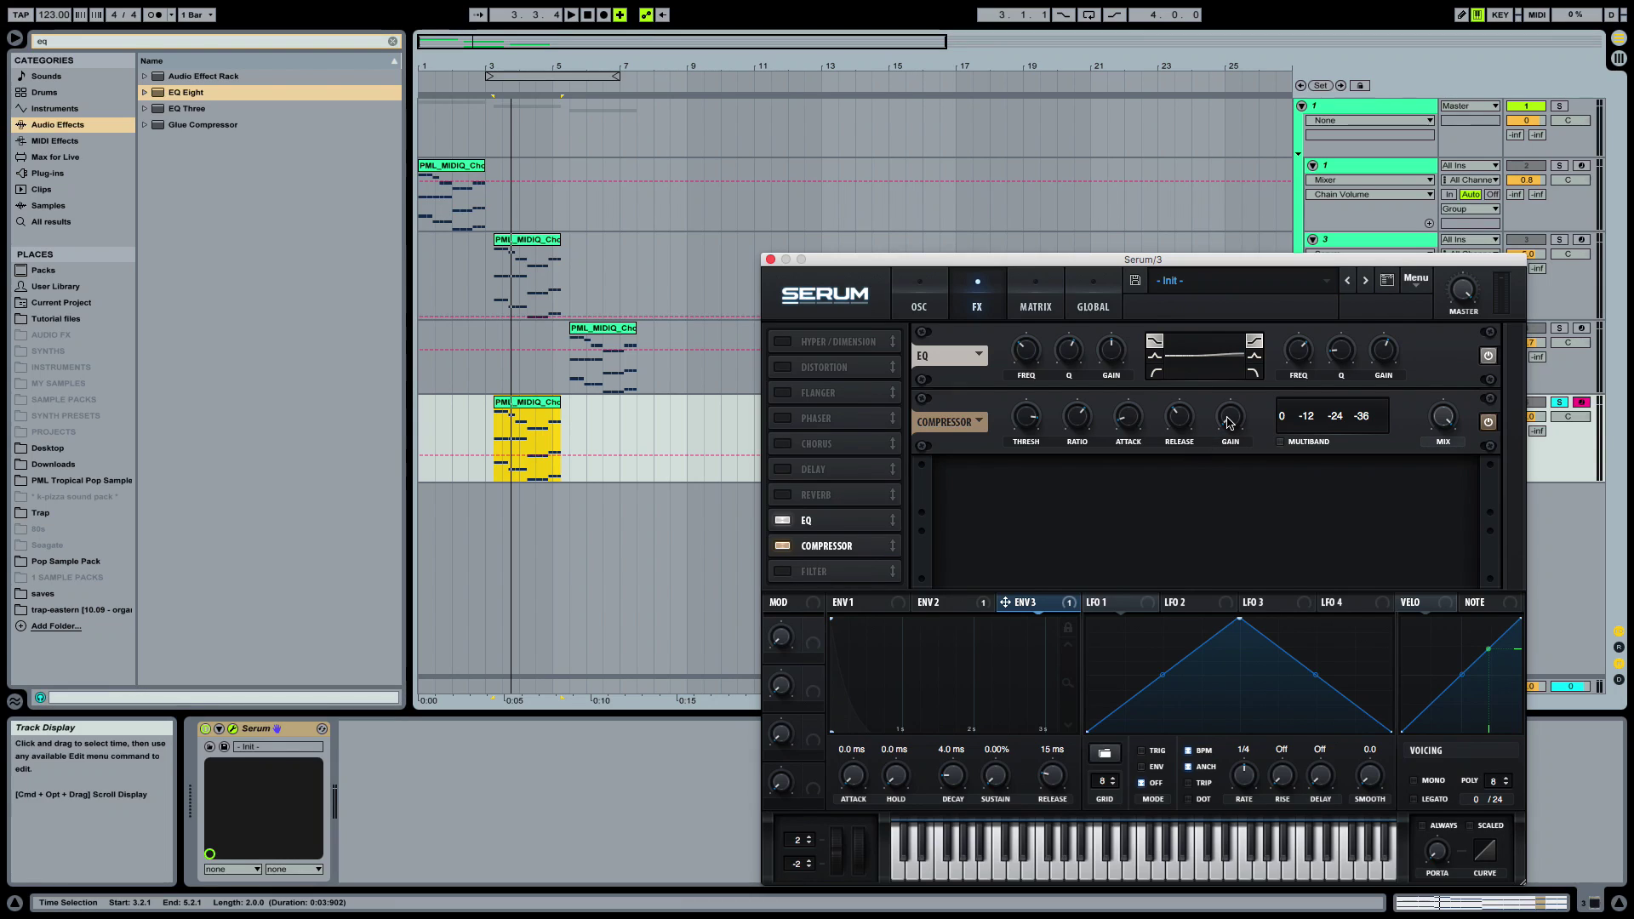
drag(1229, 423, 1229, 414)
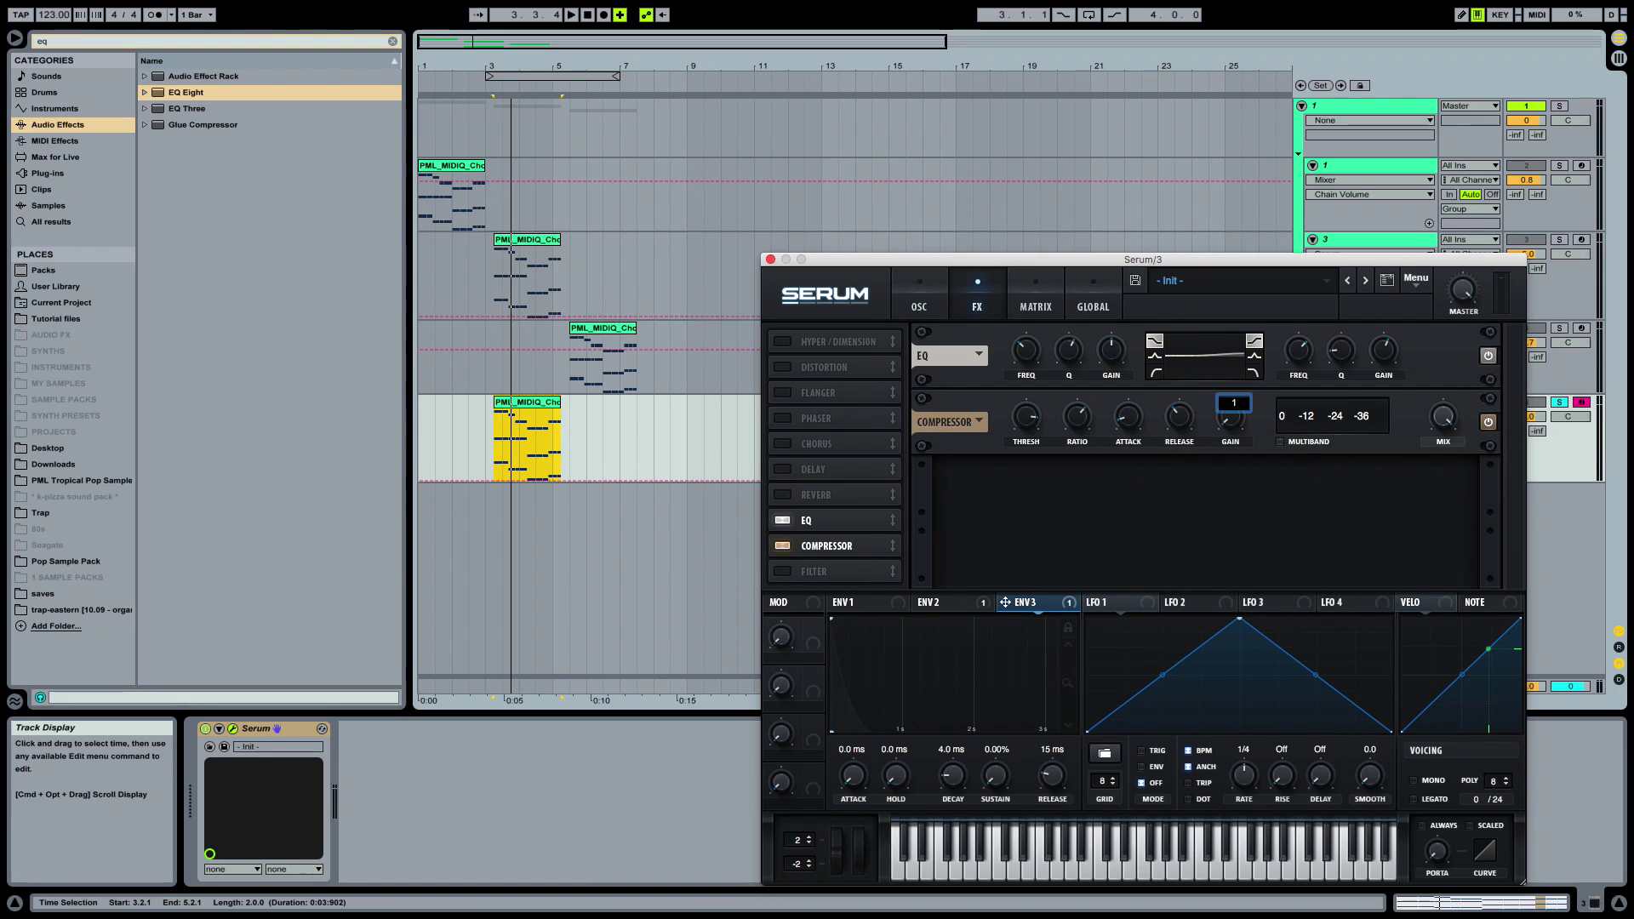
key(space)
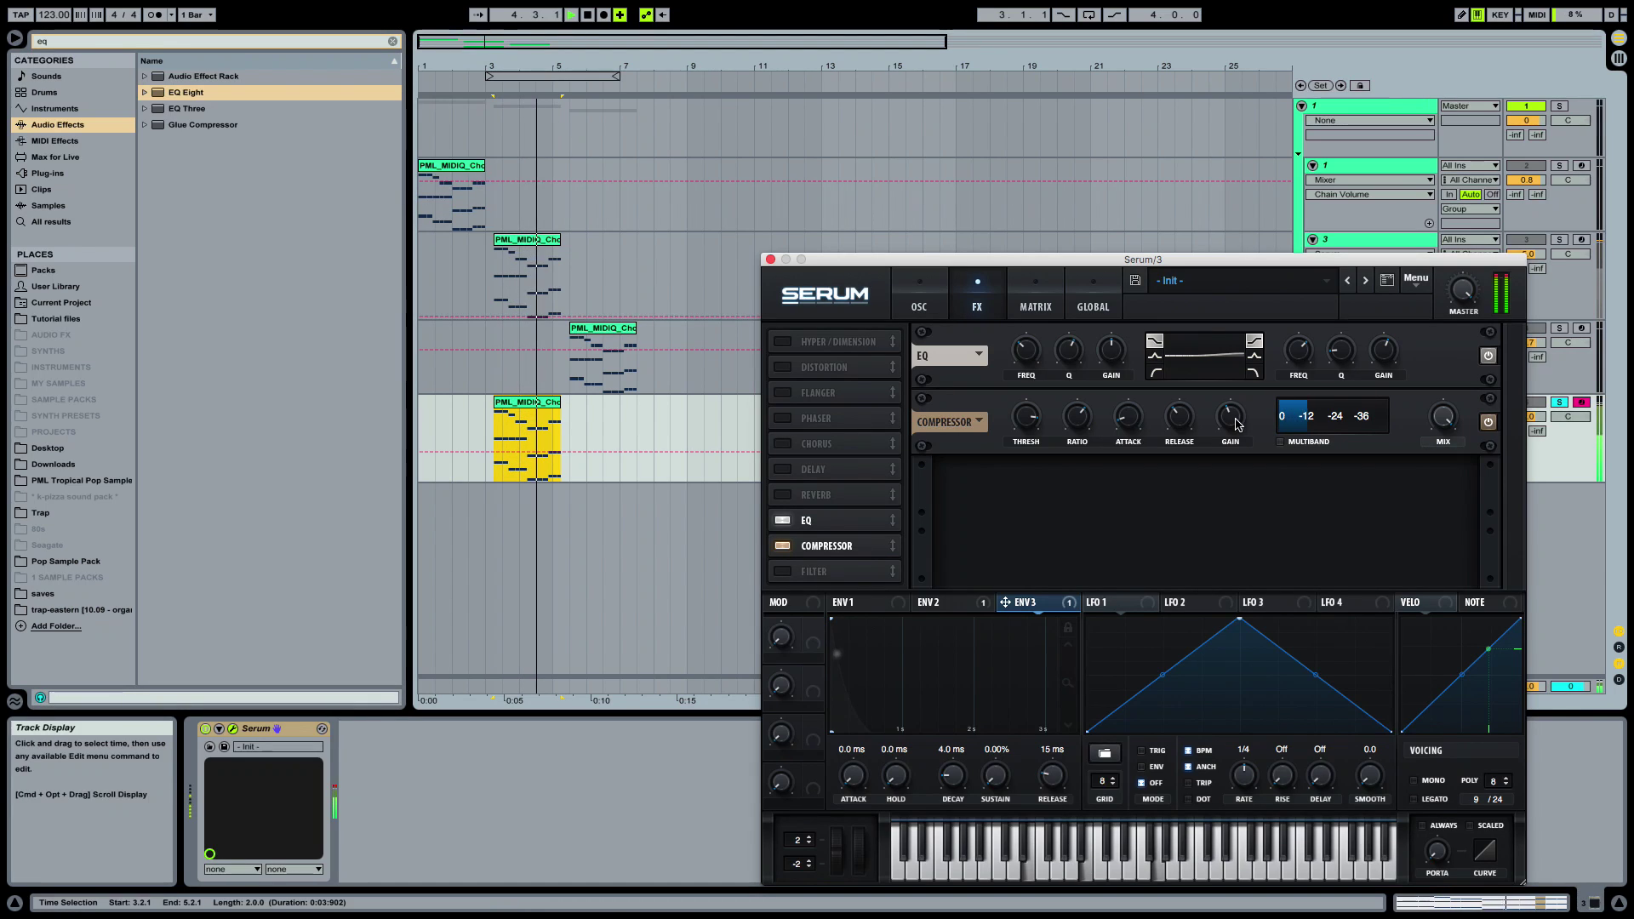
key(space)
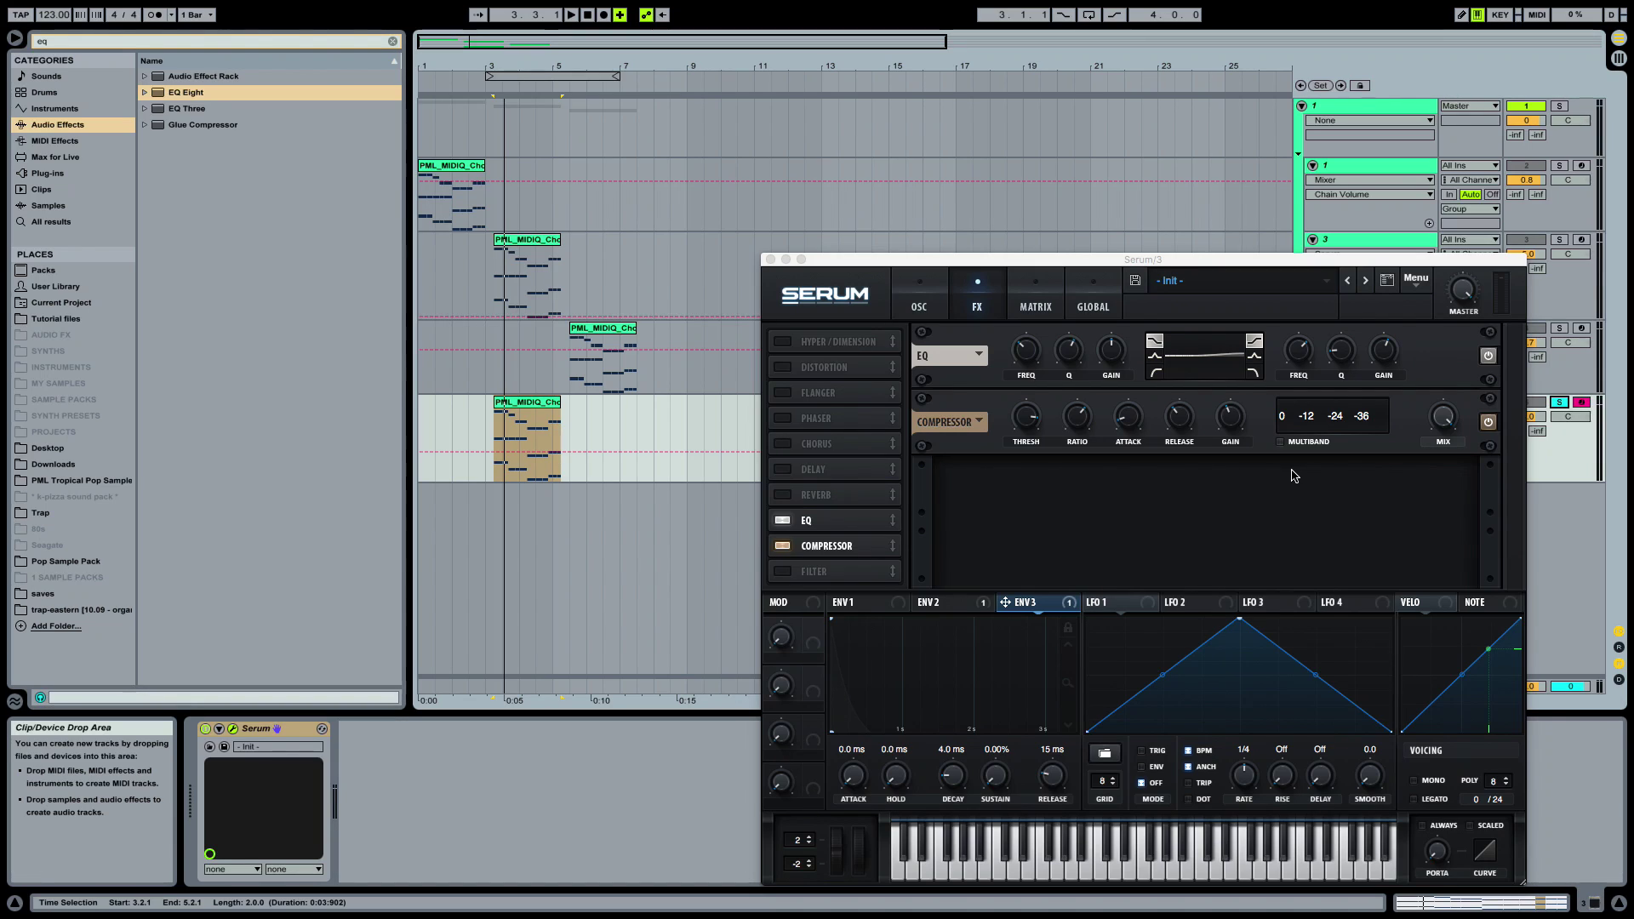
Enable the filter effect with the Combs type and raise its cutoff while auditioning
click(813, 572)
click(1050, 490)
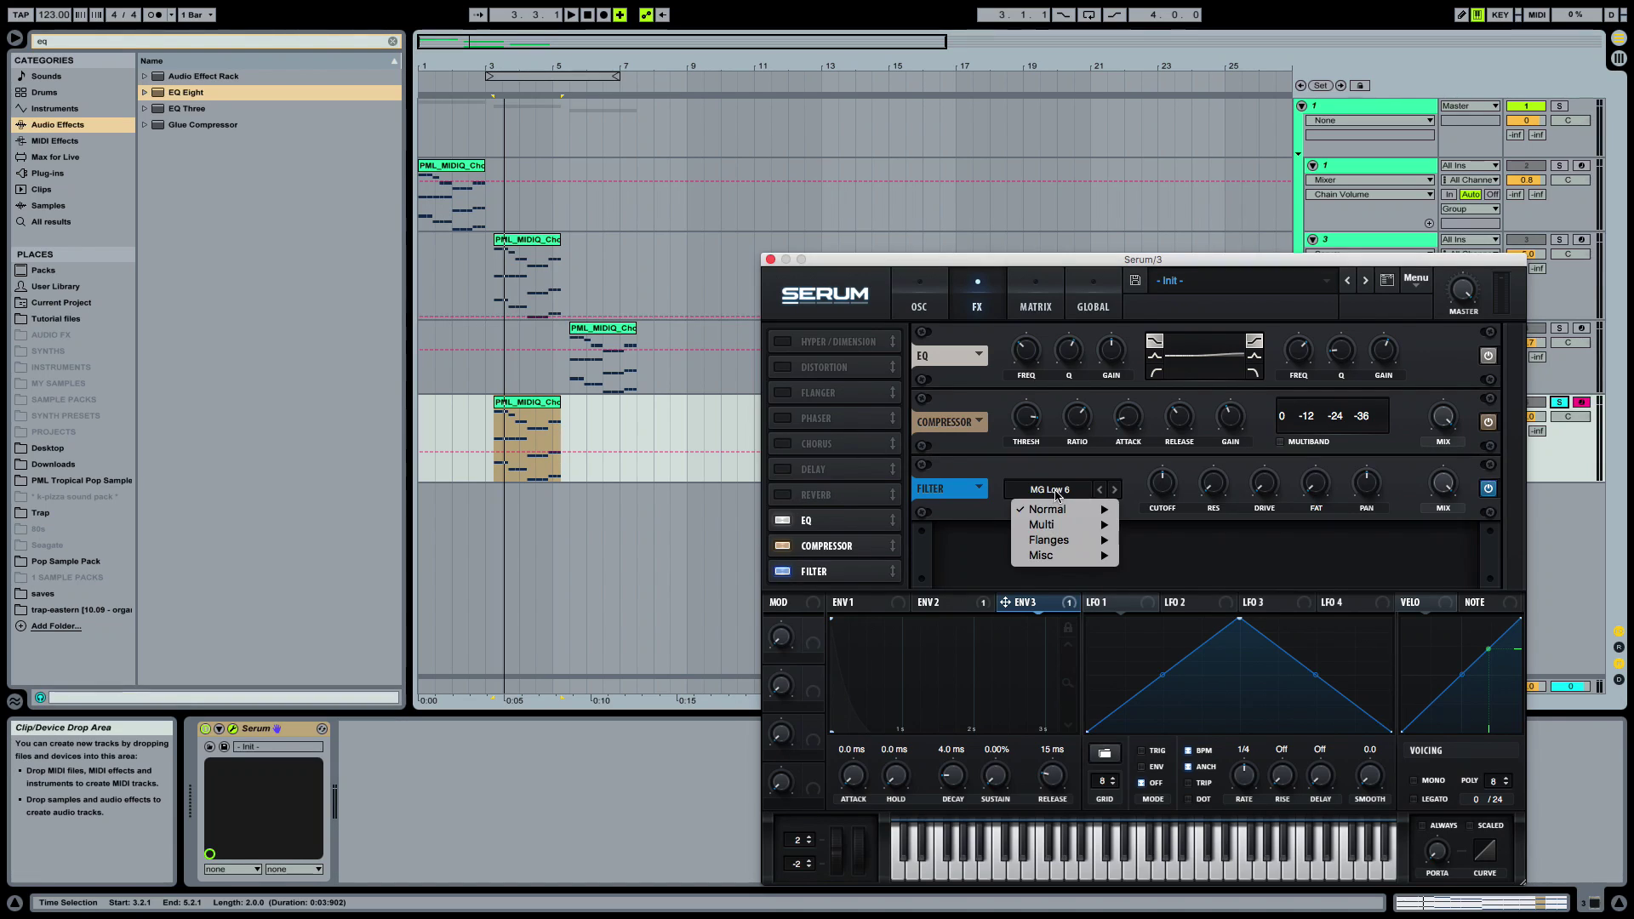
mouse_move(1050, 563)
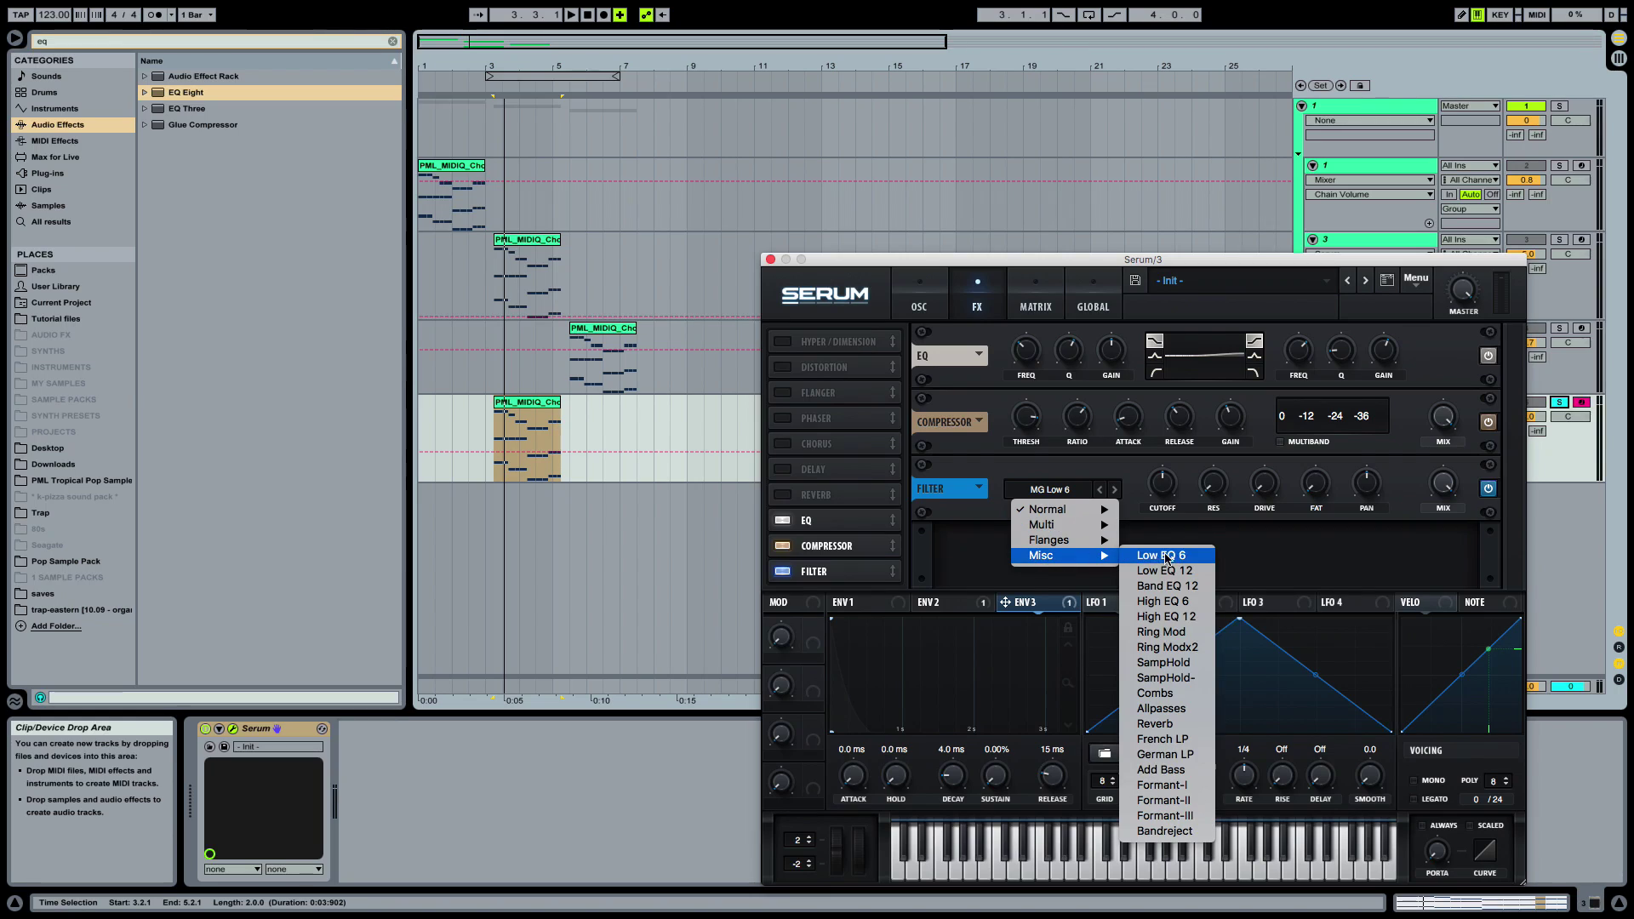
click(1176, 697)
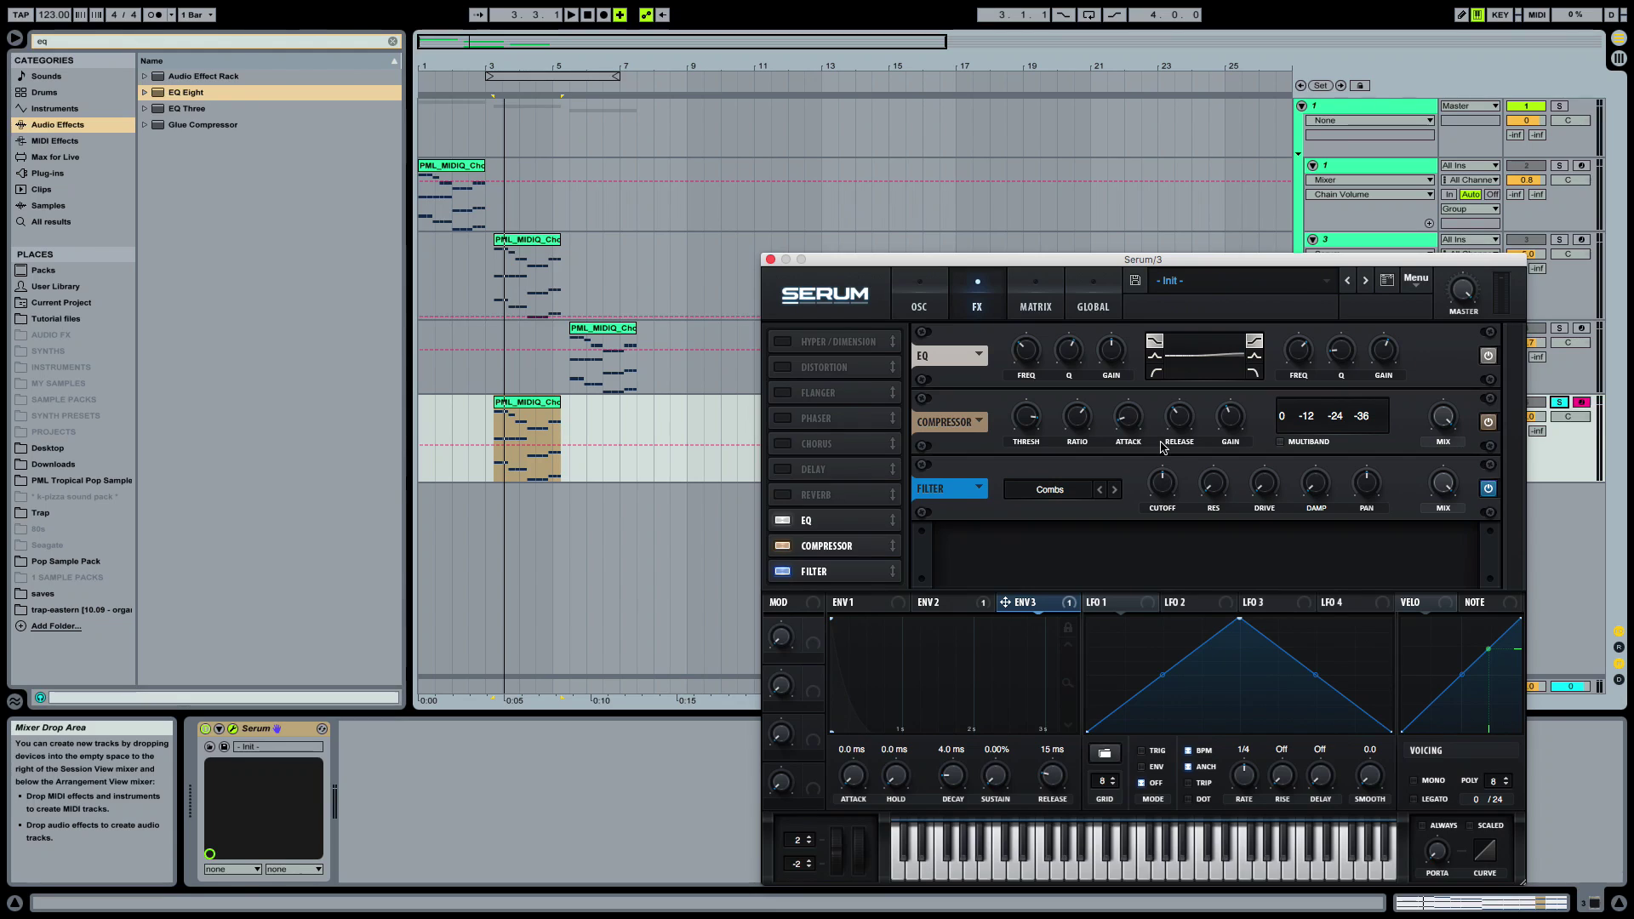
key(space)
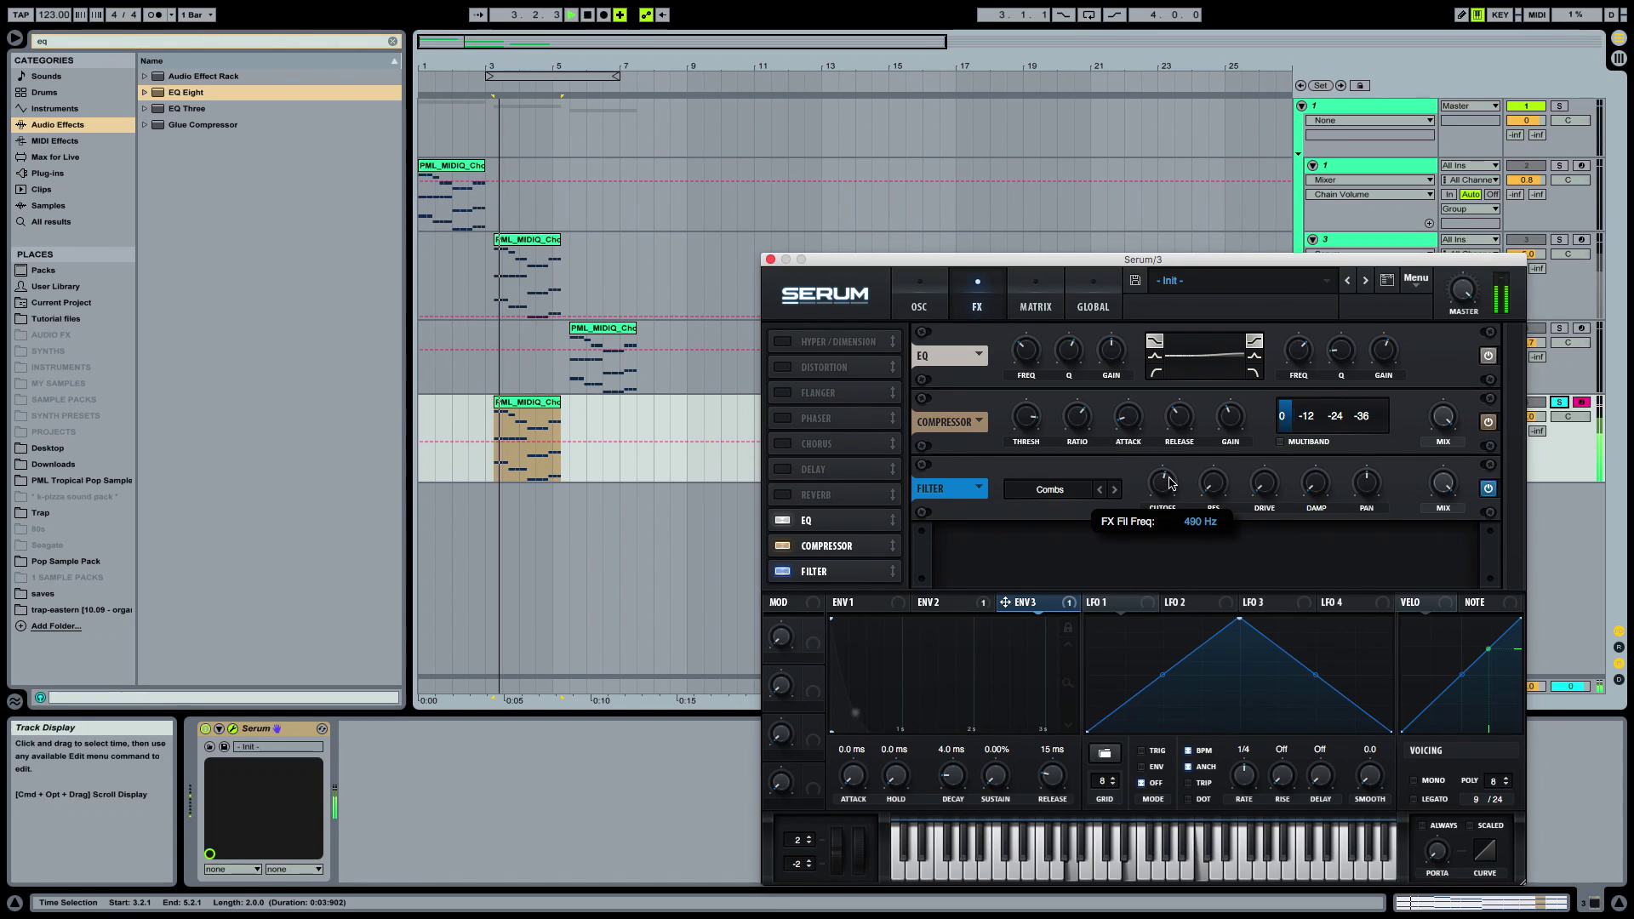
drag(1168, 466, 1177, 441)
key(space)
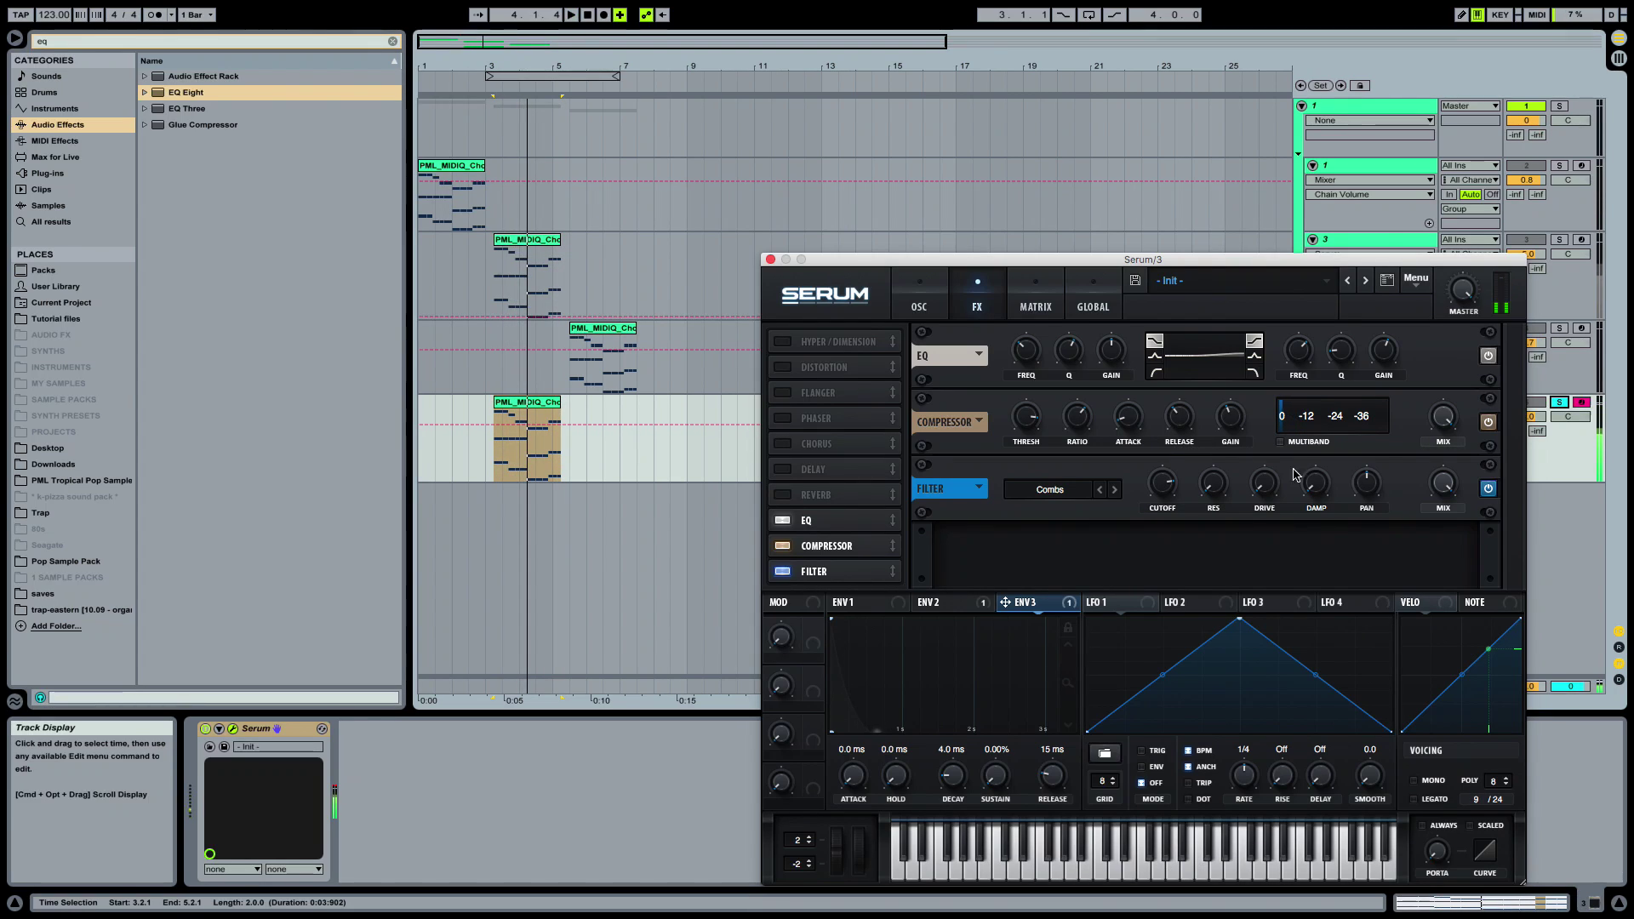
Compare the sound with the comb filter effect bypassed and enabled during playback
click(1489, 489)
key(space)
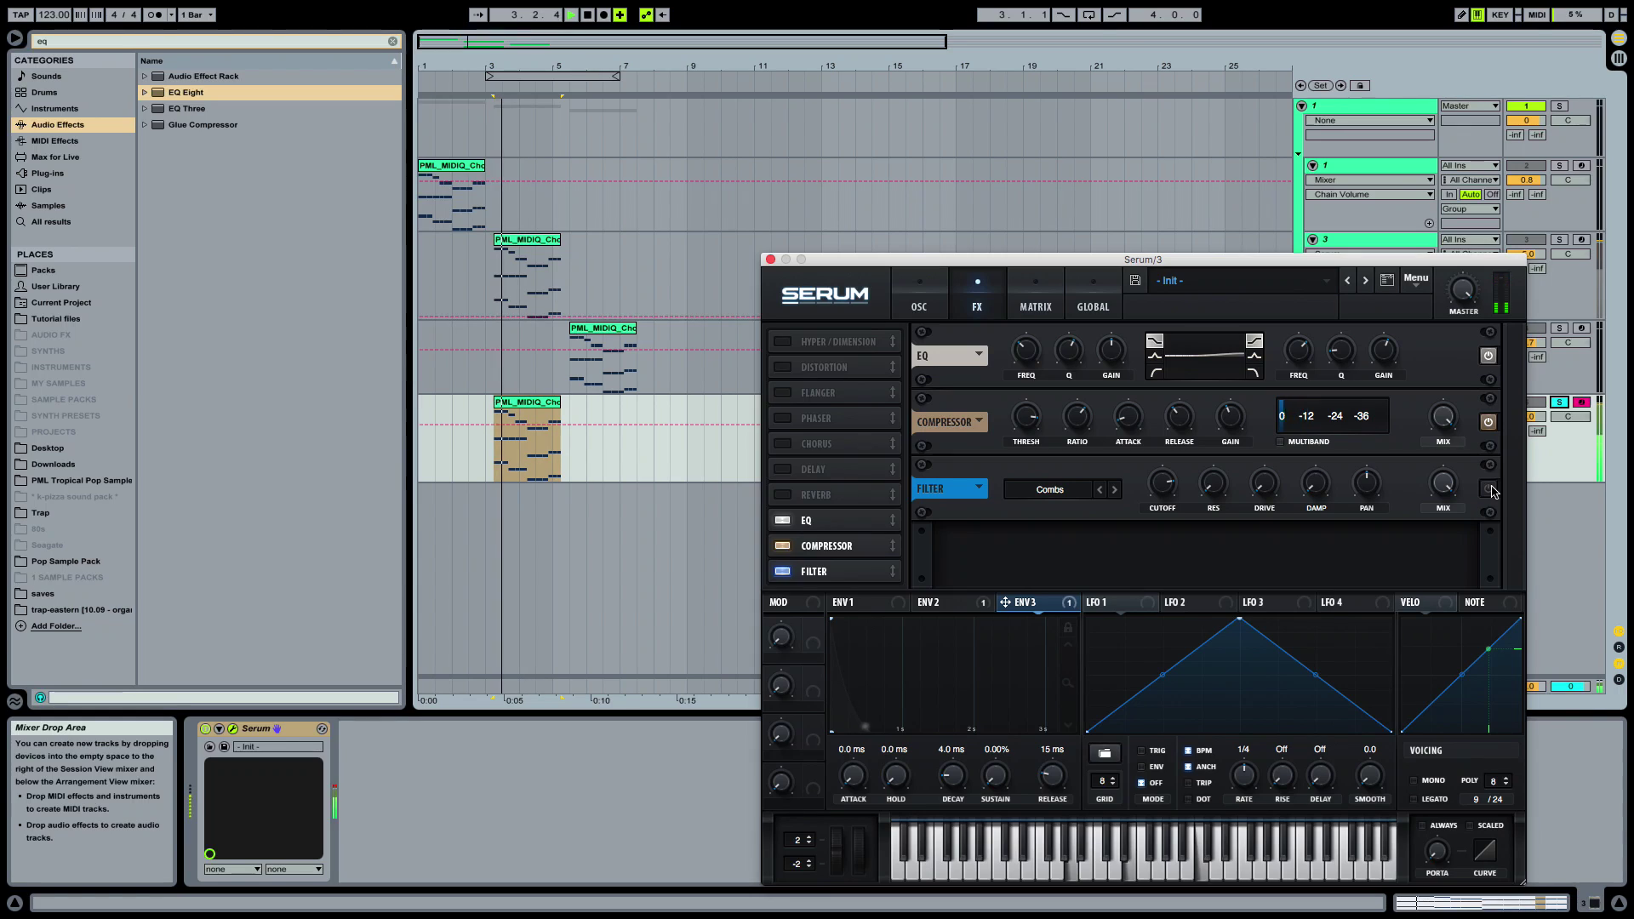
click(1489, 489)
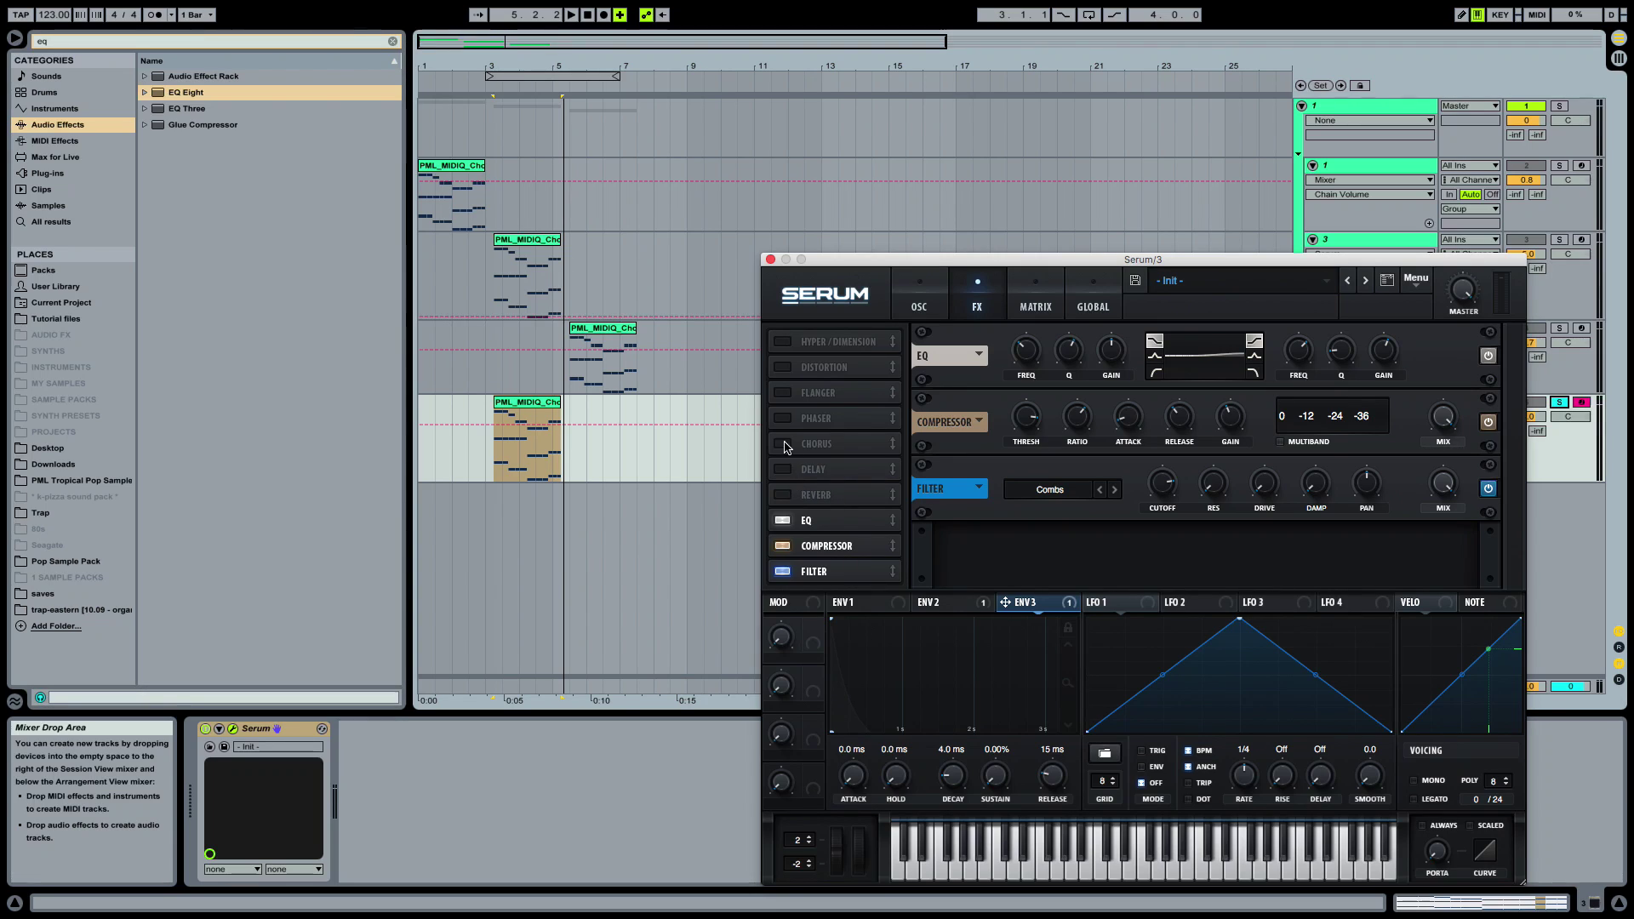
Enable the reverb effect in Plate mode, set its size to 20% and adjust its mix while auditioning
click(780, 493)
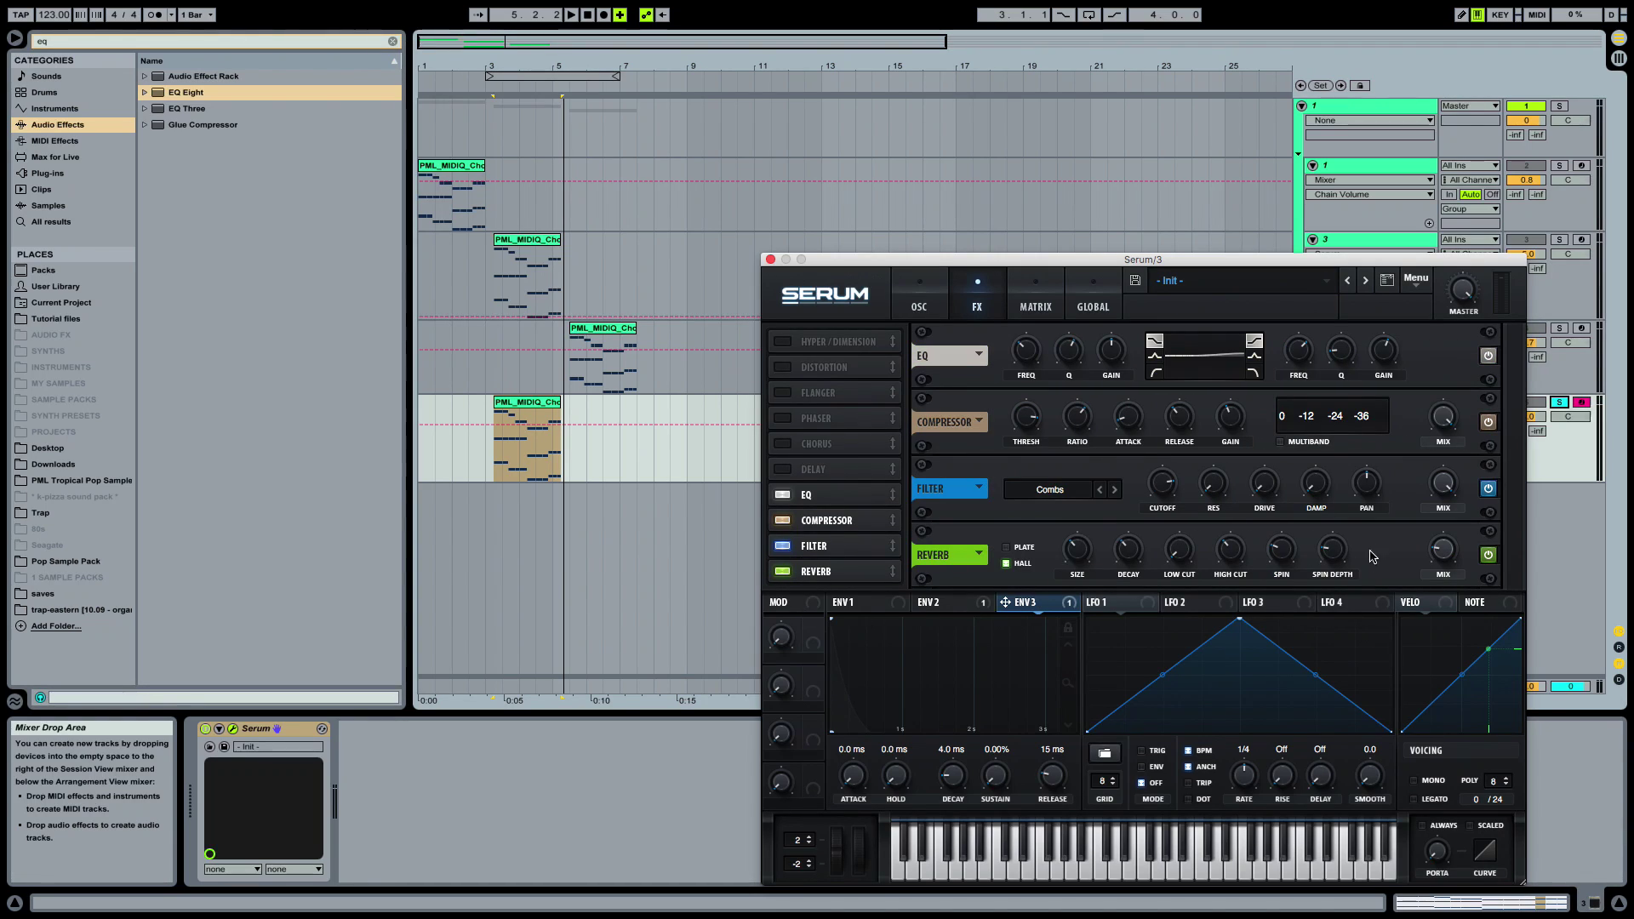
double_click(1080, 551)
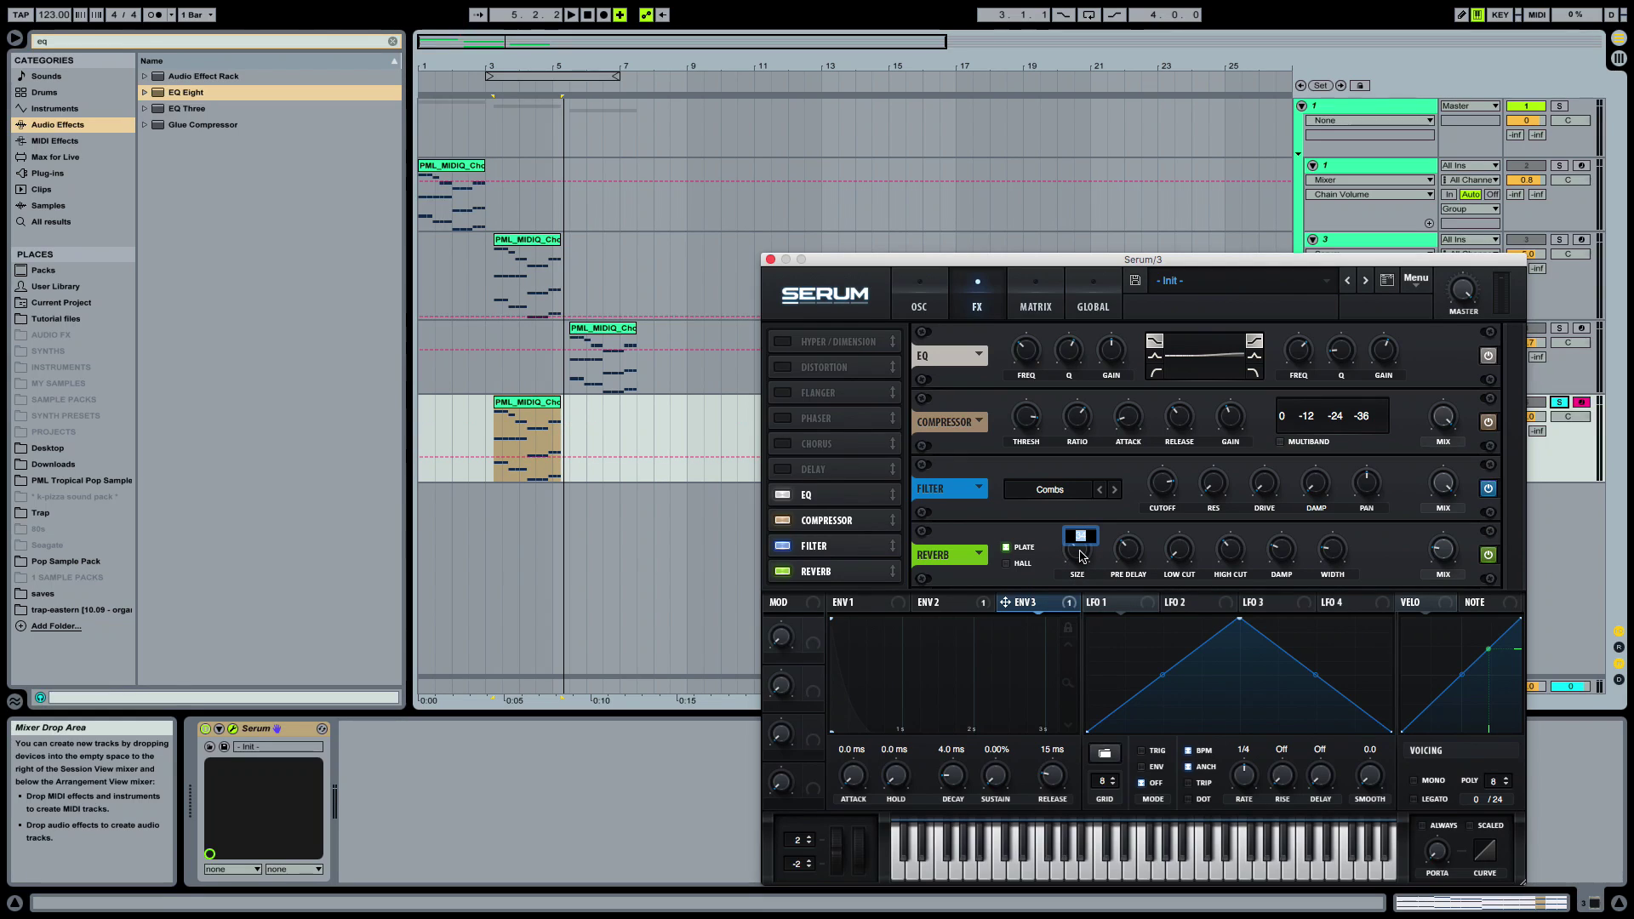
text(20)
key(Return)
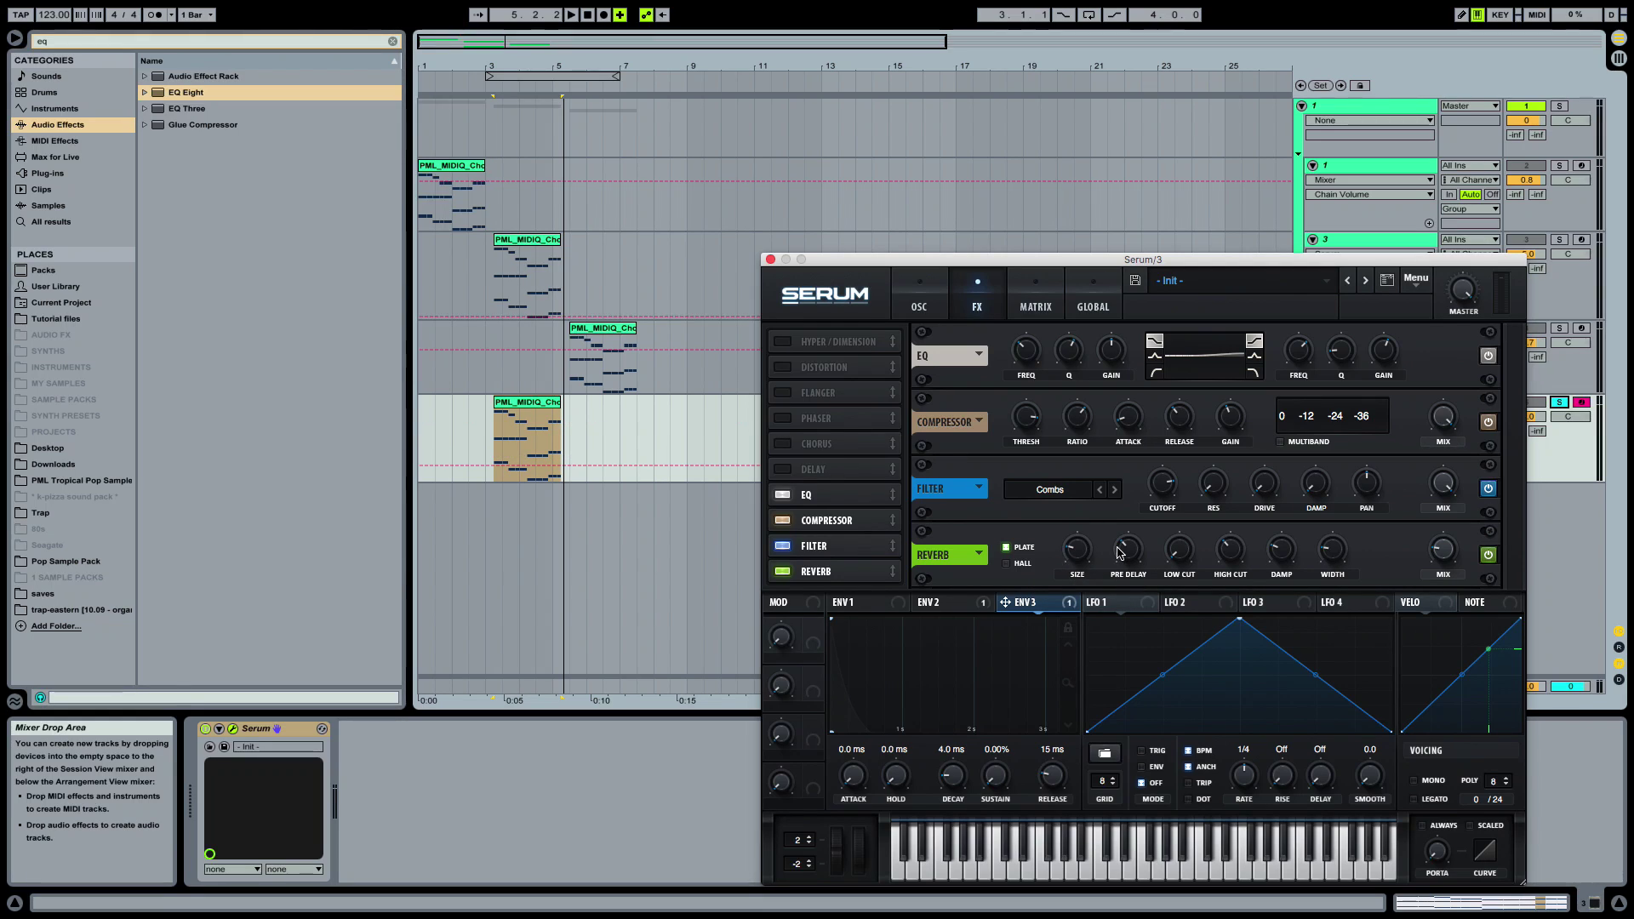
key(space)
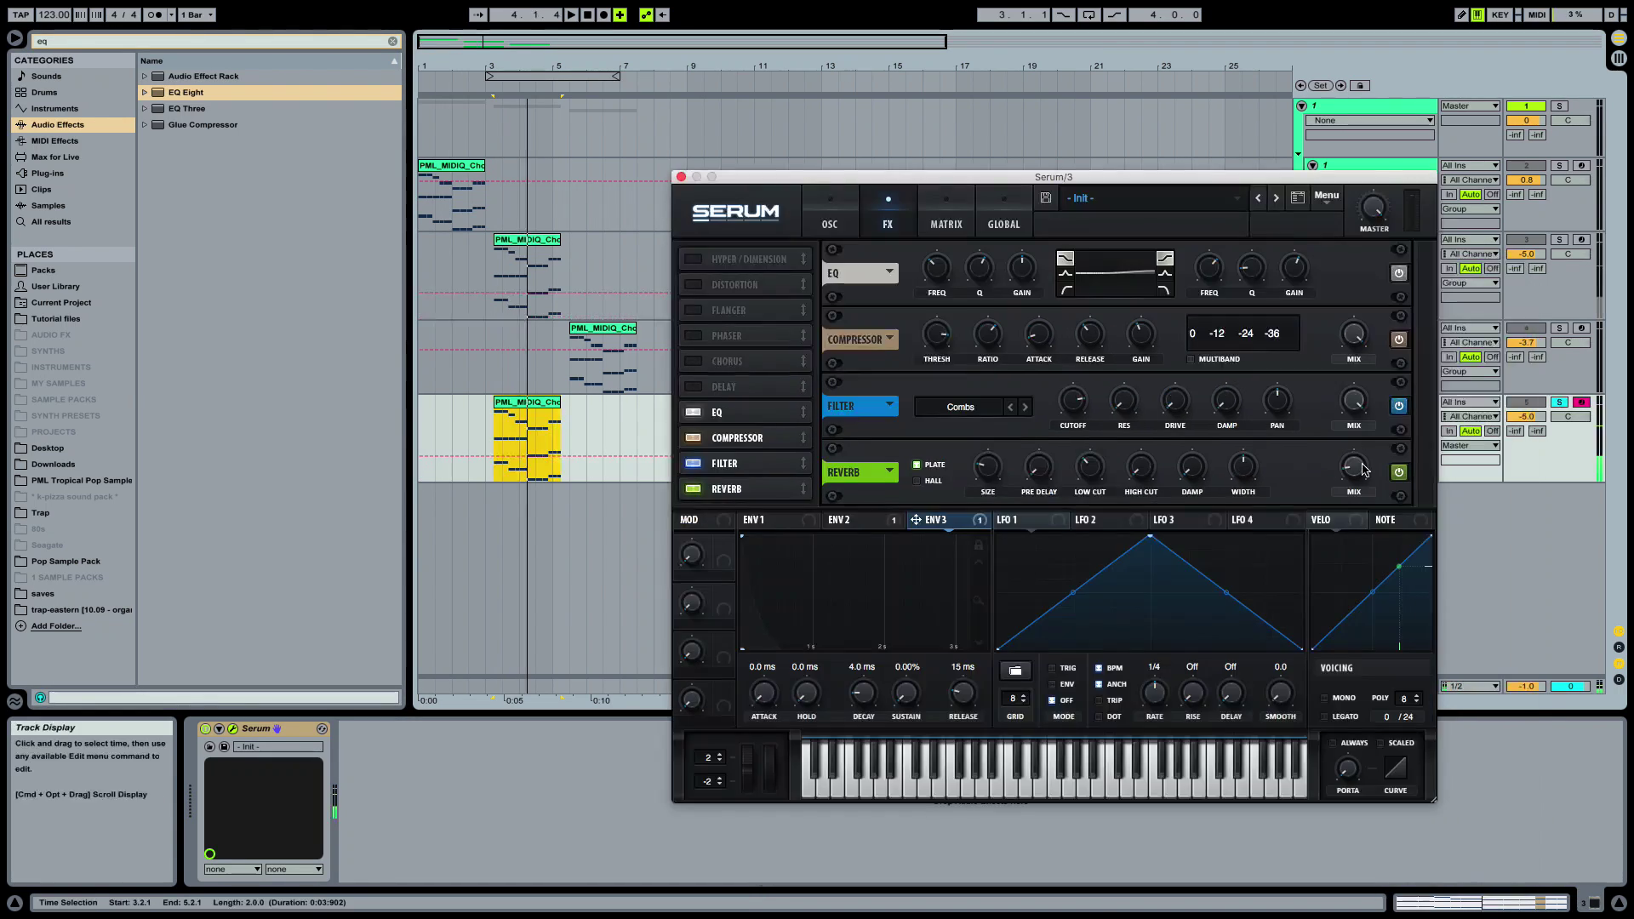
drag(1357, 463, 1354, 460)
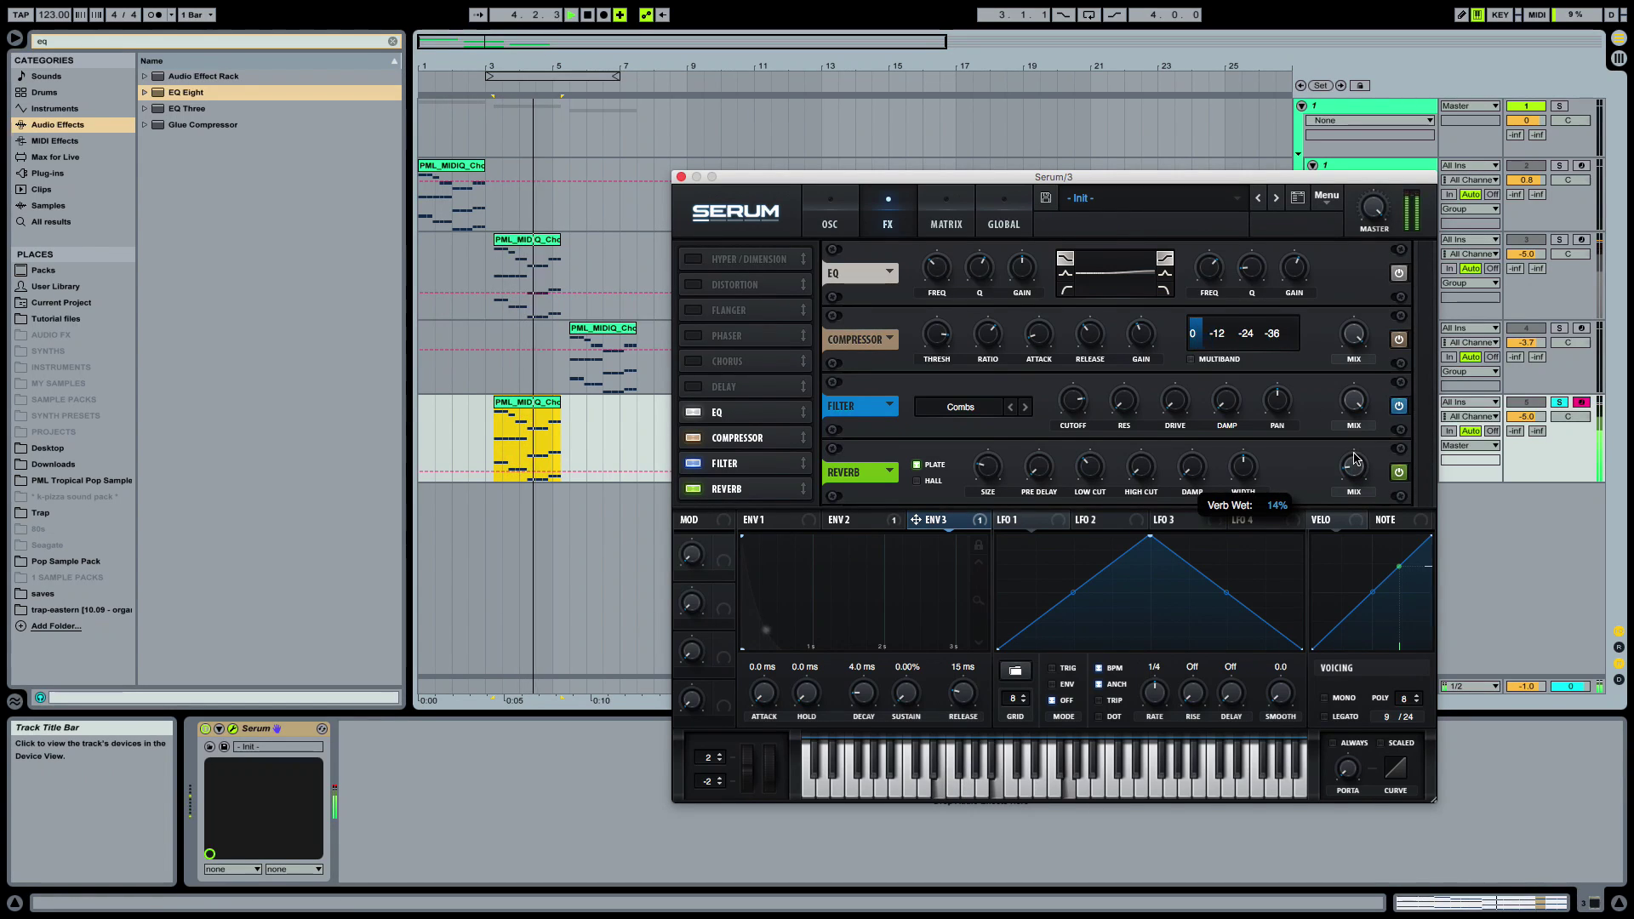
key(space)
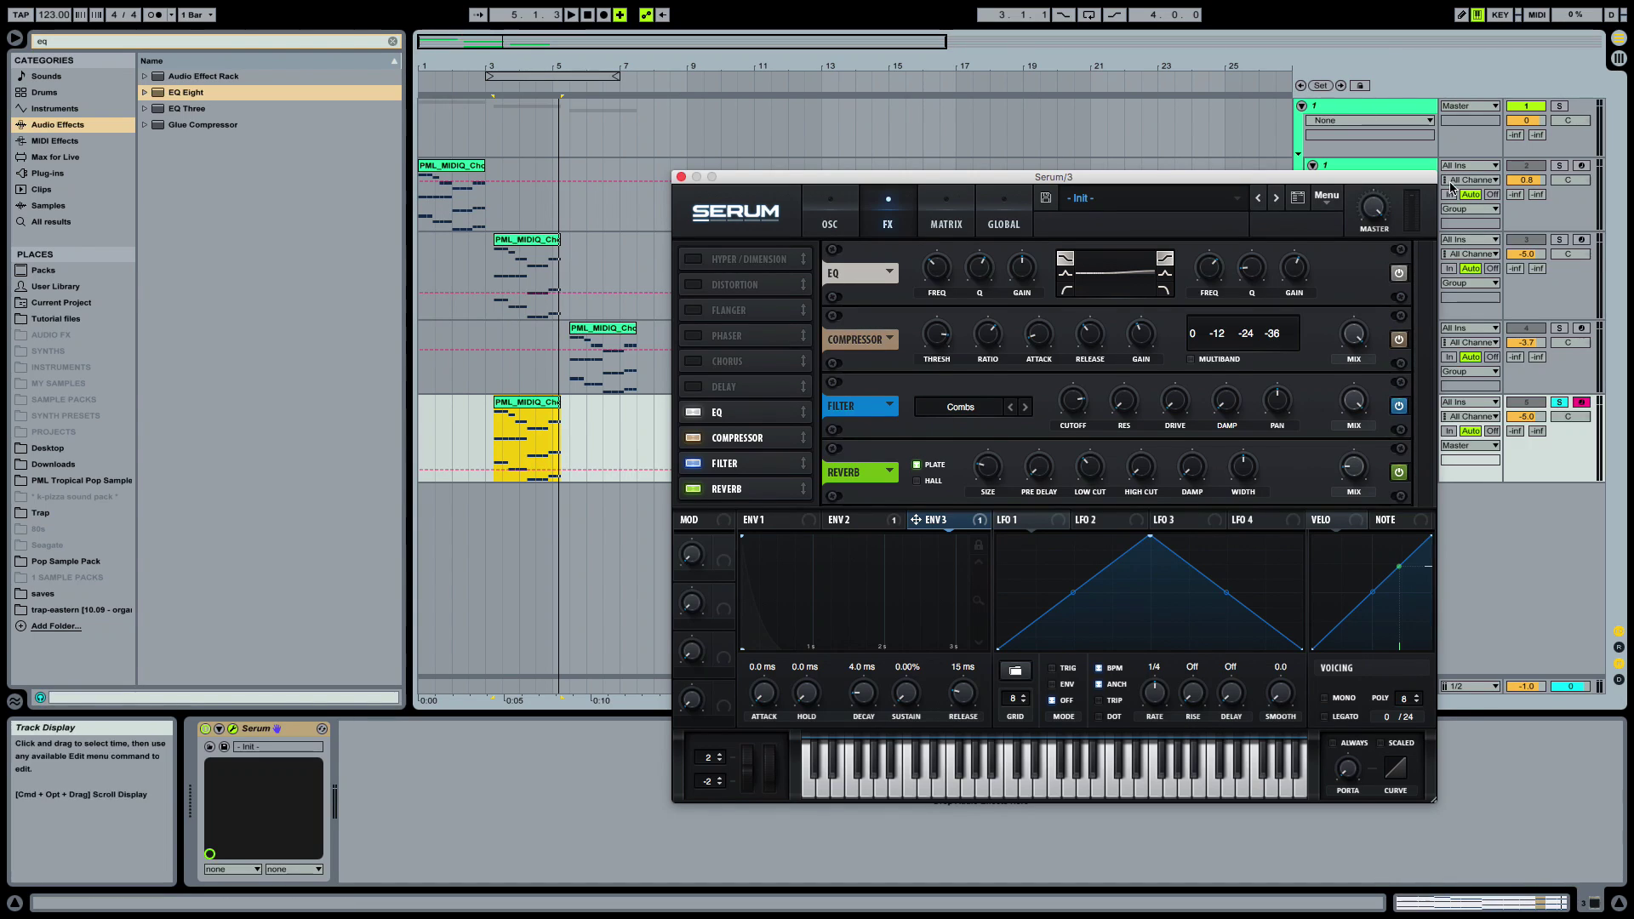
Close the Serum window and play the original second layer against the rebuilt one for comparison
click(681, 177)
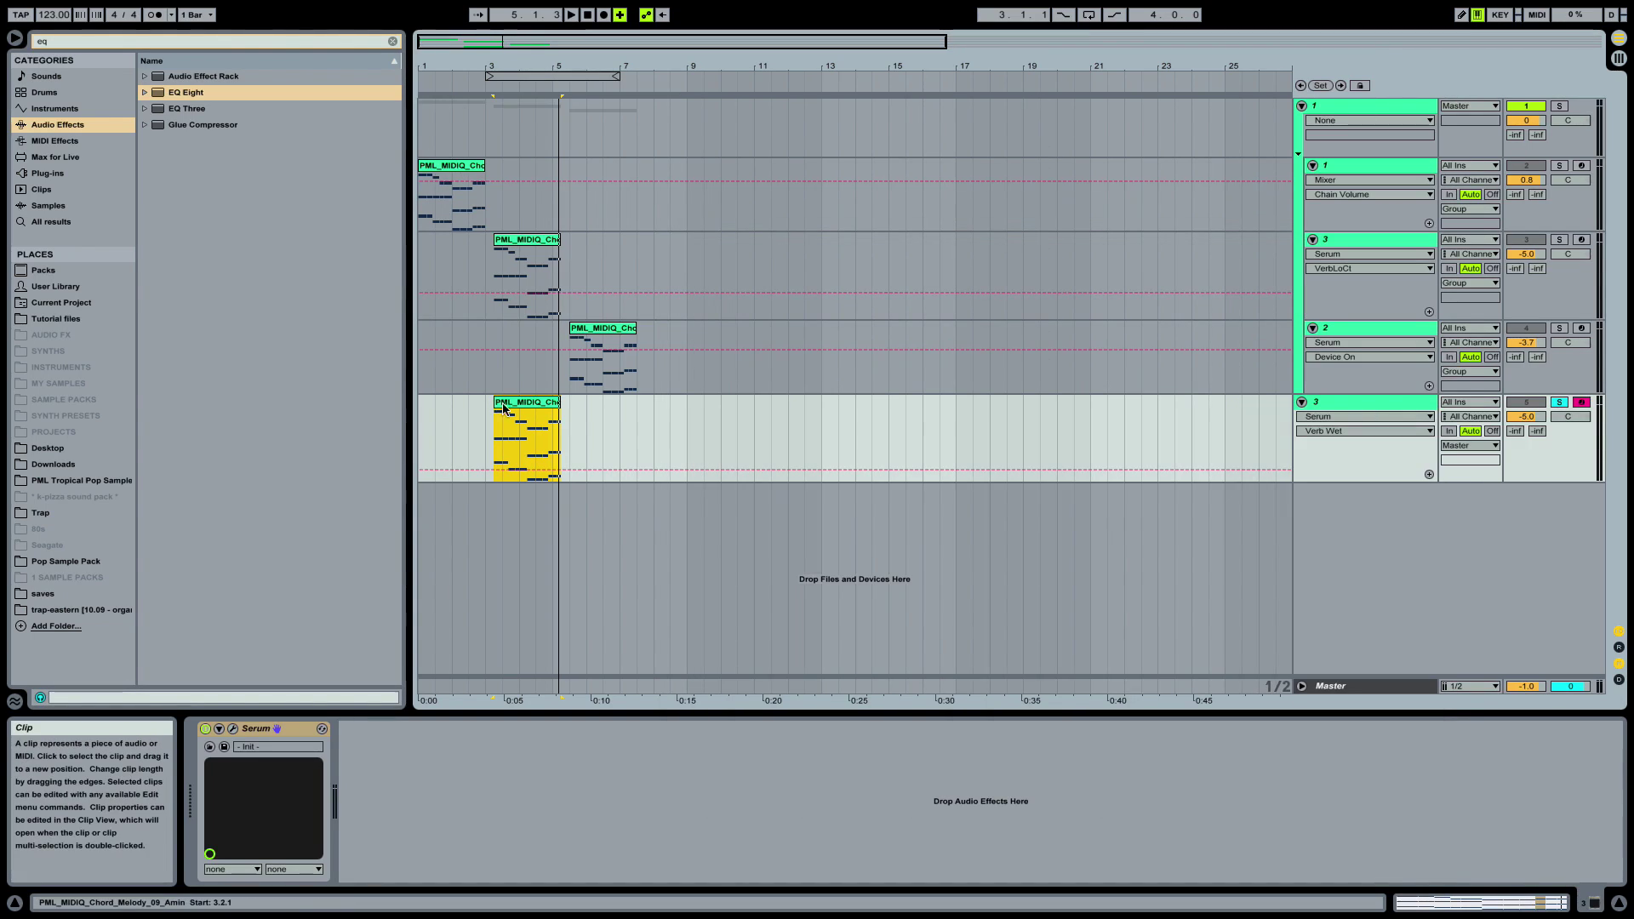
click(527, 243)
key(space)
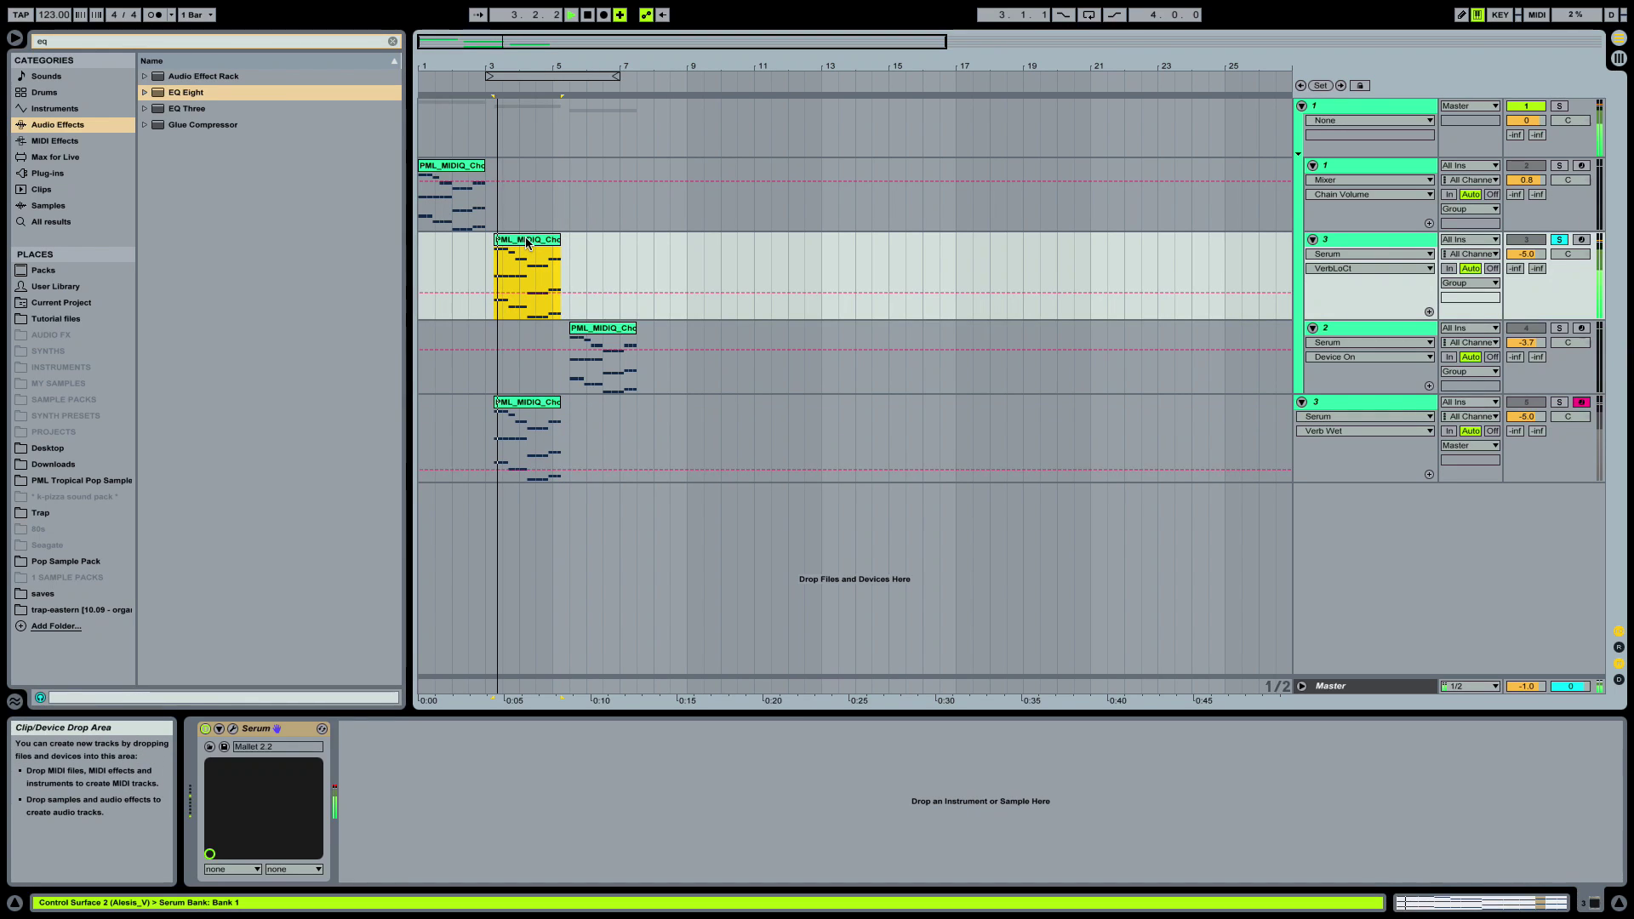
click(1557, 404)
click(550, 407)
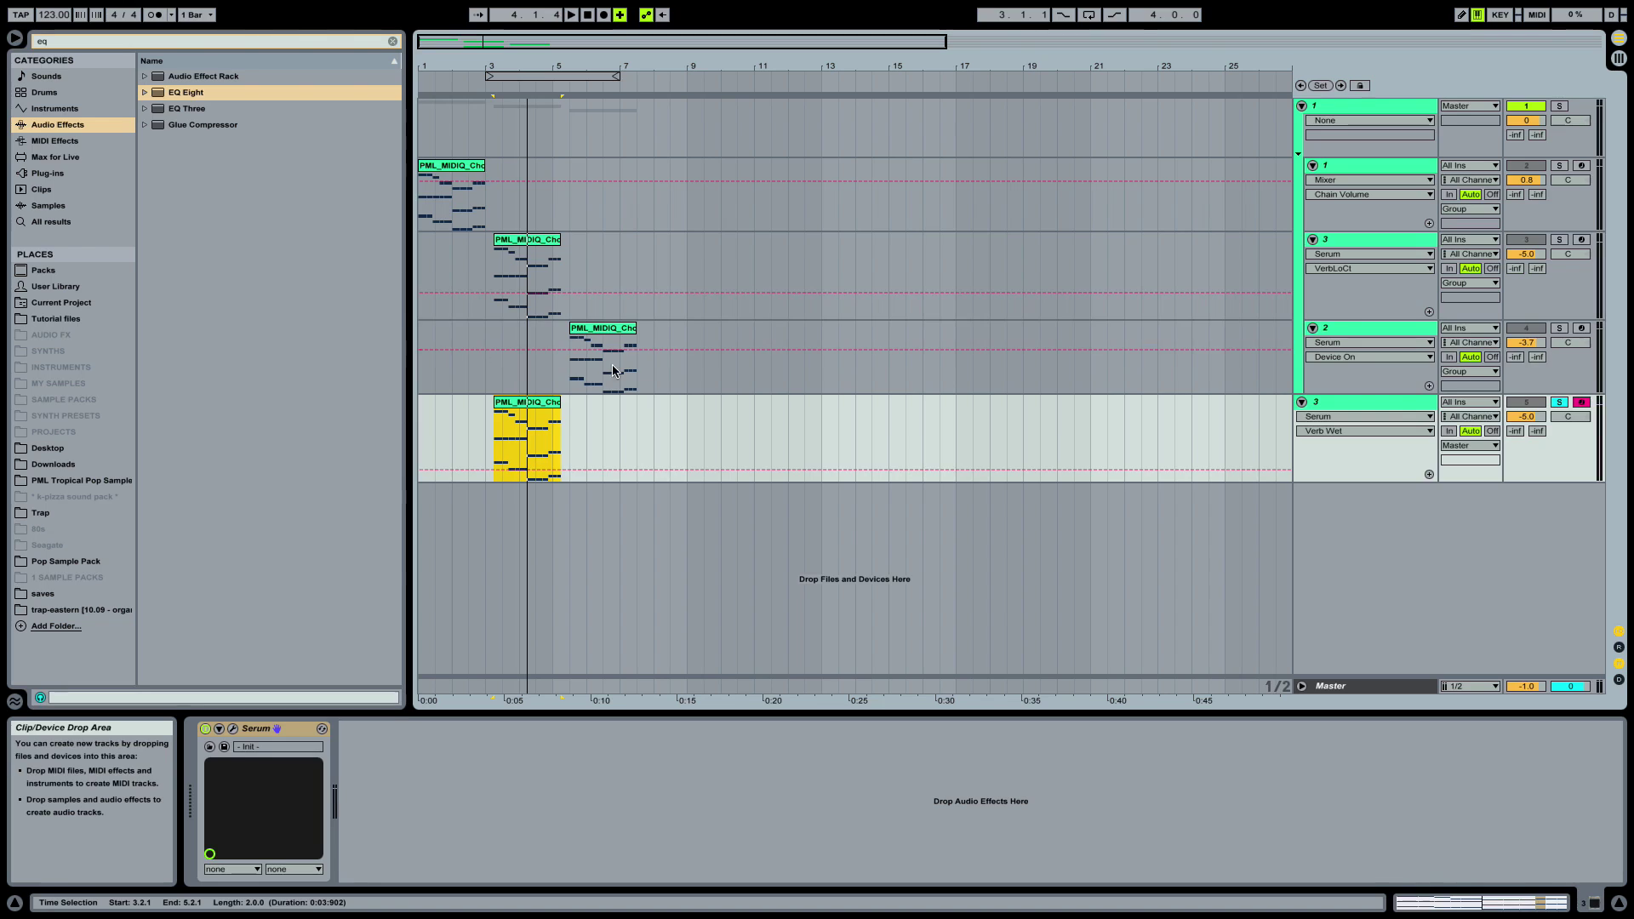
Replace the rebuilt layer's track with a duplicate of track 2 and initialize the duplicate's Serum preset
click(1371, 402)
key(Delete)
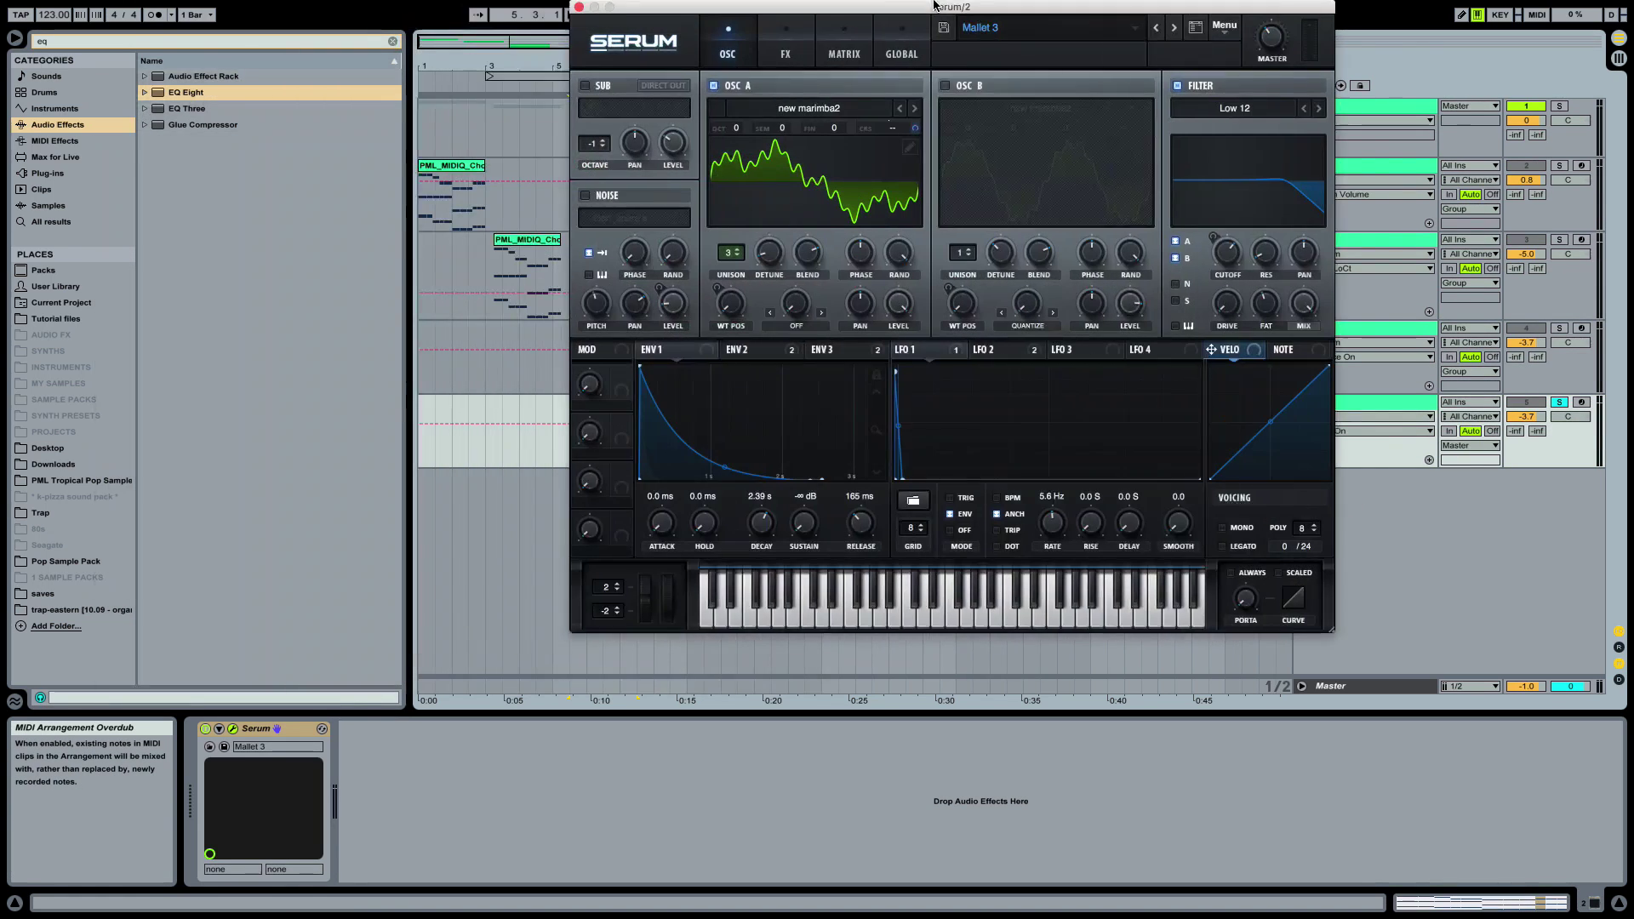
drag(934, 6, 979, 100)
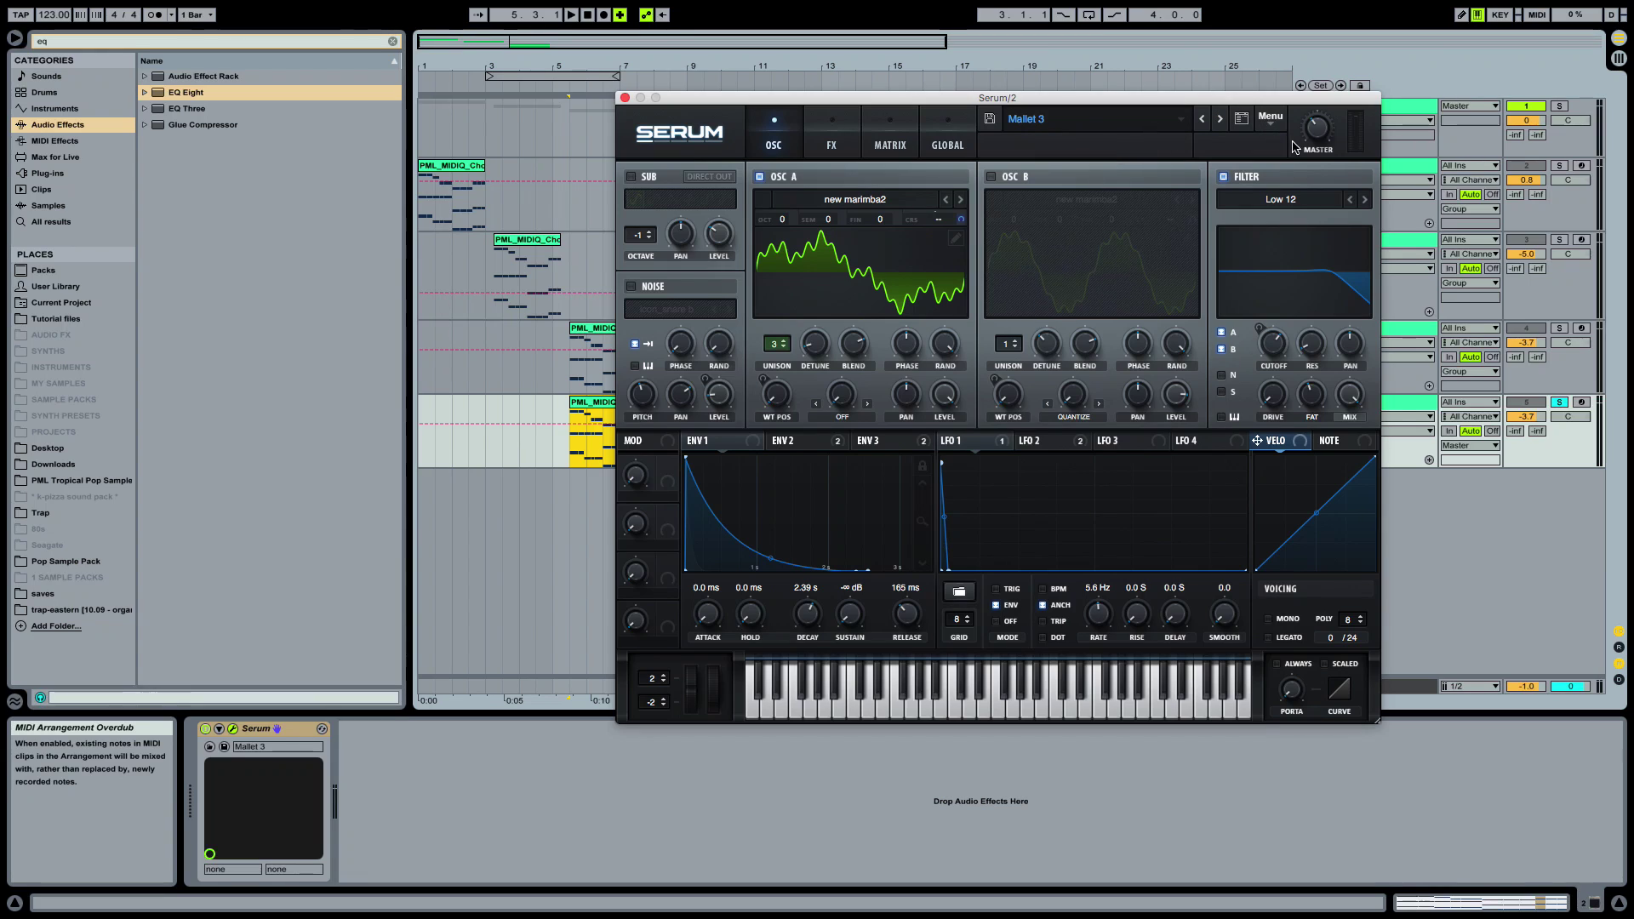
click(1271, 117)
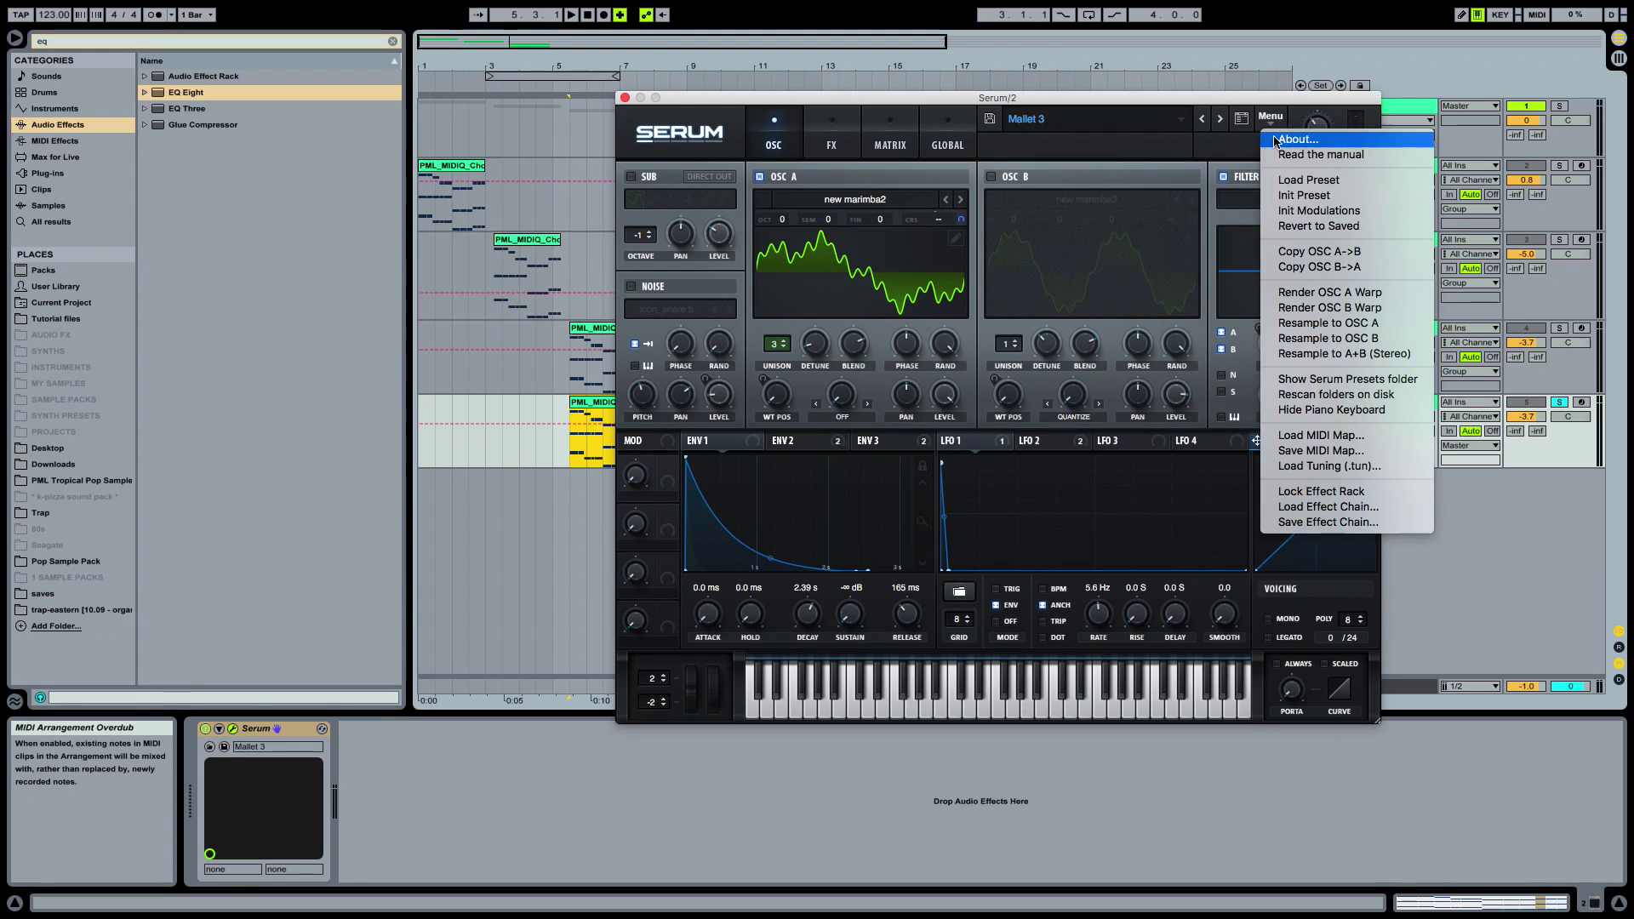
click(1282, 205)
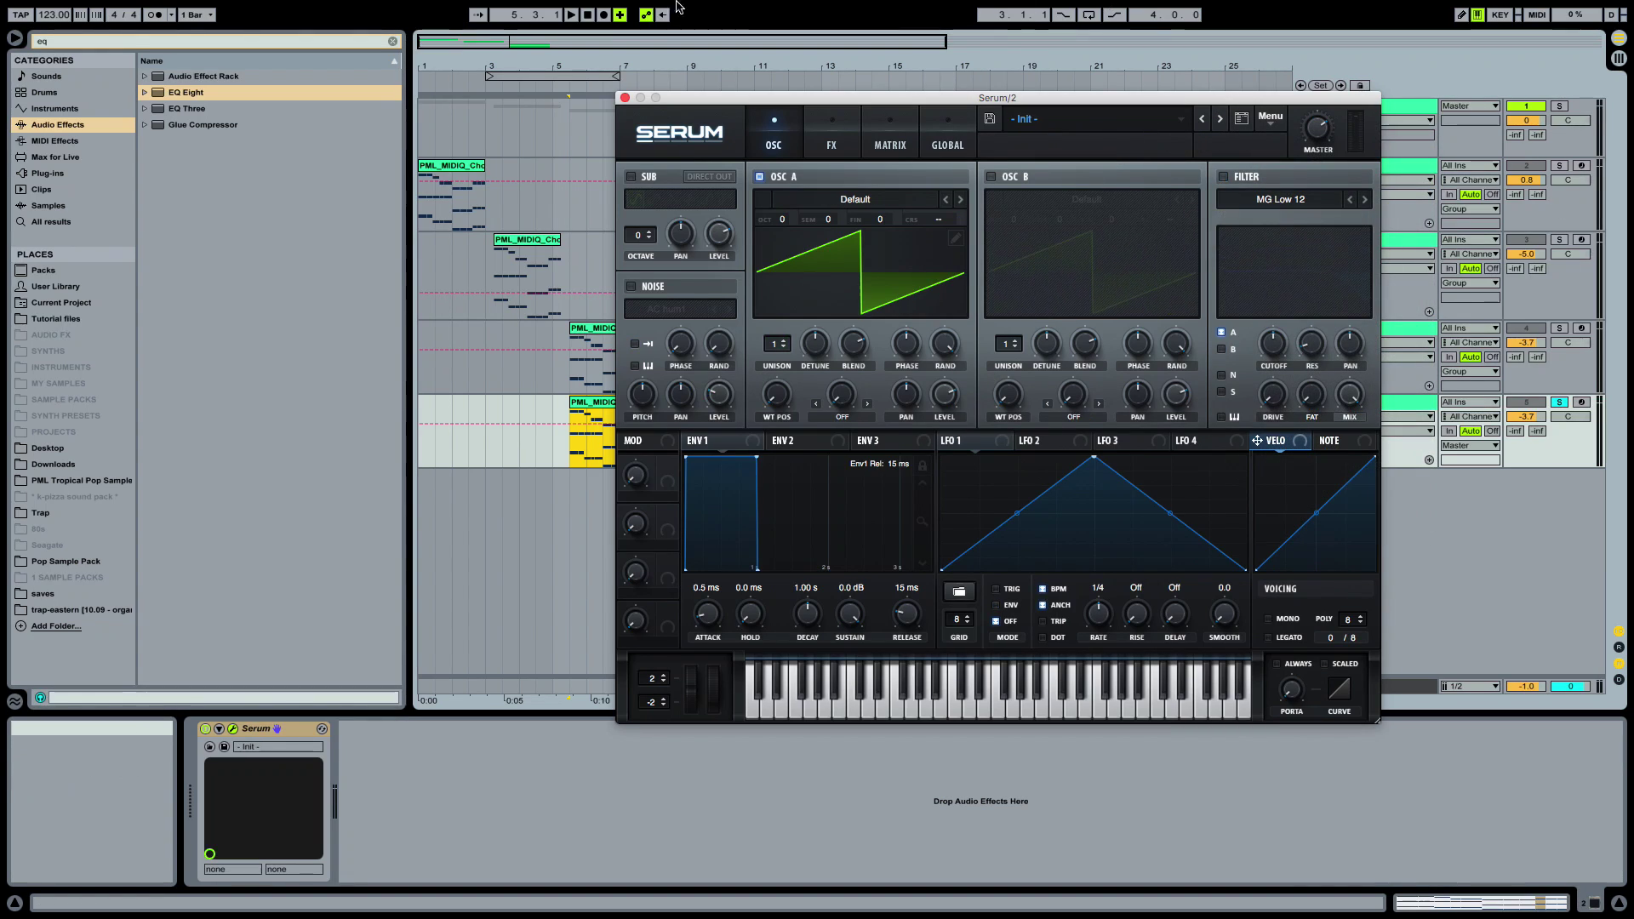
Move the Serum window aside and play the original Mallet 3 layer as a reference, returning to the duplicate track
click(694, 110)
click(786, 104)
drag(785, 97, 698, 633)
key(Up)
key(space)
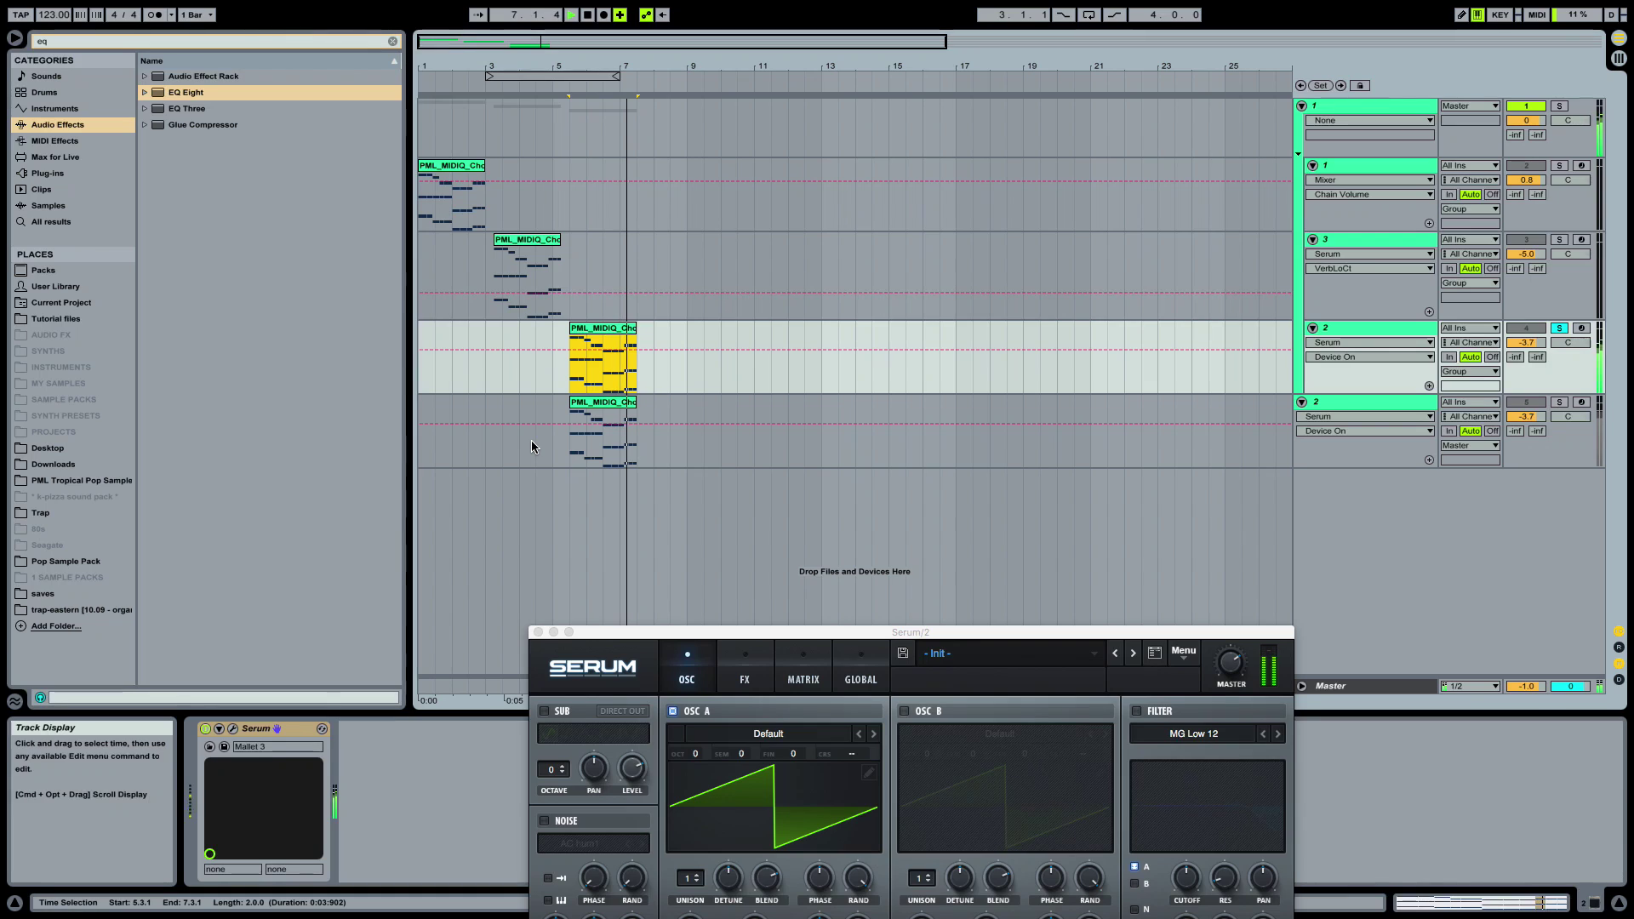
key(space)
key(Down)
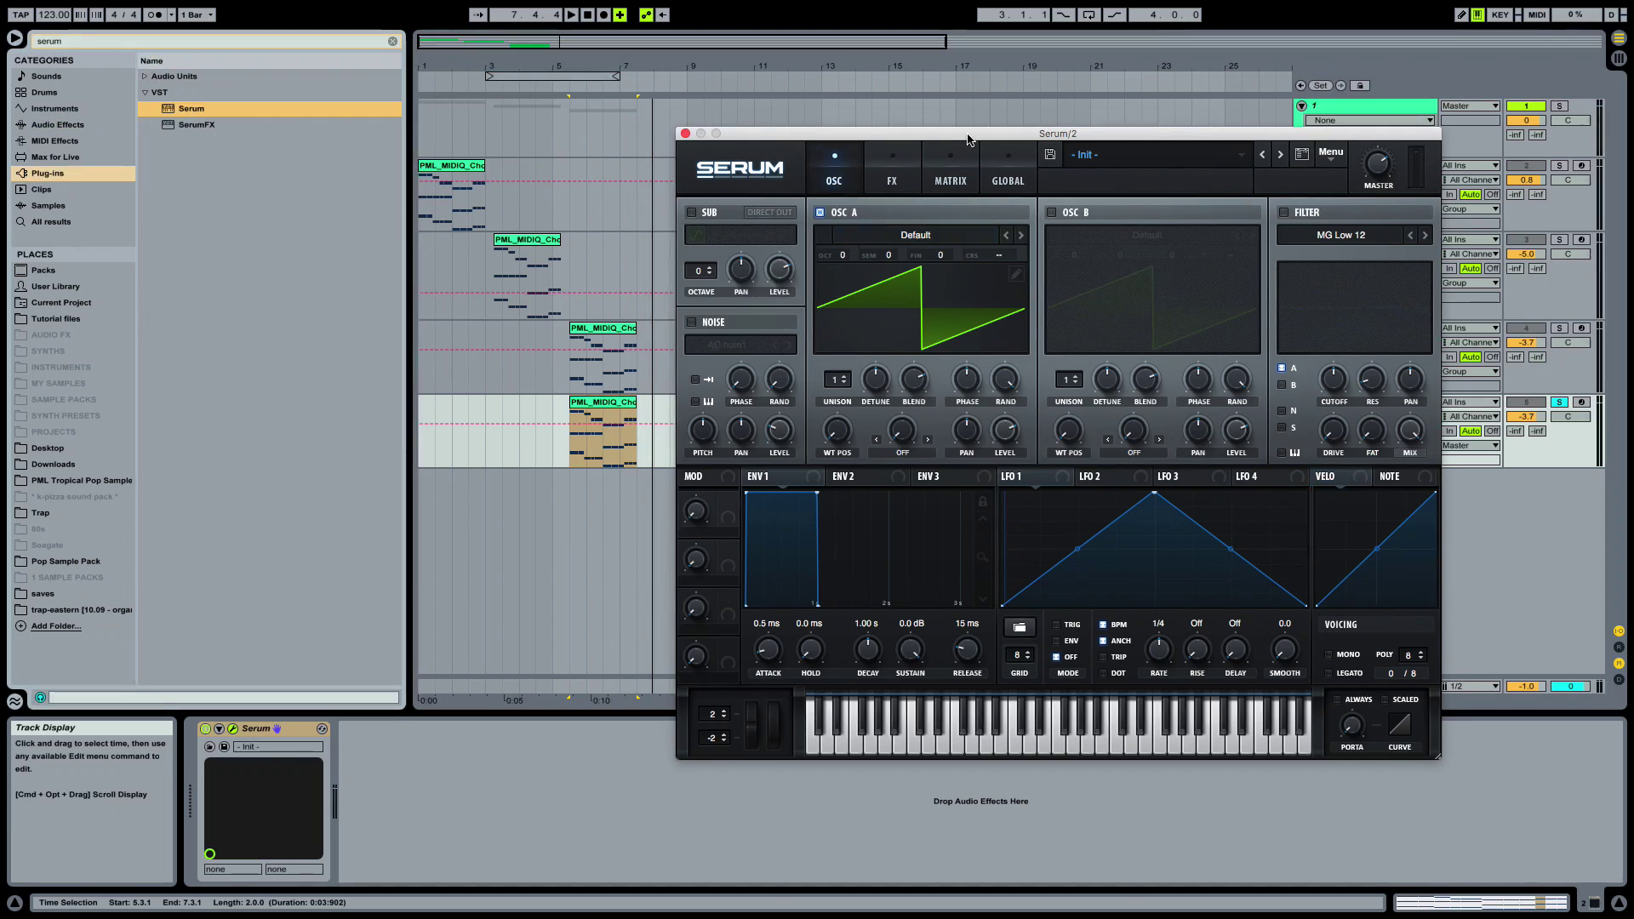
Open oscillator A's wavetable editor and reduce the waveform to its first harmonic, auditioning the tone
click(1017, 274)
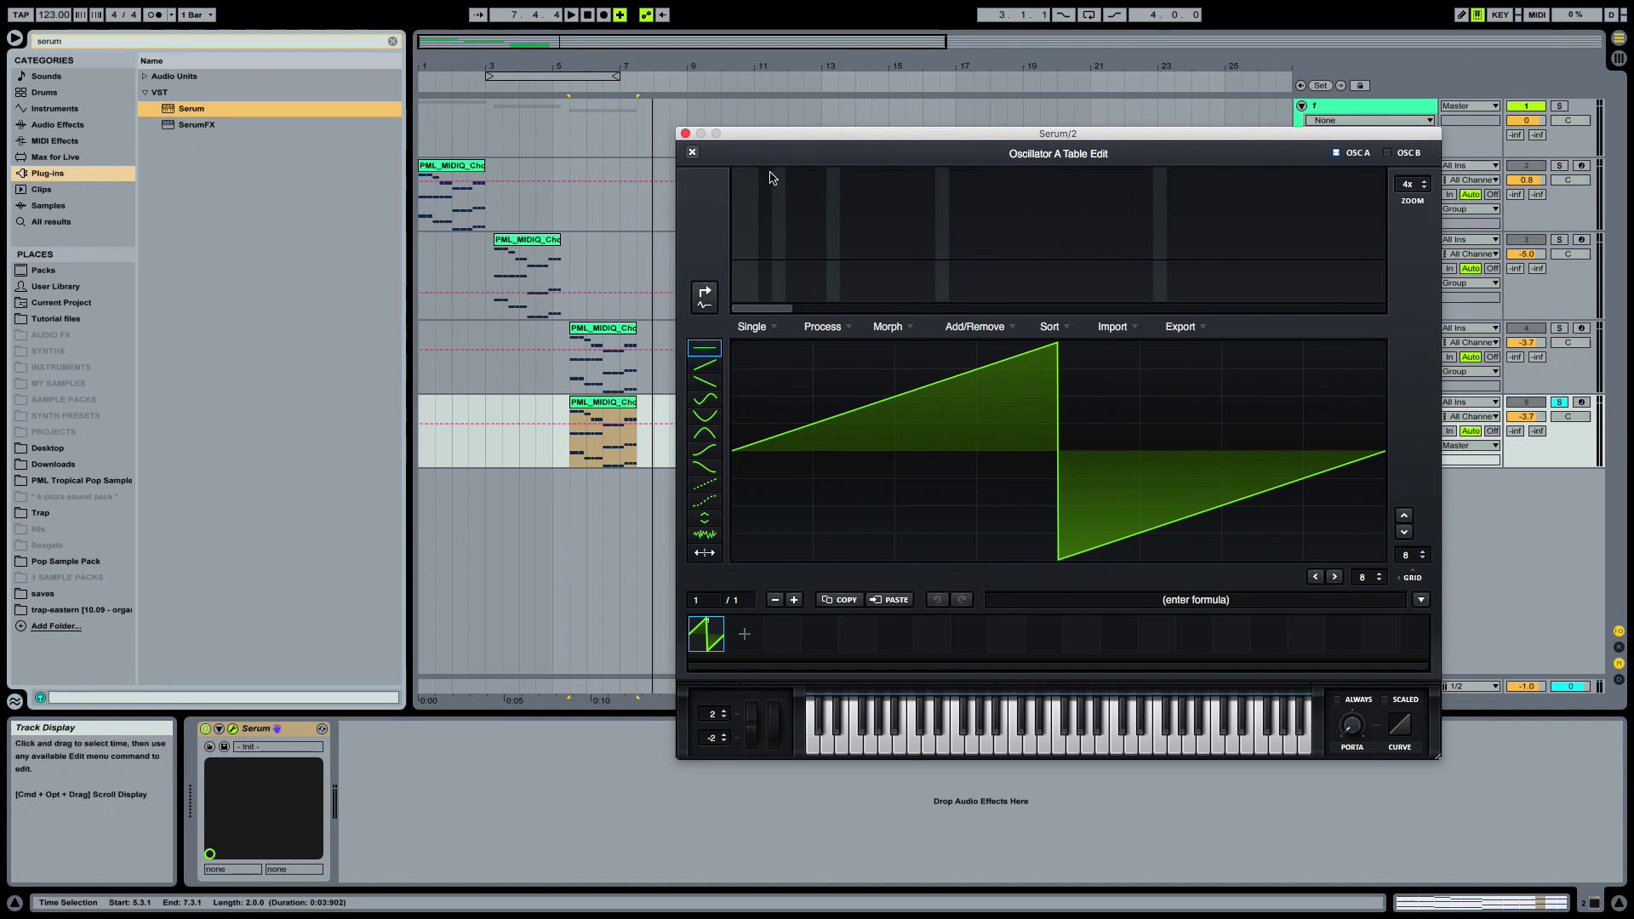
click(739, 175)
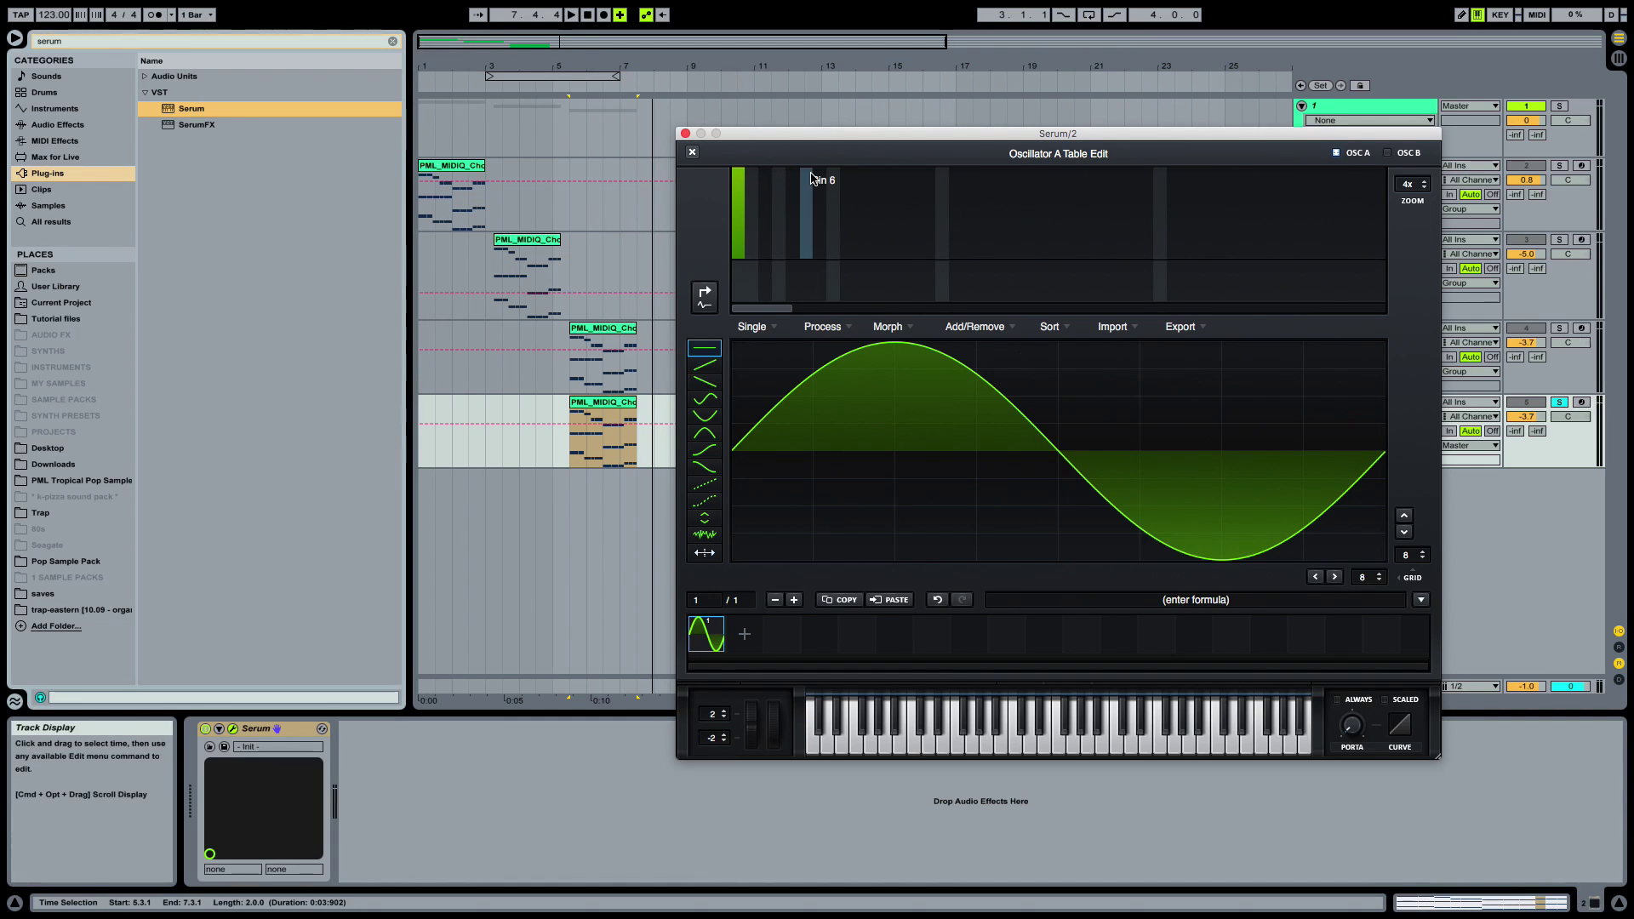
key(space)
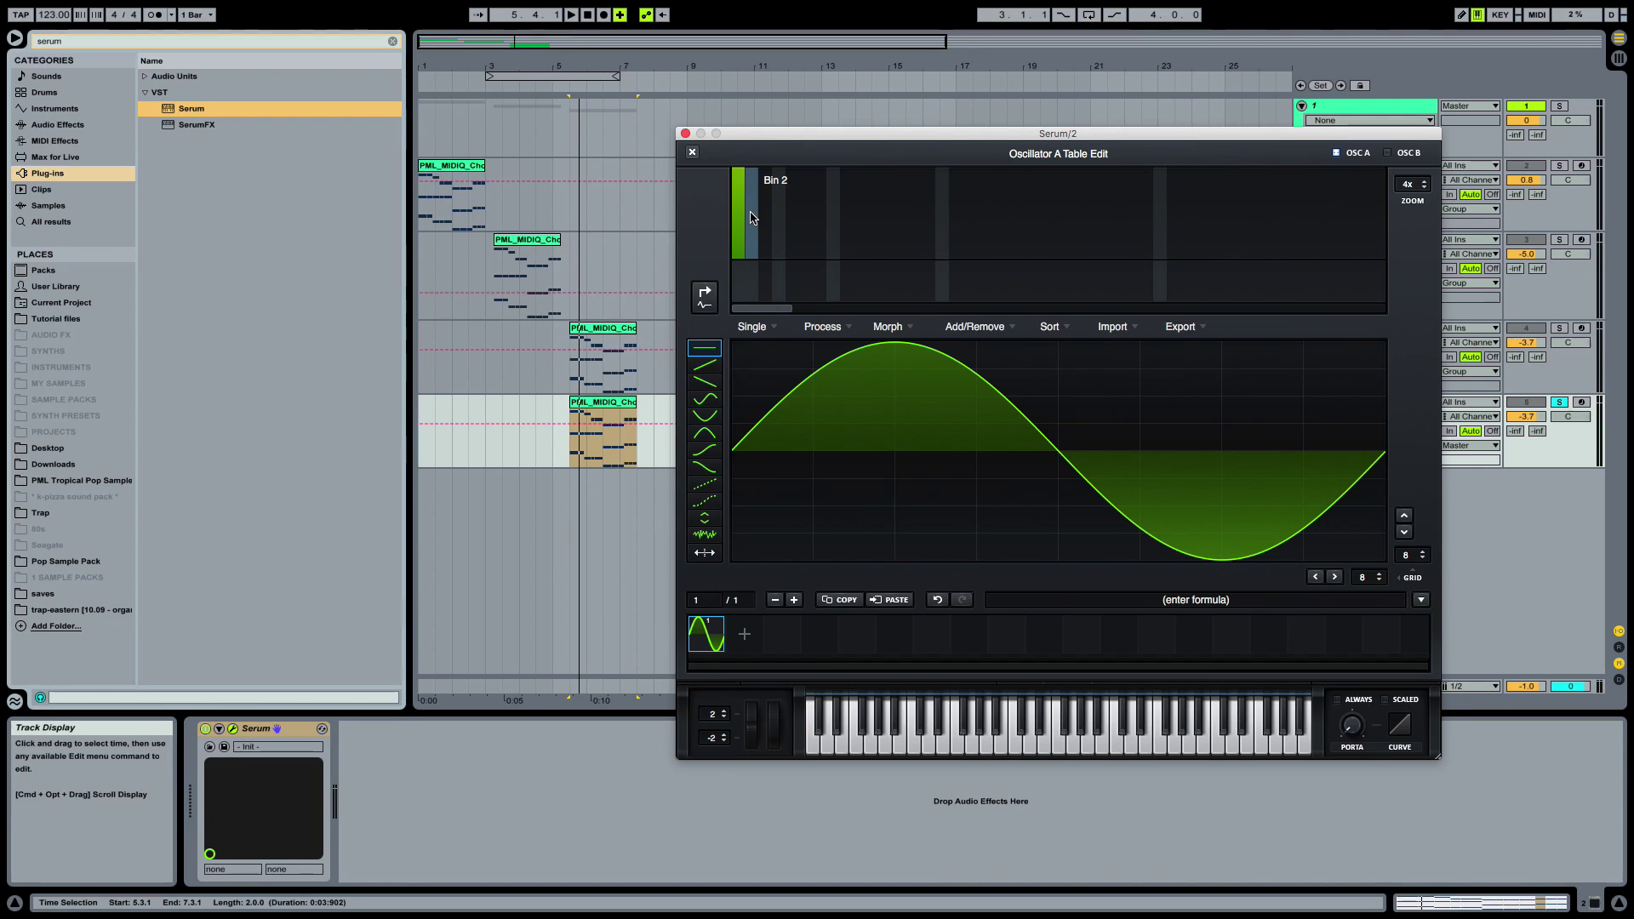
Try adding harmonics in bins 4, 8 and 12 at just over half height while auditioning, and clear them again
click(779, 207)
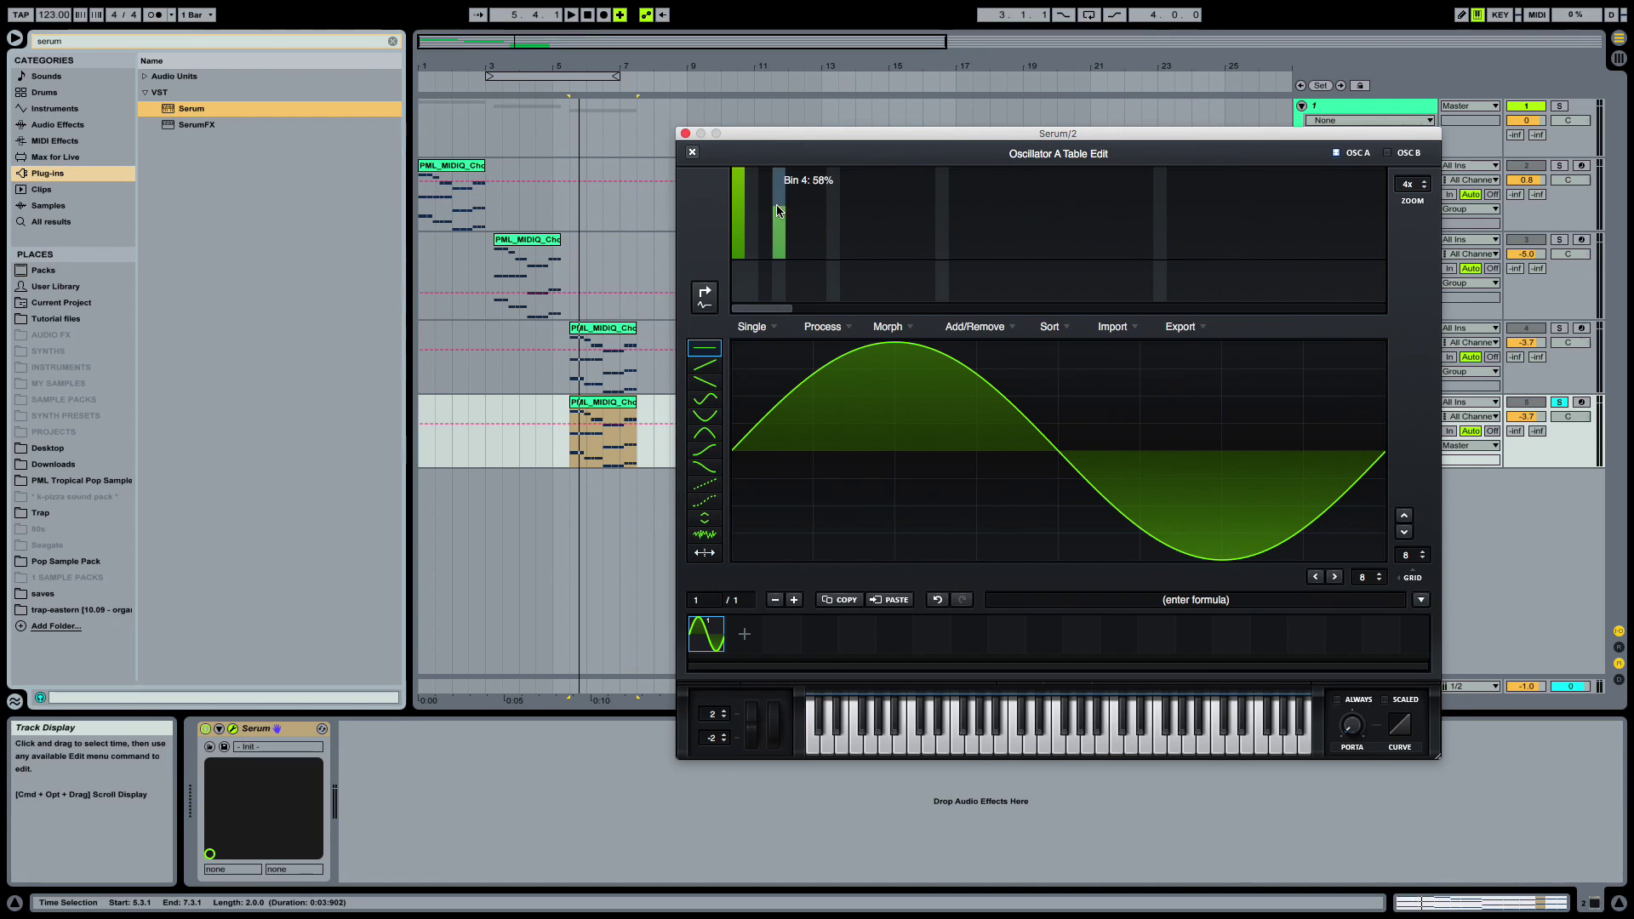
click(837, 208)
click(888, 210)
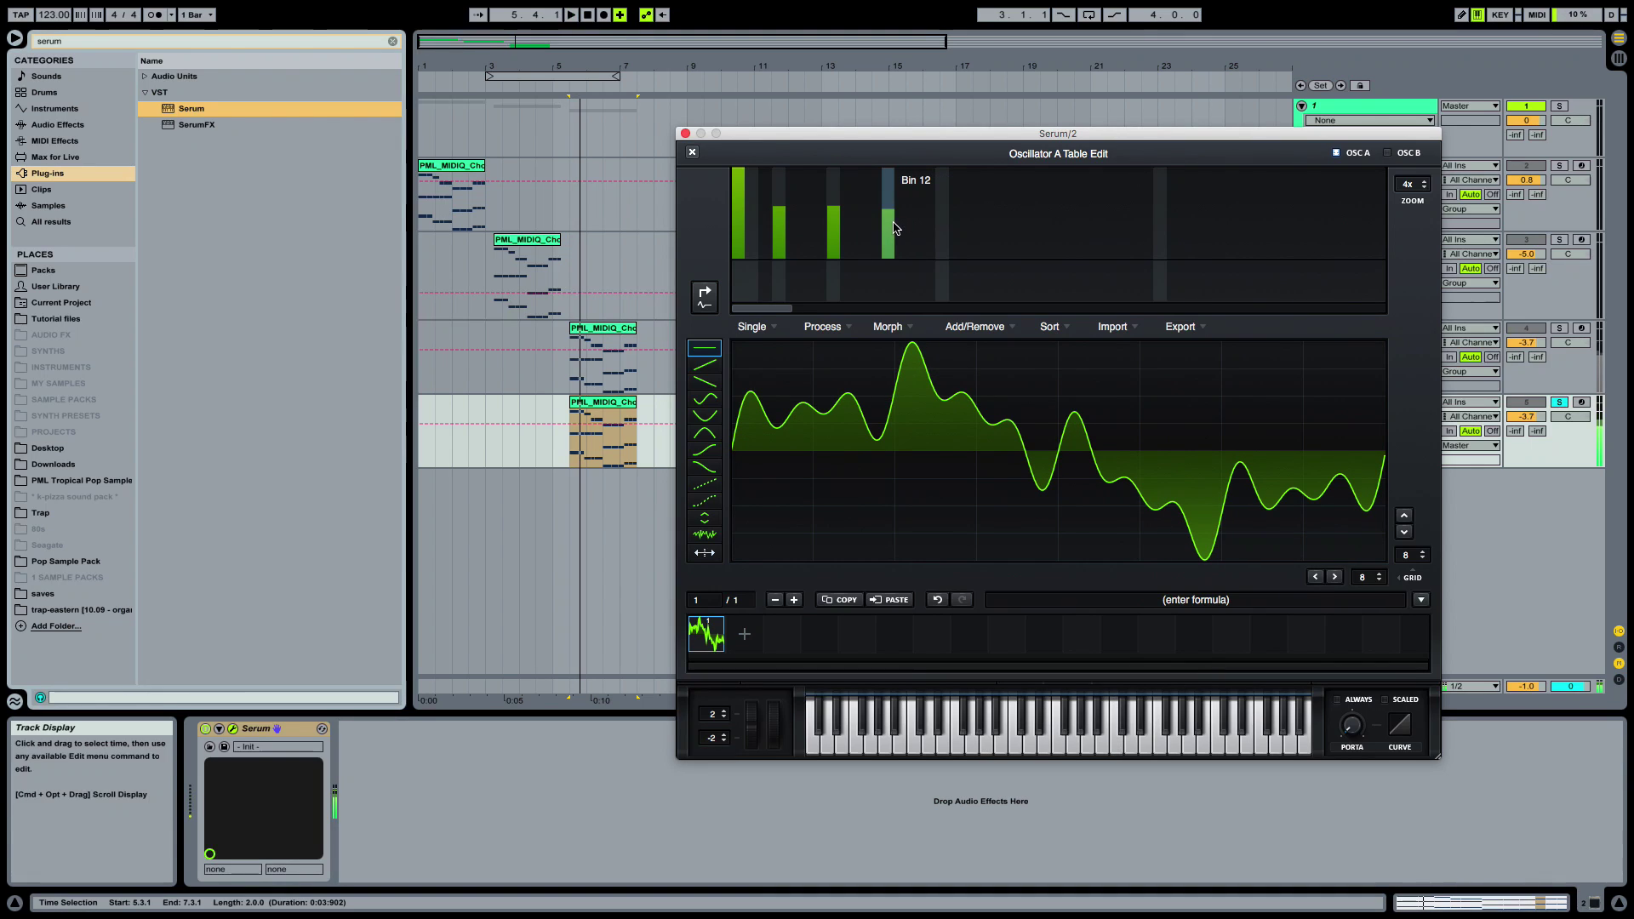
drag(890, 228, 890, 289)
drag(834, 213, 834, 290)
drag(779, 213, 785, 312)
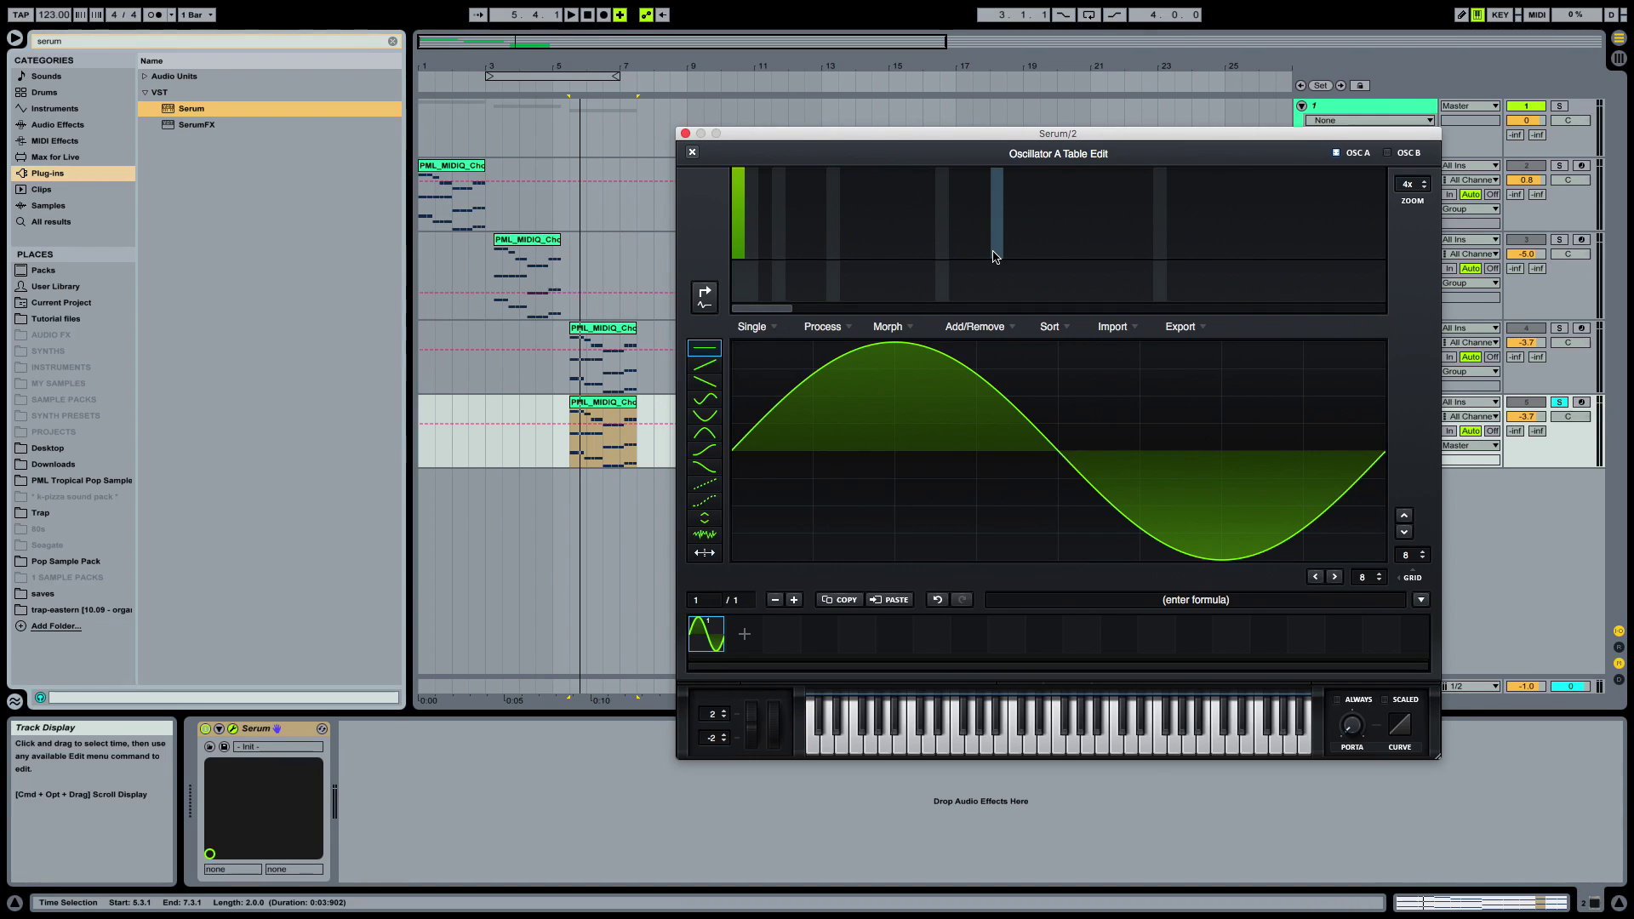
Load the add_marimba wavetable into oscillator A, reopen it in the wavetable editor and audition it
click(692, 152)
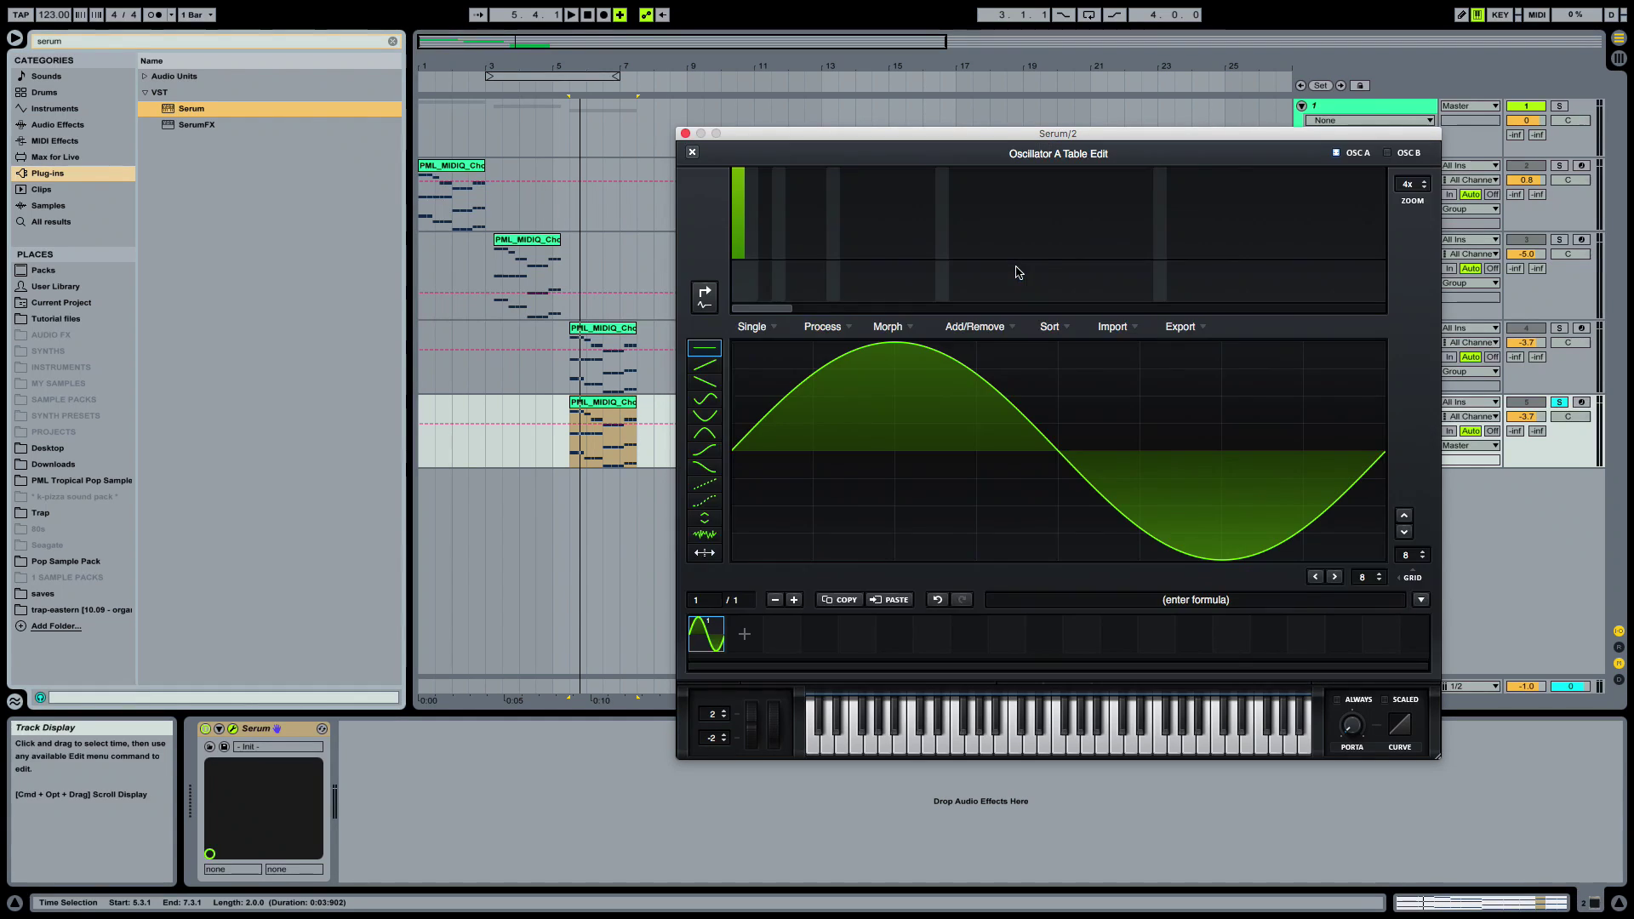
click(1016, 273)
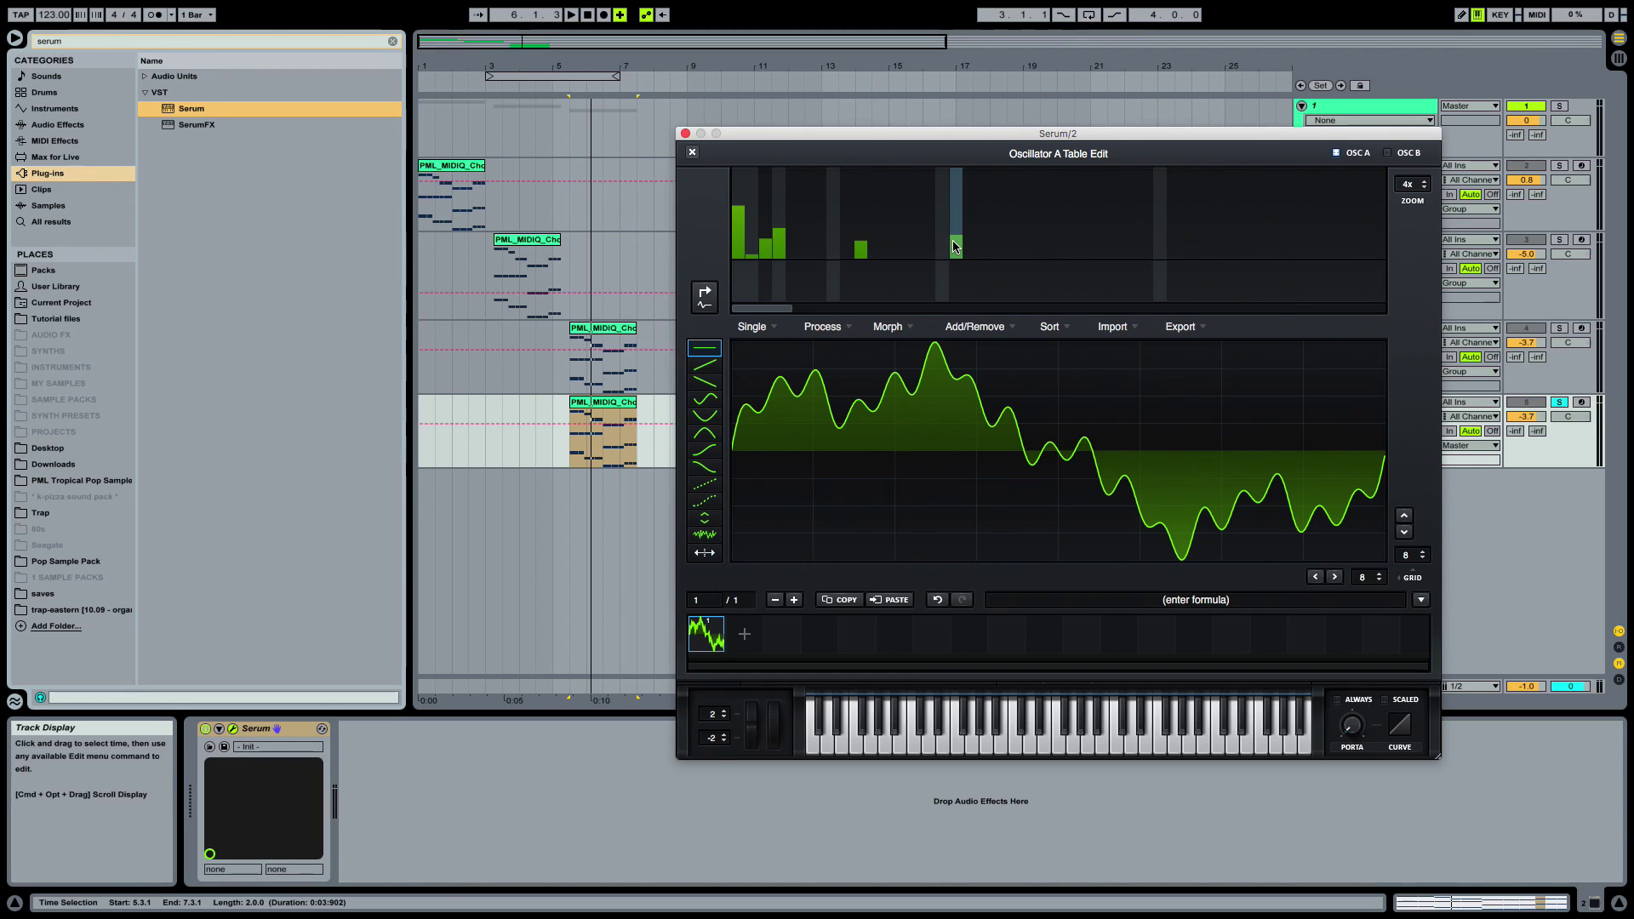
key(space)
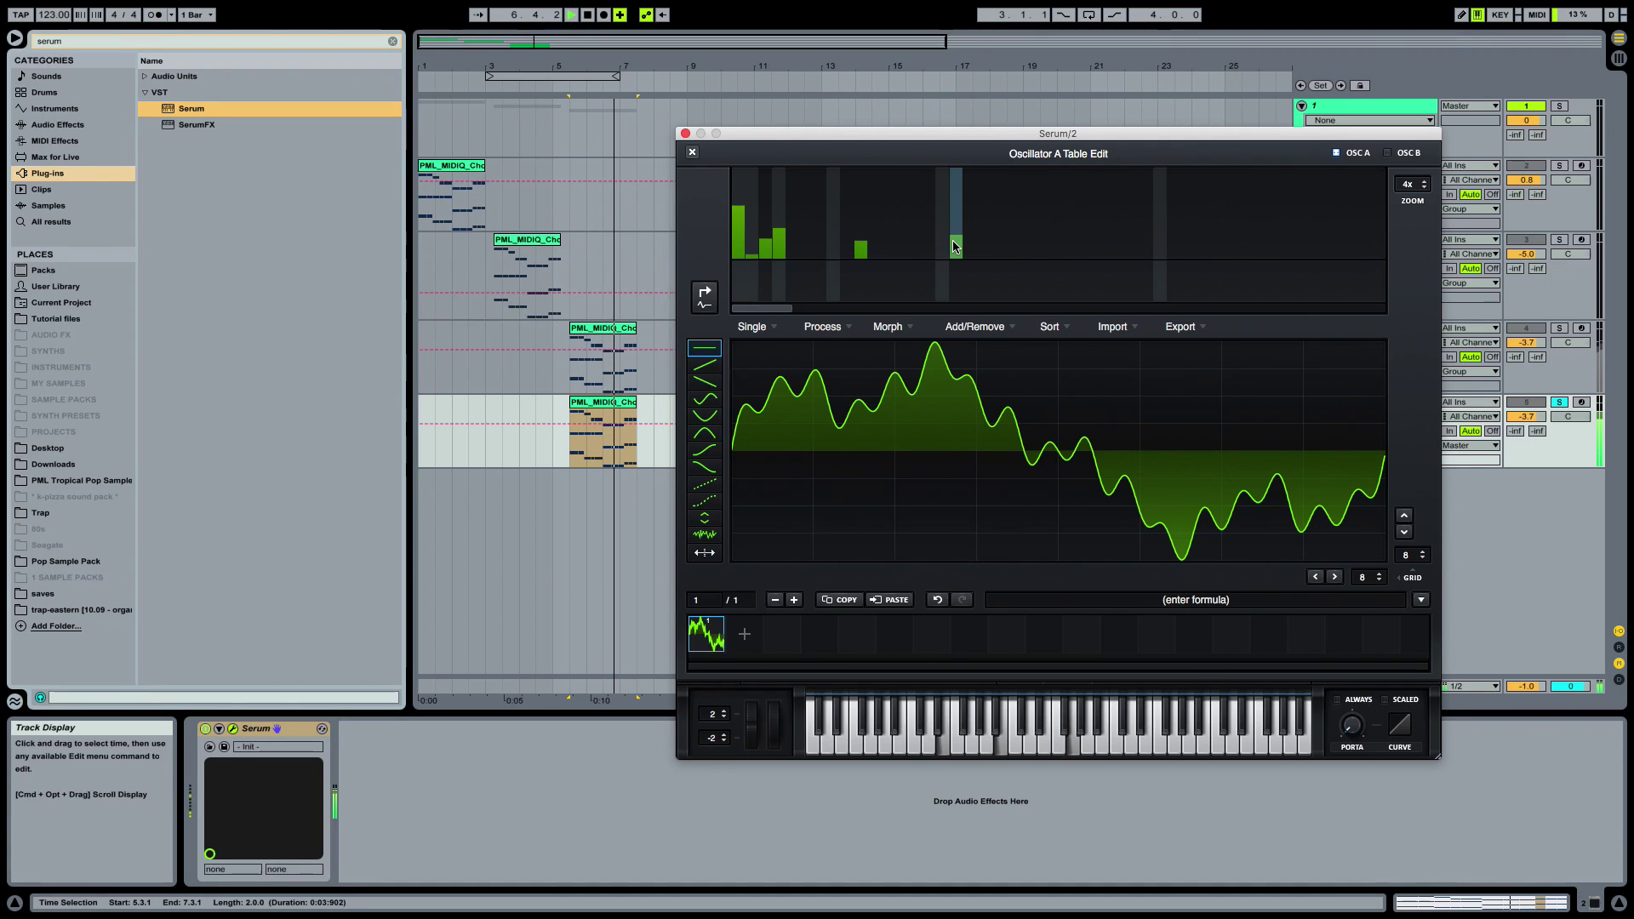
key(space)
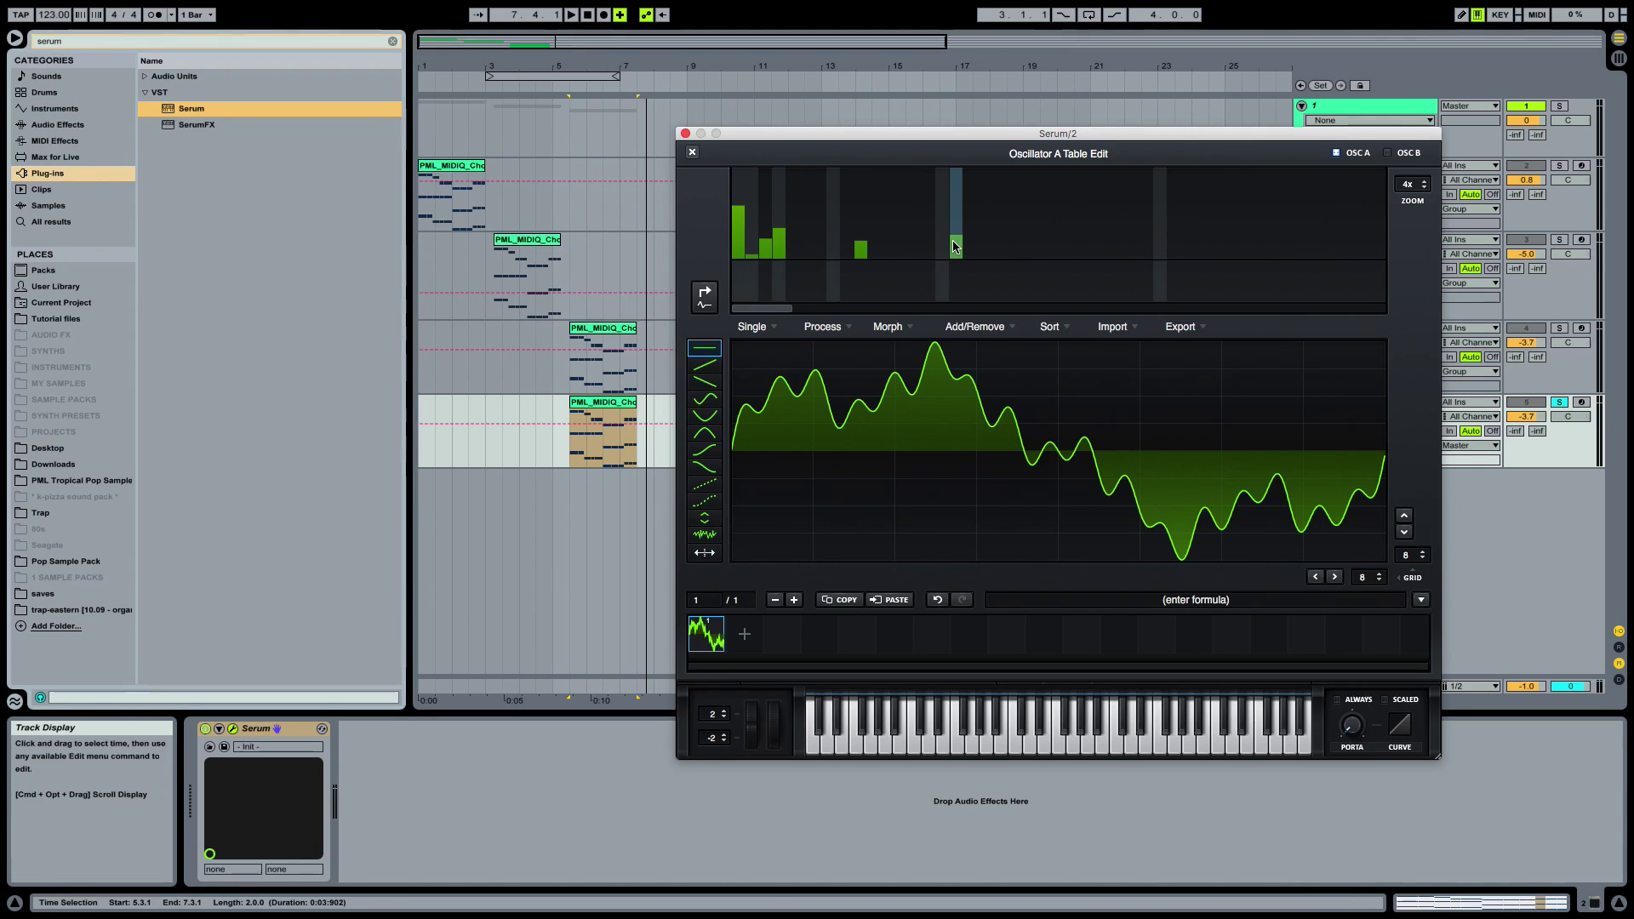
Add a second wavetable frame with every harmonic above the fundamental removed, and apply Morph - Spectral between the two frames
click(745, 634)
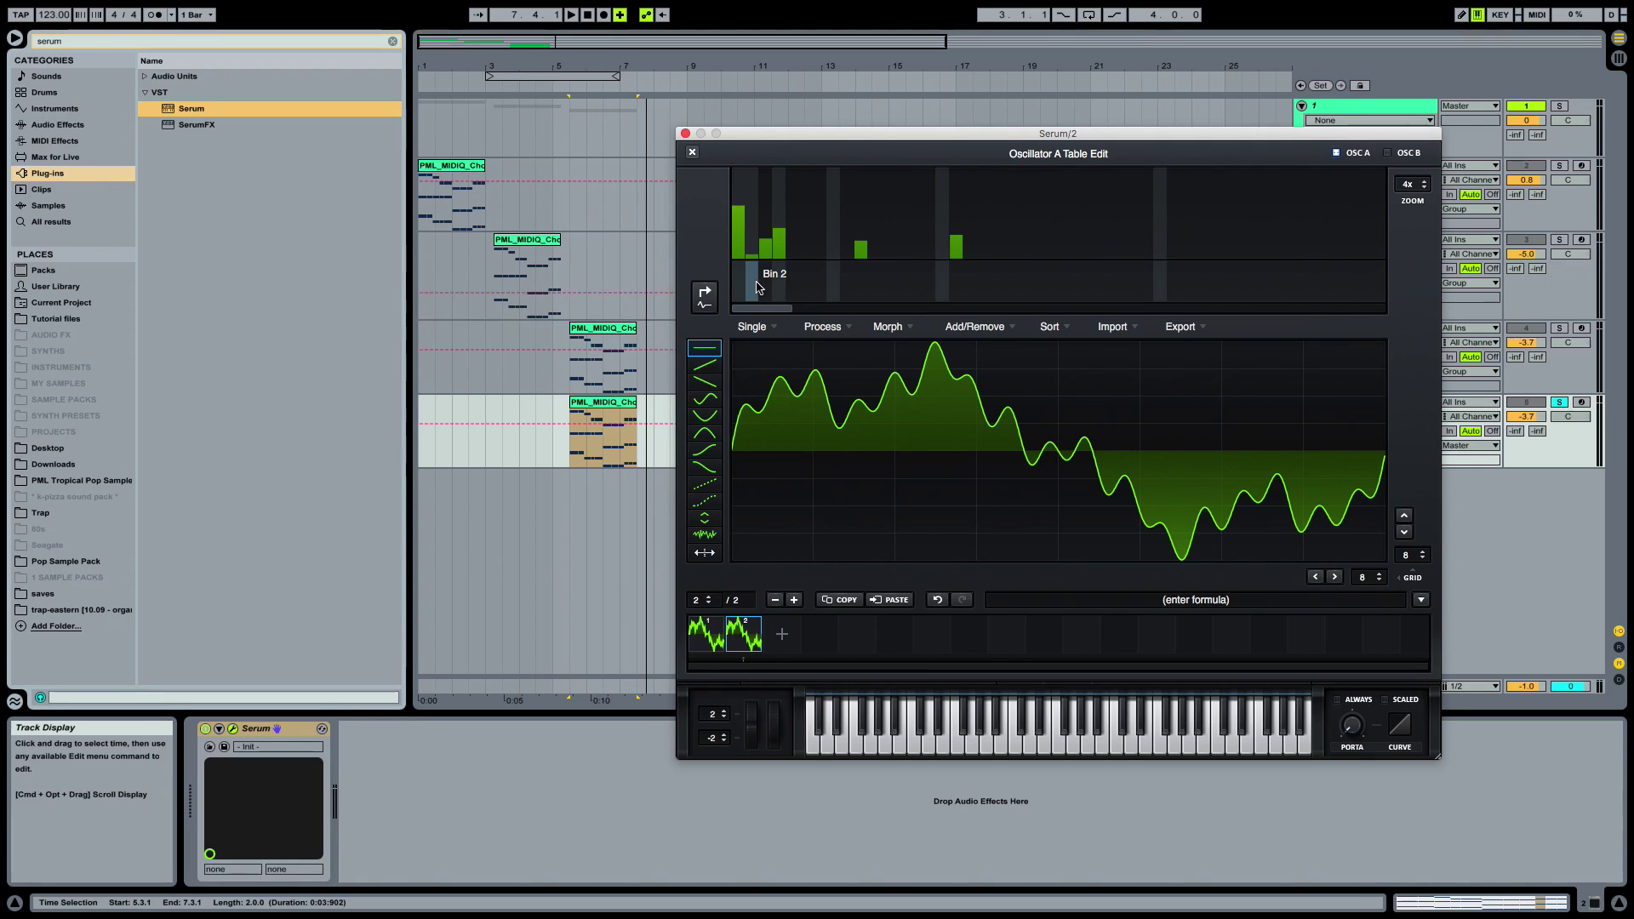
drag(753, 280, 1004, 274)
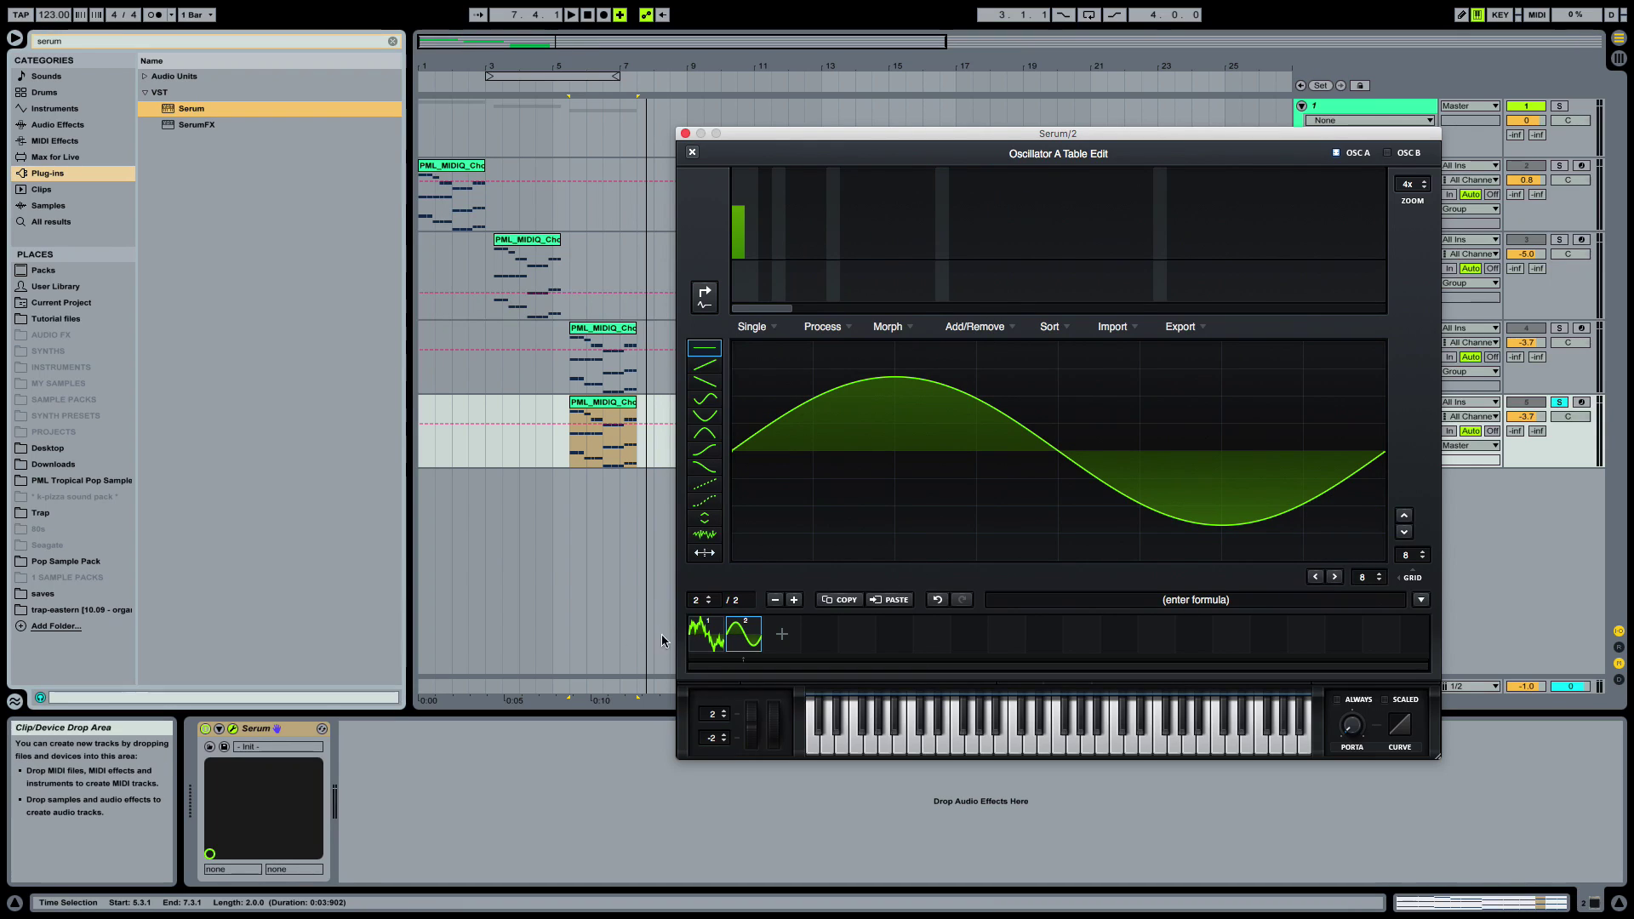
click(887, 328)
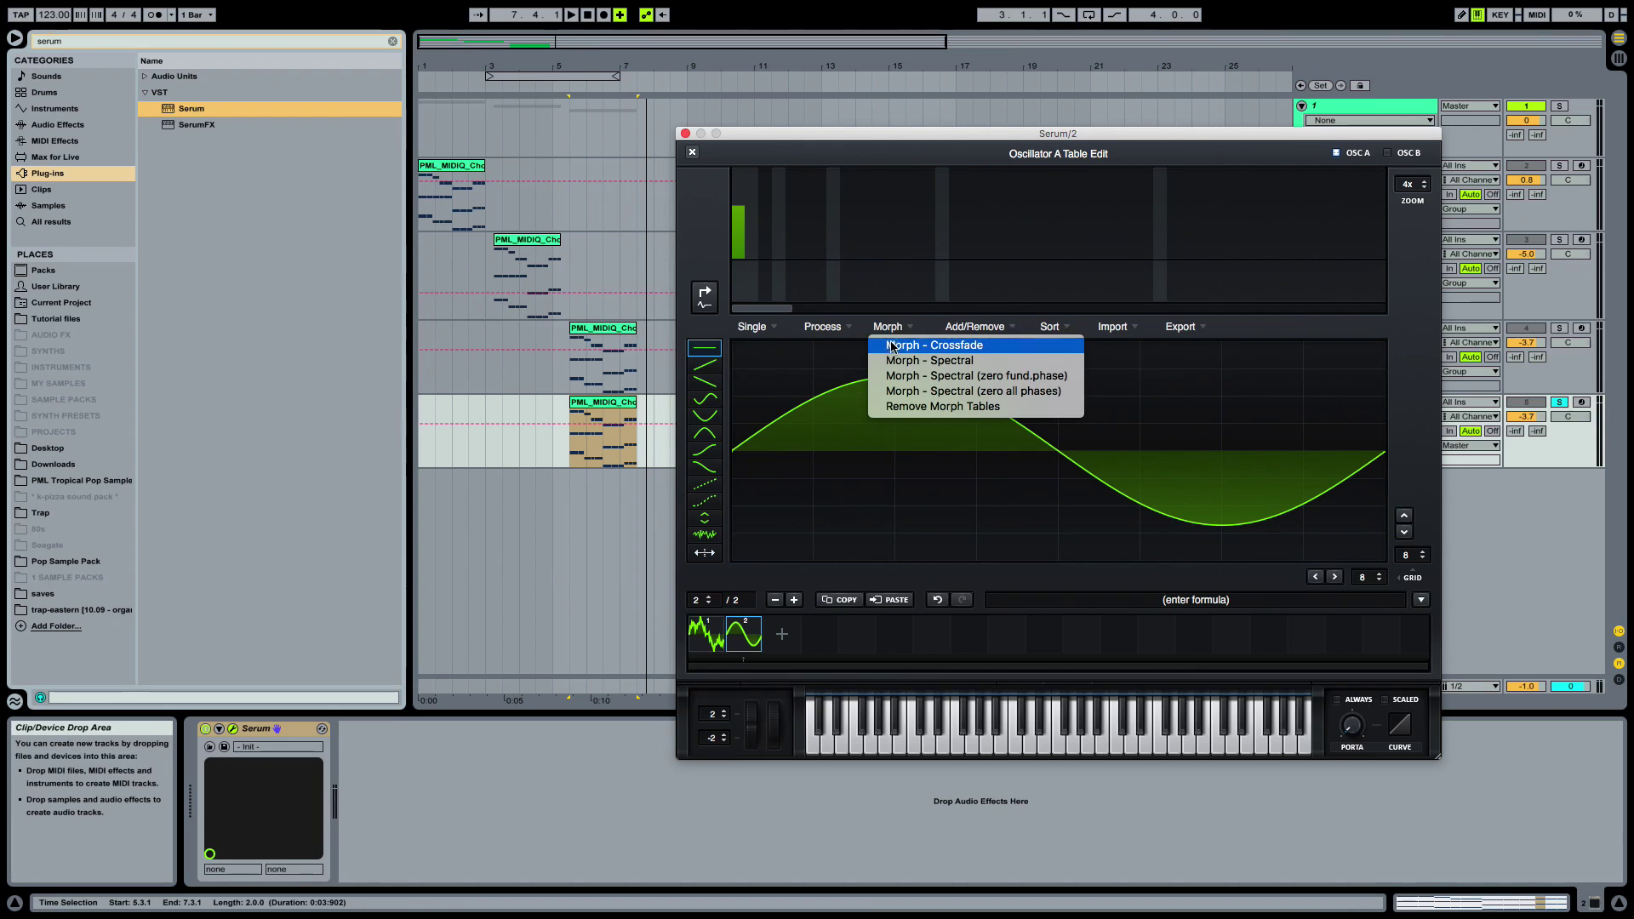
click(901, 362)
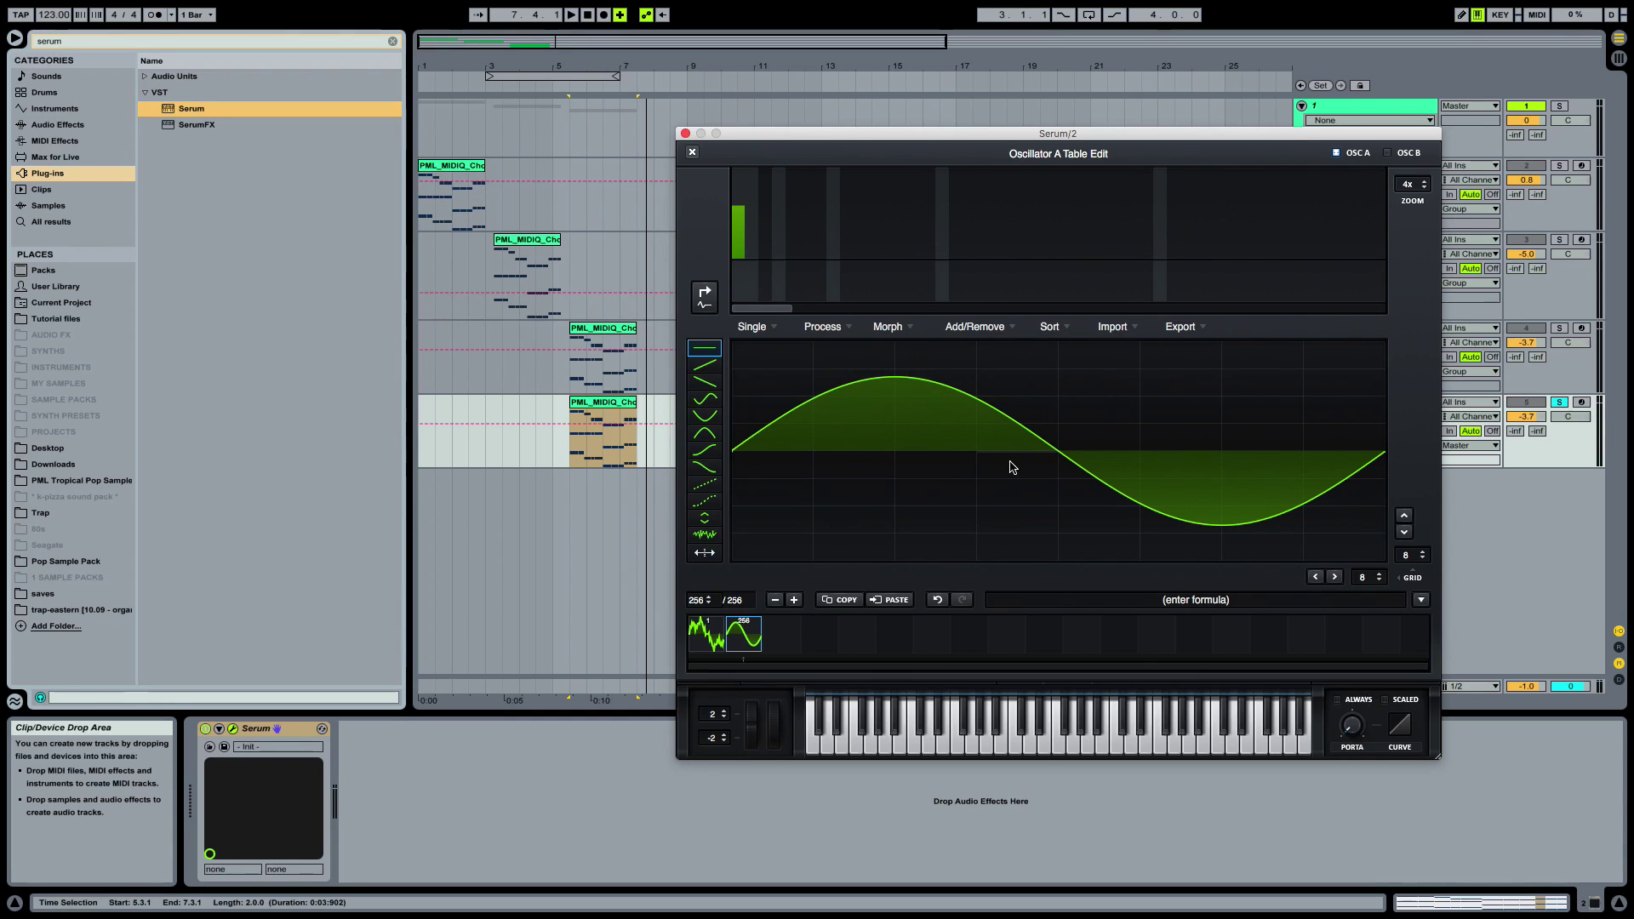
Compare the first and last morph frames, close the wavetable editor and sweep oscillator A's wavetable position
click(717, 630)
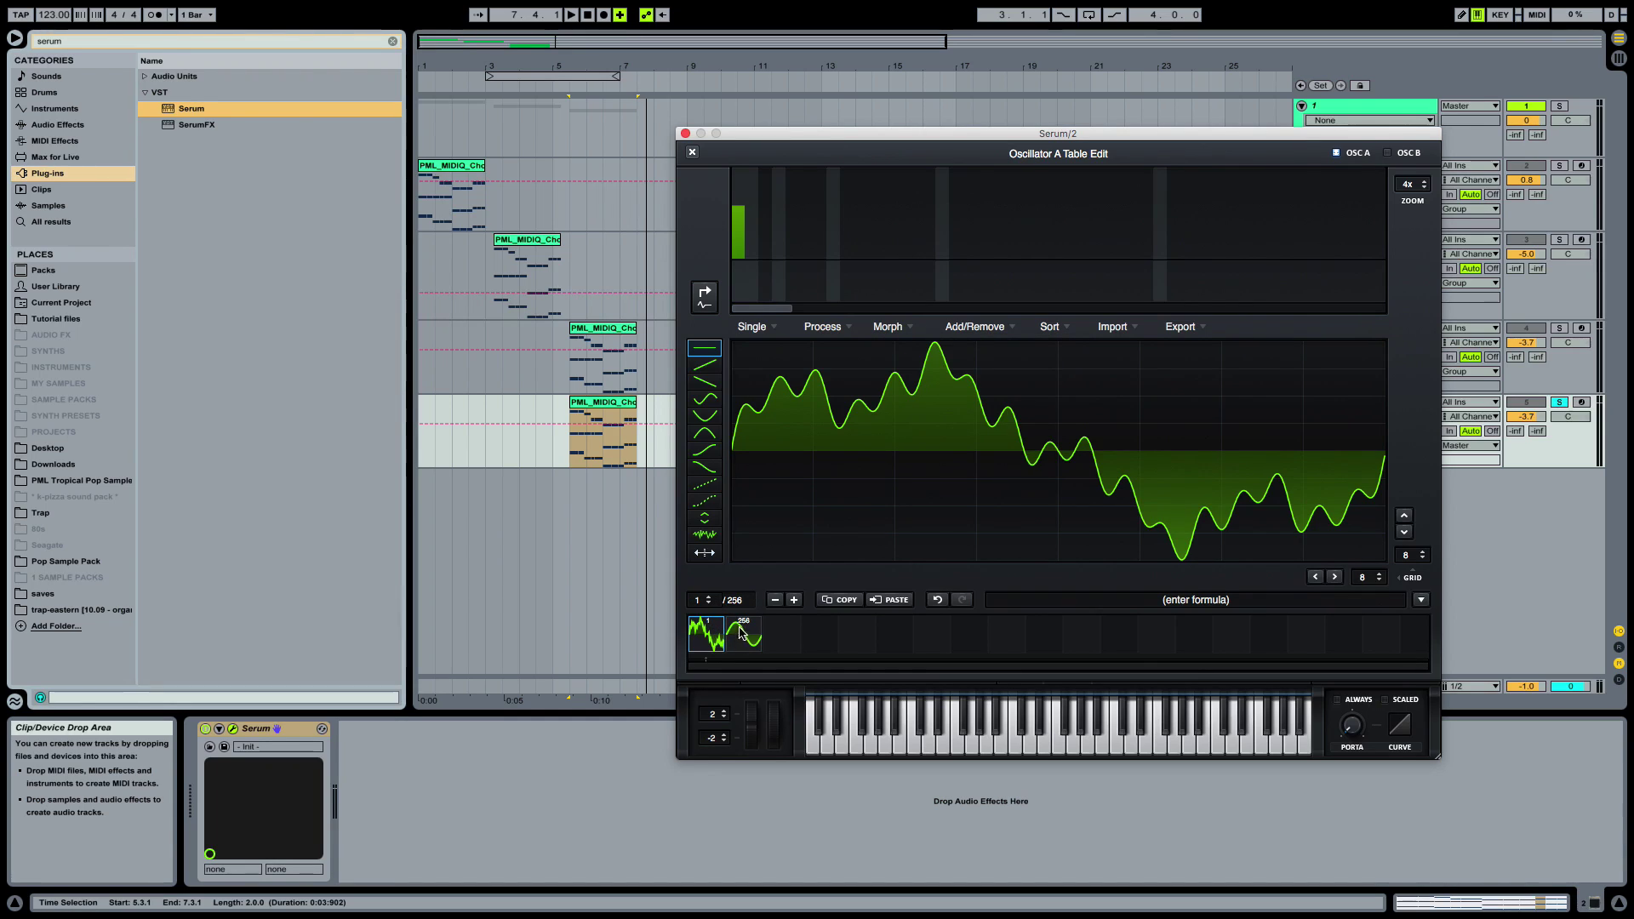
click(741, 632)
click(710, 627)
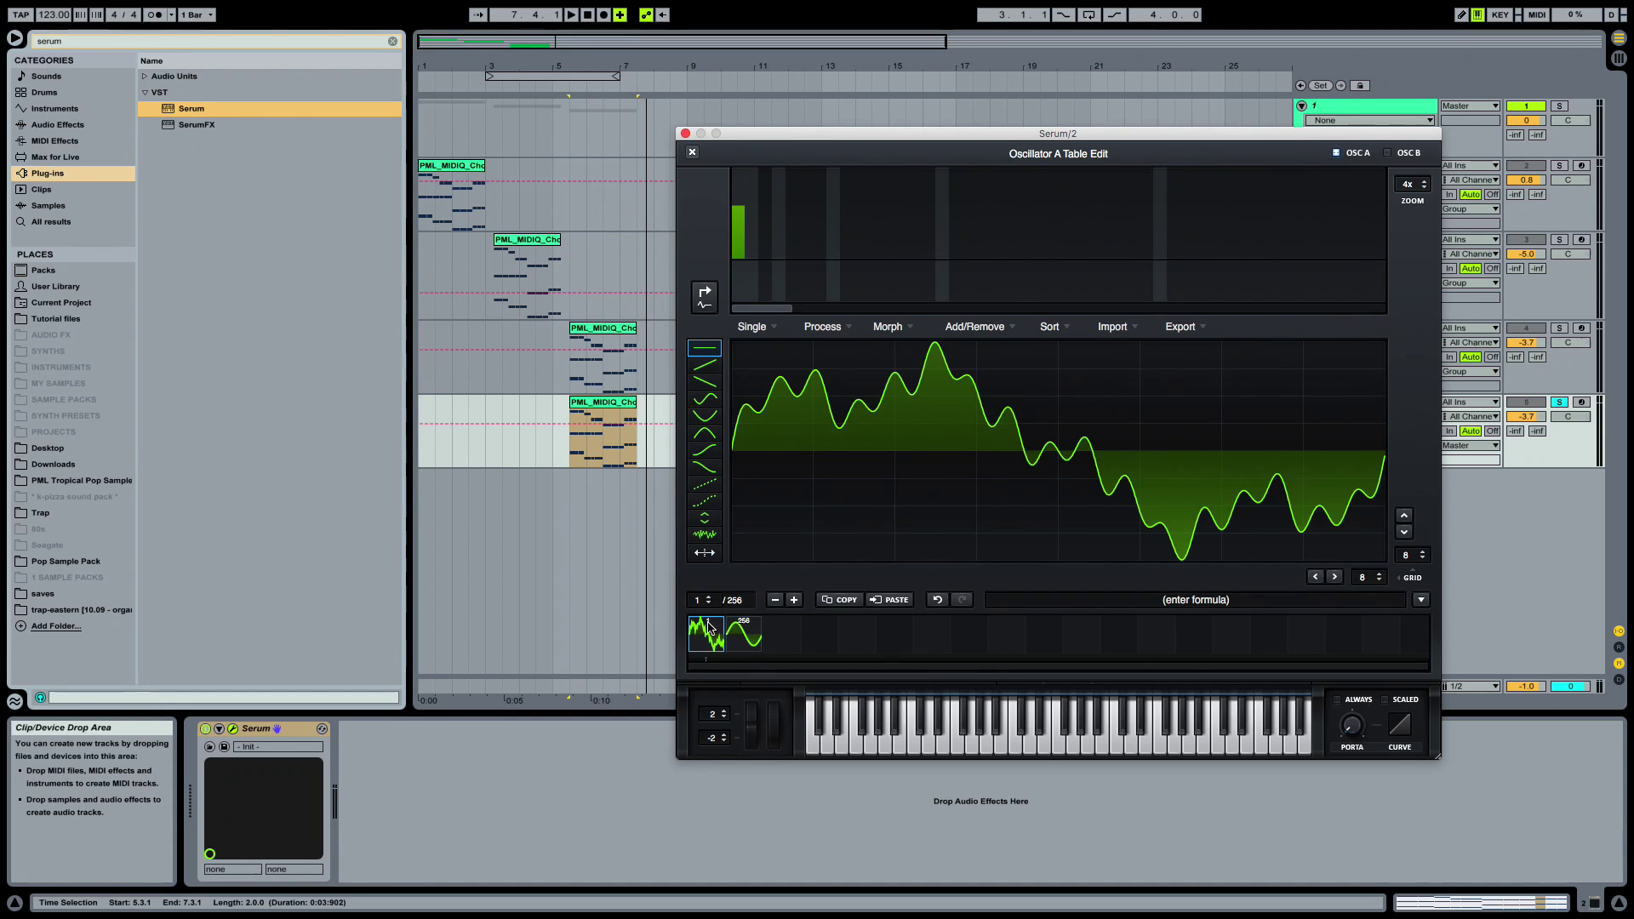
click(692, 154)
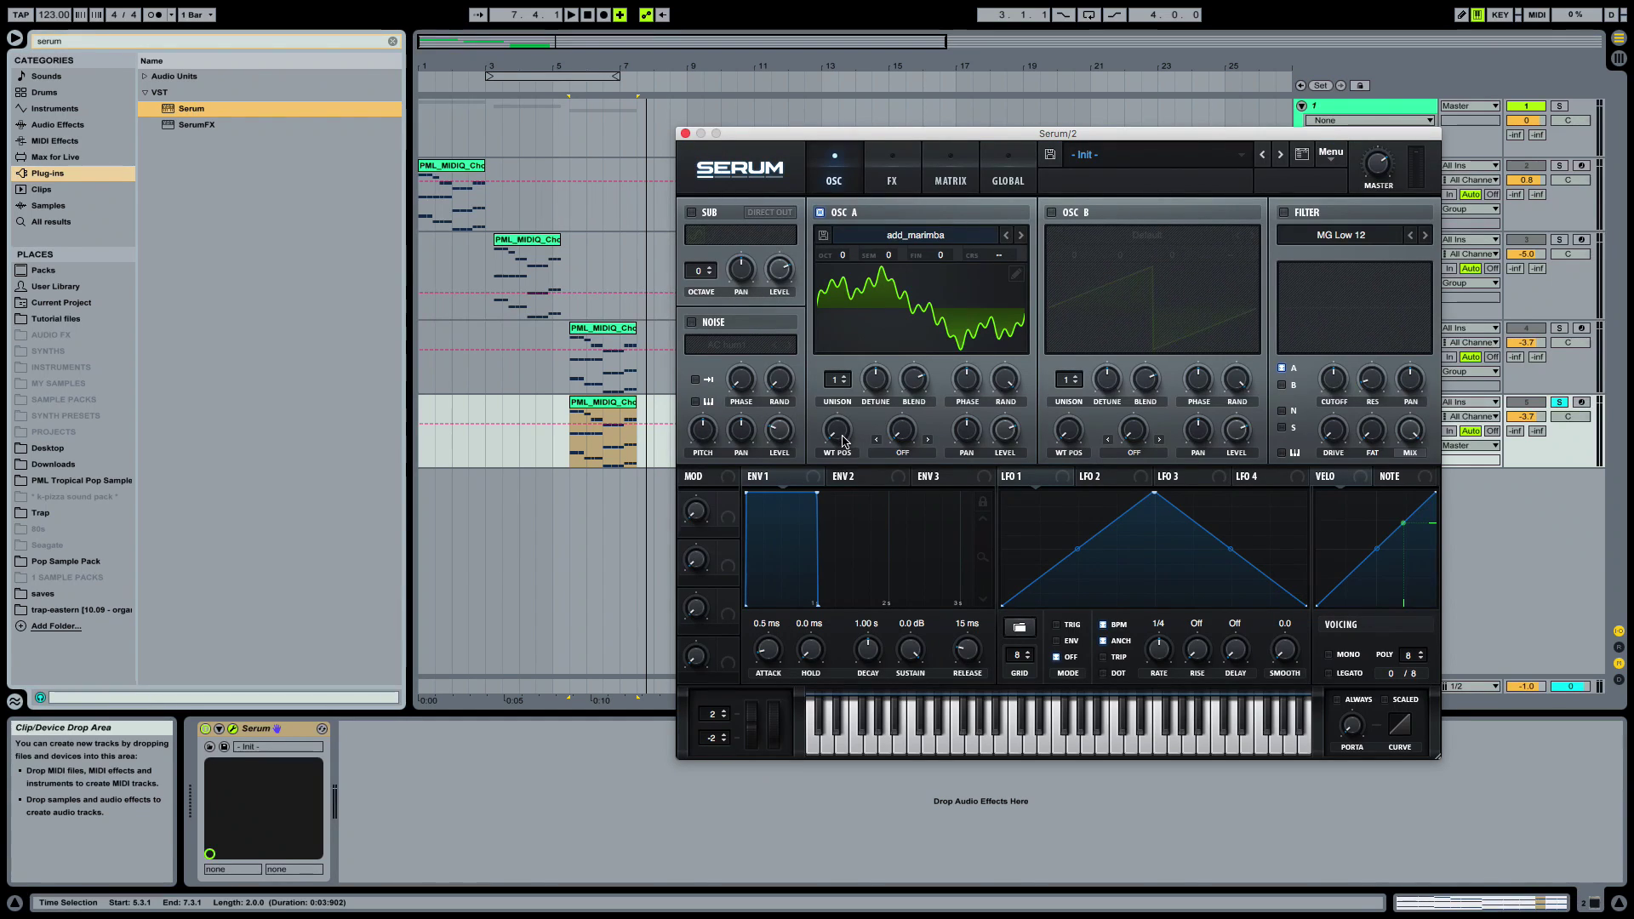
drag(839, 442, 824, 498)
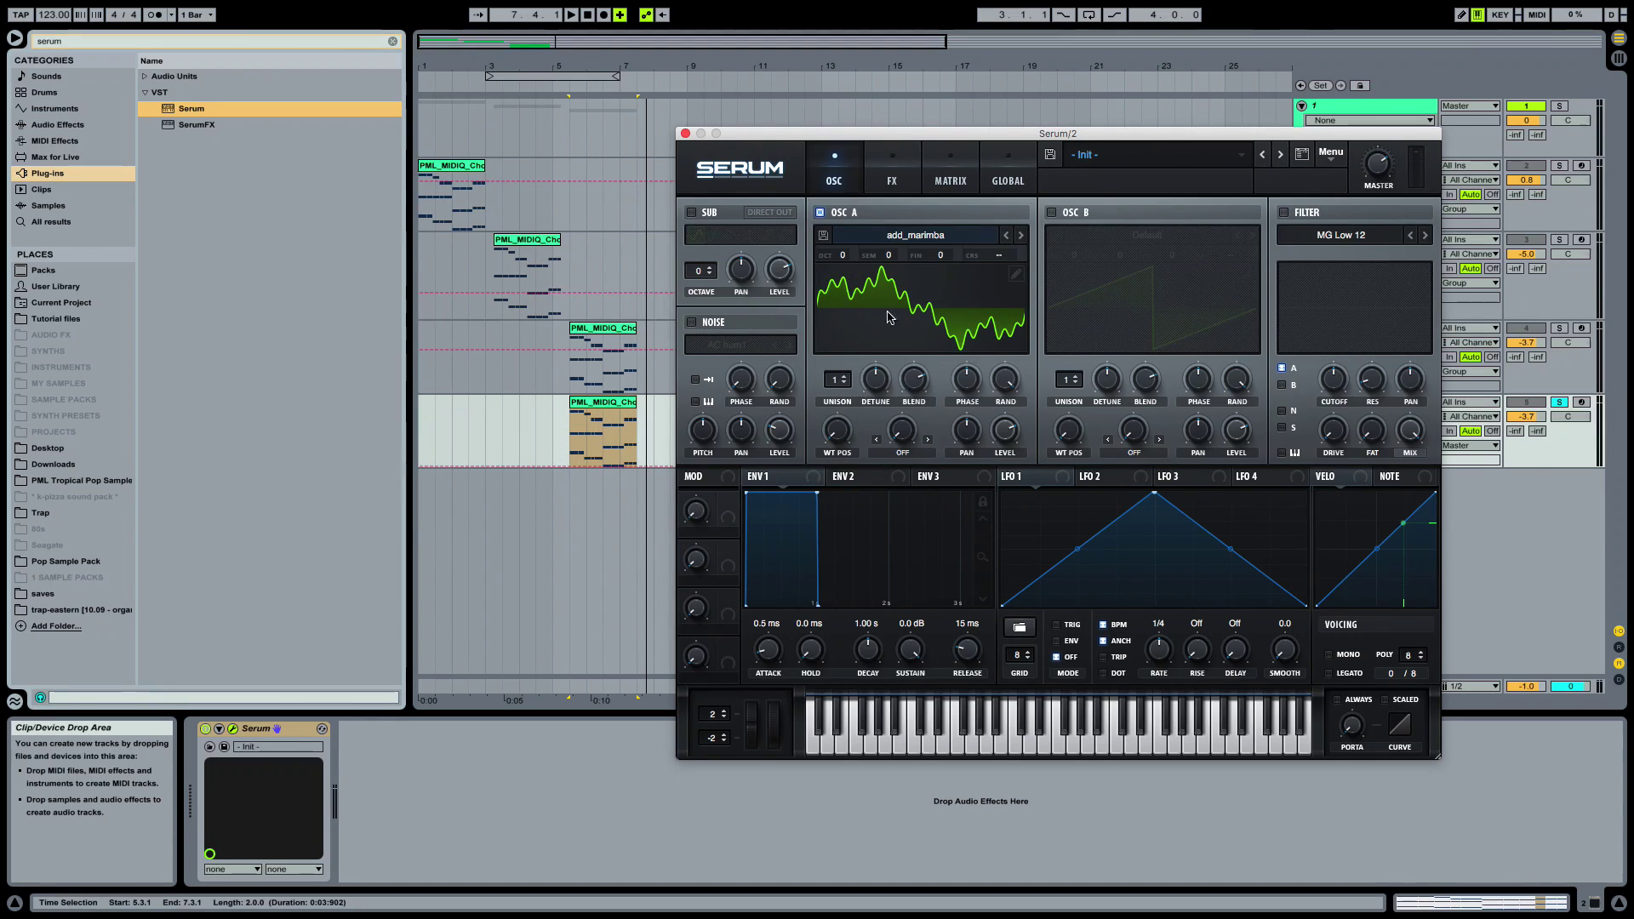
Return oscillator A's wavetable position to the first frame and shape LFO 1 as a rising ramp, envelope mode, BPM sync off, 3.4 Hz
drag(838, 430, 823, 569)
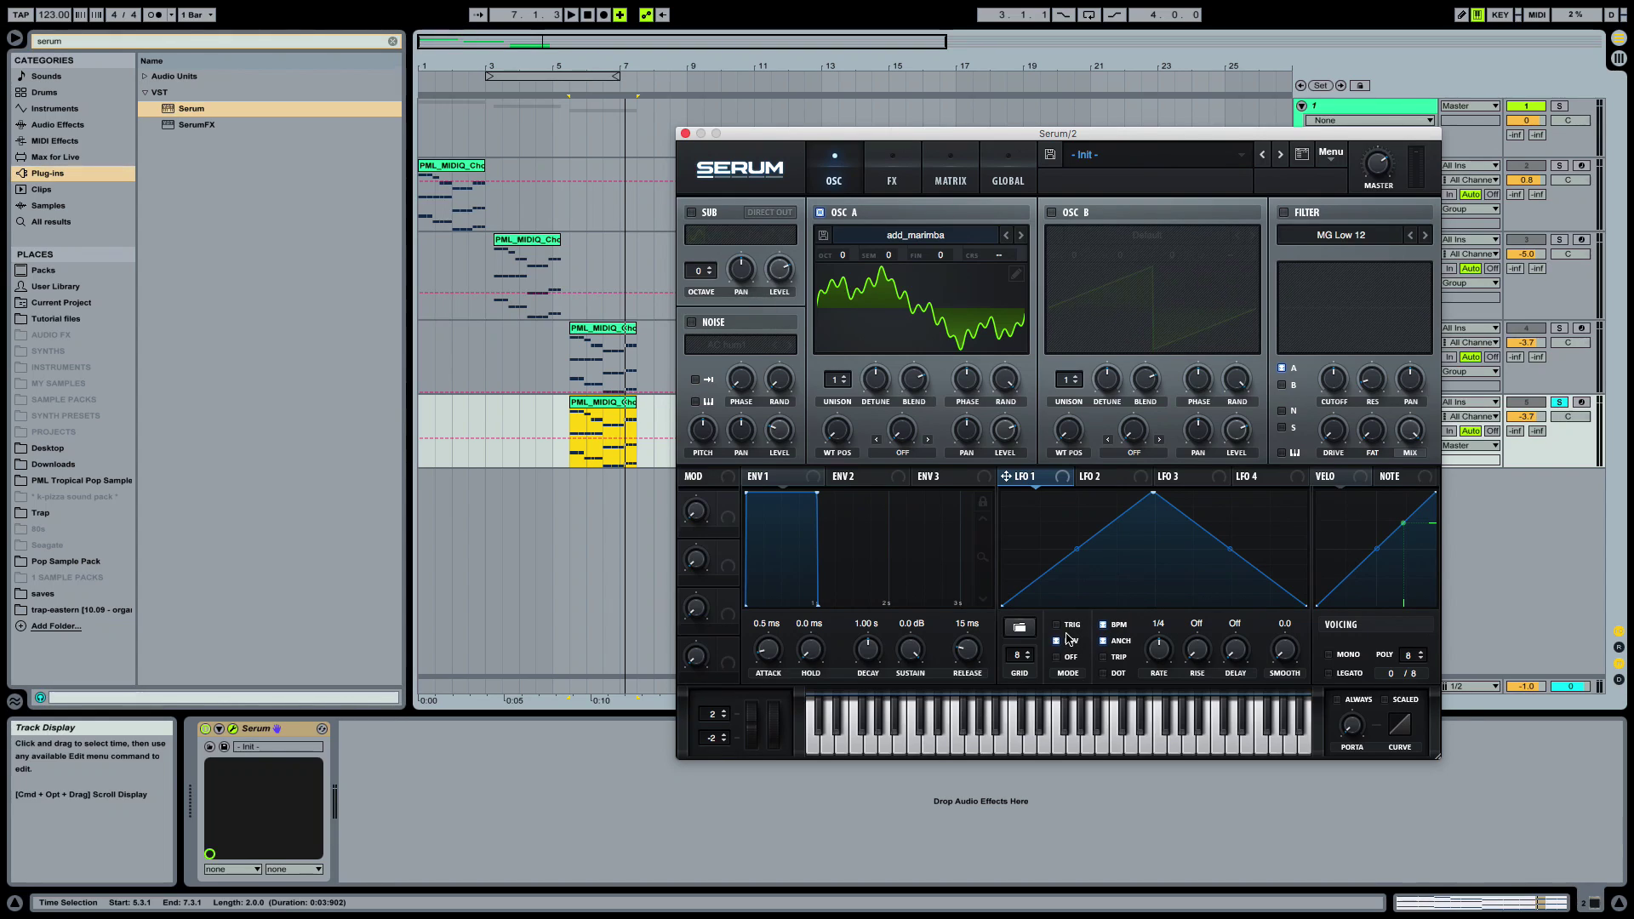
click(1103, 624)
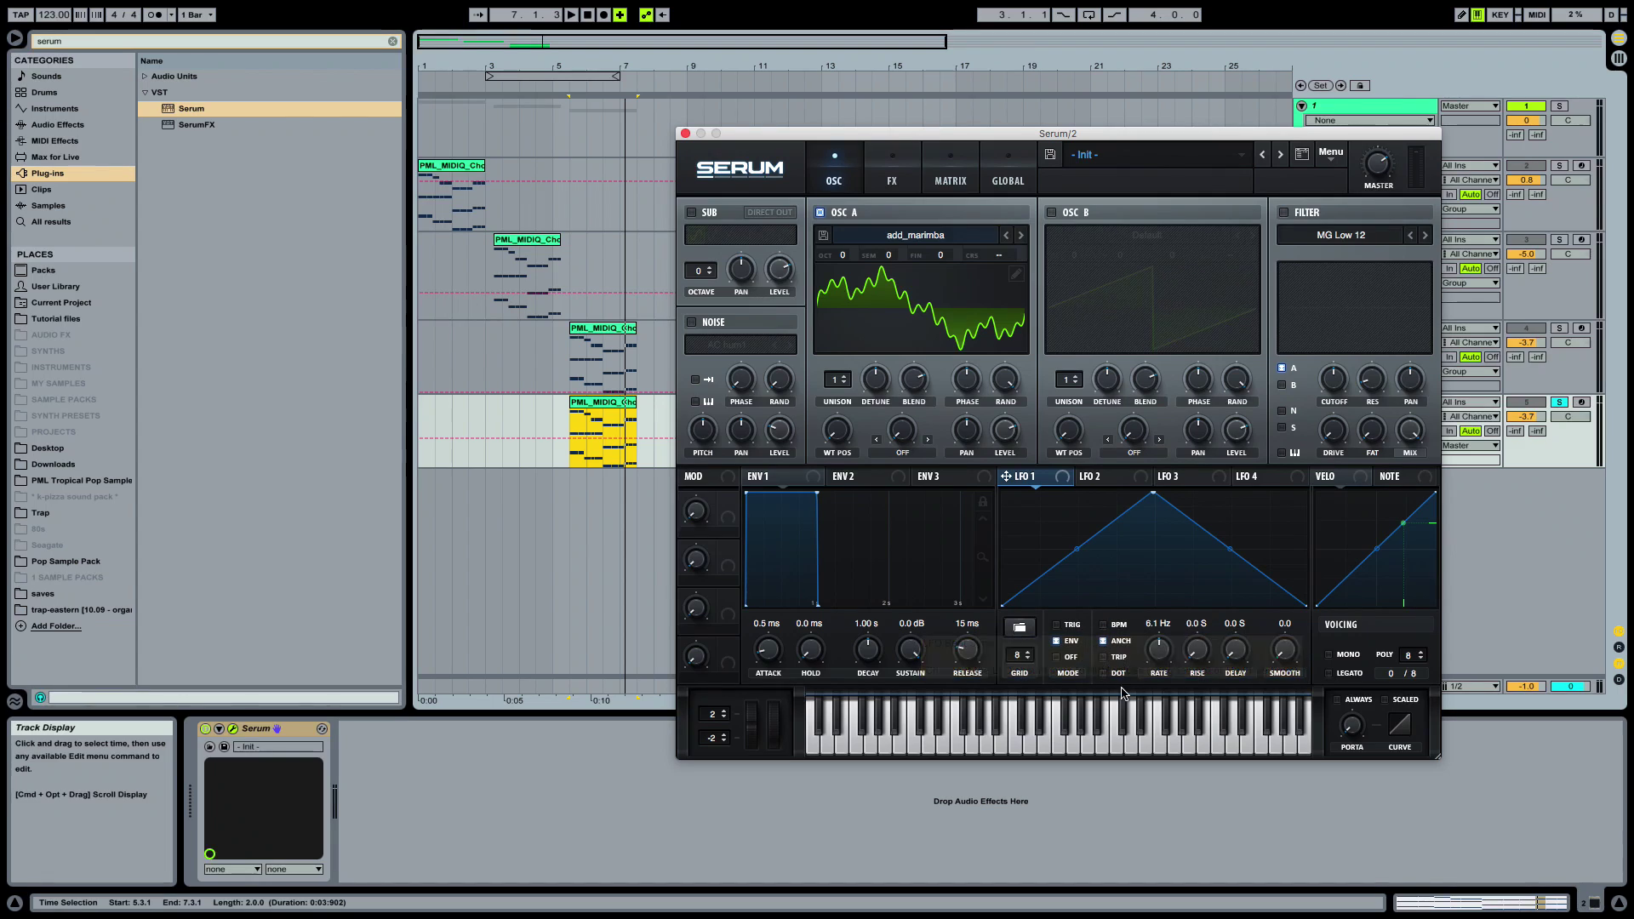
double_click(1160, 651)
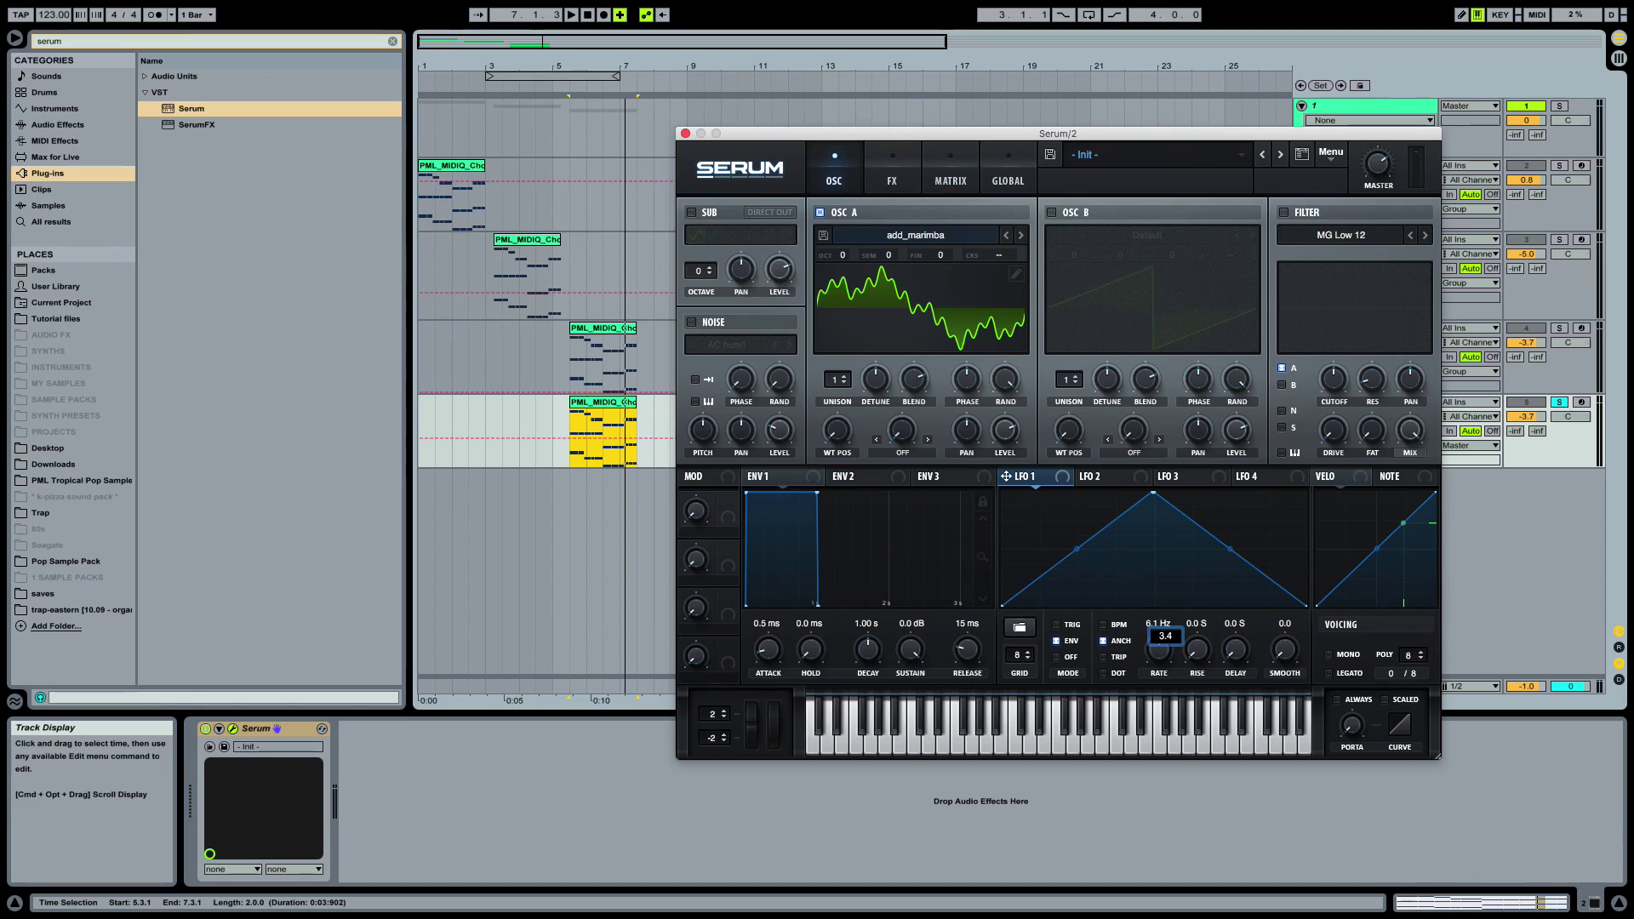
key(Return)
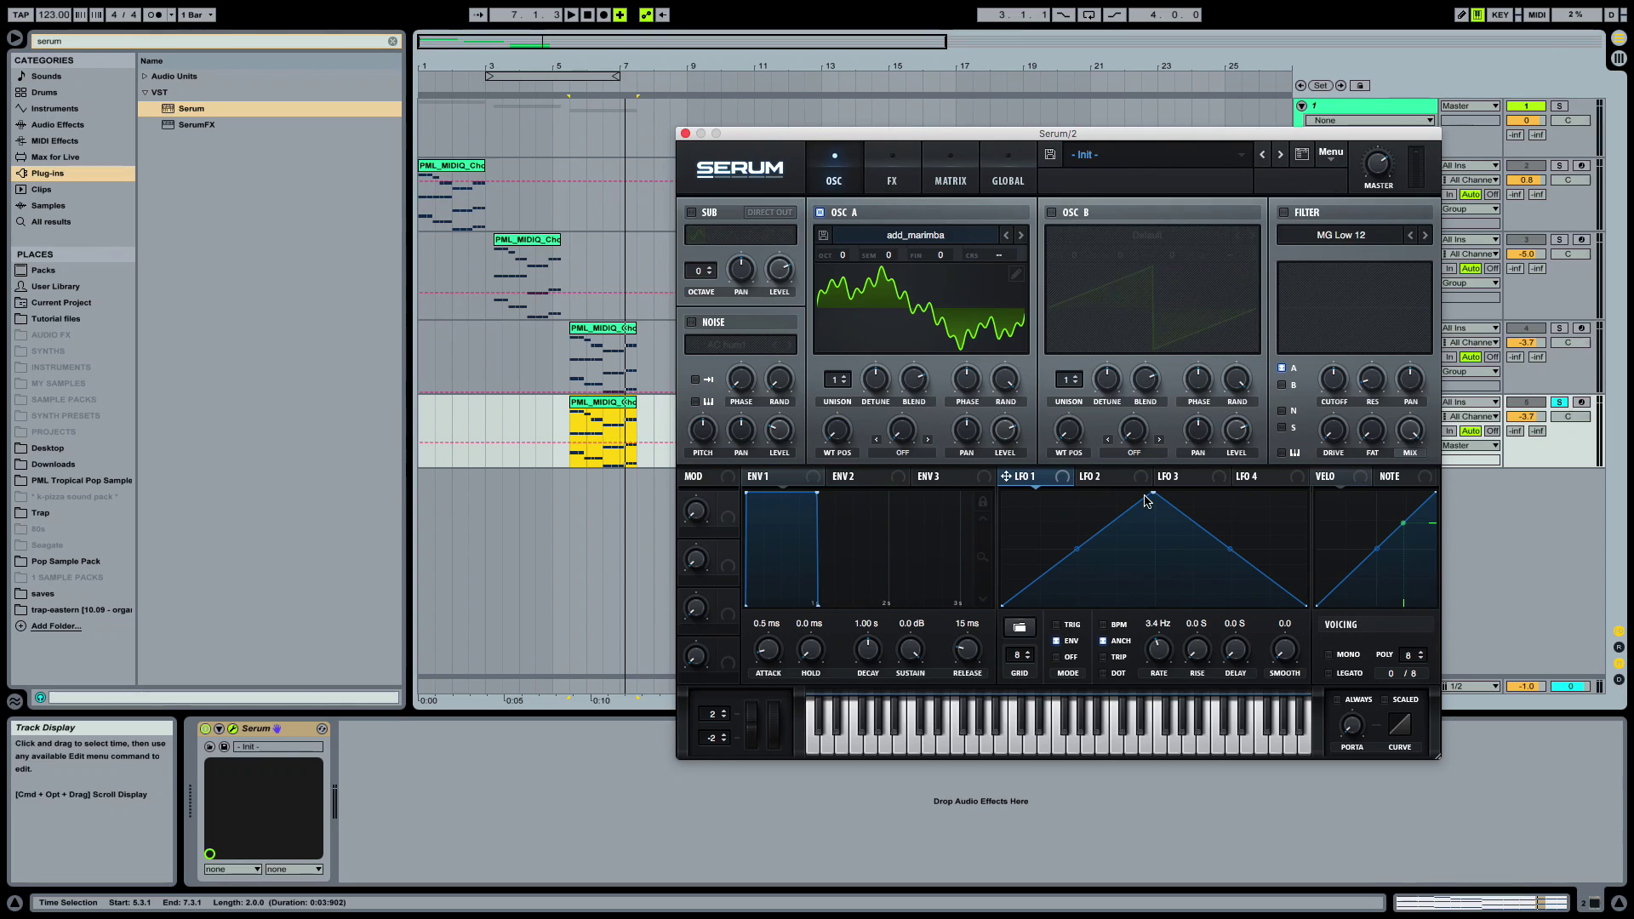
drag(1155, 496, 1307, 492)
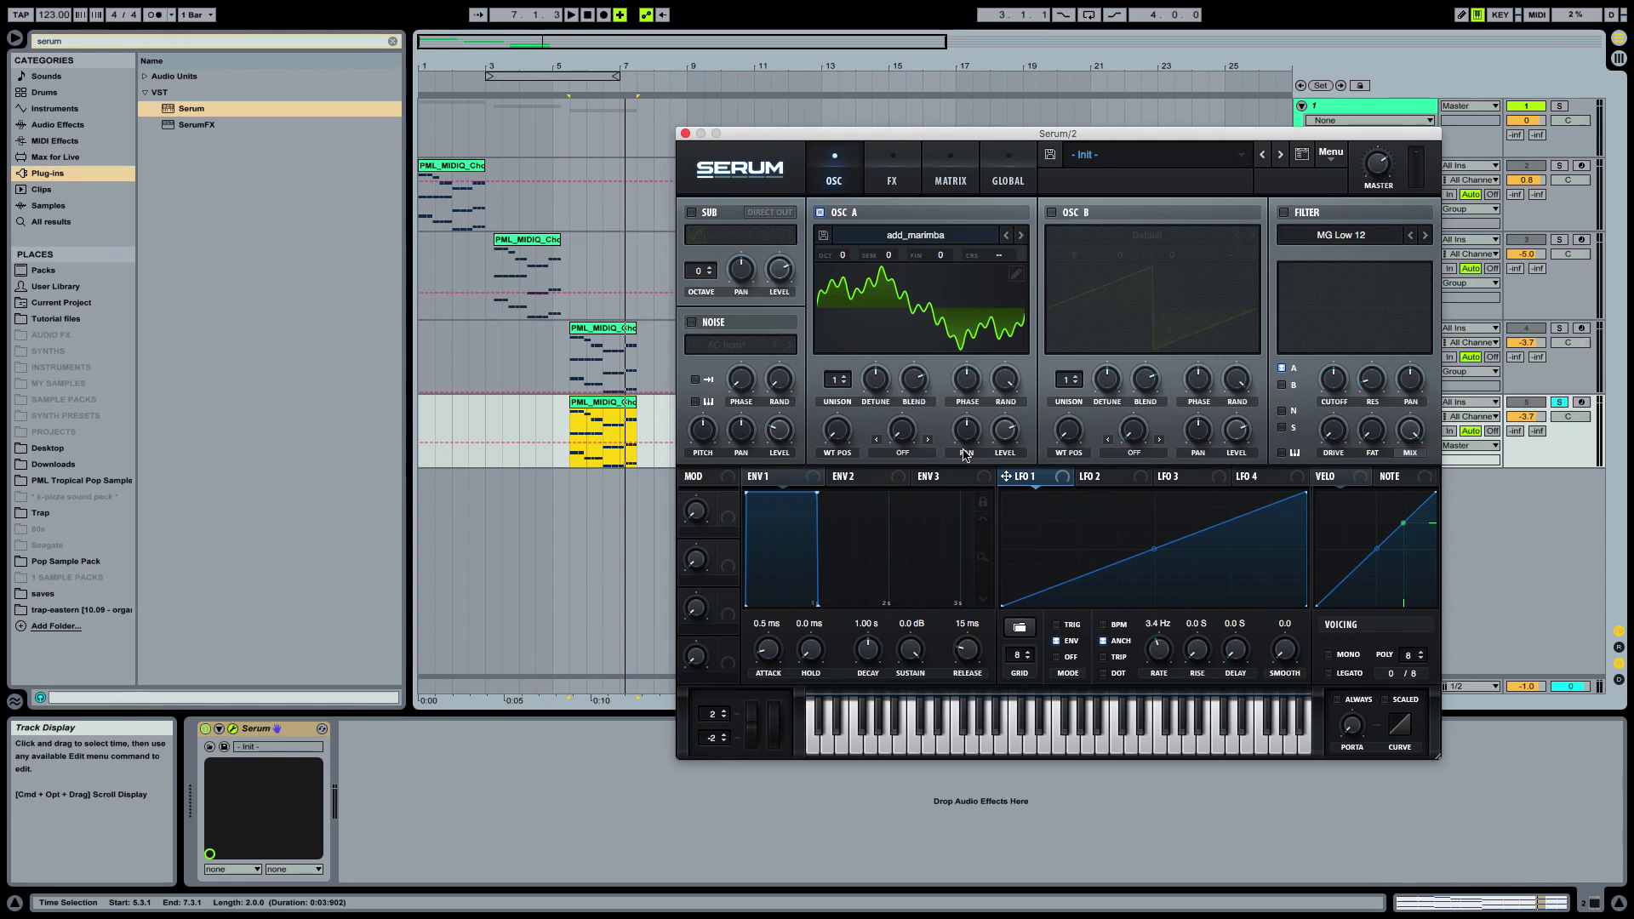
Assign LFO 1 to oscillator A's wavetable position and audition the chord clip
drag(1007, 477, 834, 438)
click(590, 405)
key(space)
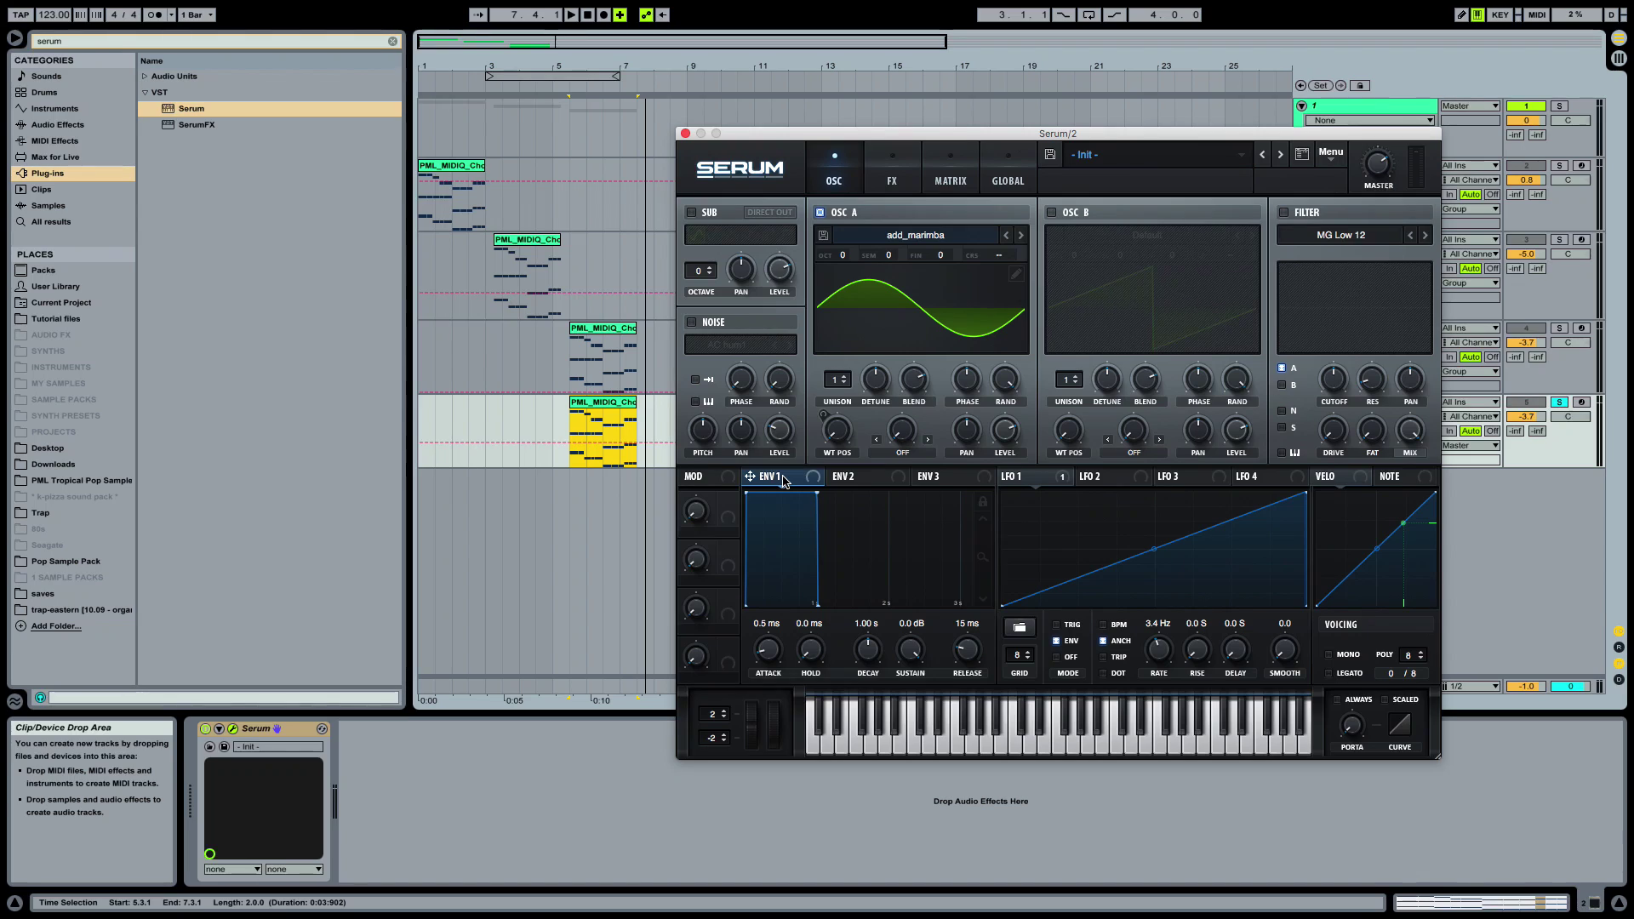
Set Env 1 to a 750 ms decay, sustain fully down and 168 ms release, auditioning the result
double_click(866, 650)
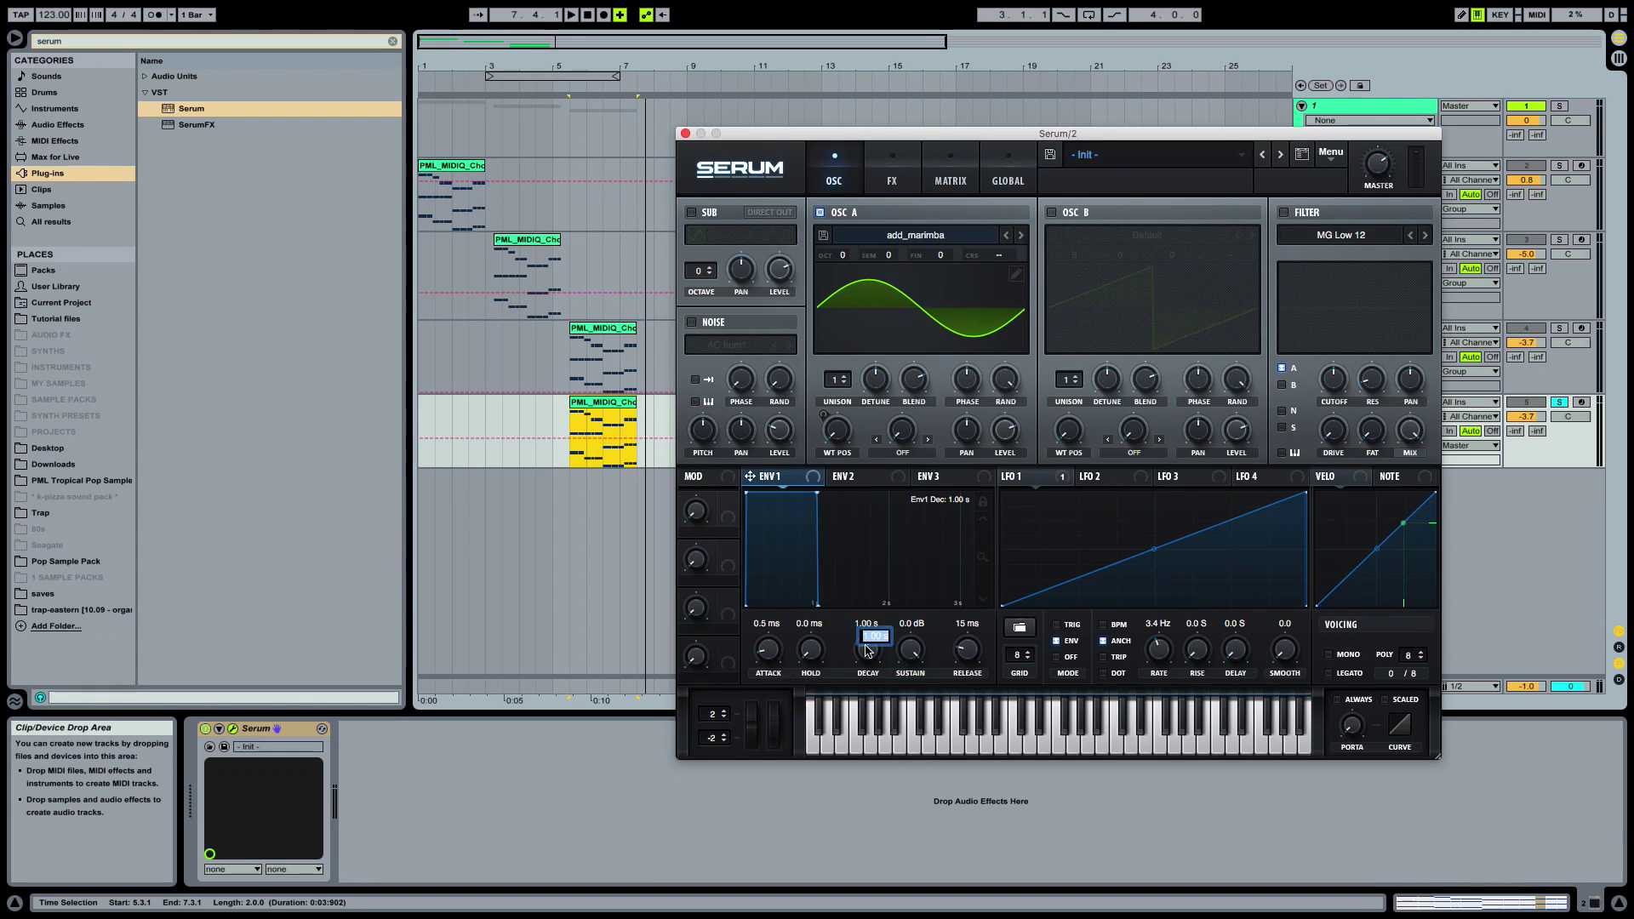
text(750)
key(Return)
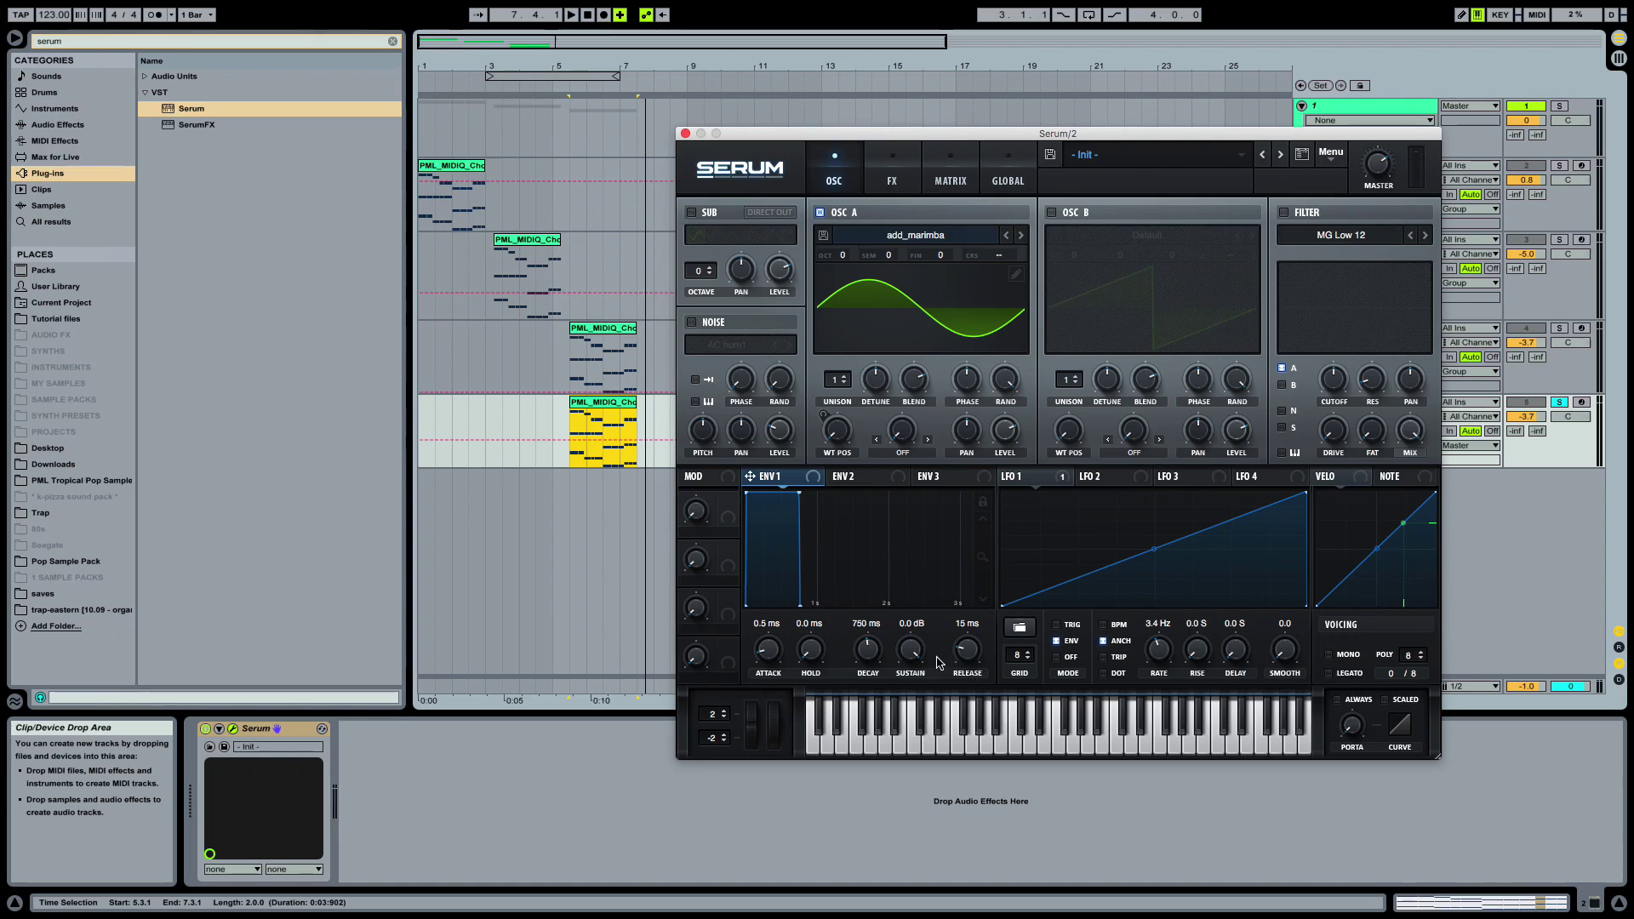
drag(913, 651, 914, 766)
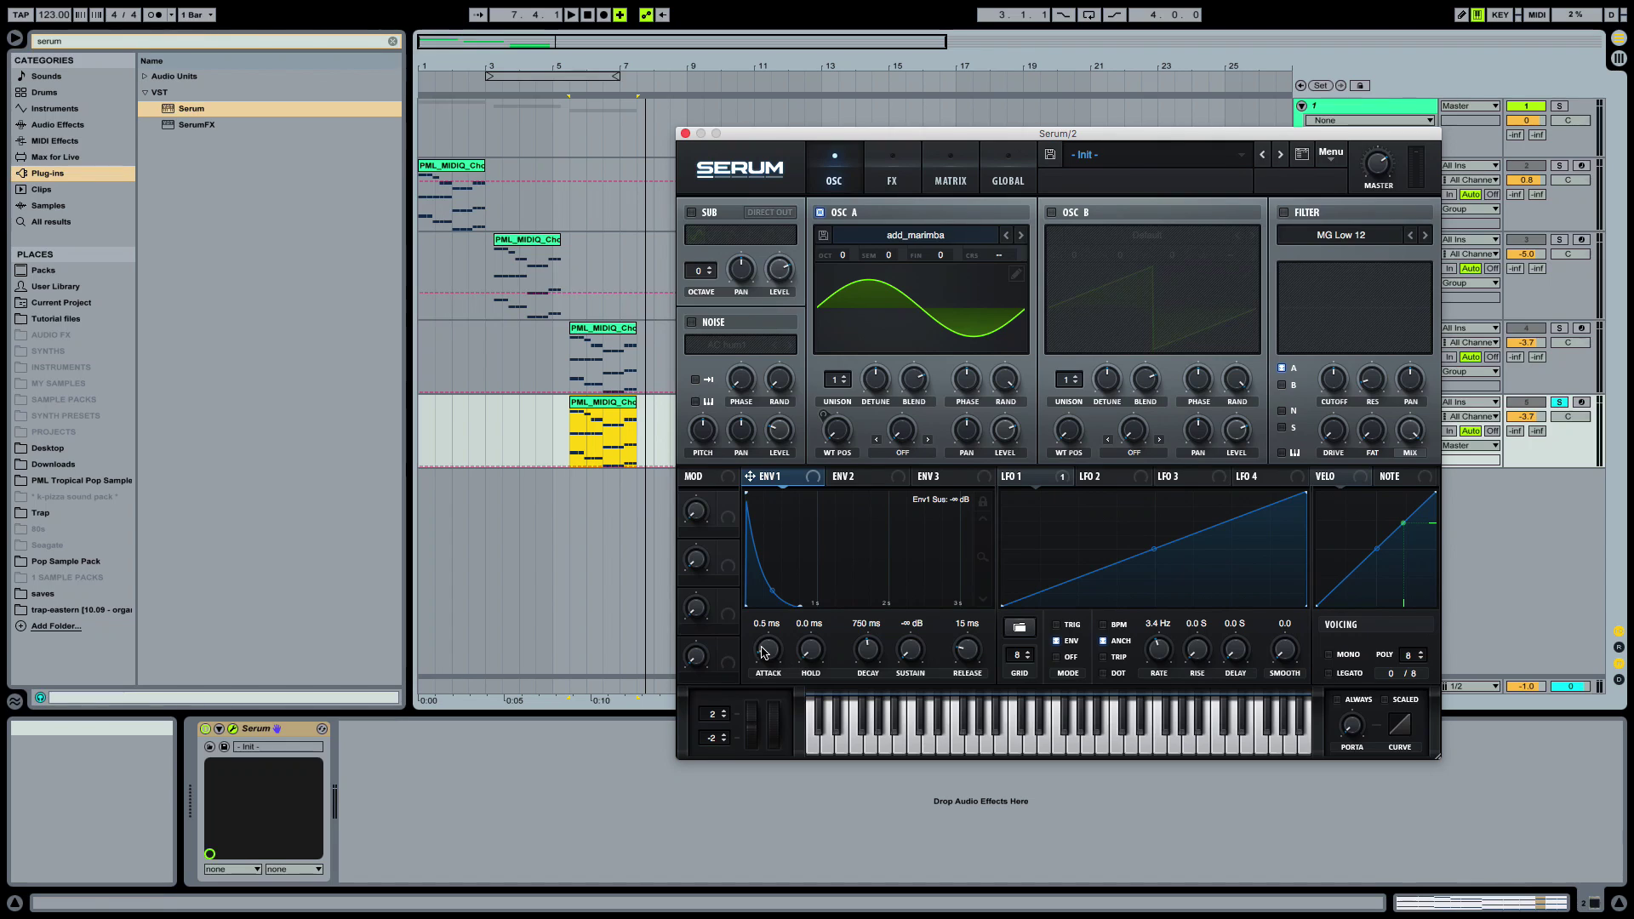
key(space)
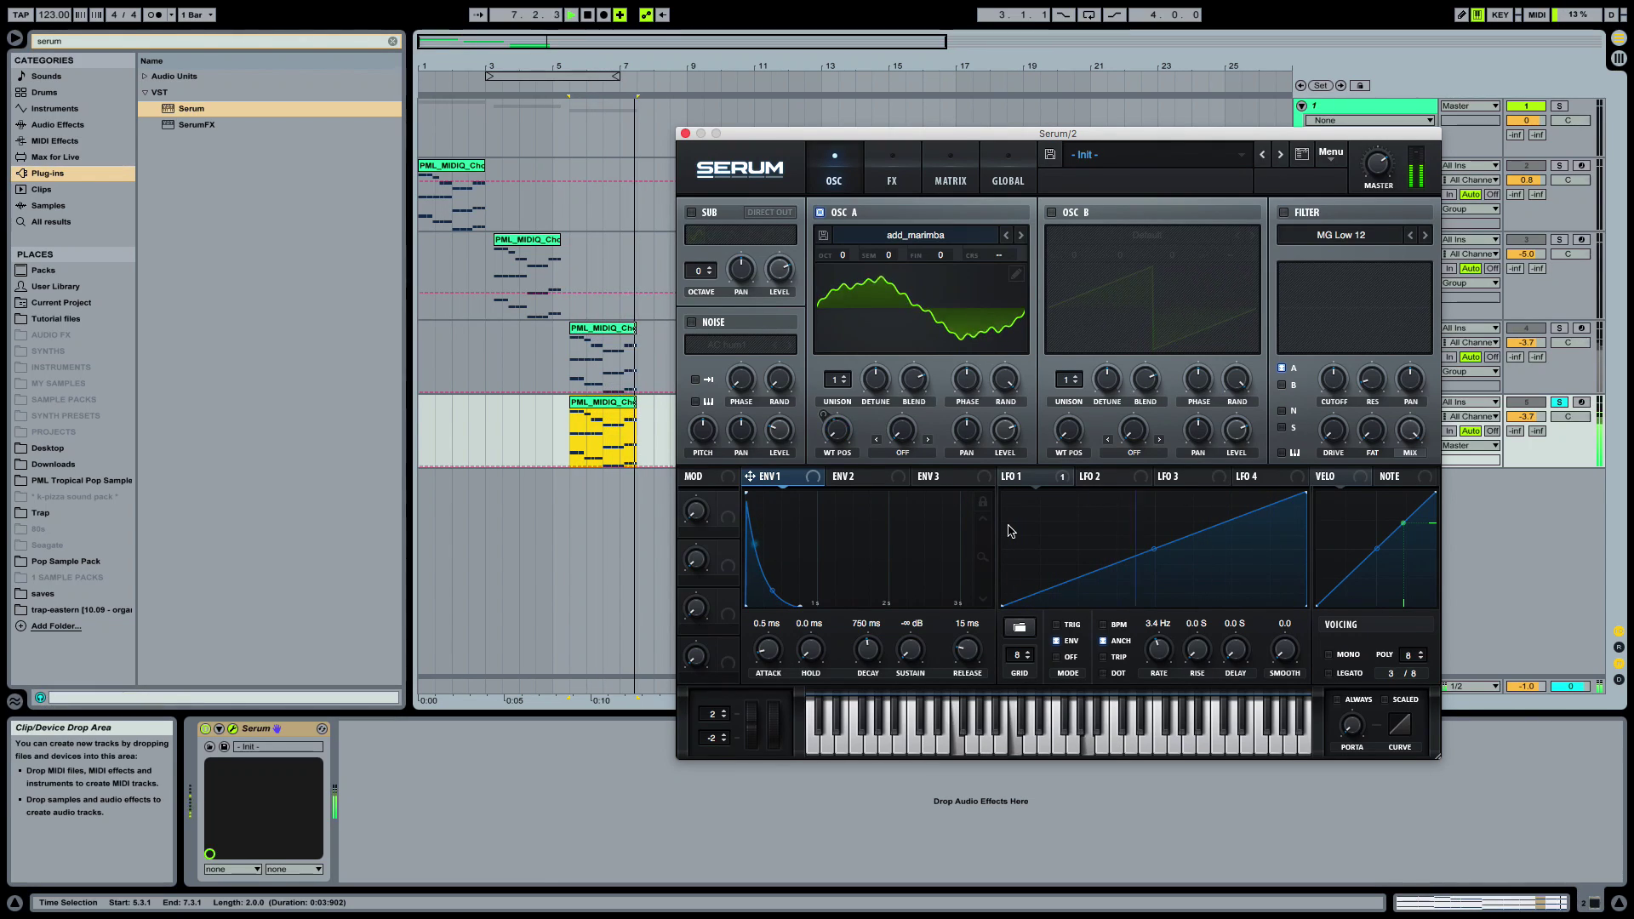
key(space)
drag(967, 653, 966, 647)
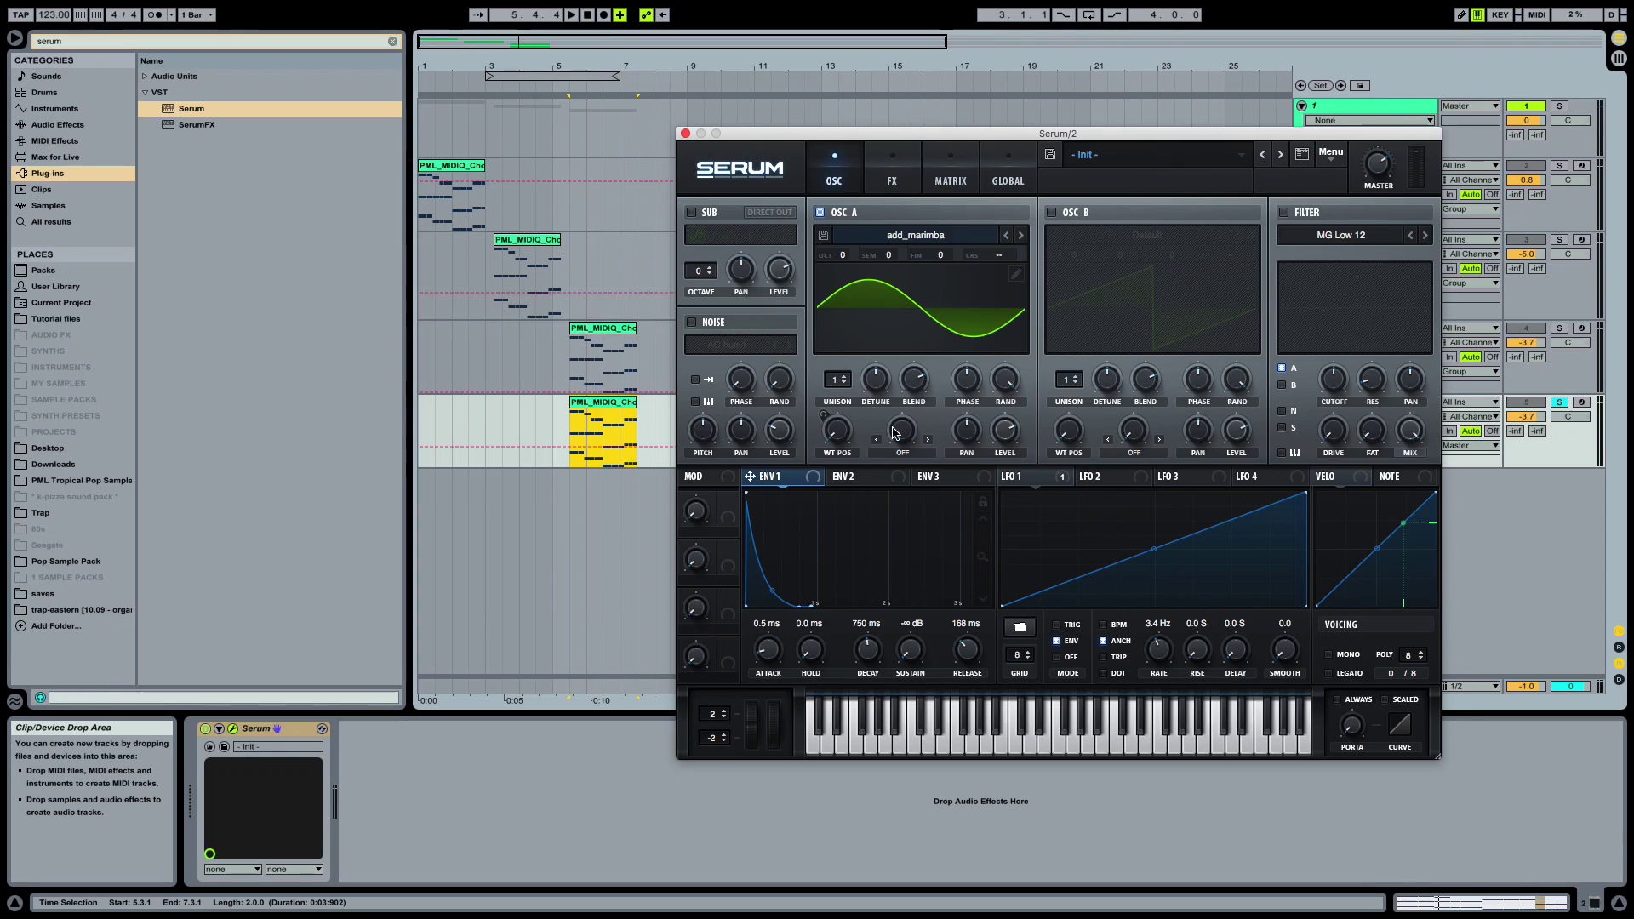
Set Env 2 to a 3.6 ms decay with 0% sustain, assign it to oscillator A's coarse pitch and play the clip
click(888, 476)
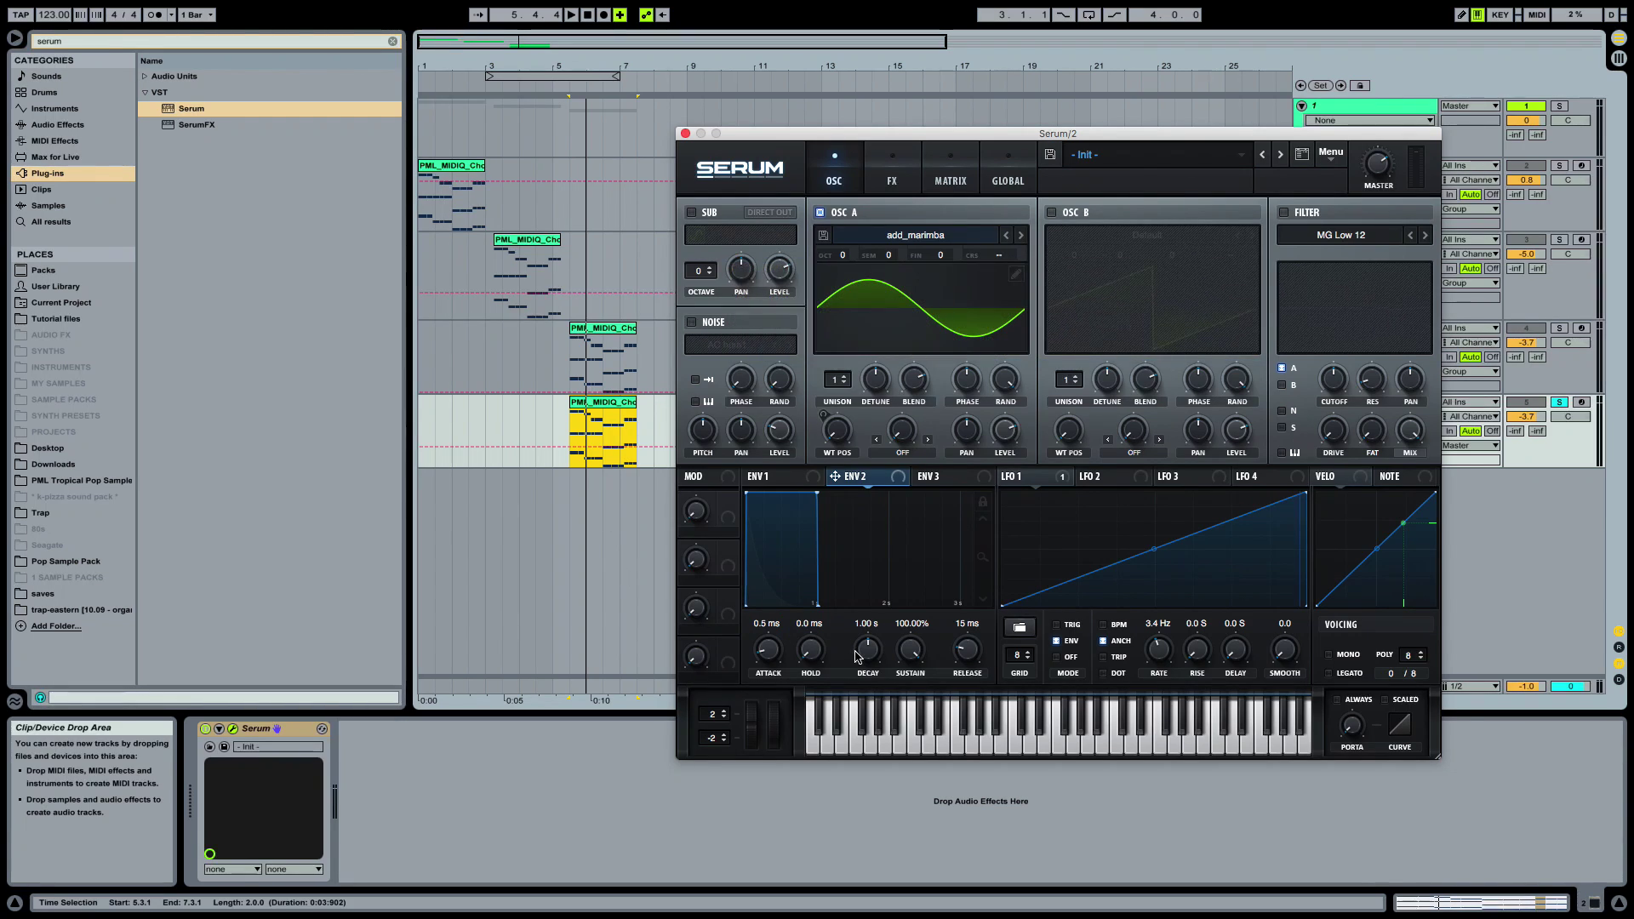
drag(857, 655, 922, 672)
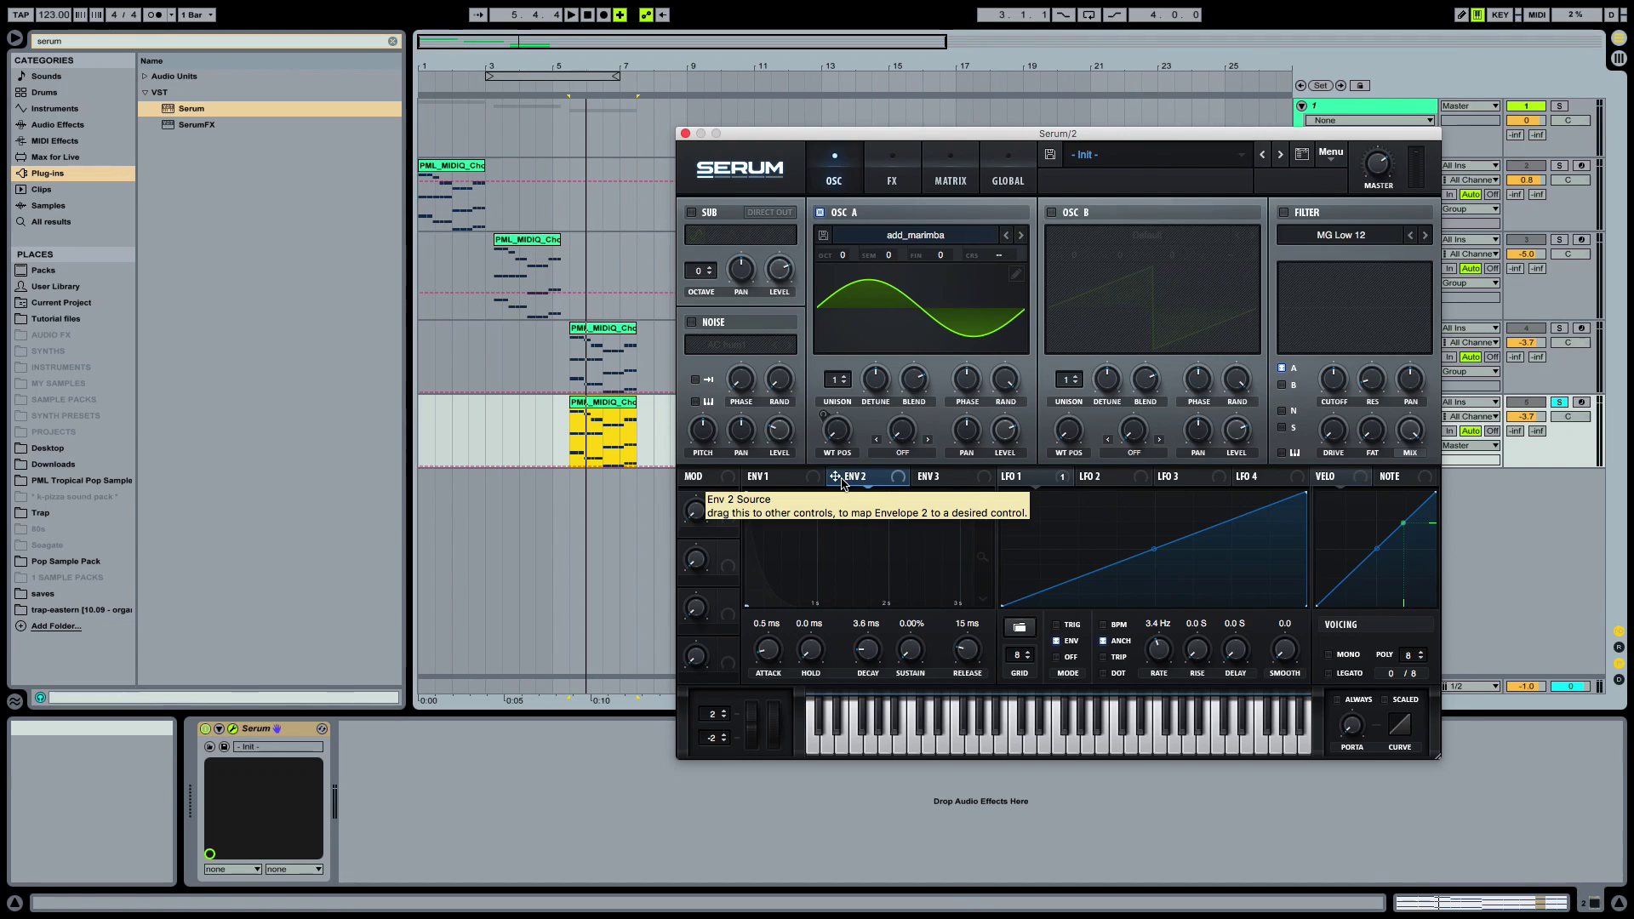
drag(841, 482, 1000, 256)
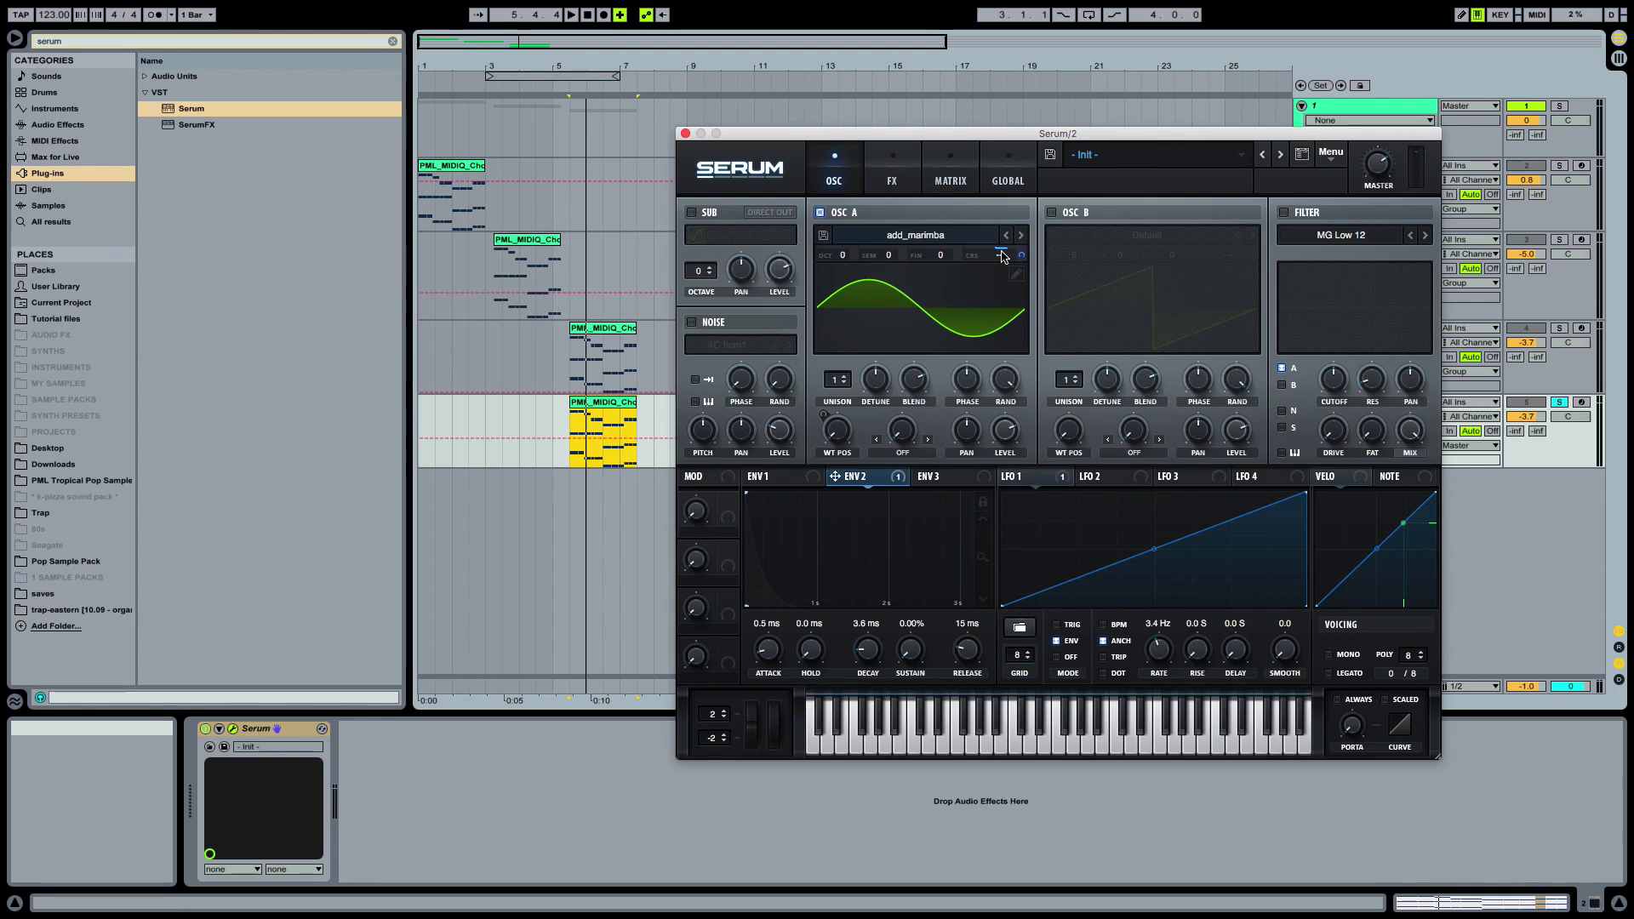
key(space)
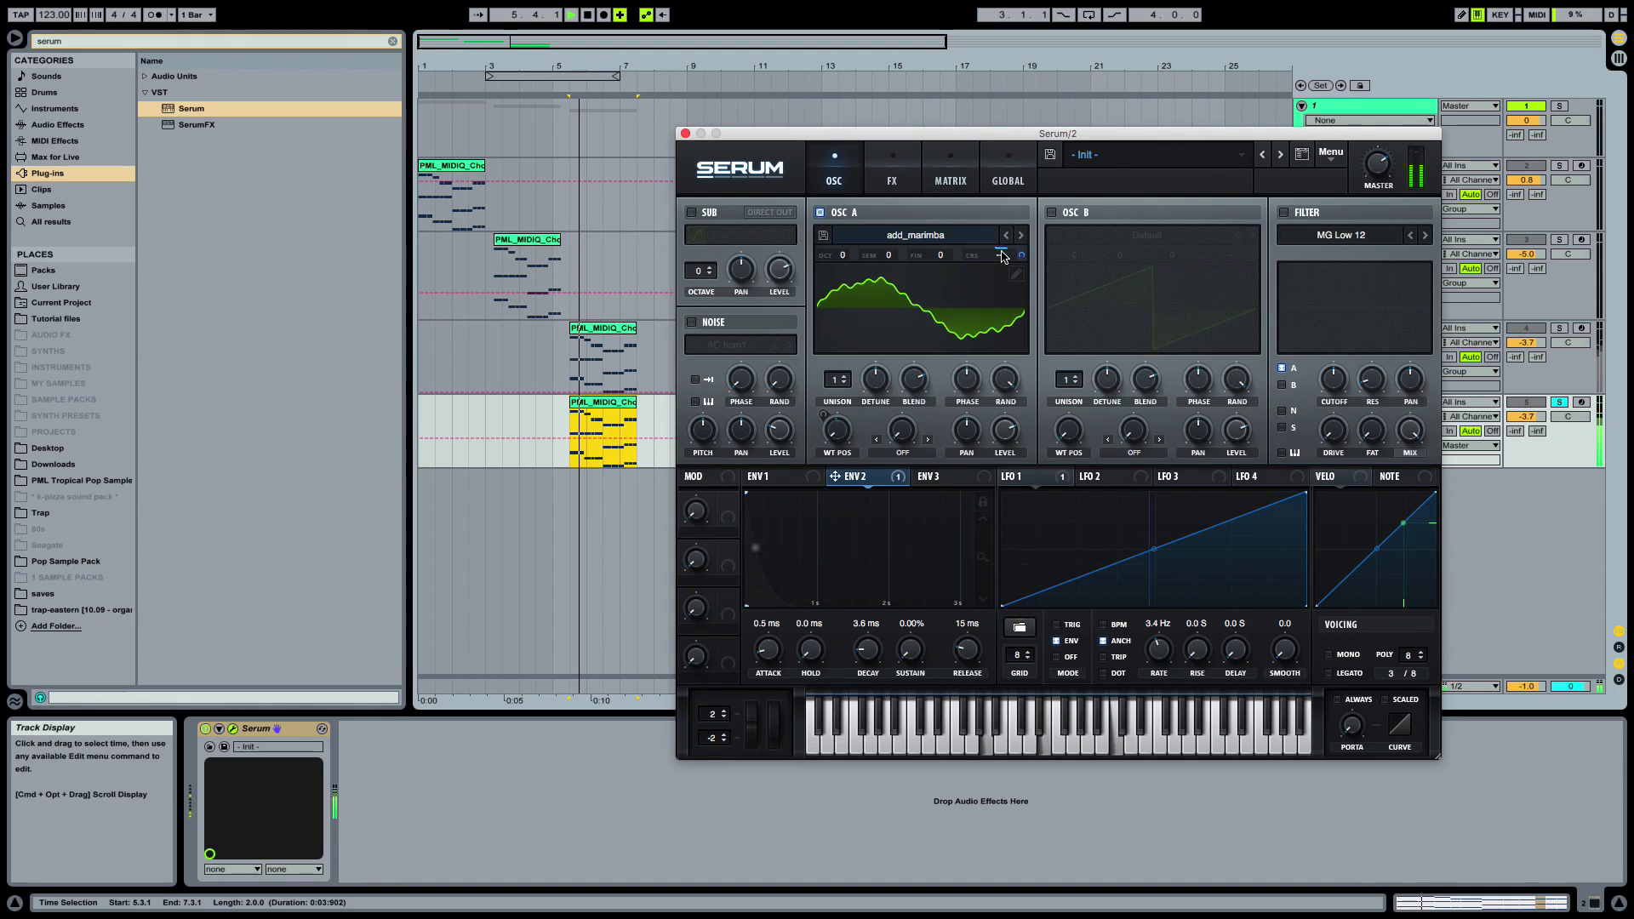
Compare the sound with the Env 2 coarse pitch modulation bypassed and re-enabled
right_click(999, 255)
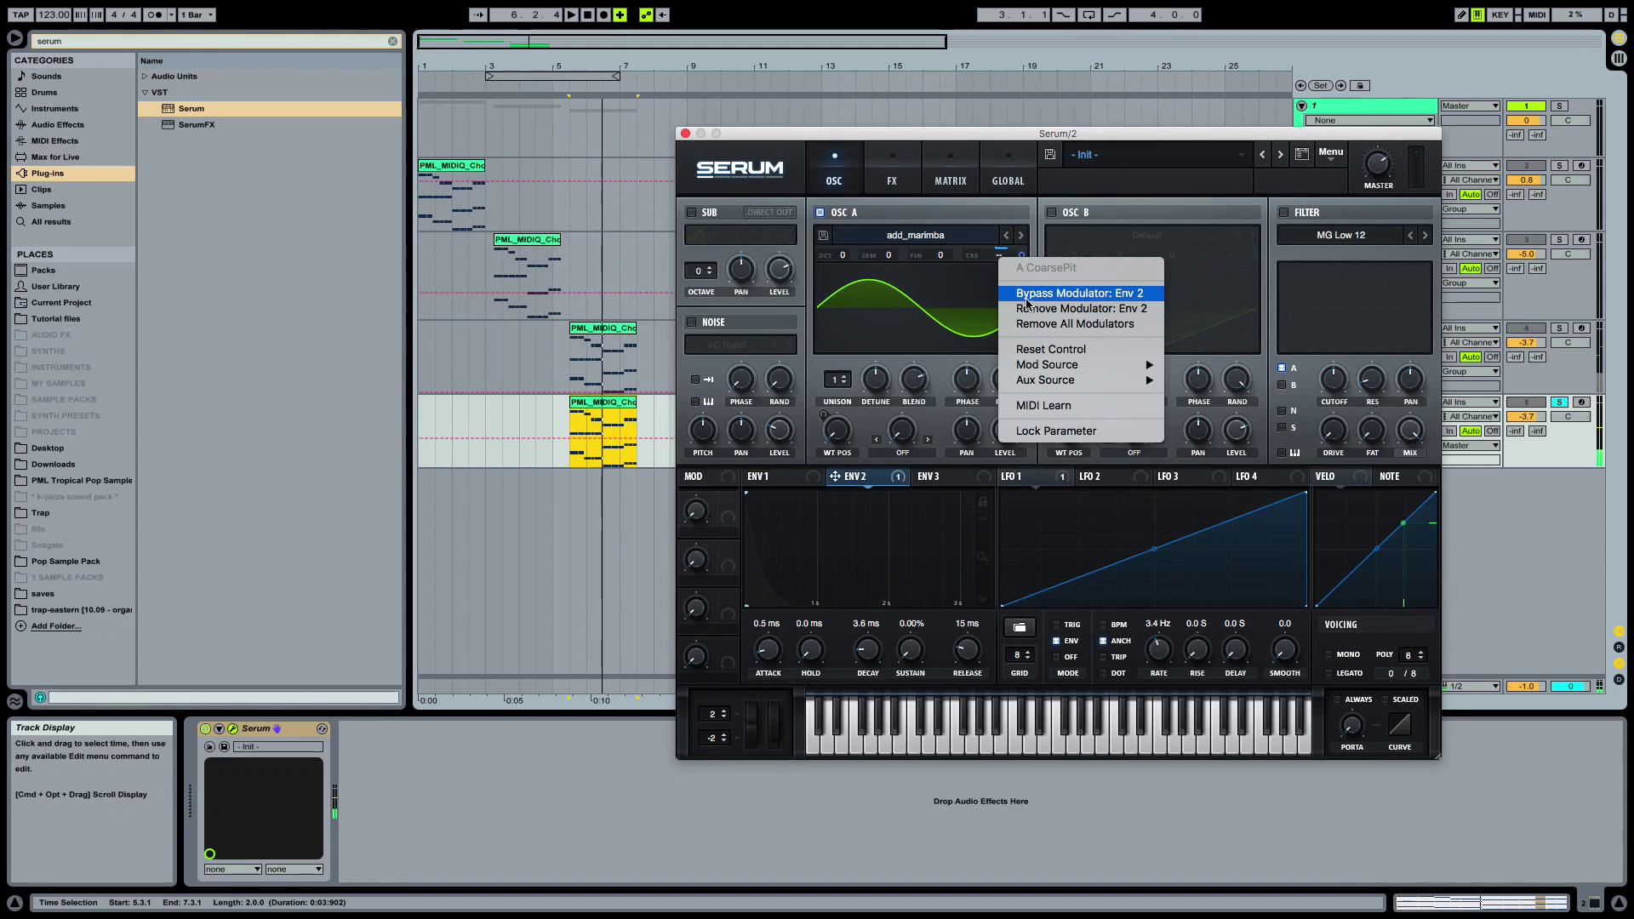
click(1079, 293)
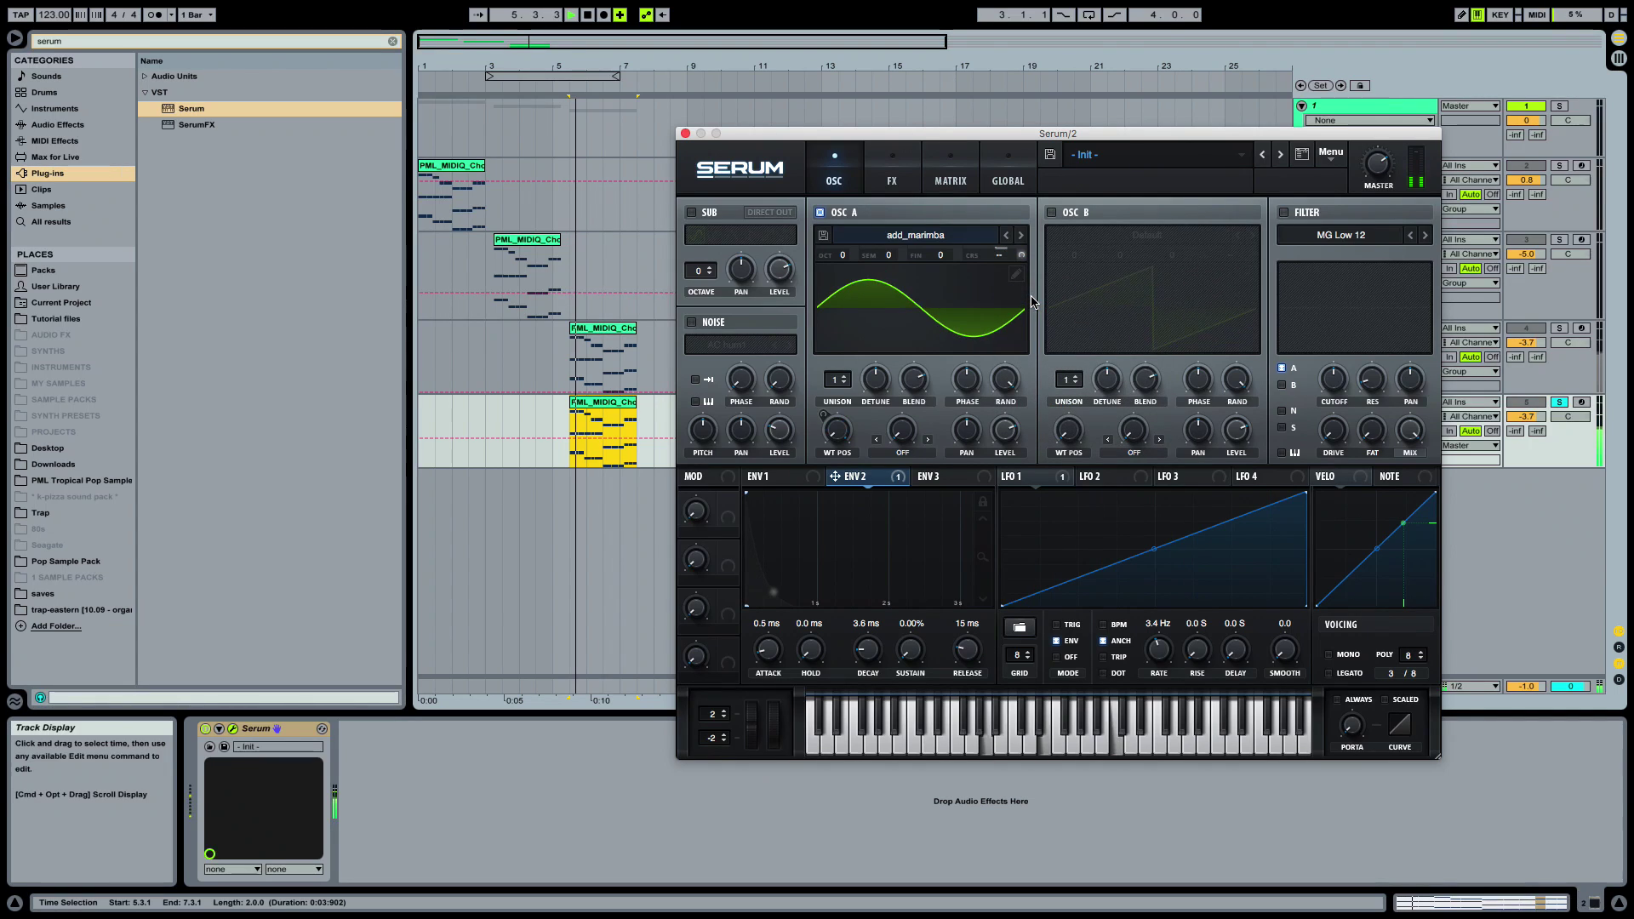
right_click(1021, 267)
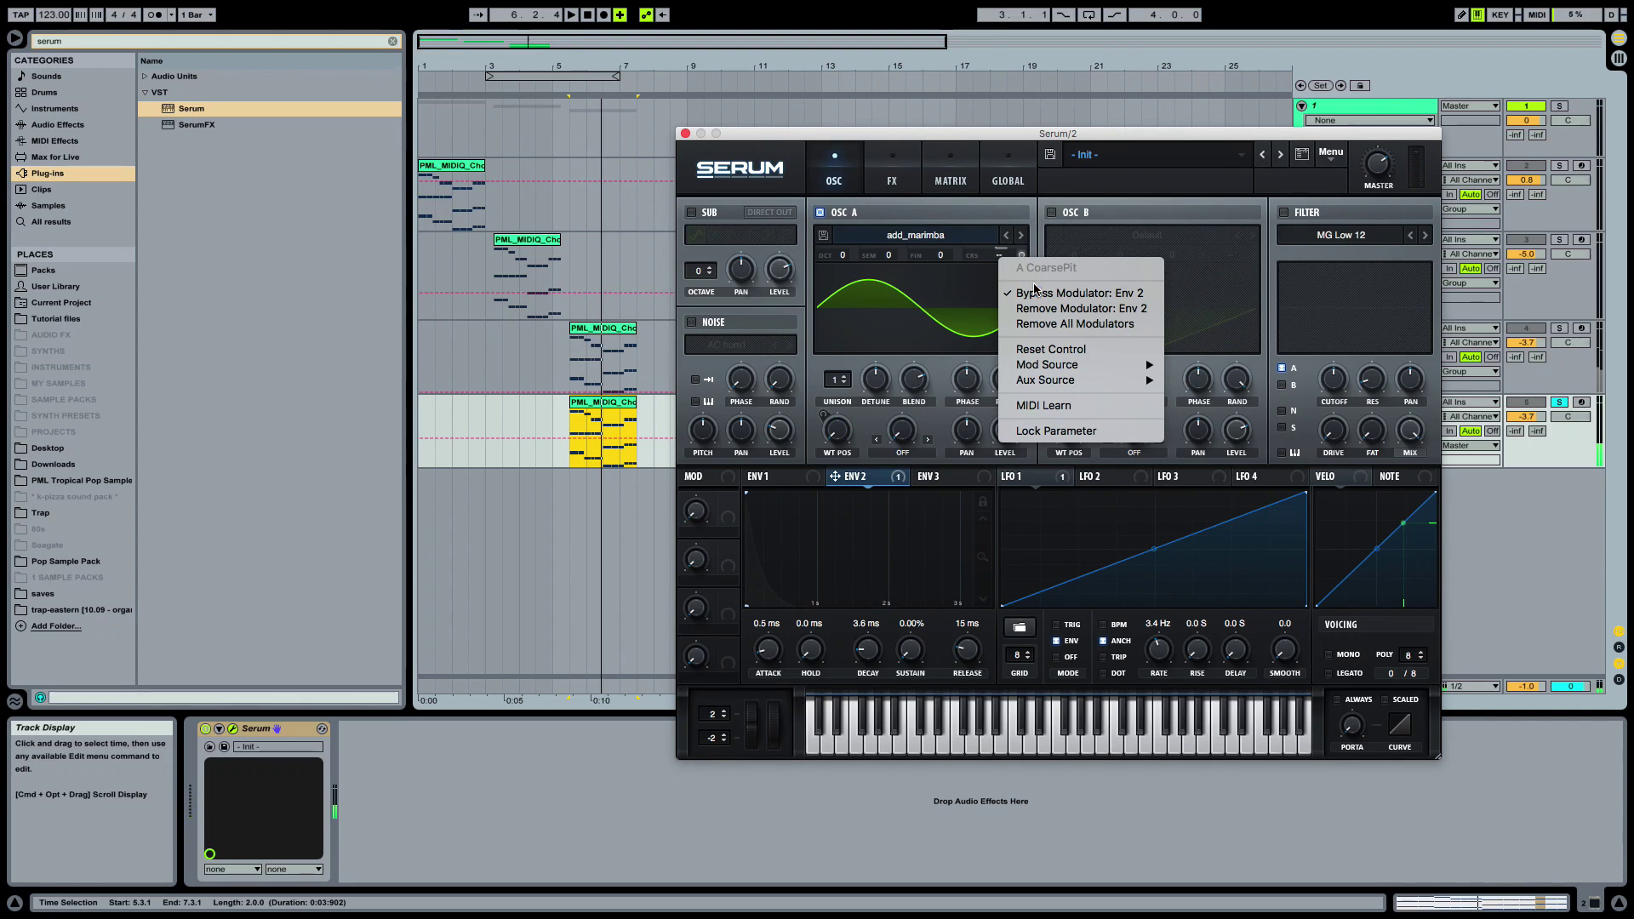
click(1035, 294)
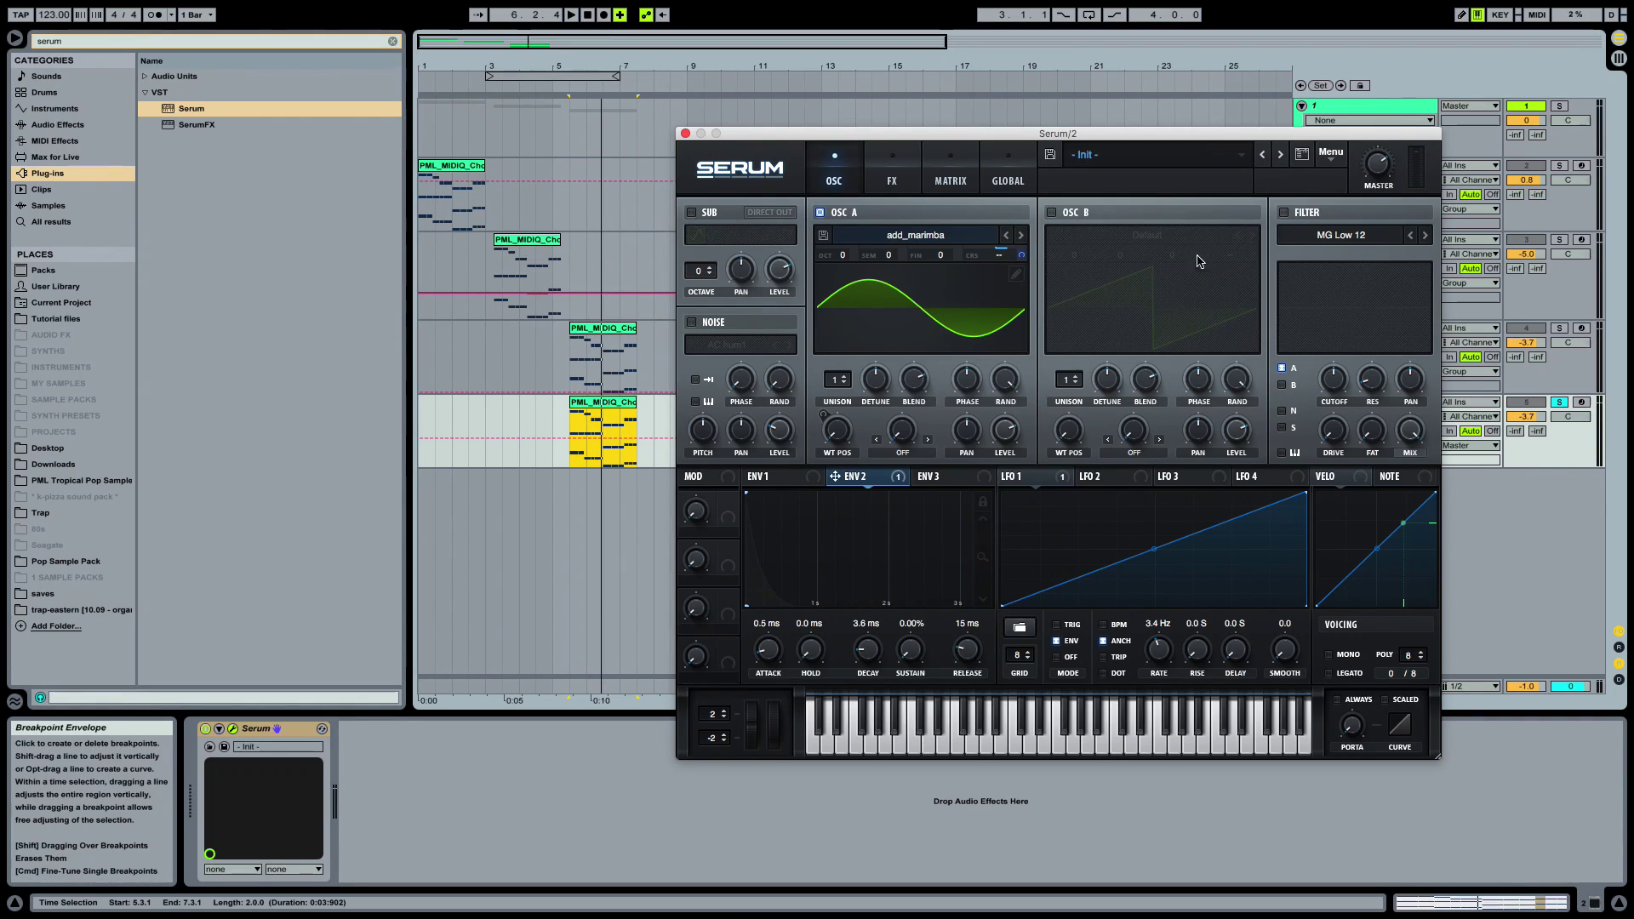
Enable the MG Low 12 filter, modulate its cutoff with Env 3 at an amount of 19, and raise the base cutoff
click(1283, 213)
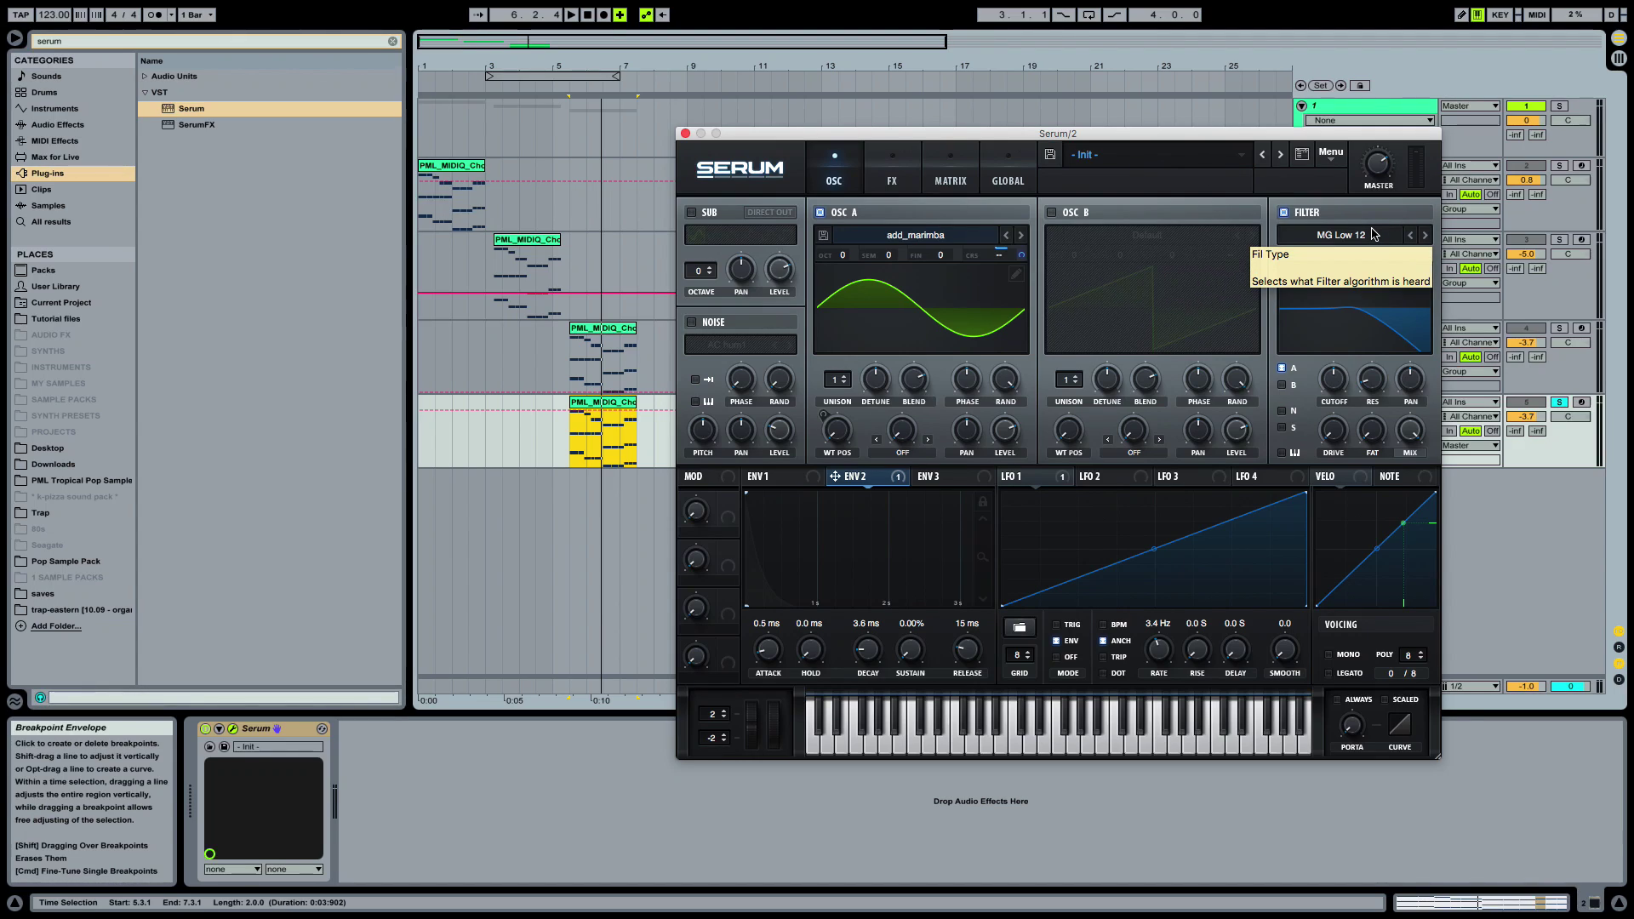
click(955, 482)
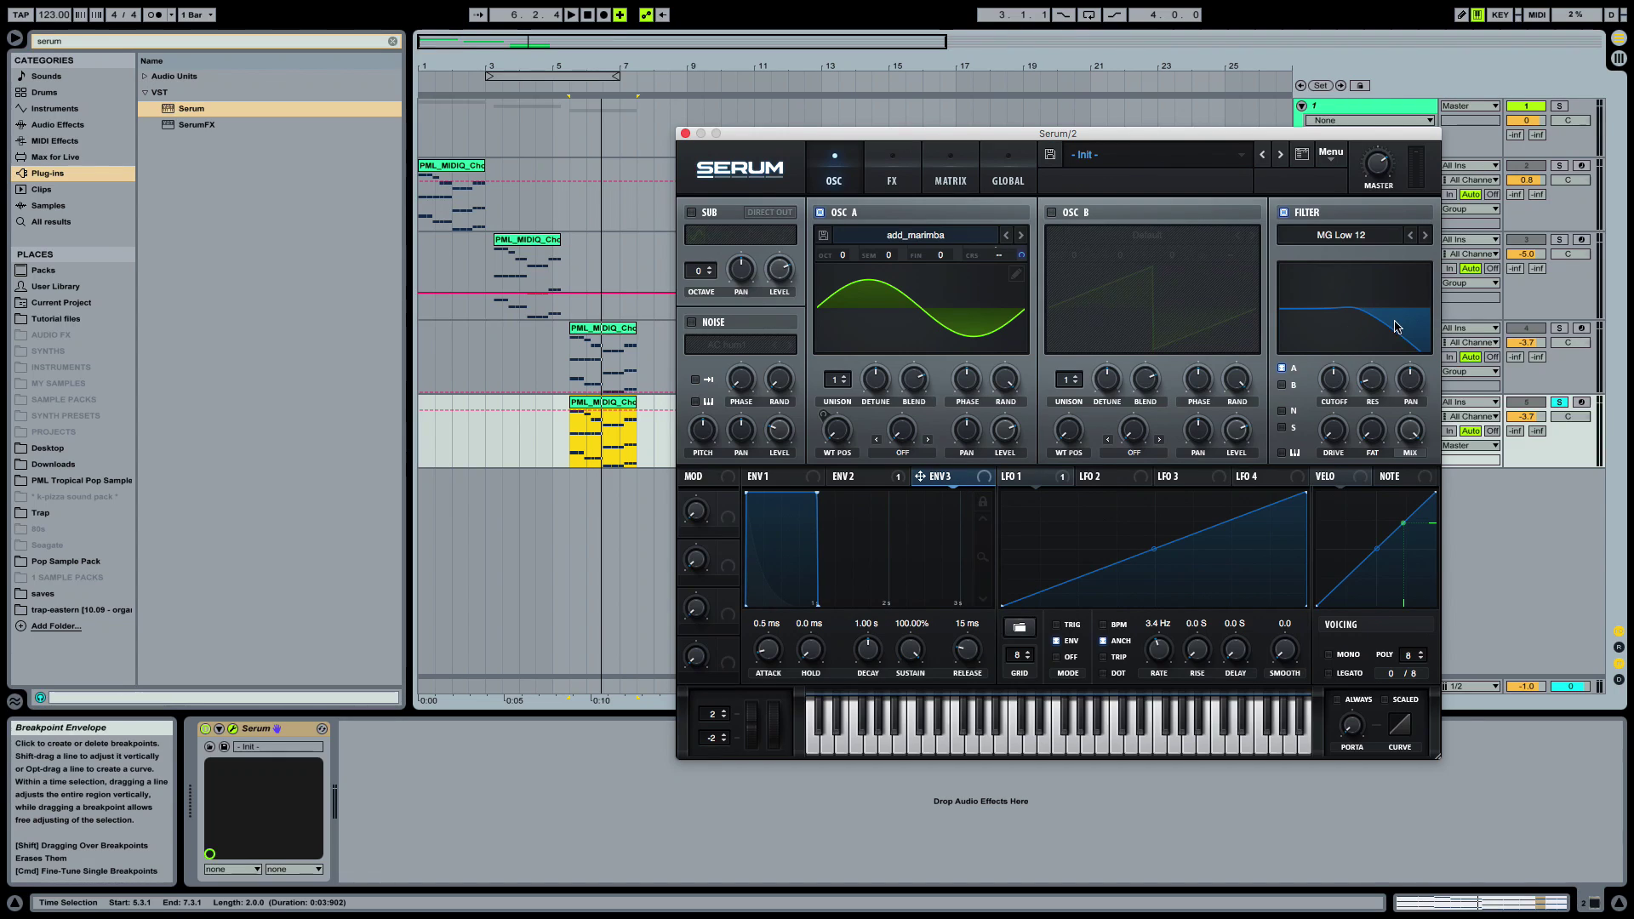
drag(920, 477, 1339, 385)
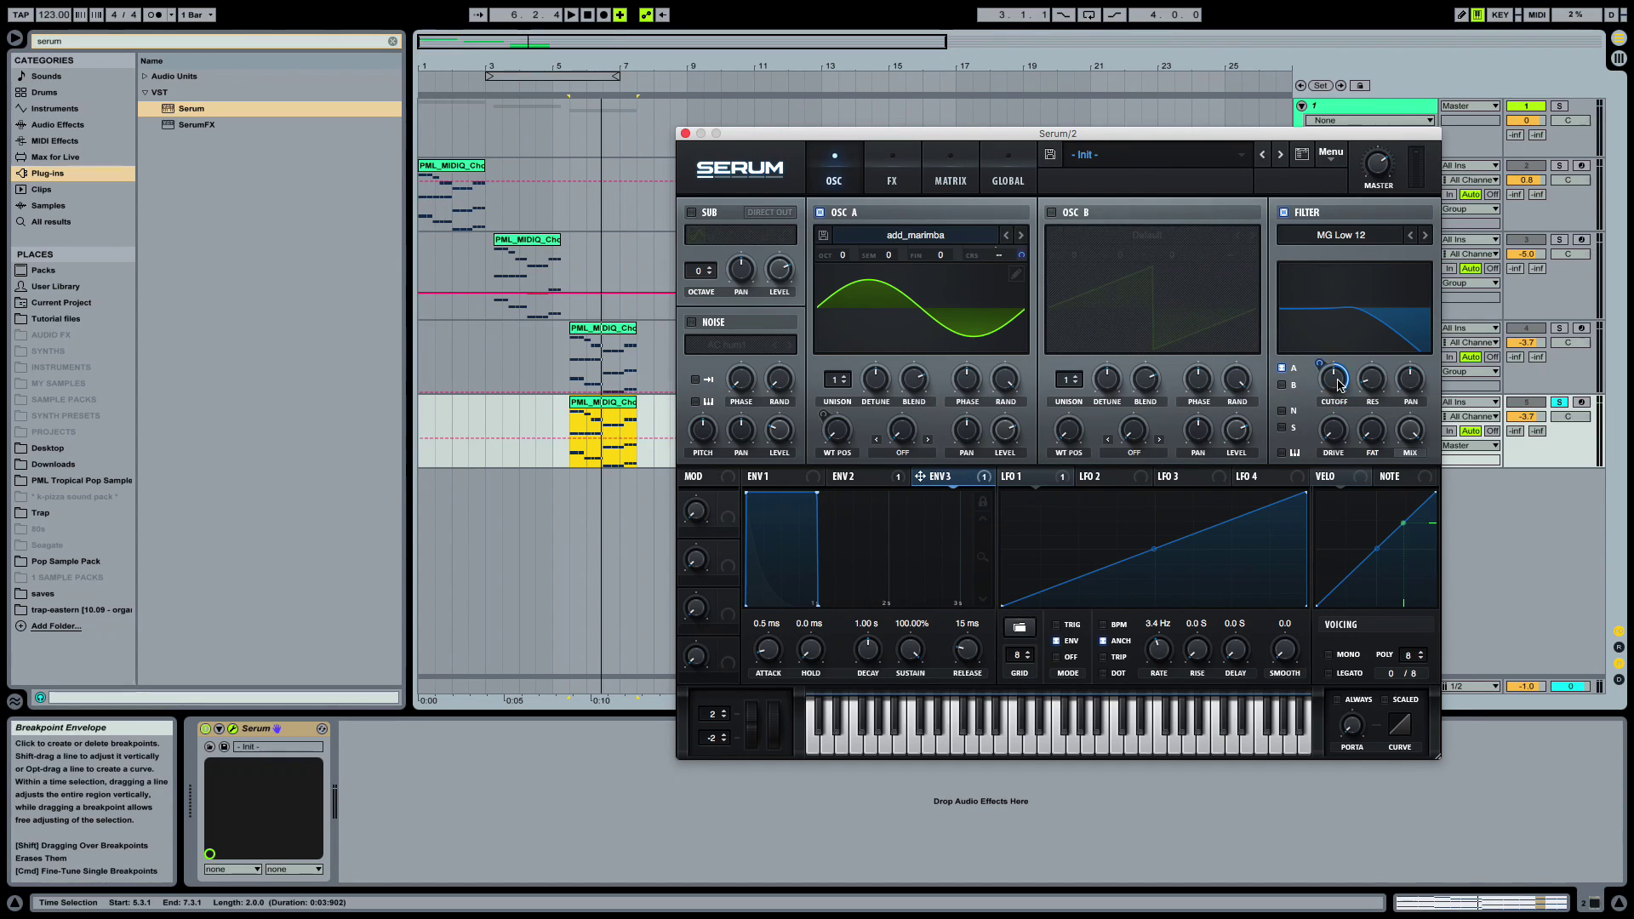
drag(1320, 364, 1313, 450)
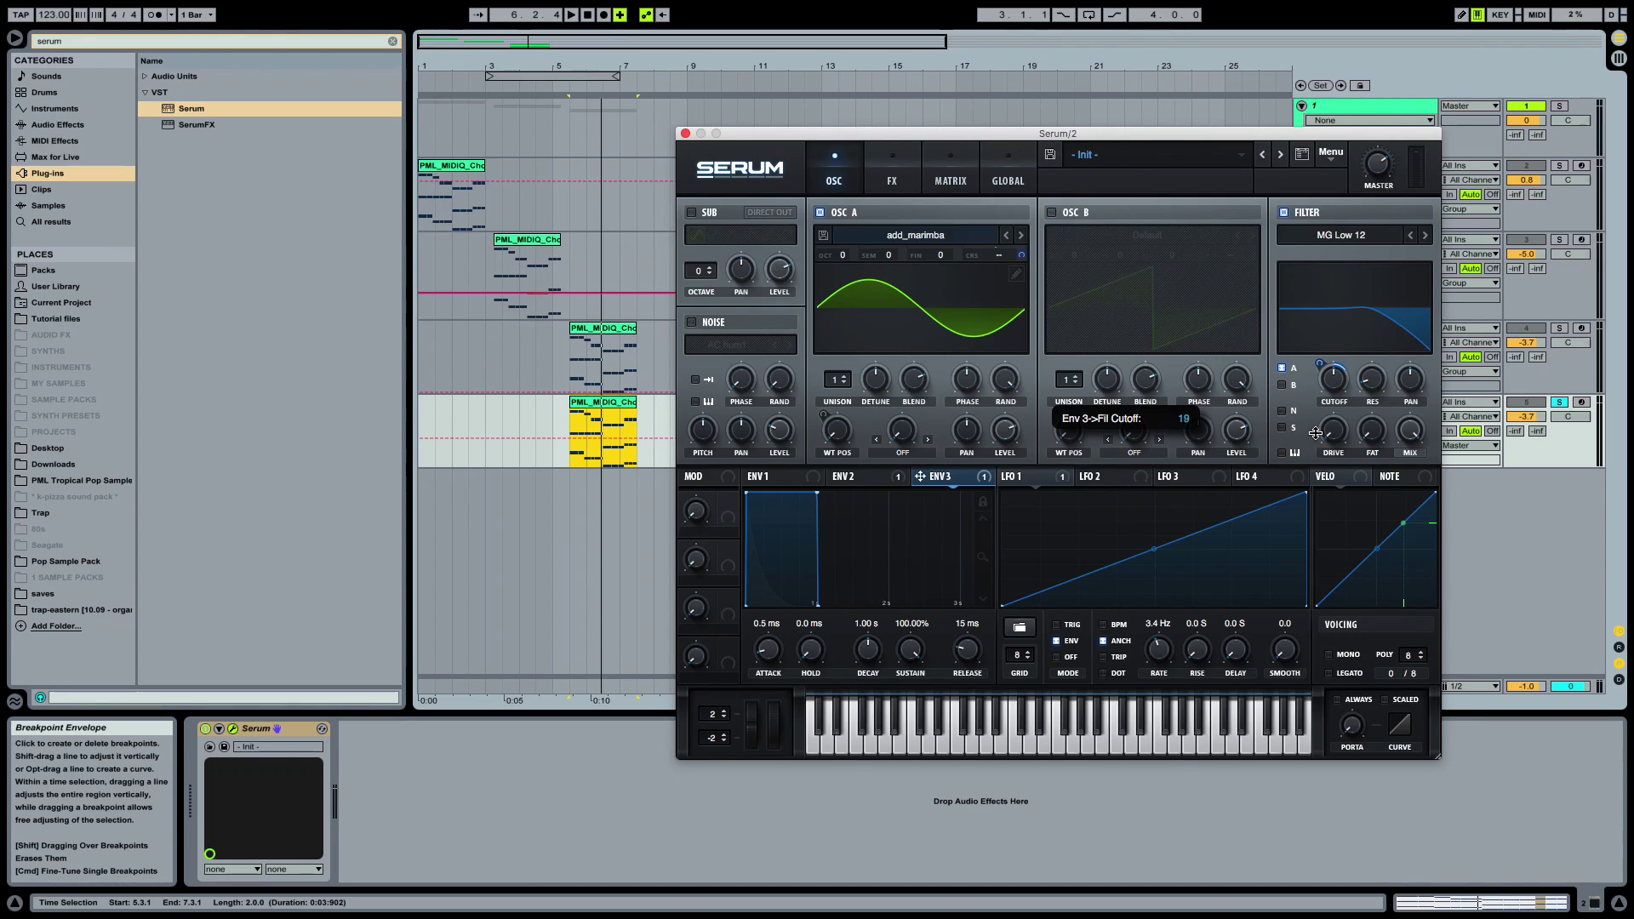
drag(1334, 380, 1334, 364)
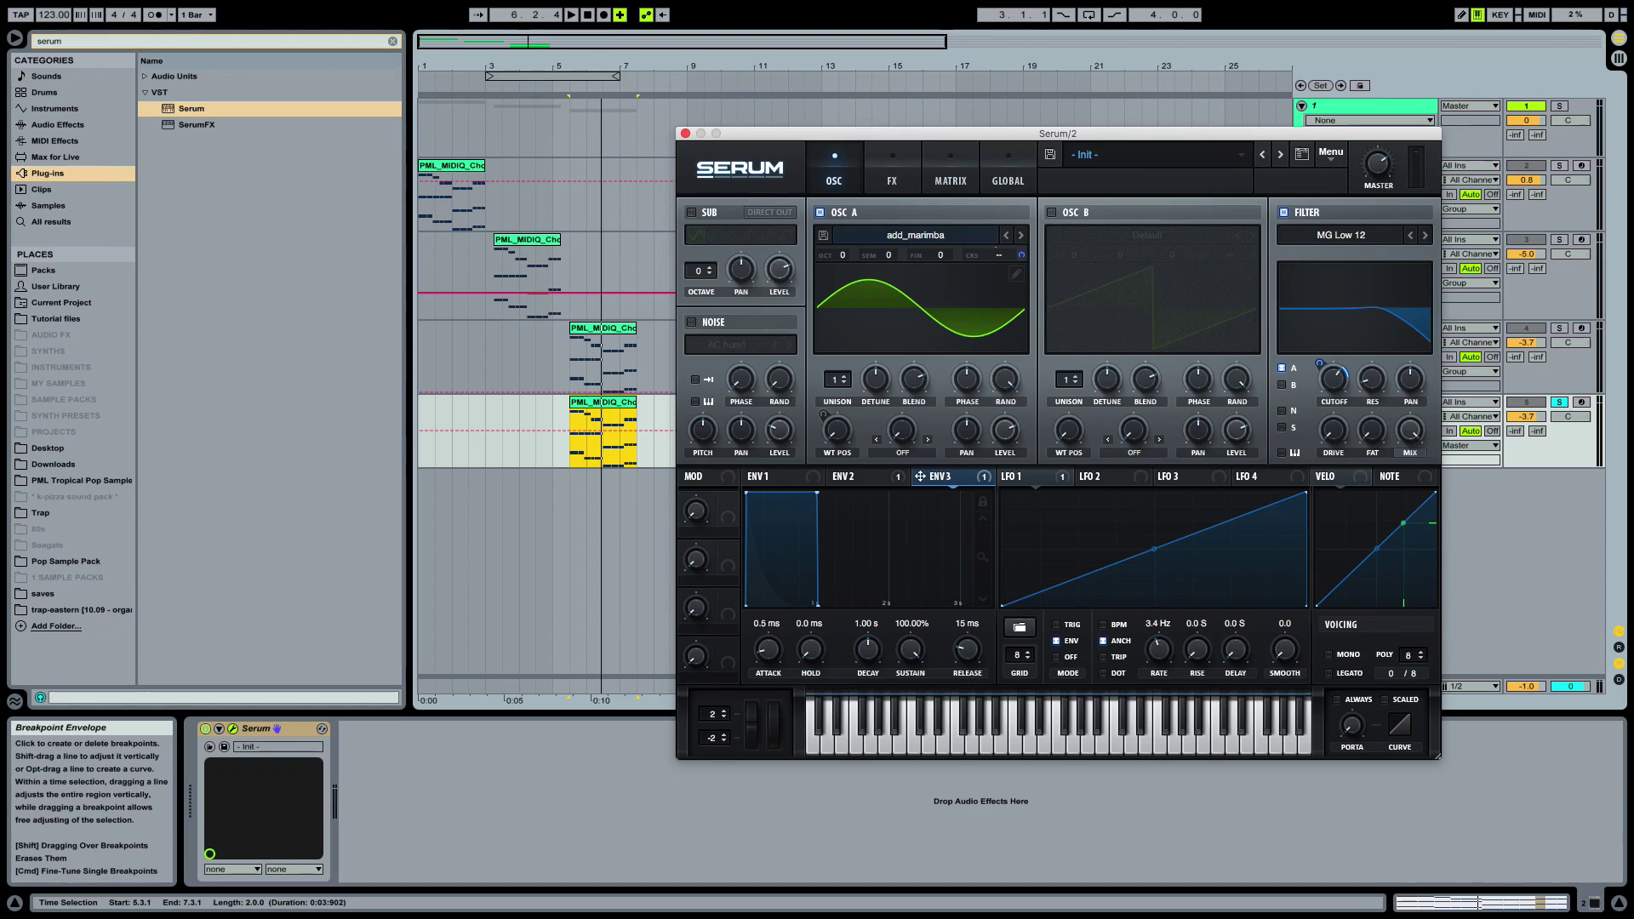
Shape Env 3 with 0% sustain and a 317 ms decay
drag(910, 651, 915, 692)
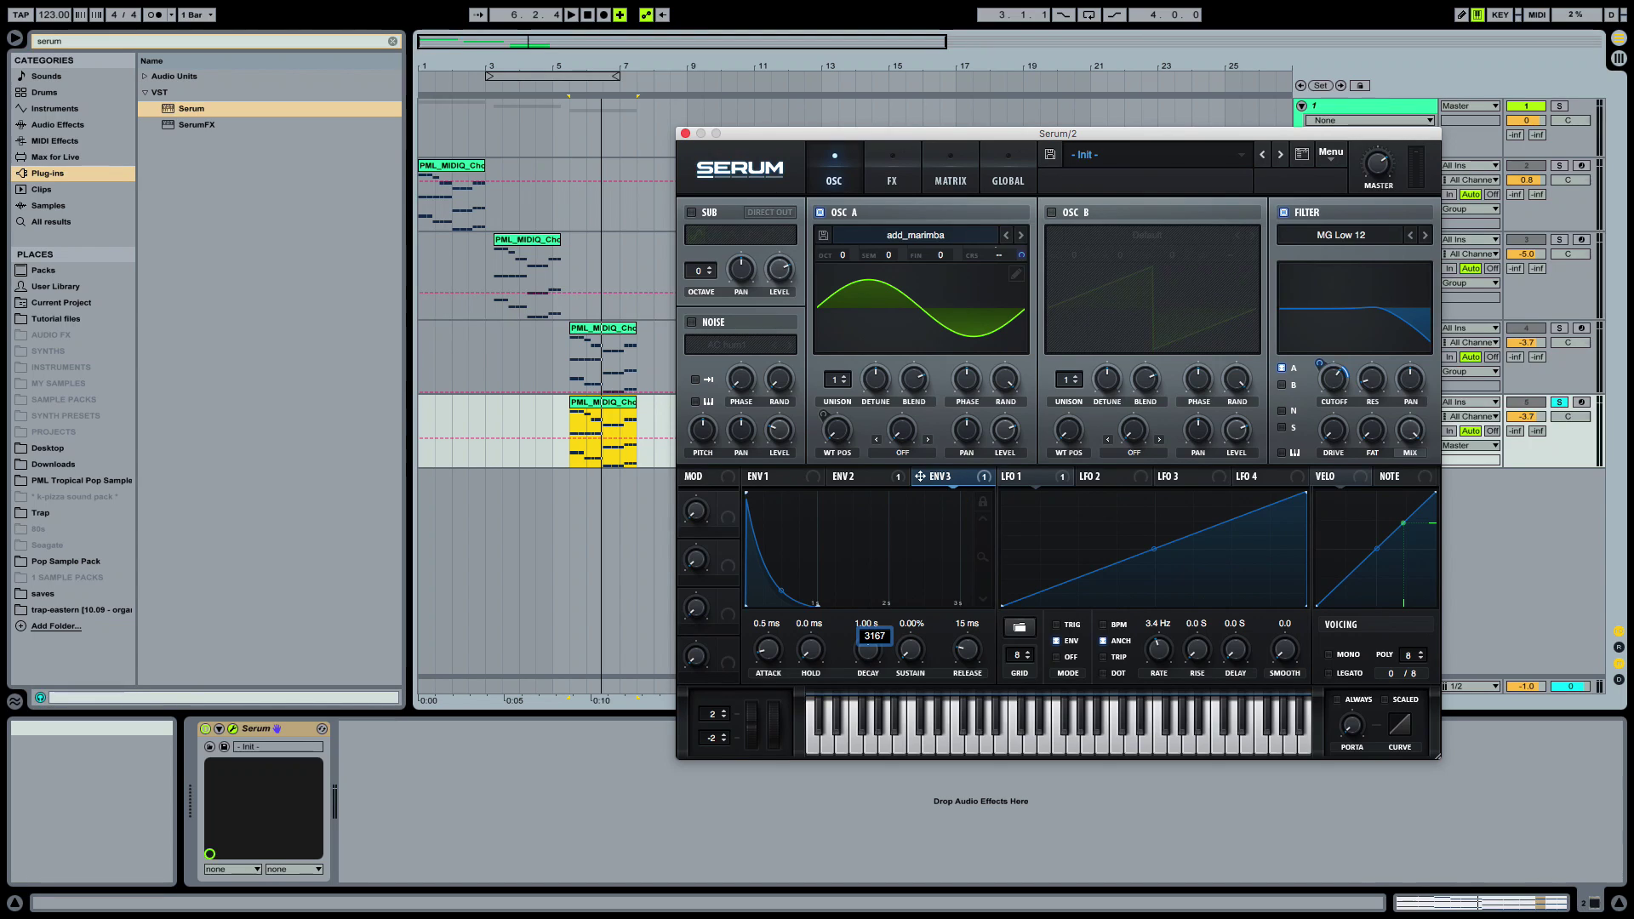
text(7)
key(Return)
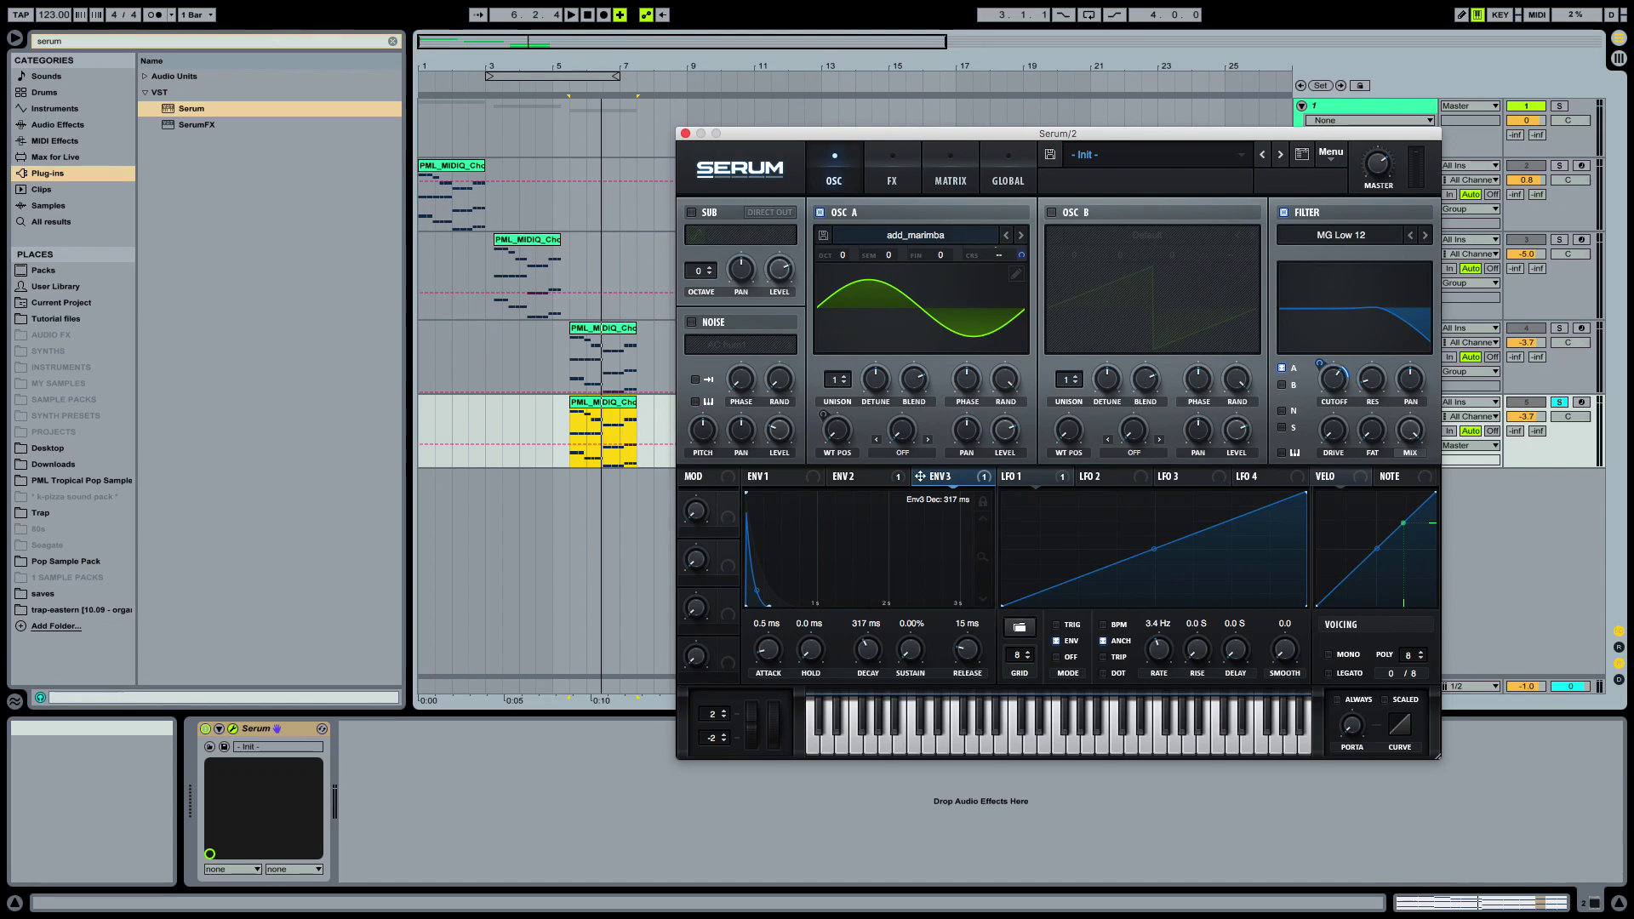
Audition the clip with the filter switched off and back on
key(space)
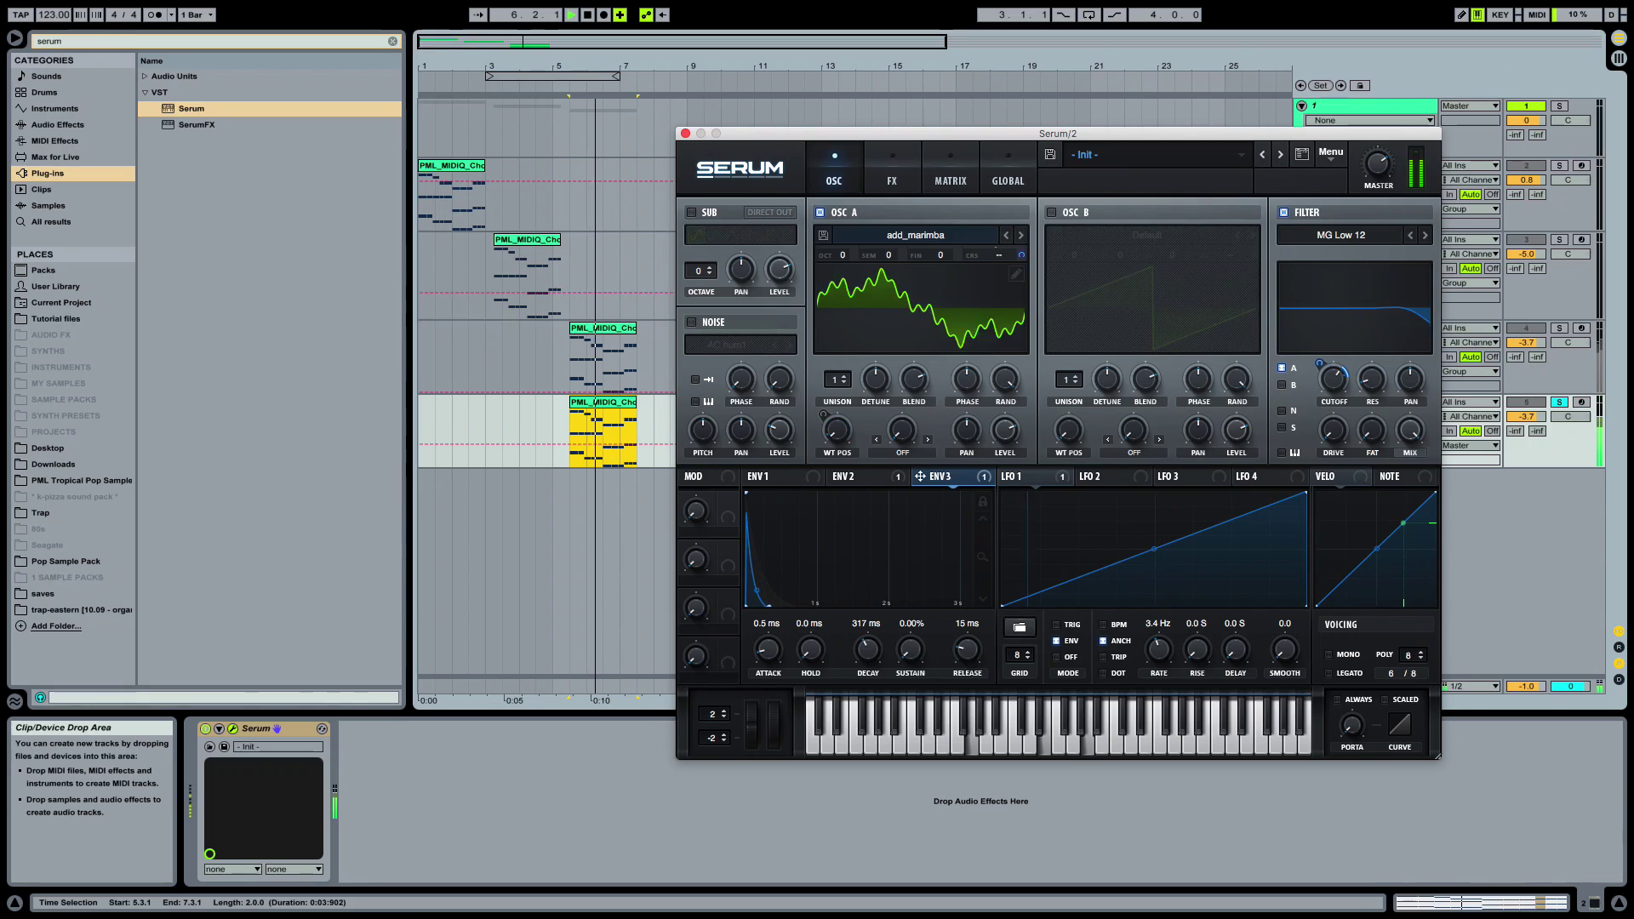
click(1286, 214)
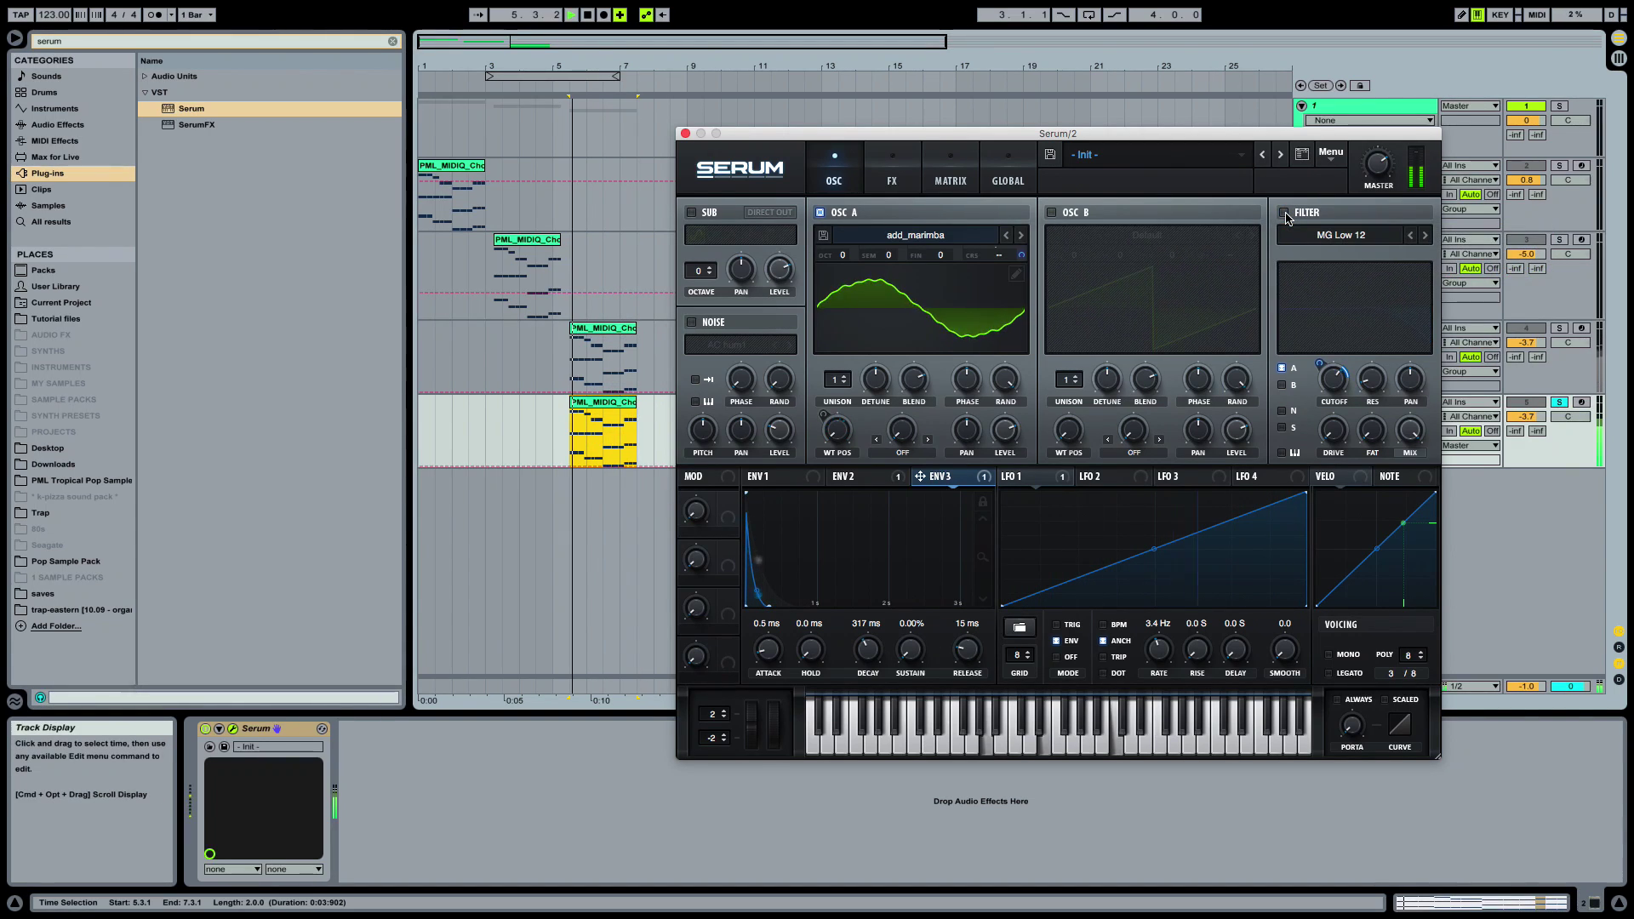
click(1286, 214)
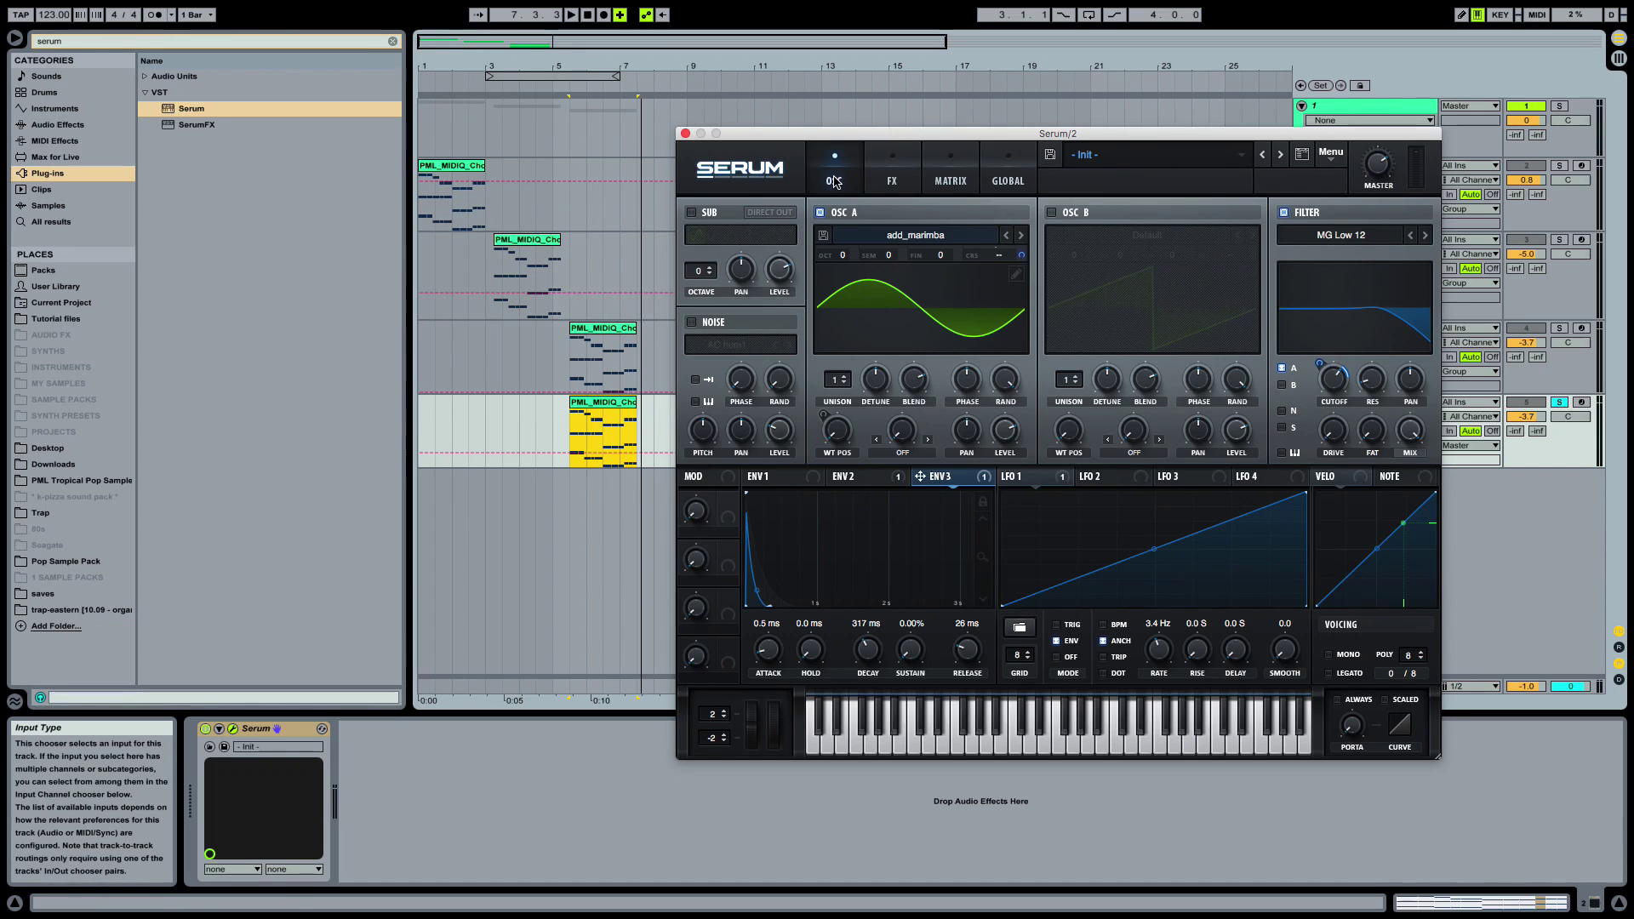
Enable the EQ effect ahead of the reverb and switch its low band to a high-pass shape
click(886, 186)
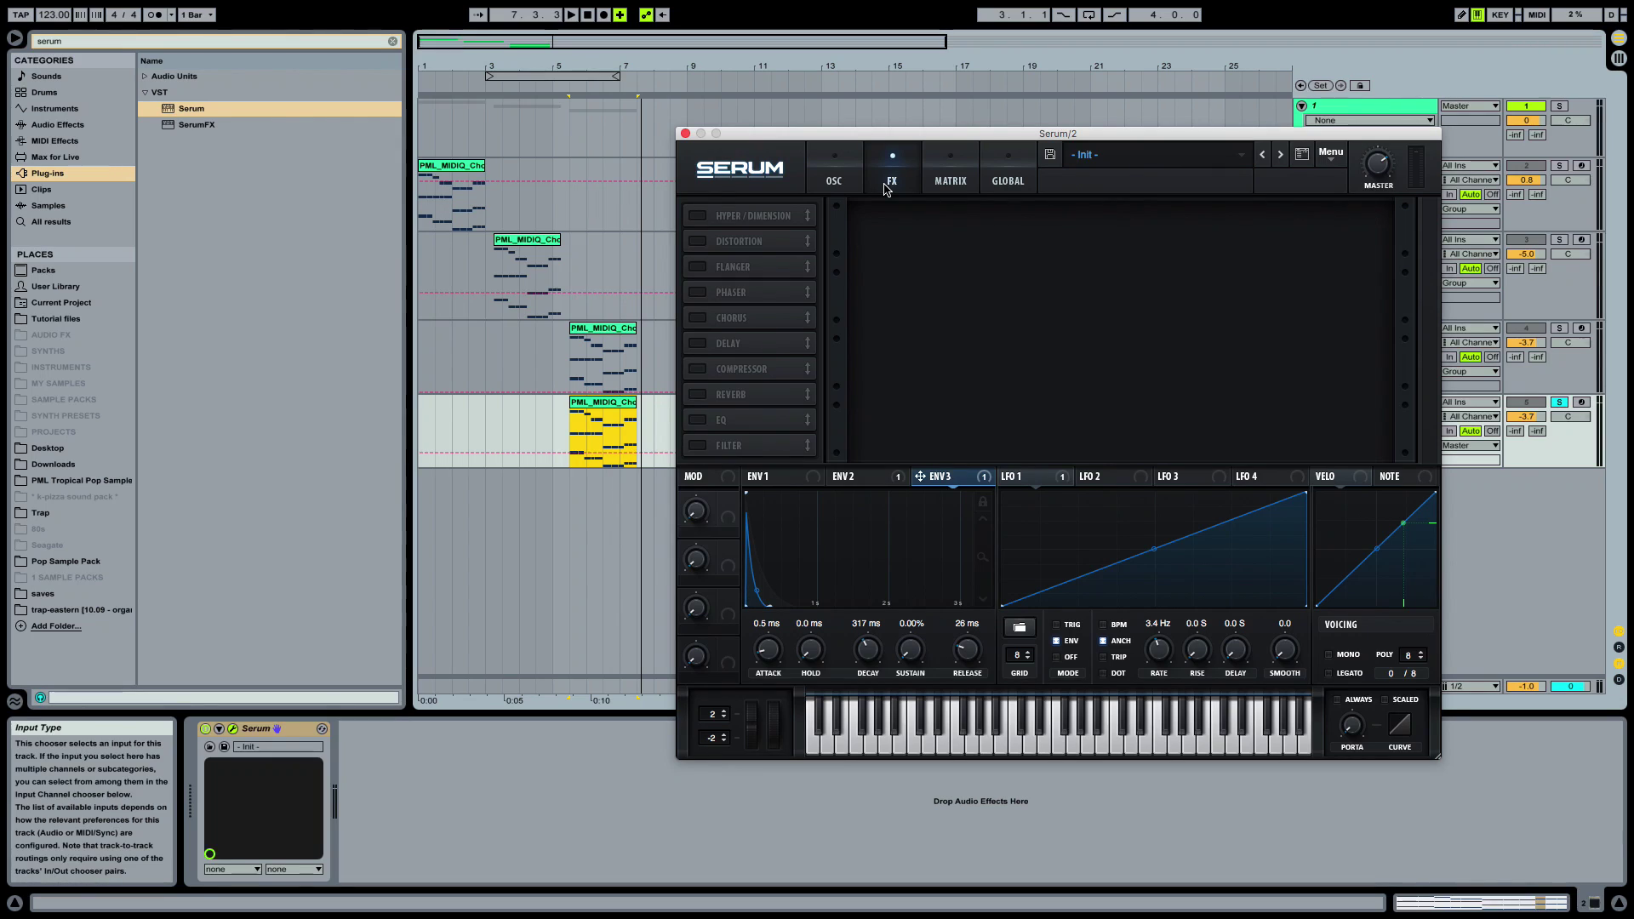
drag(740, 420, 760, 357)
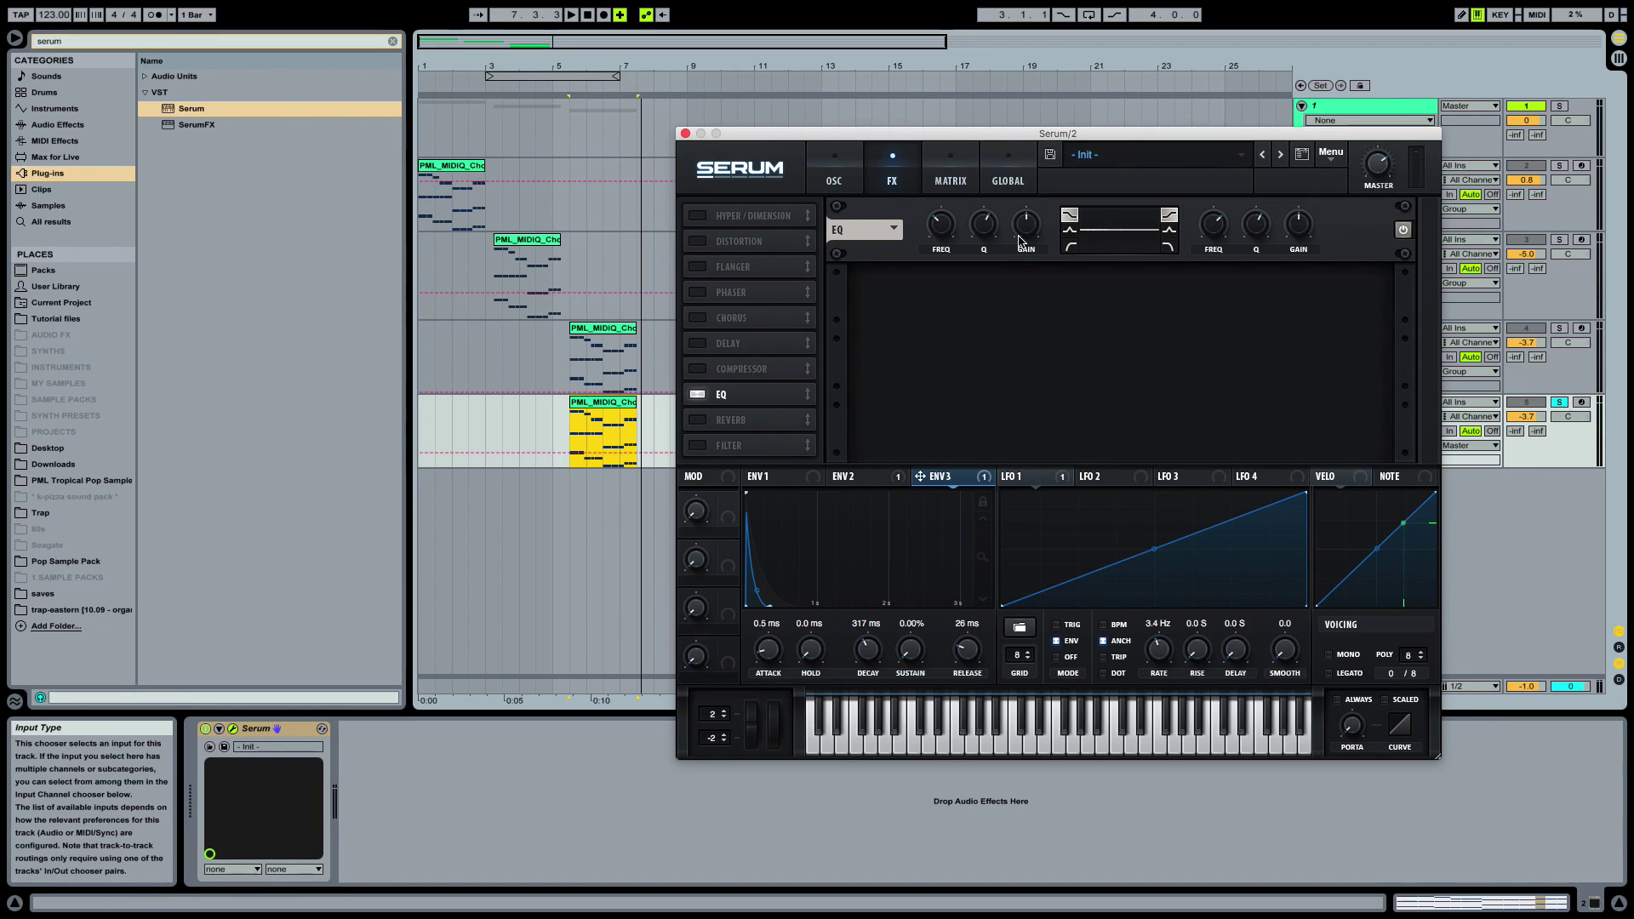
click(1069, 248)
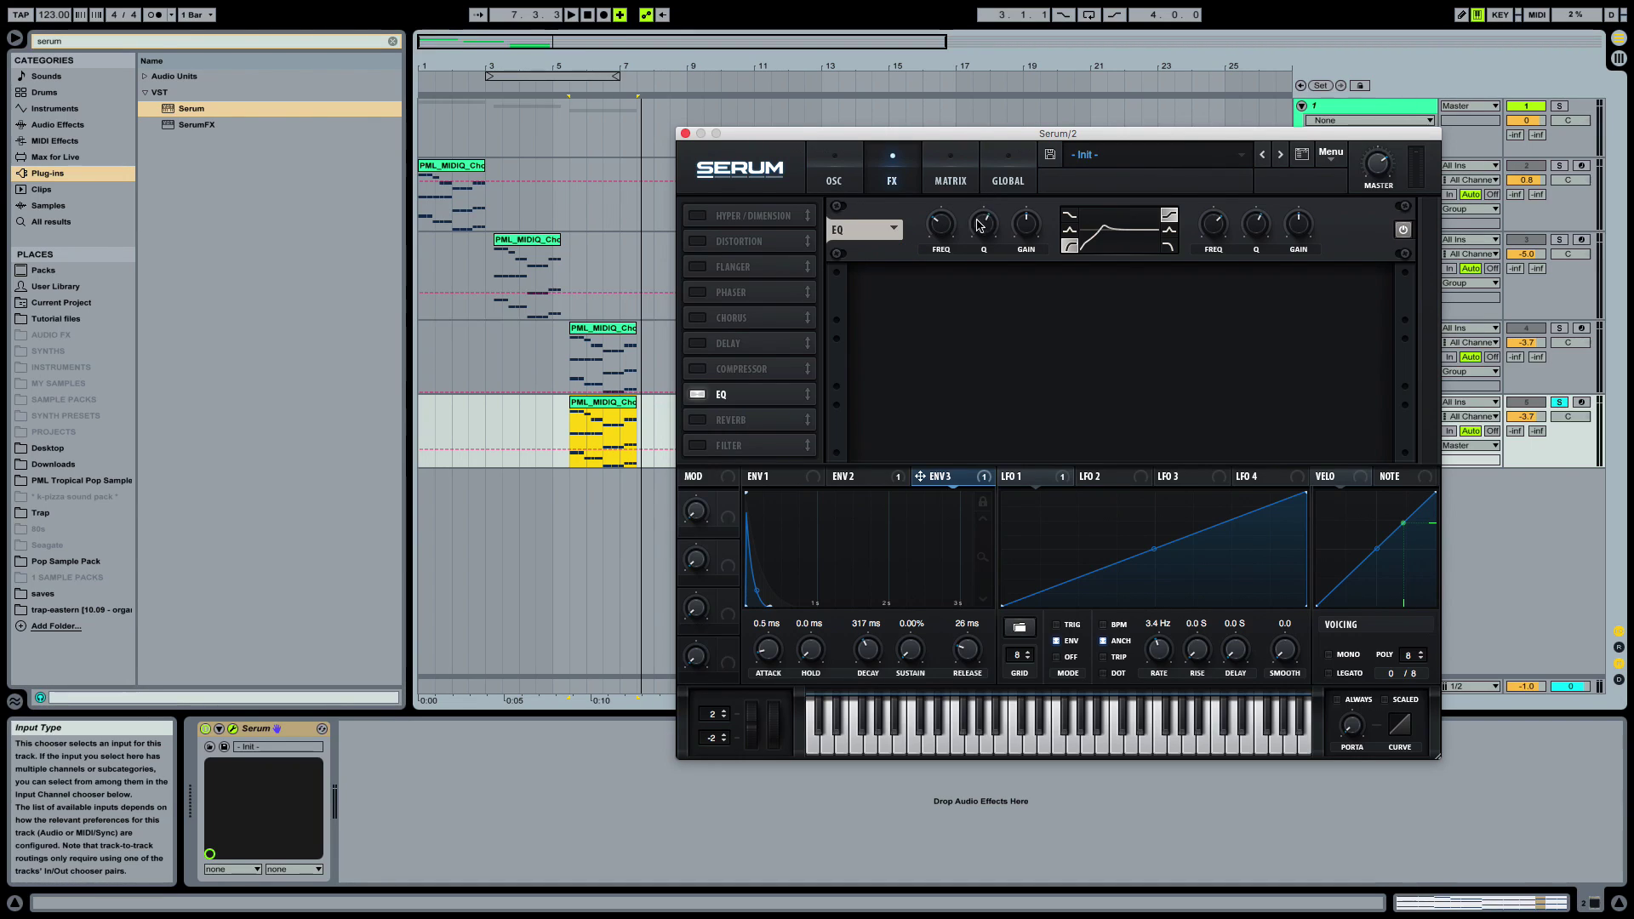
Set the Q of the EQ's high-pass low band to 33
drag(980, 226, 980, 260)
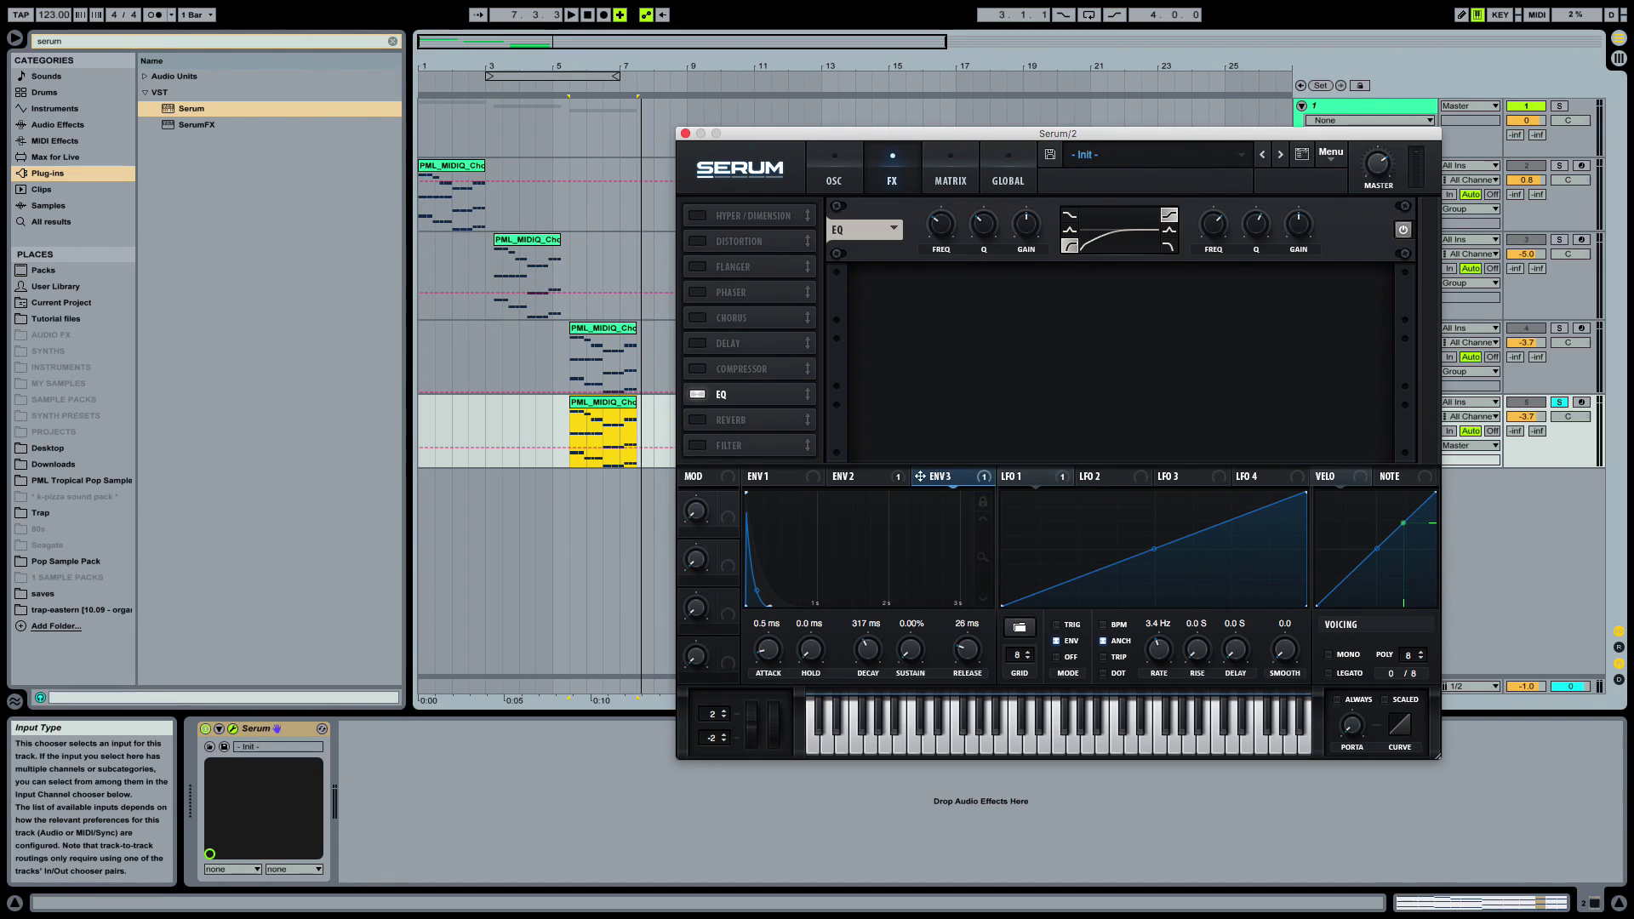
mouse_move(992, 229)
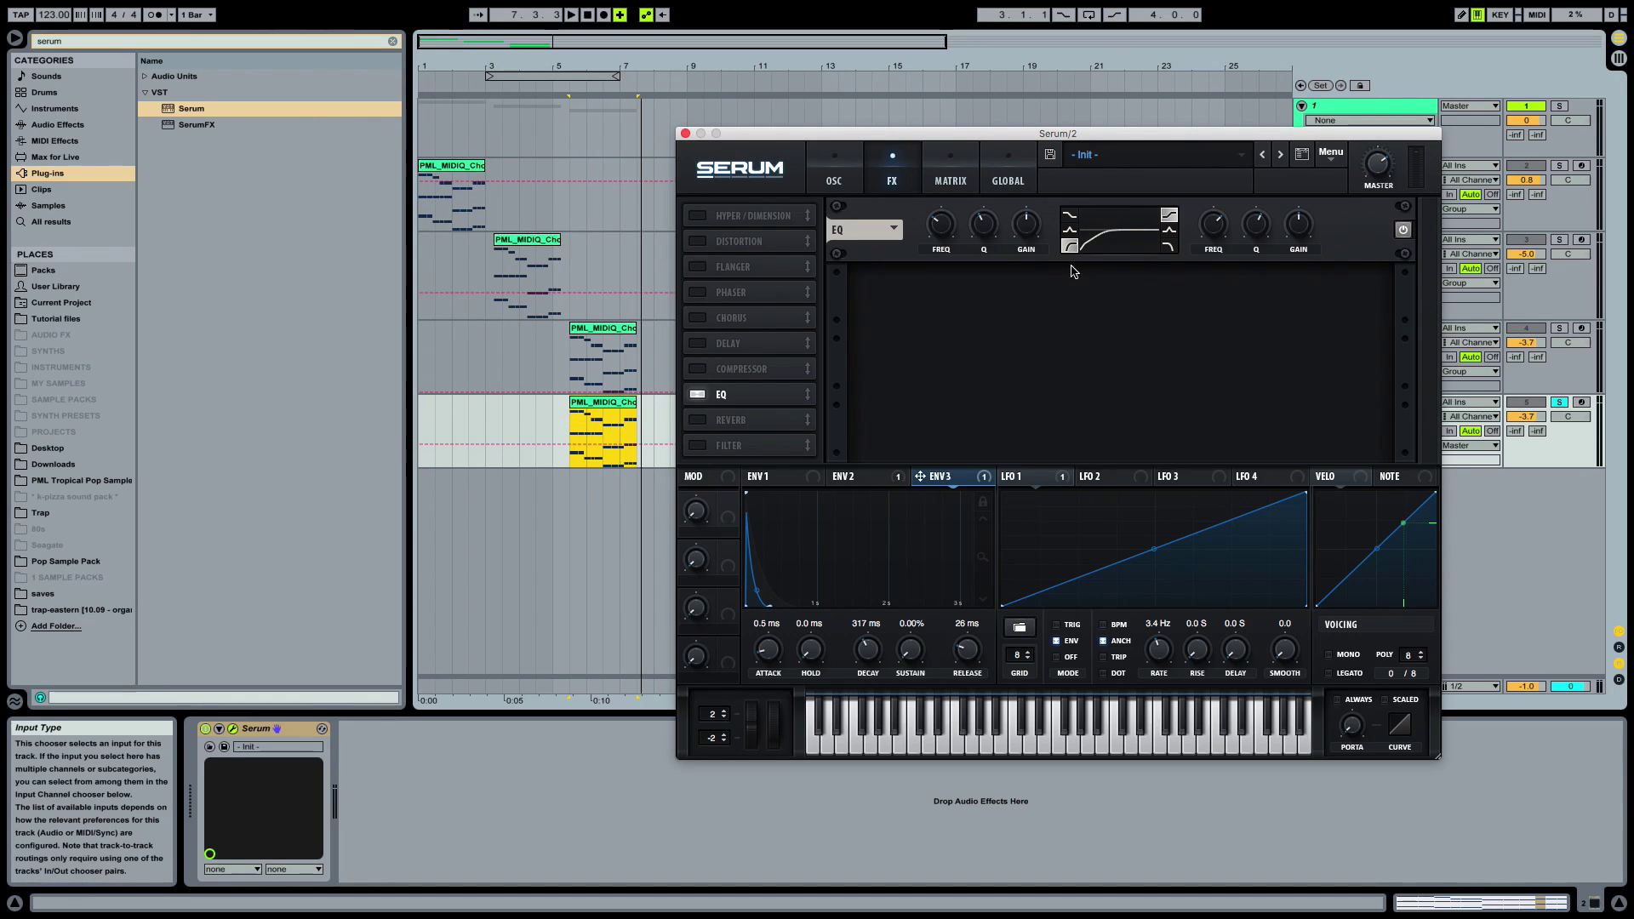
double_click(987, 234)
text(33)
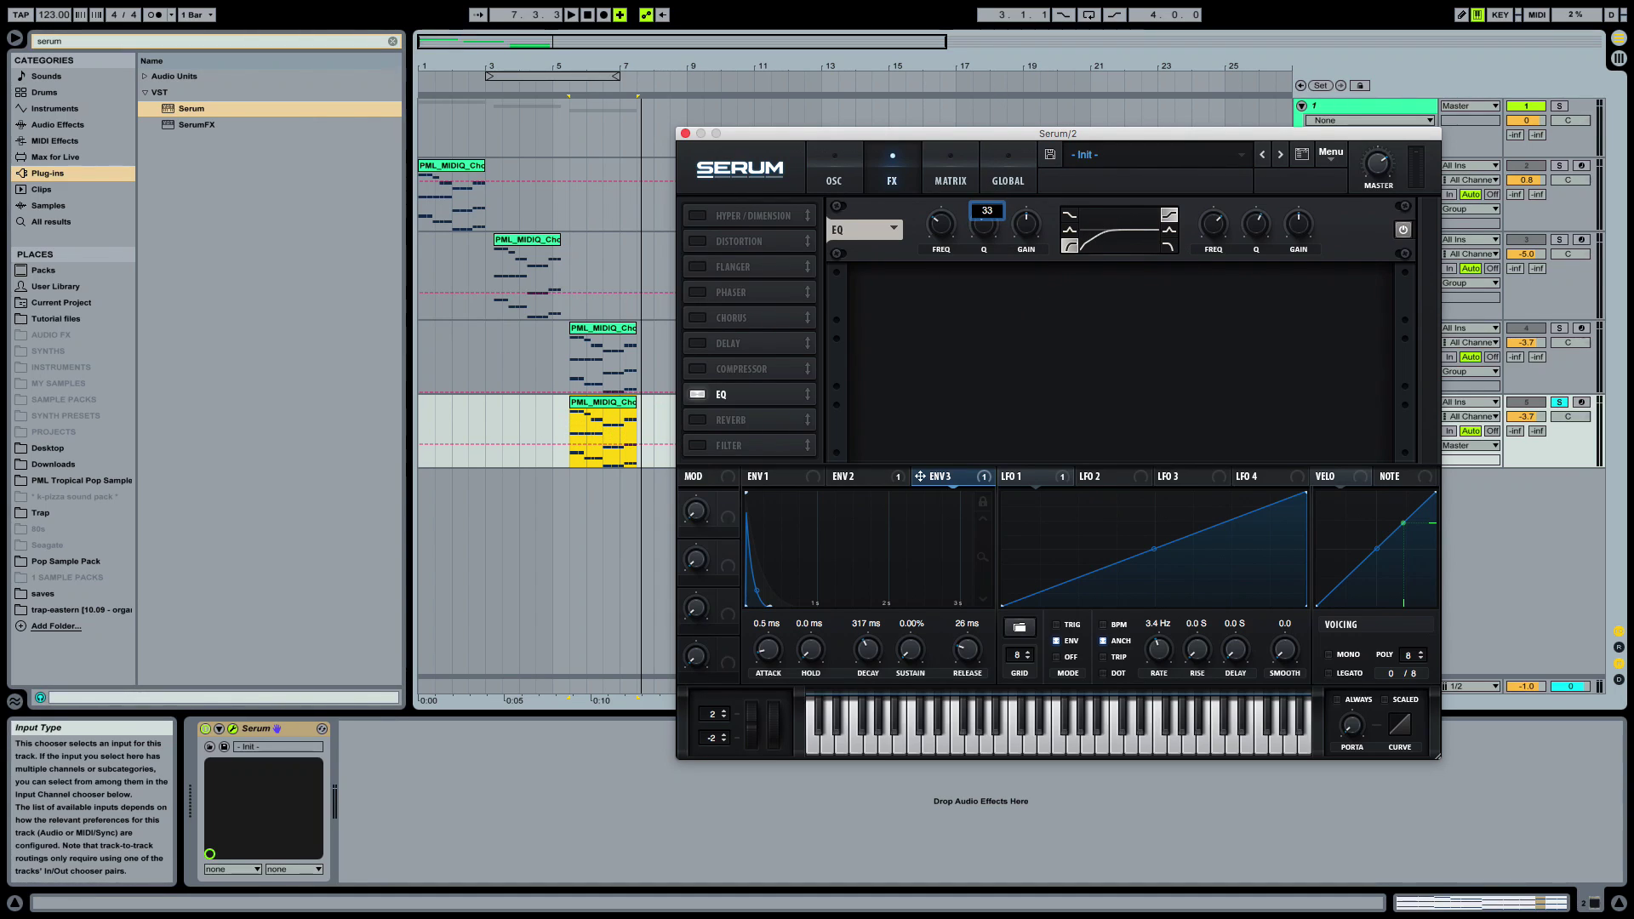
key(Return)
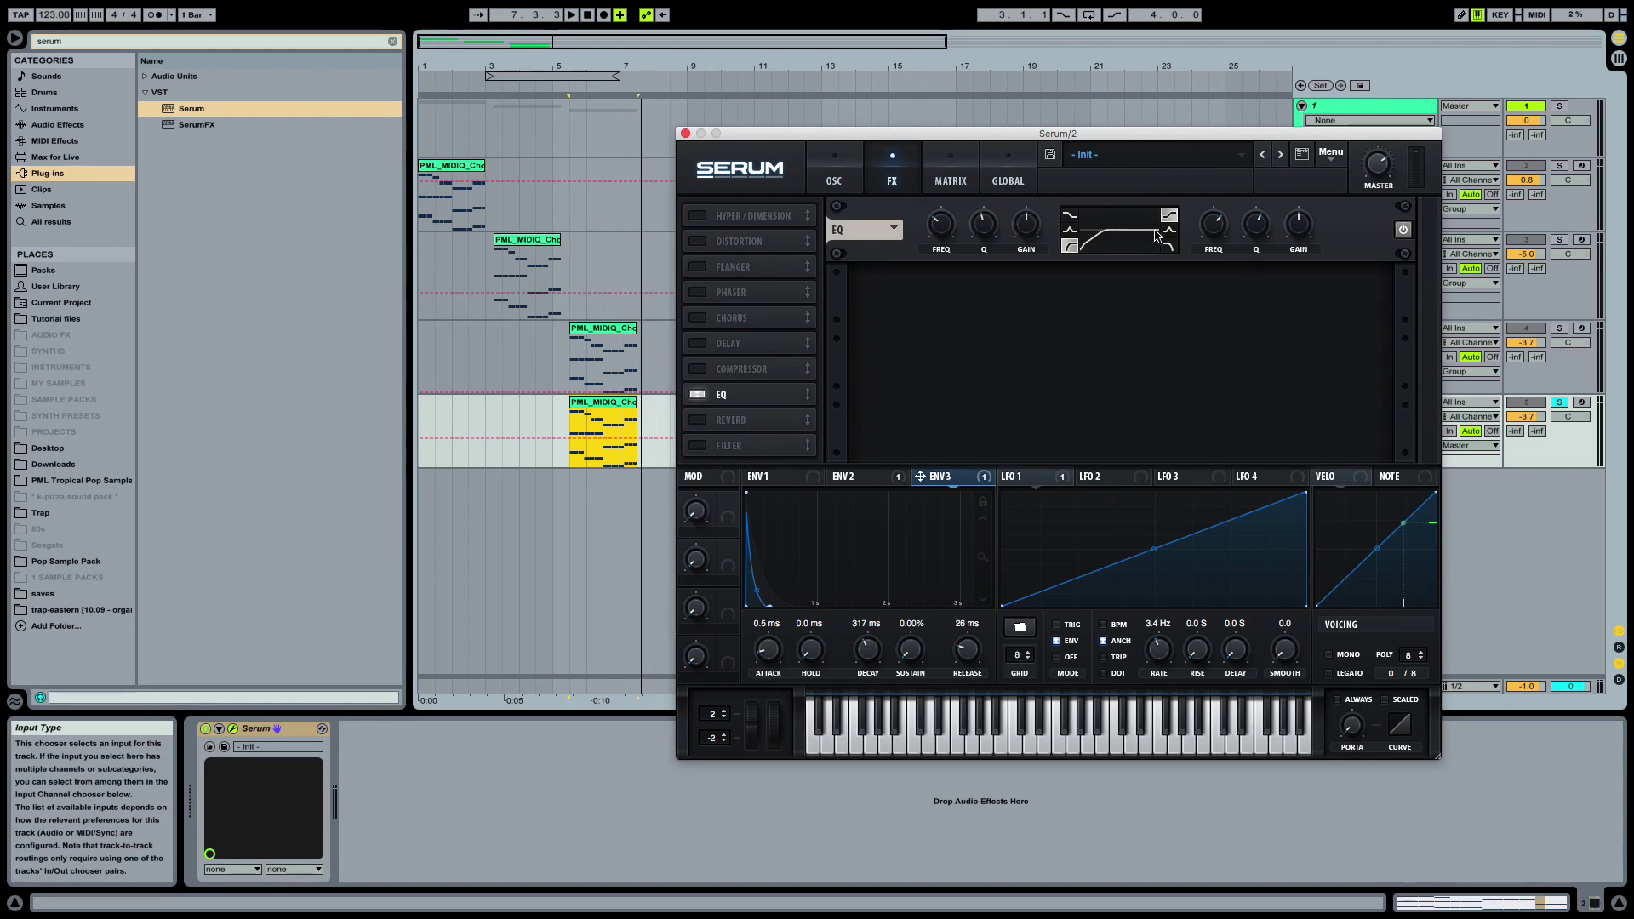
Shape the EQ's high band by adjusting its gain, setting its frequency to 850 and lowering its Q, and audition the clip
double_click(1300, 227)
key(Return)
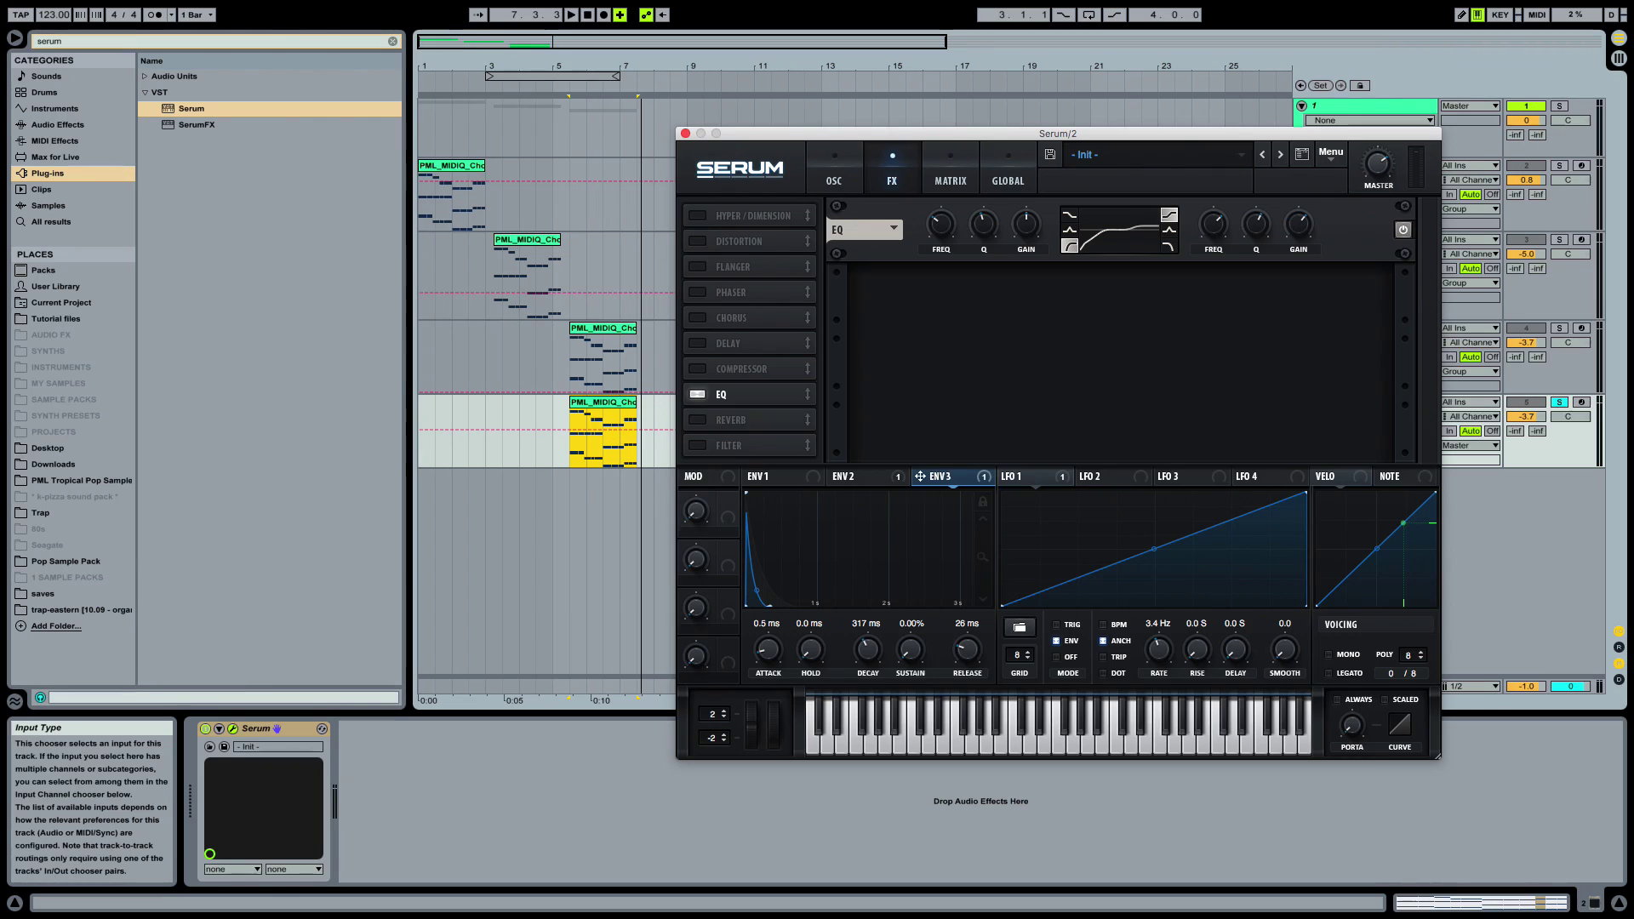
double_click(1219, 231)
text(850)
key(Return)
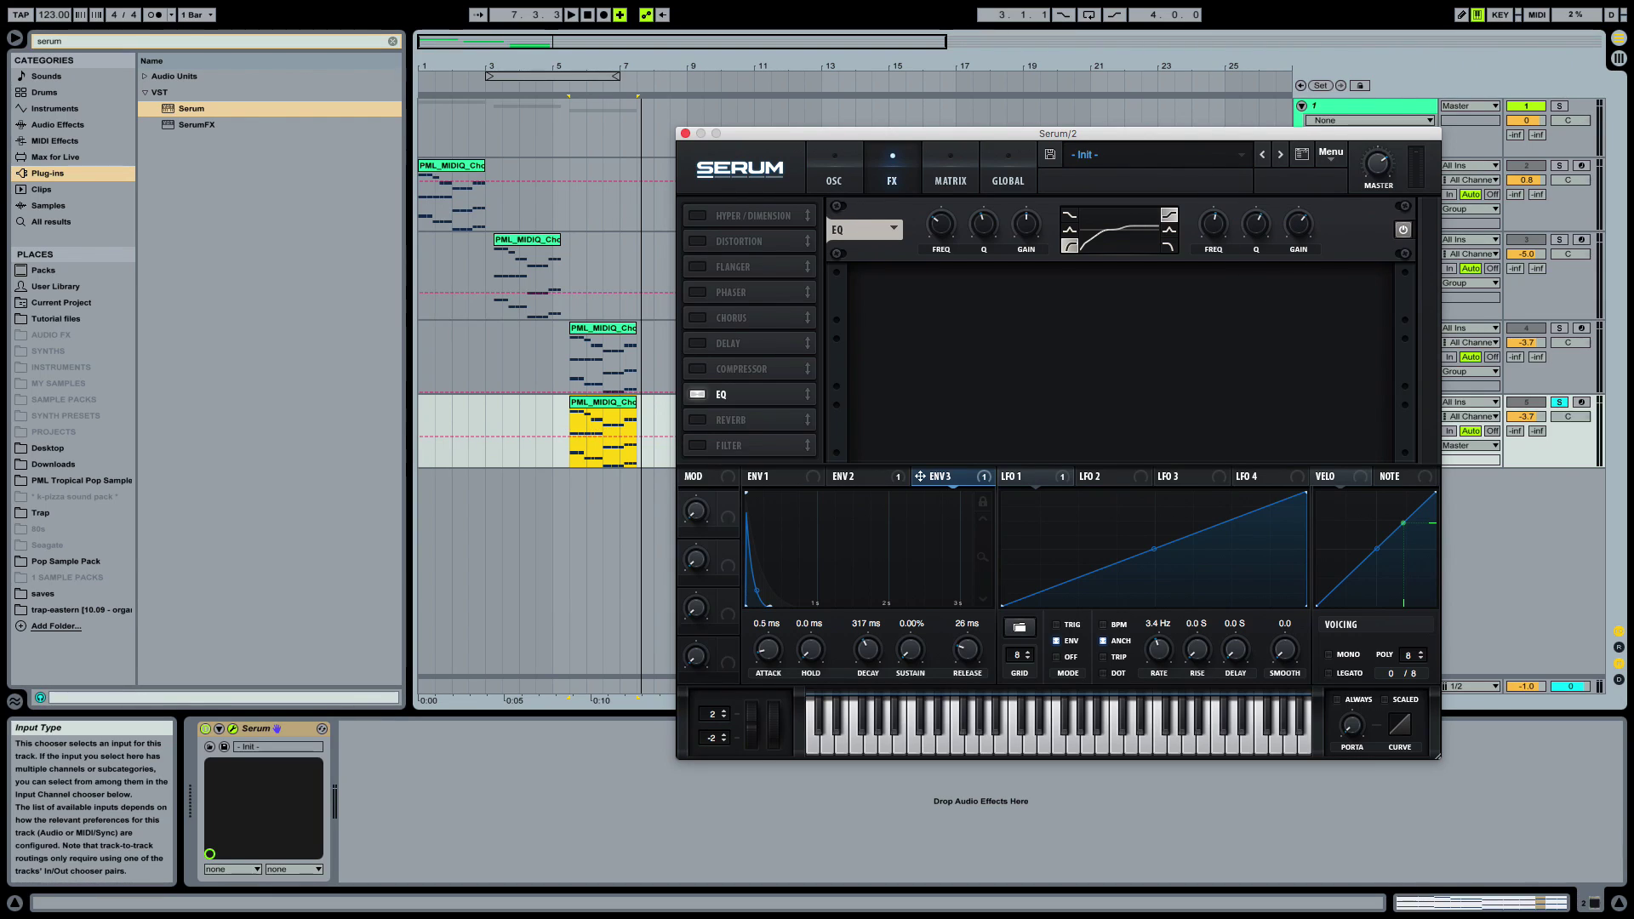
drag(1259, 229, 1264, 235)
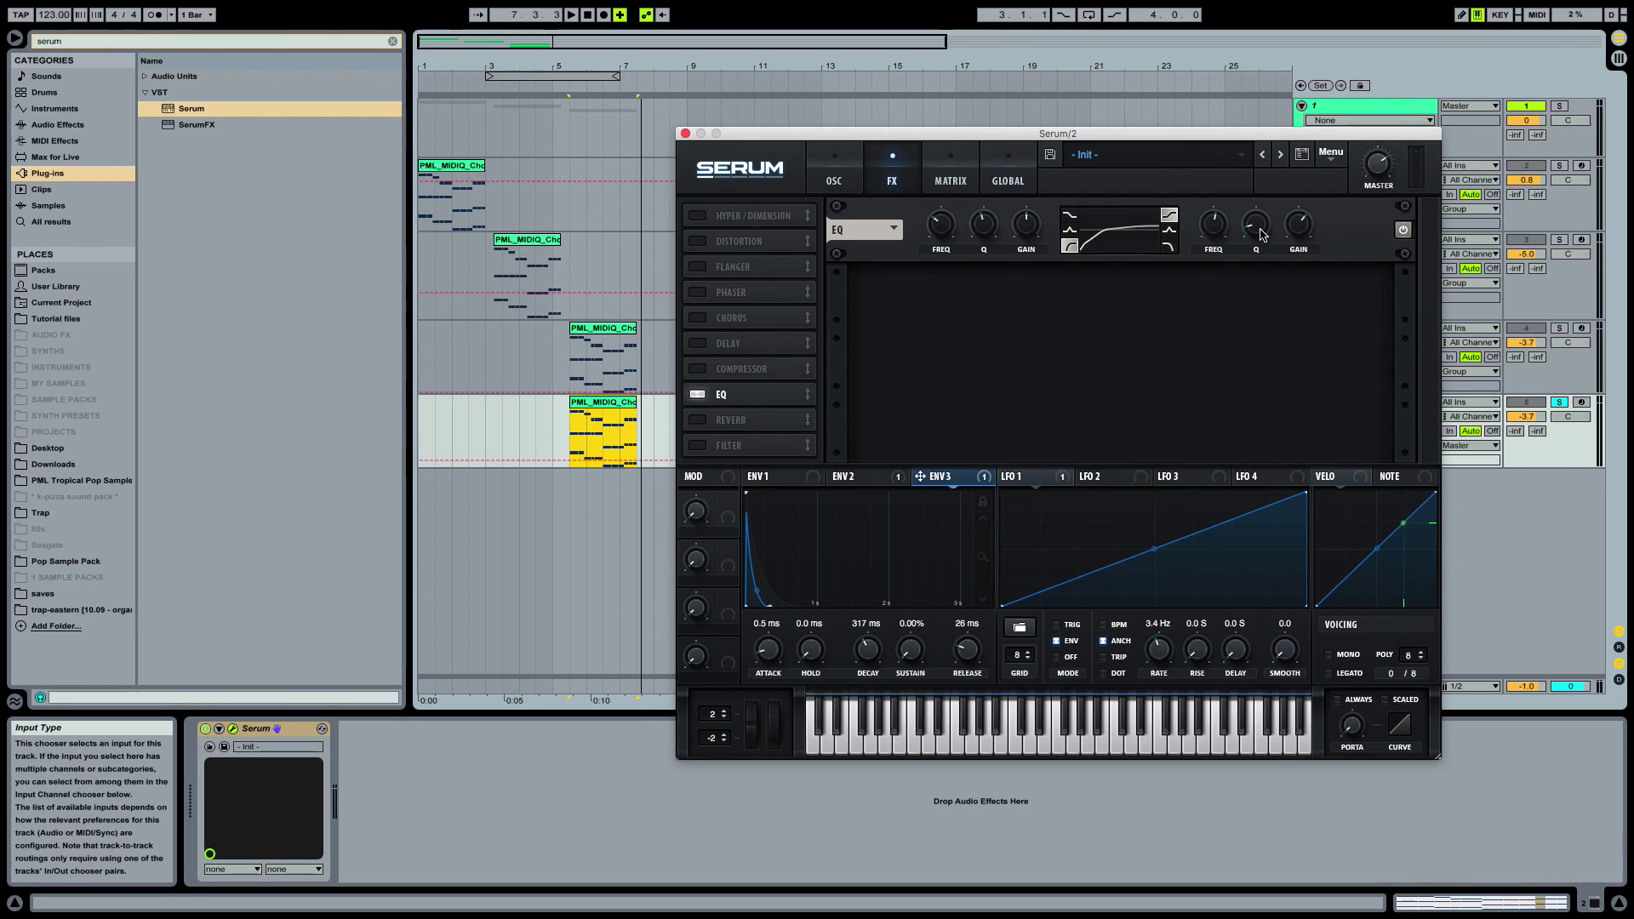
drag(1261, 235, 1244, 305)
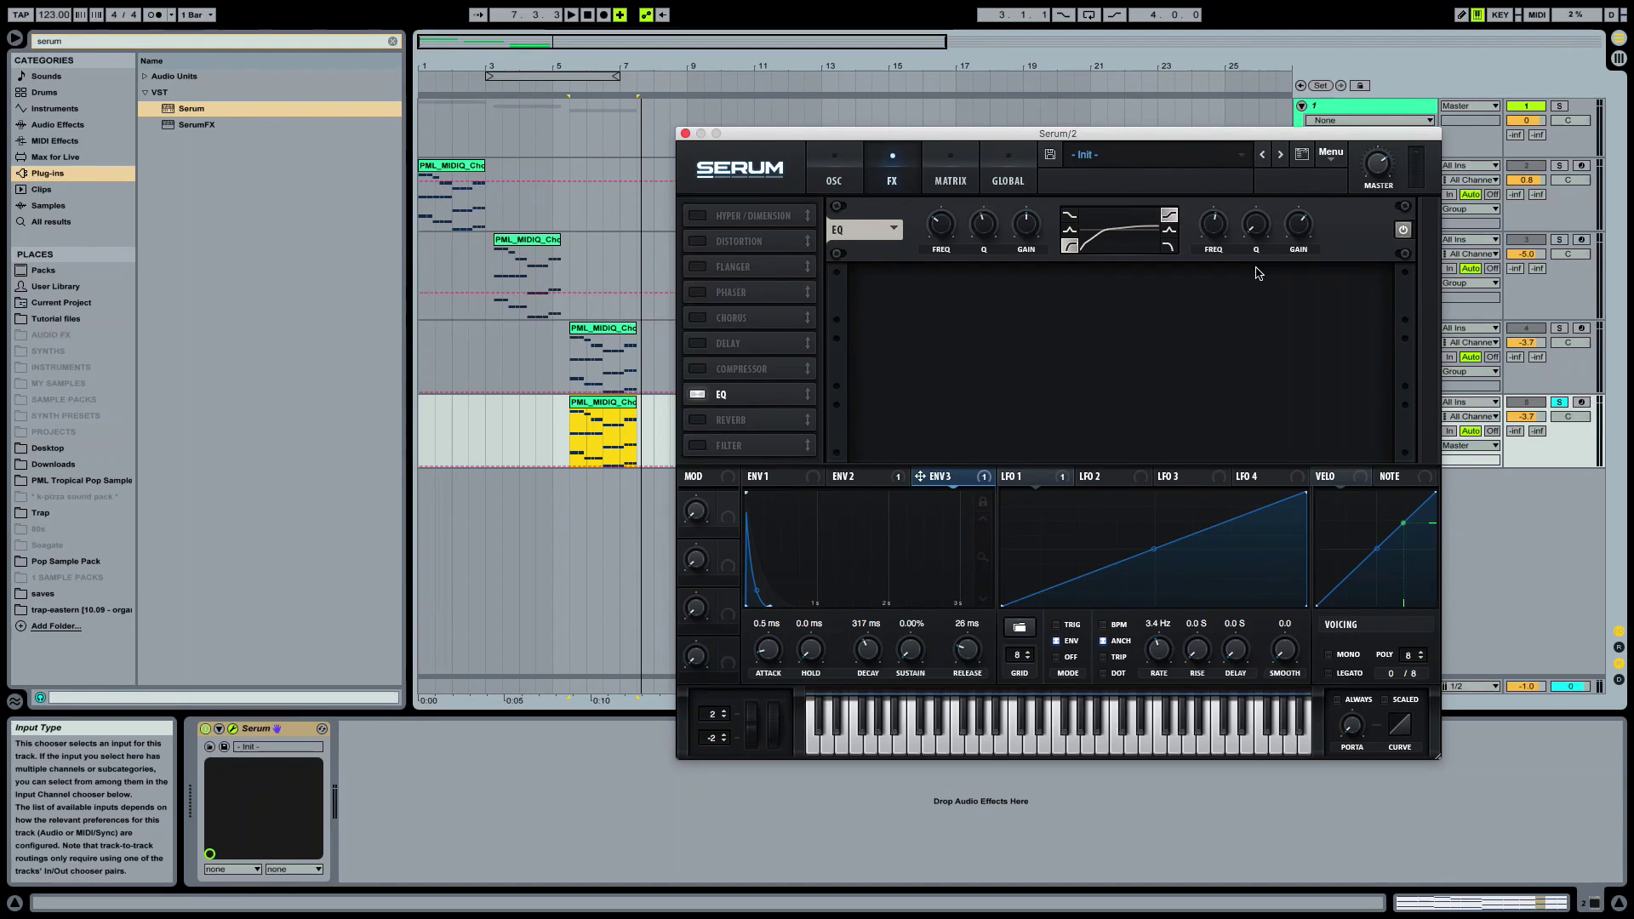
key(space)
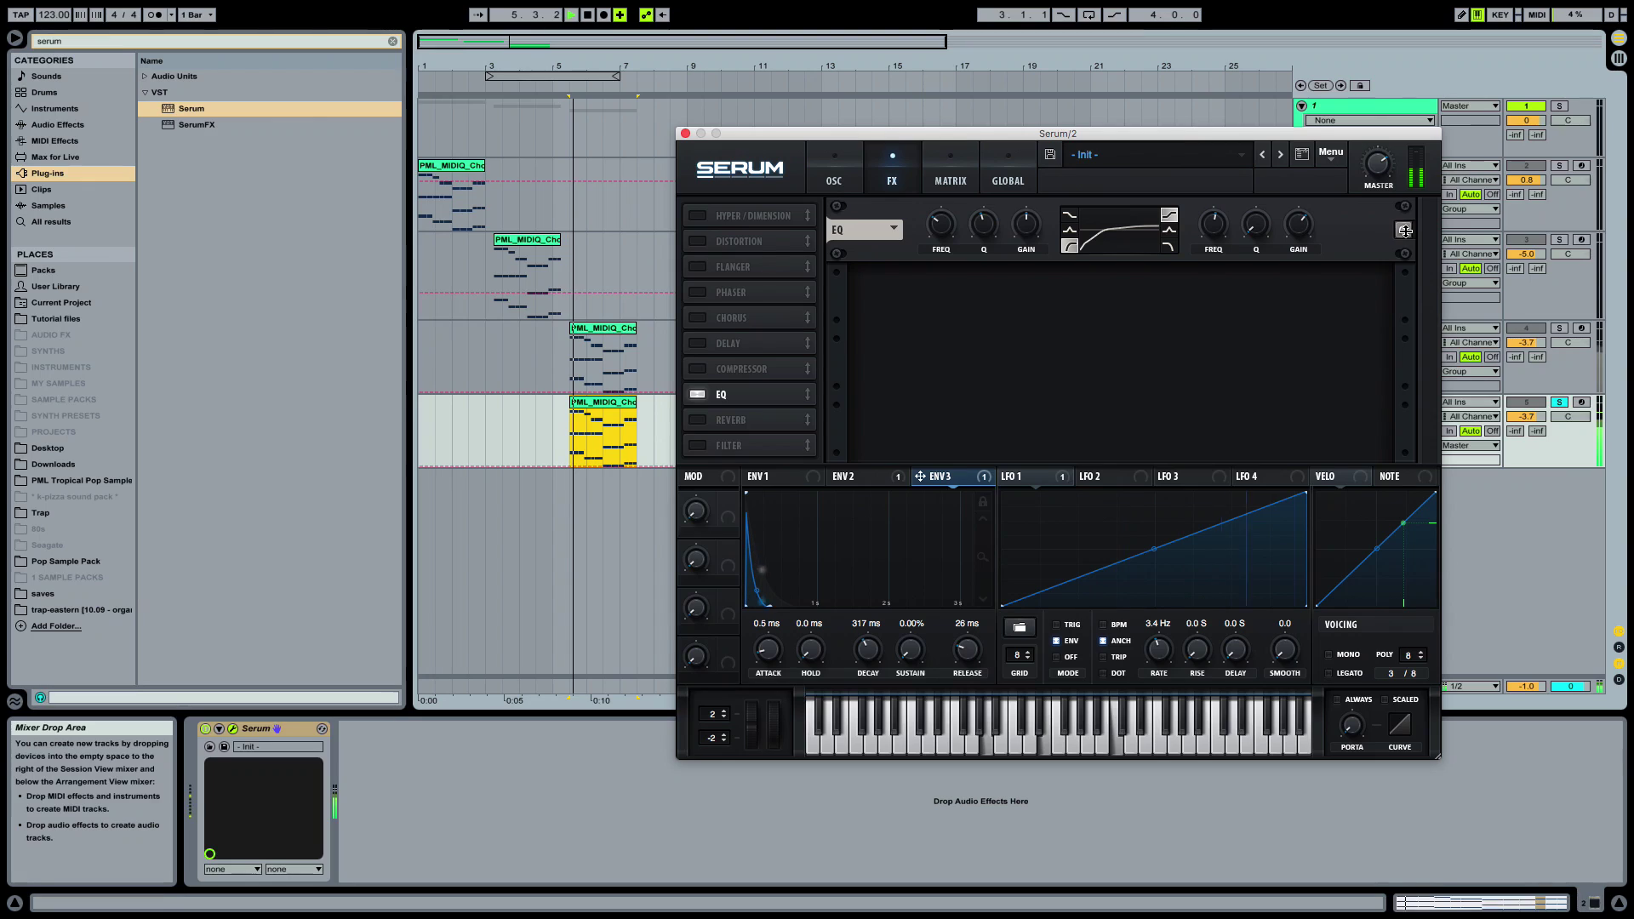
key(space)
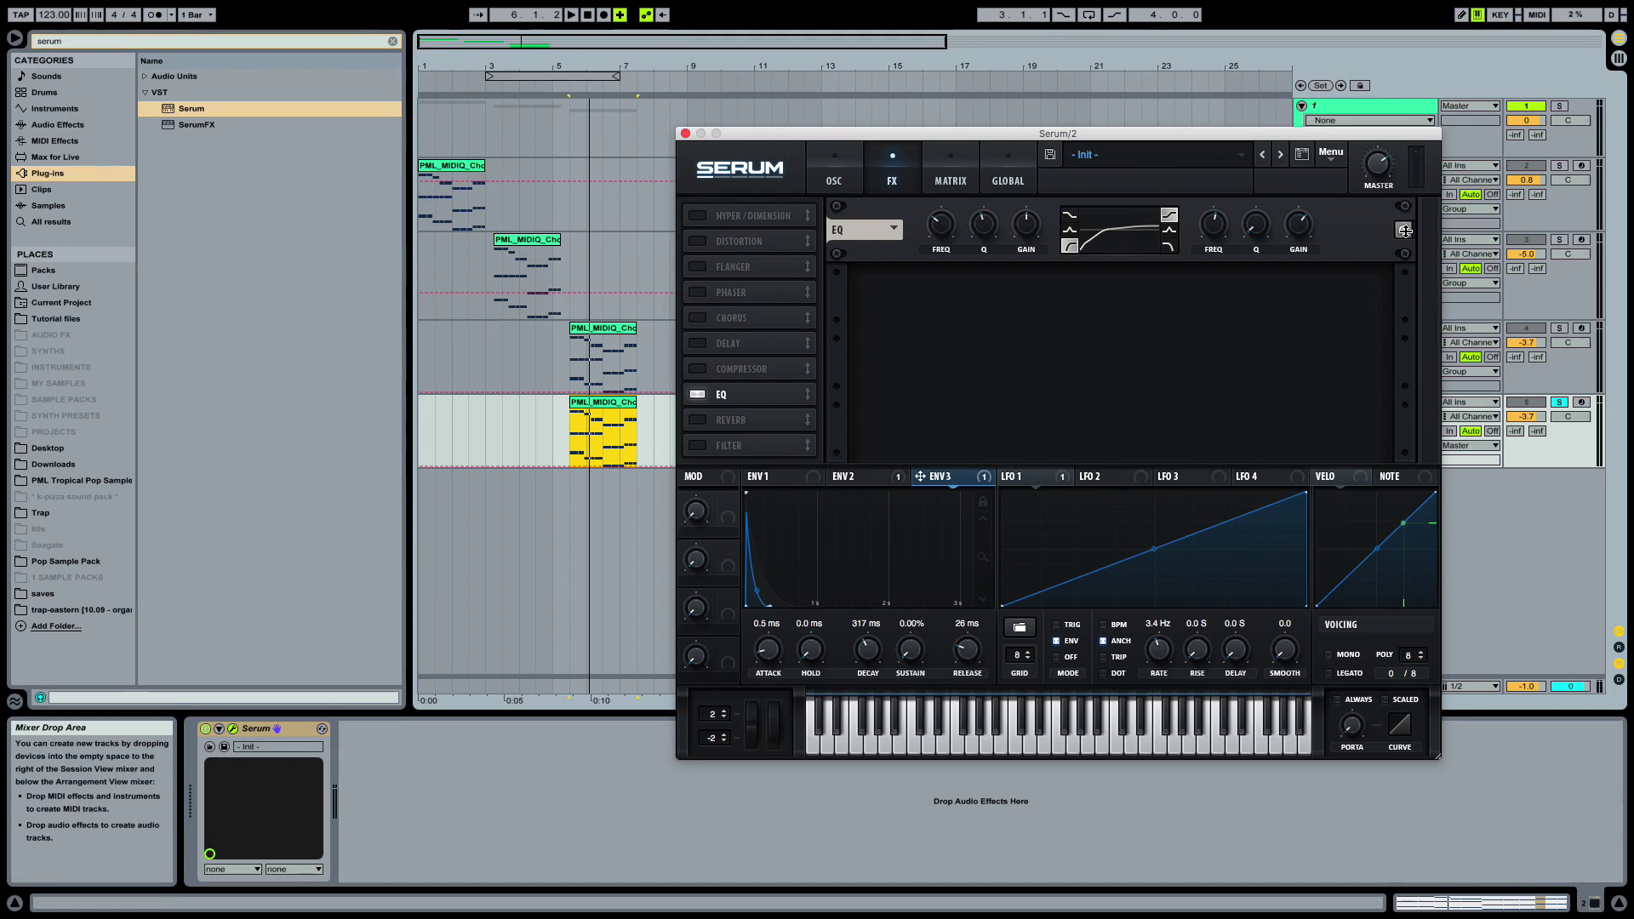
Enable the Filter effect after the EQ, choose the Combs type and raise its cutoff
click(700, 443)
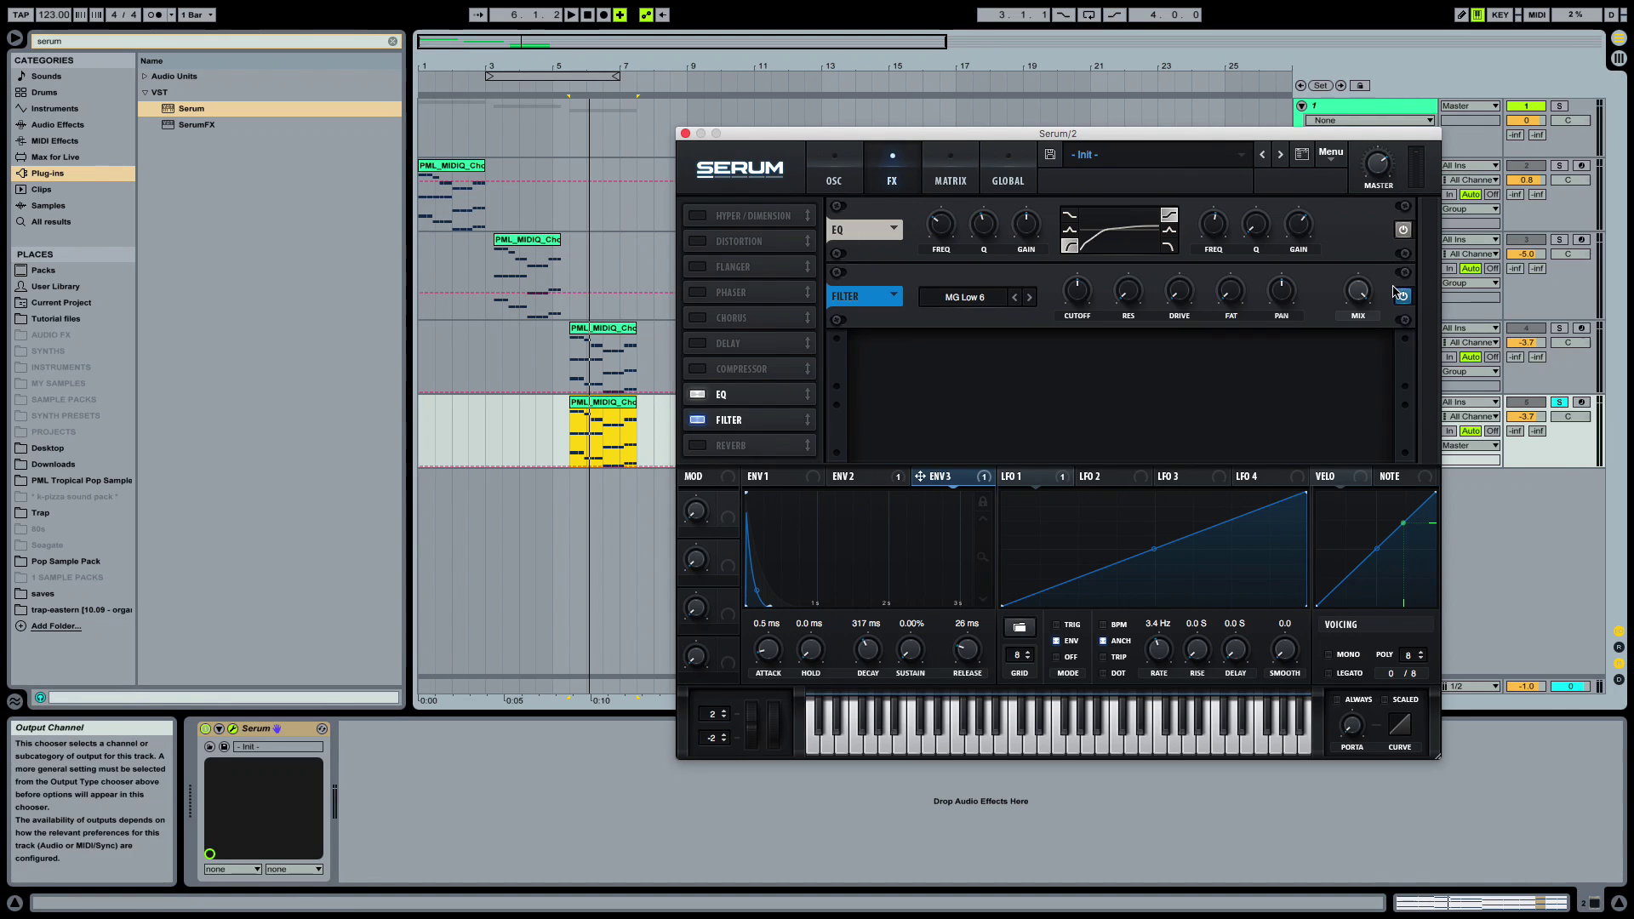
click(947, 298)
mouse_move(979, 362)
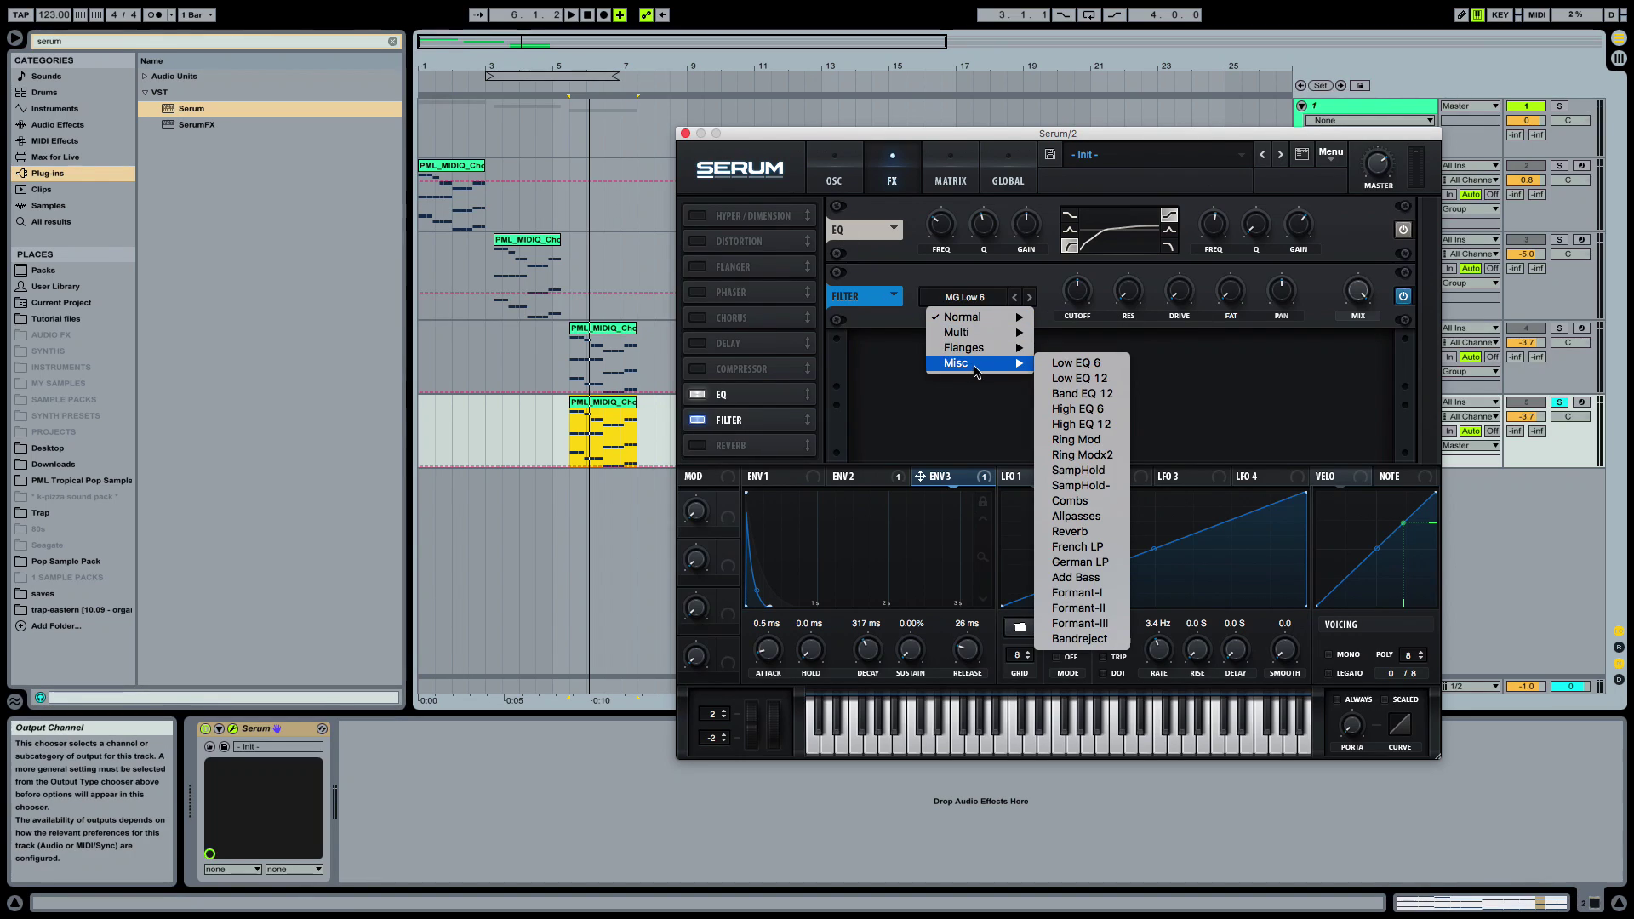
click(1105, 501)
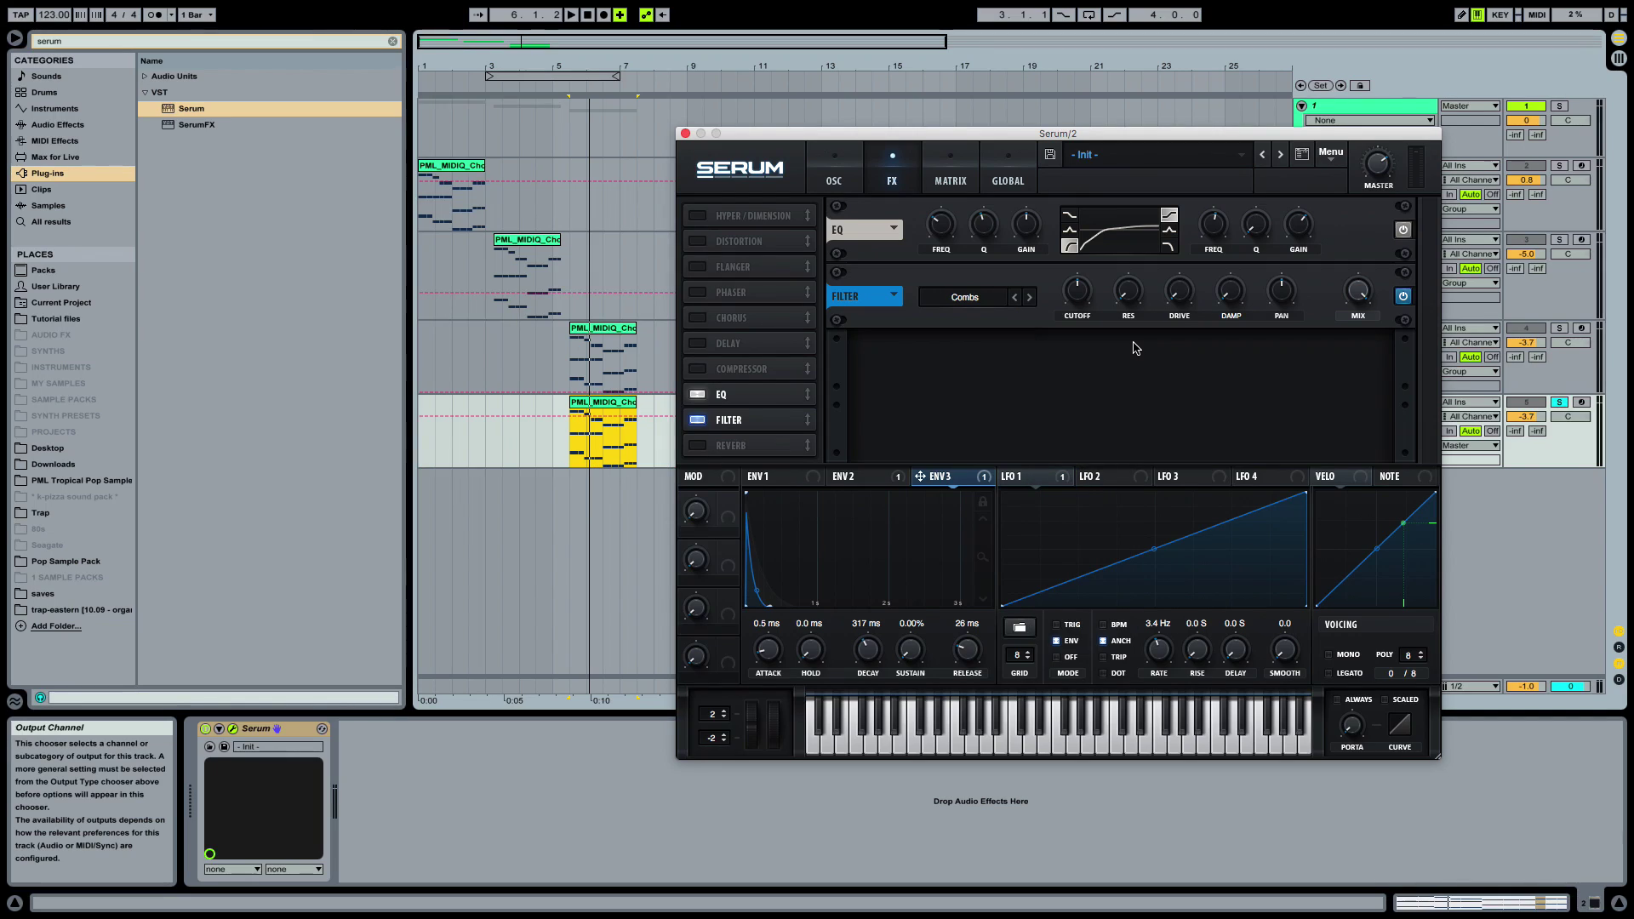
double_click(1082, 291)
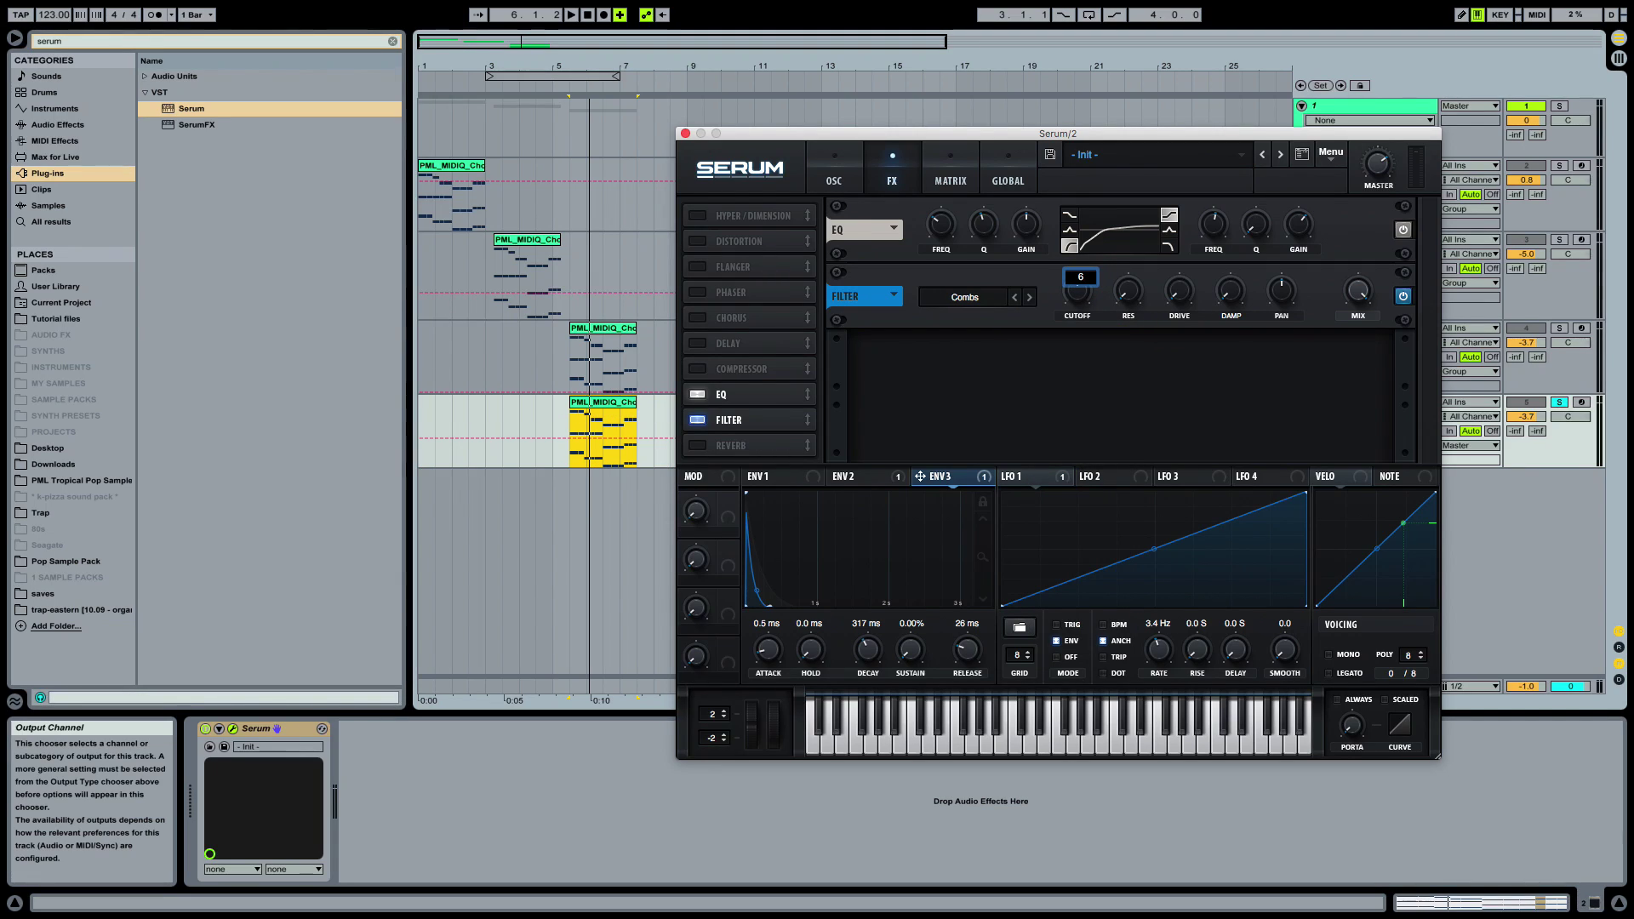
key(Return)
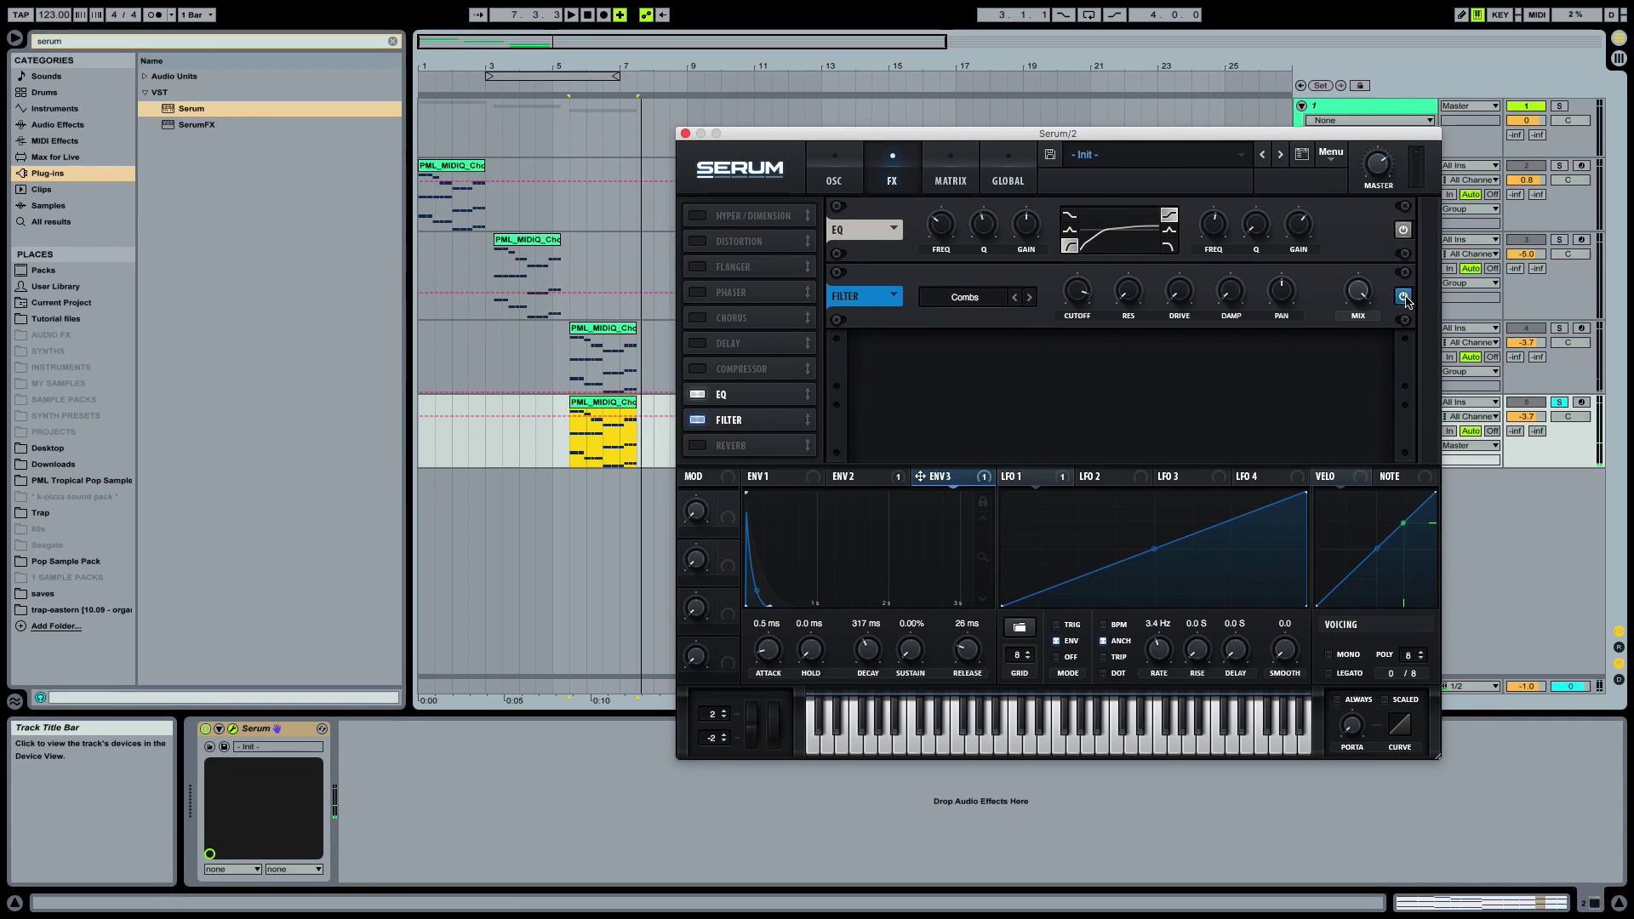
Audition the clip with the comb filter effect switched on and off
key(space)
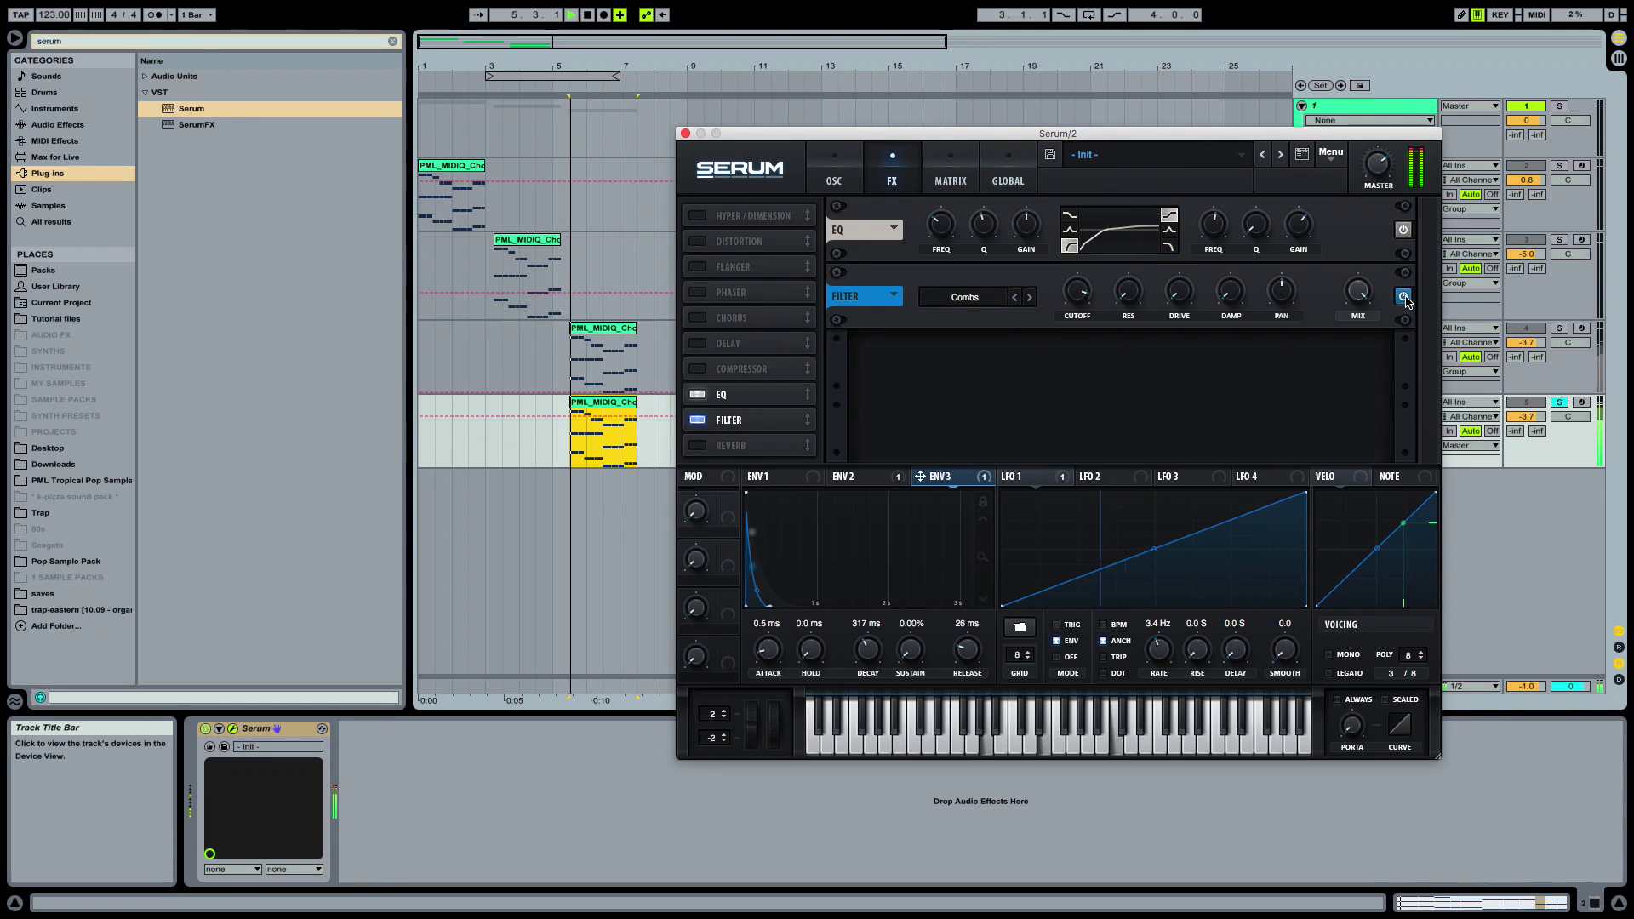
click(1404, 297)
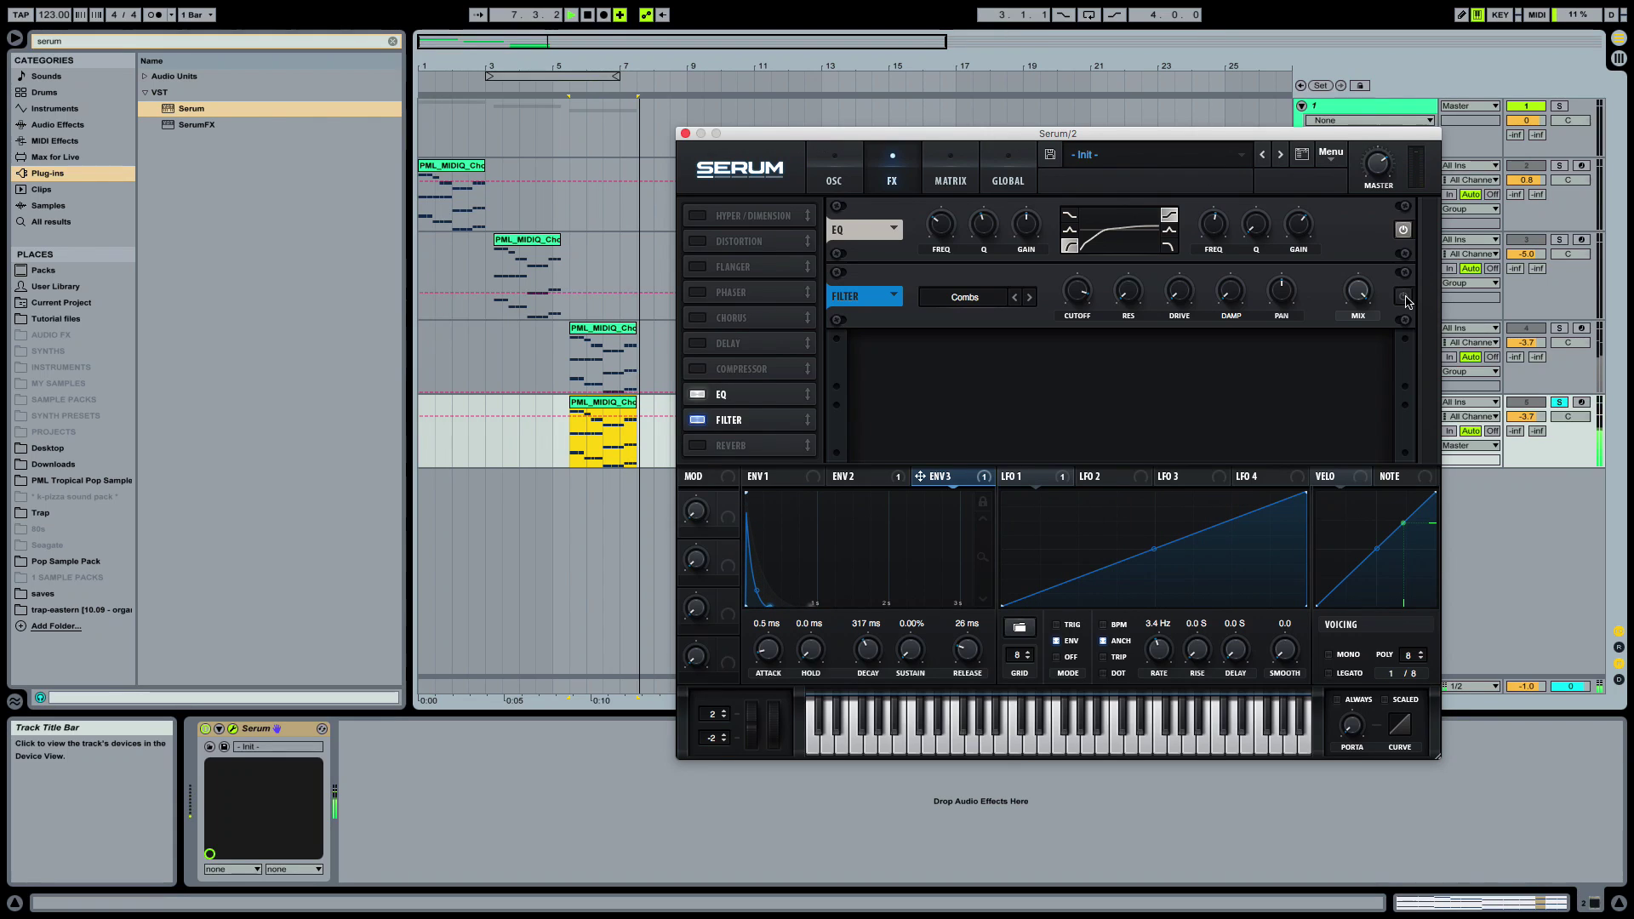
key(space)
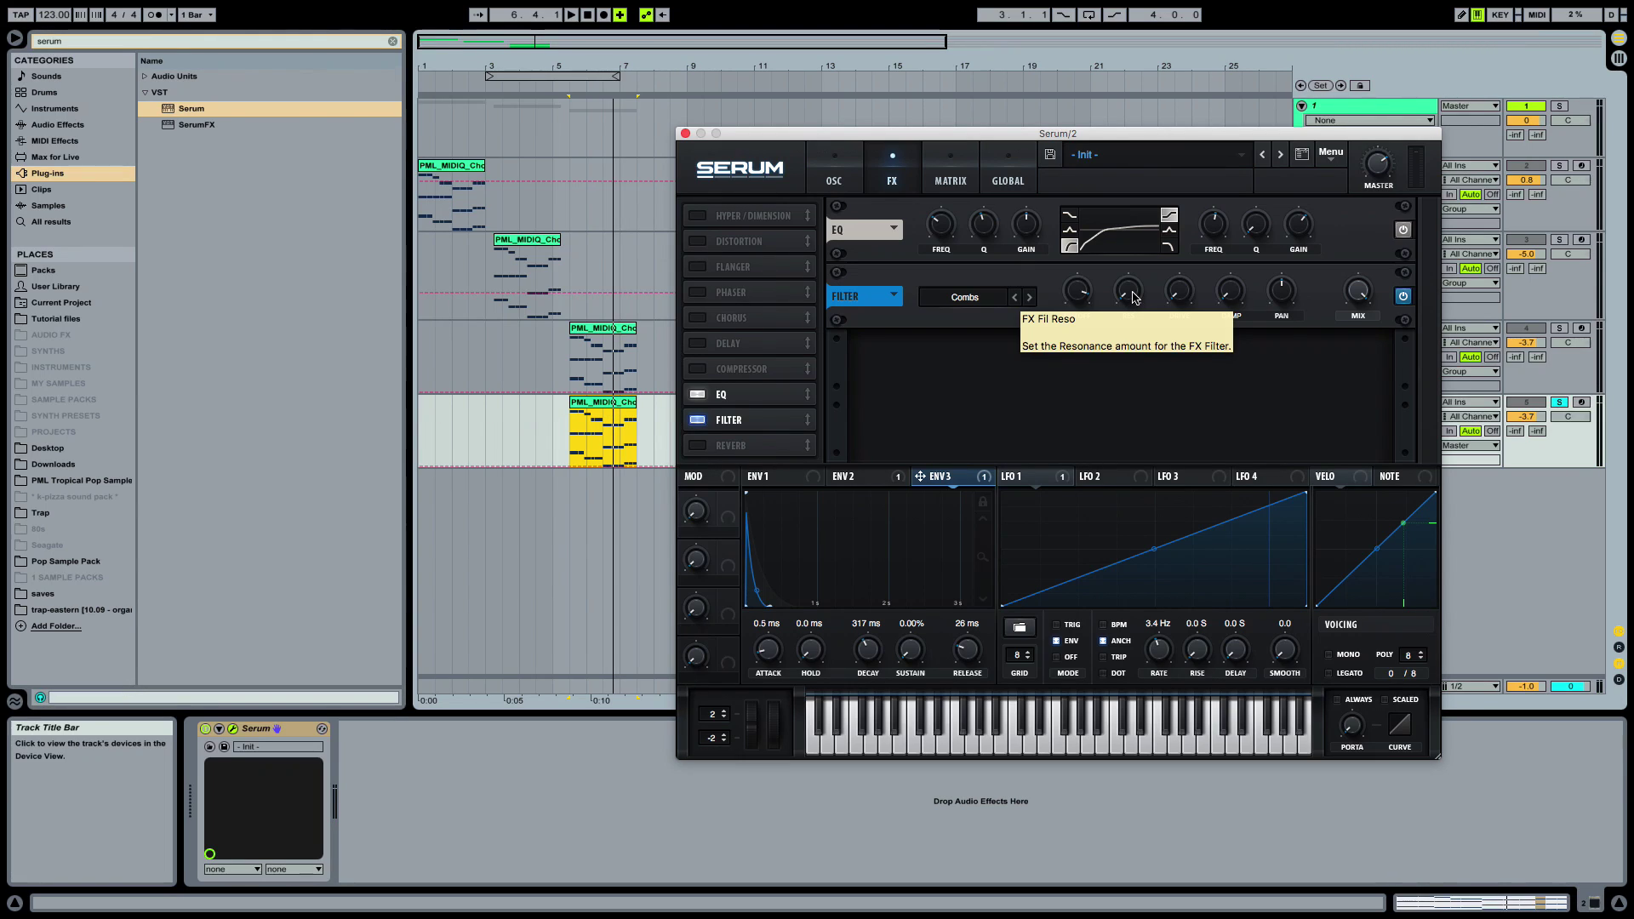
Raise the comb filter's resonance to 100% during playback and lower the master volume to about 47%
key(space)
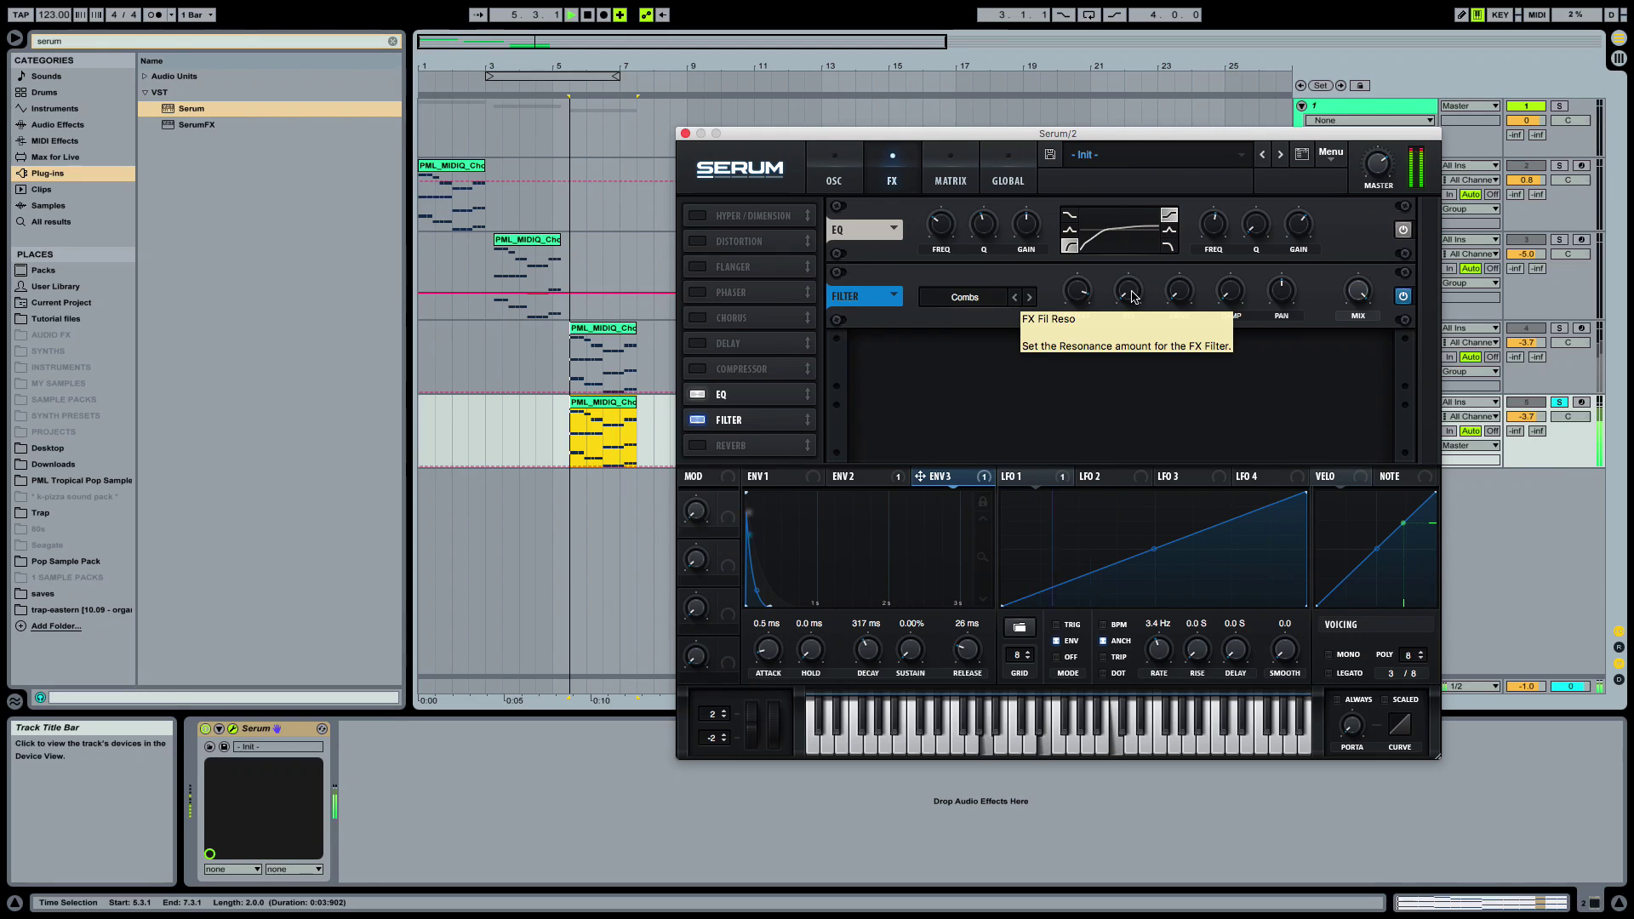
drag(1132, 294, 1182, 116)
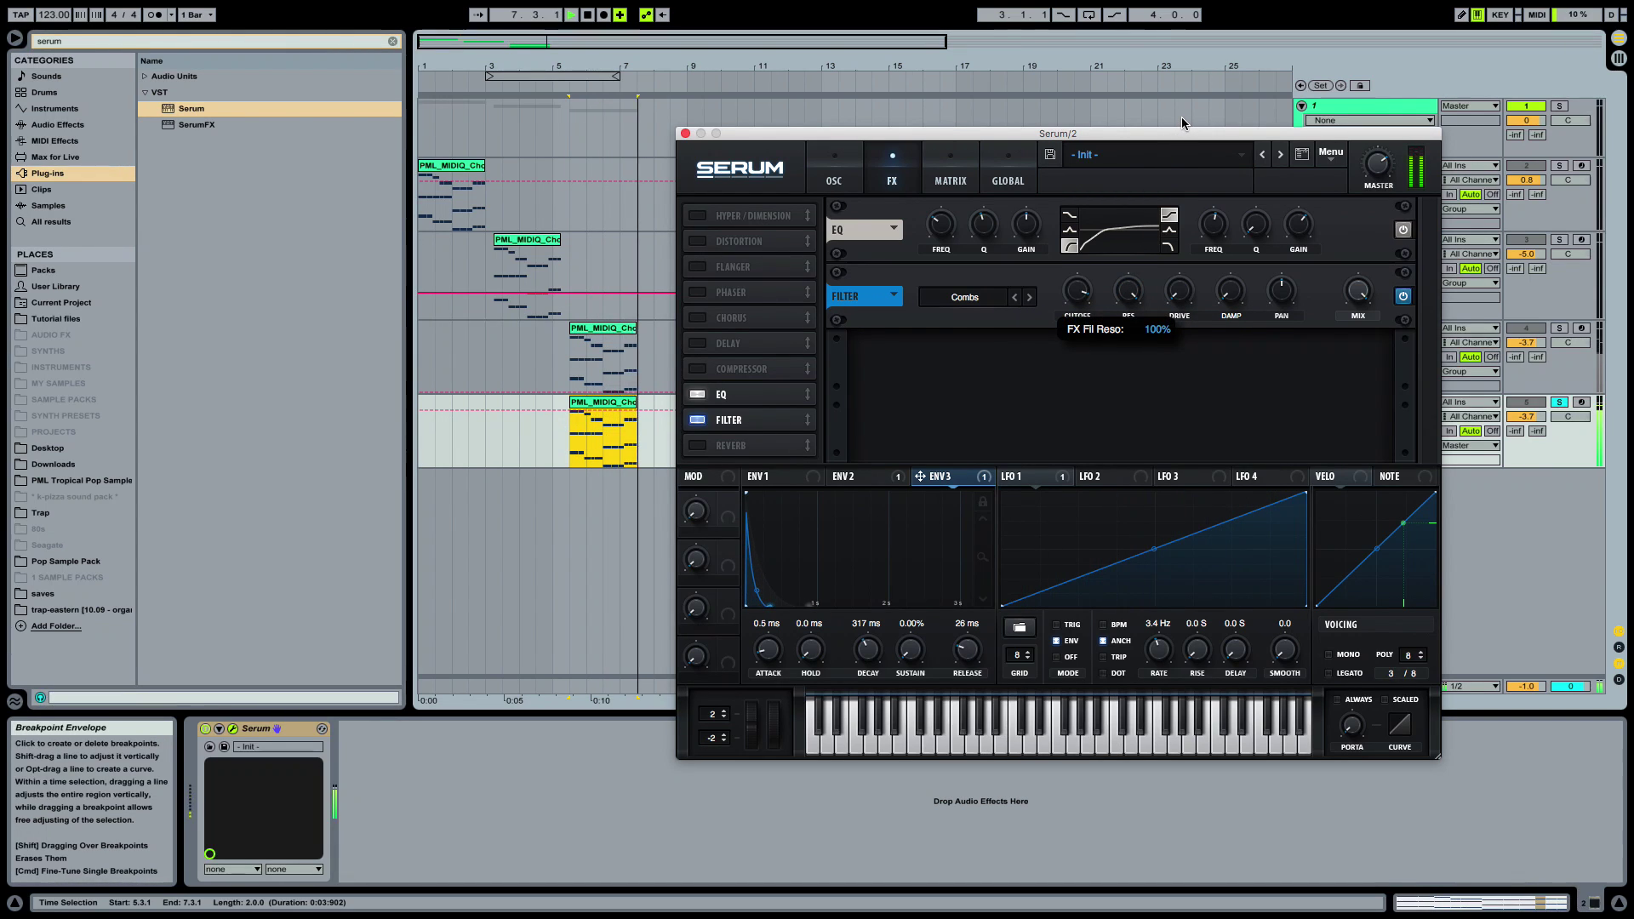
key(space)
key(space)
drag(1372, 165, 1364, 197)
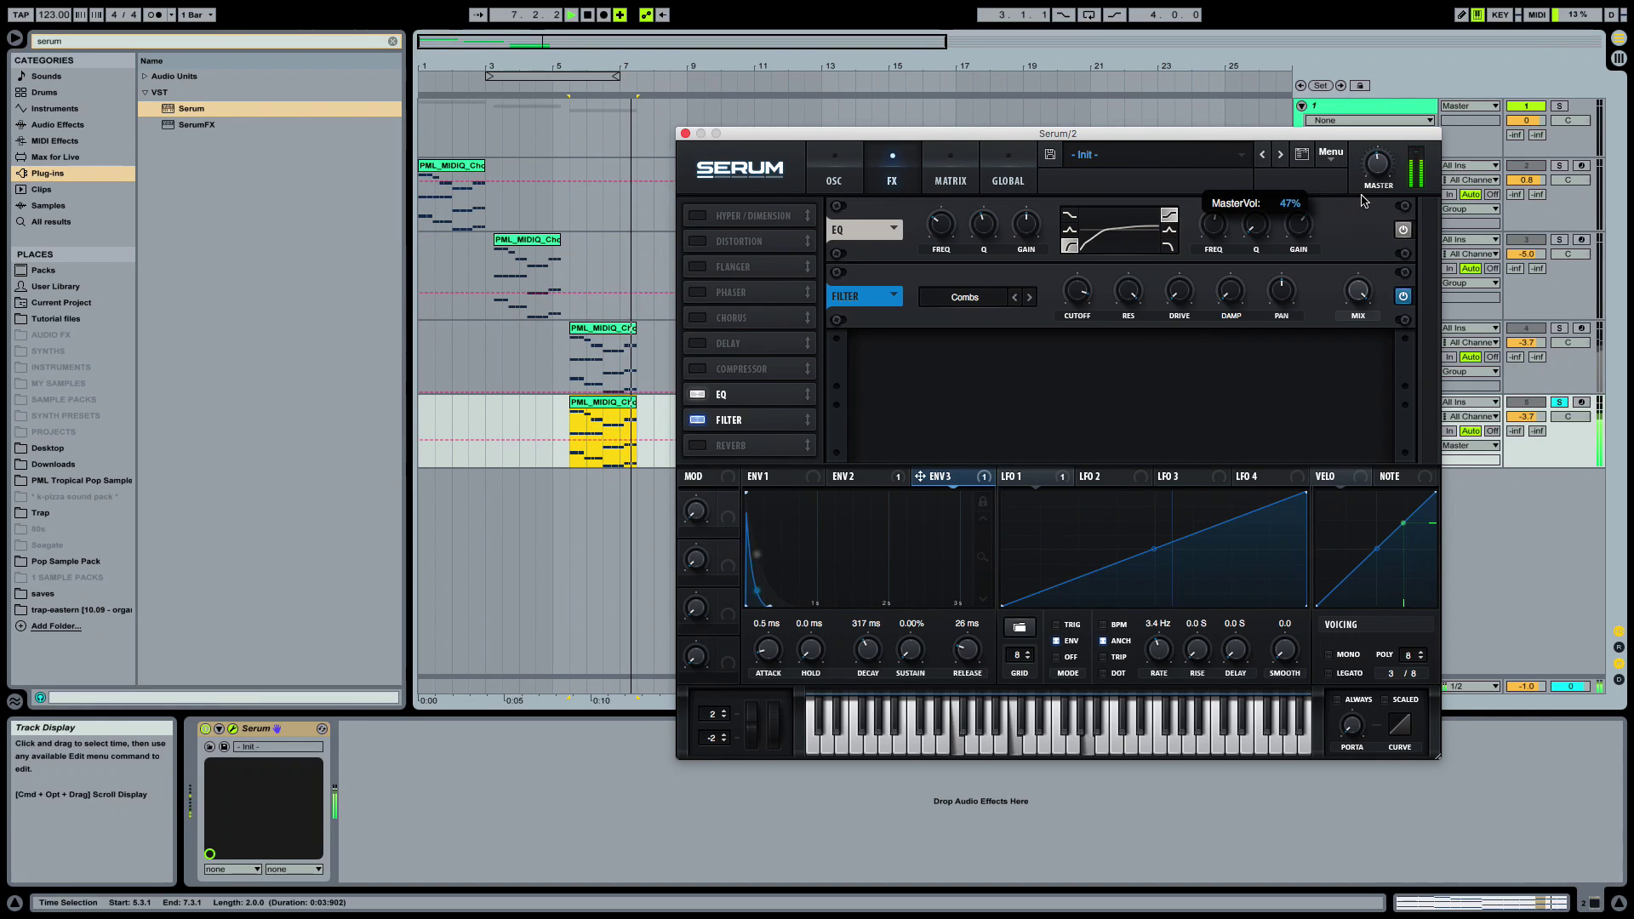
key(space)
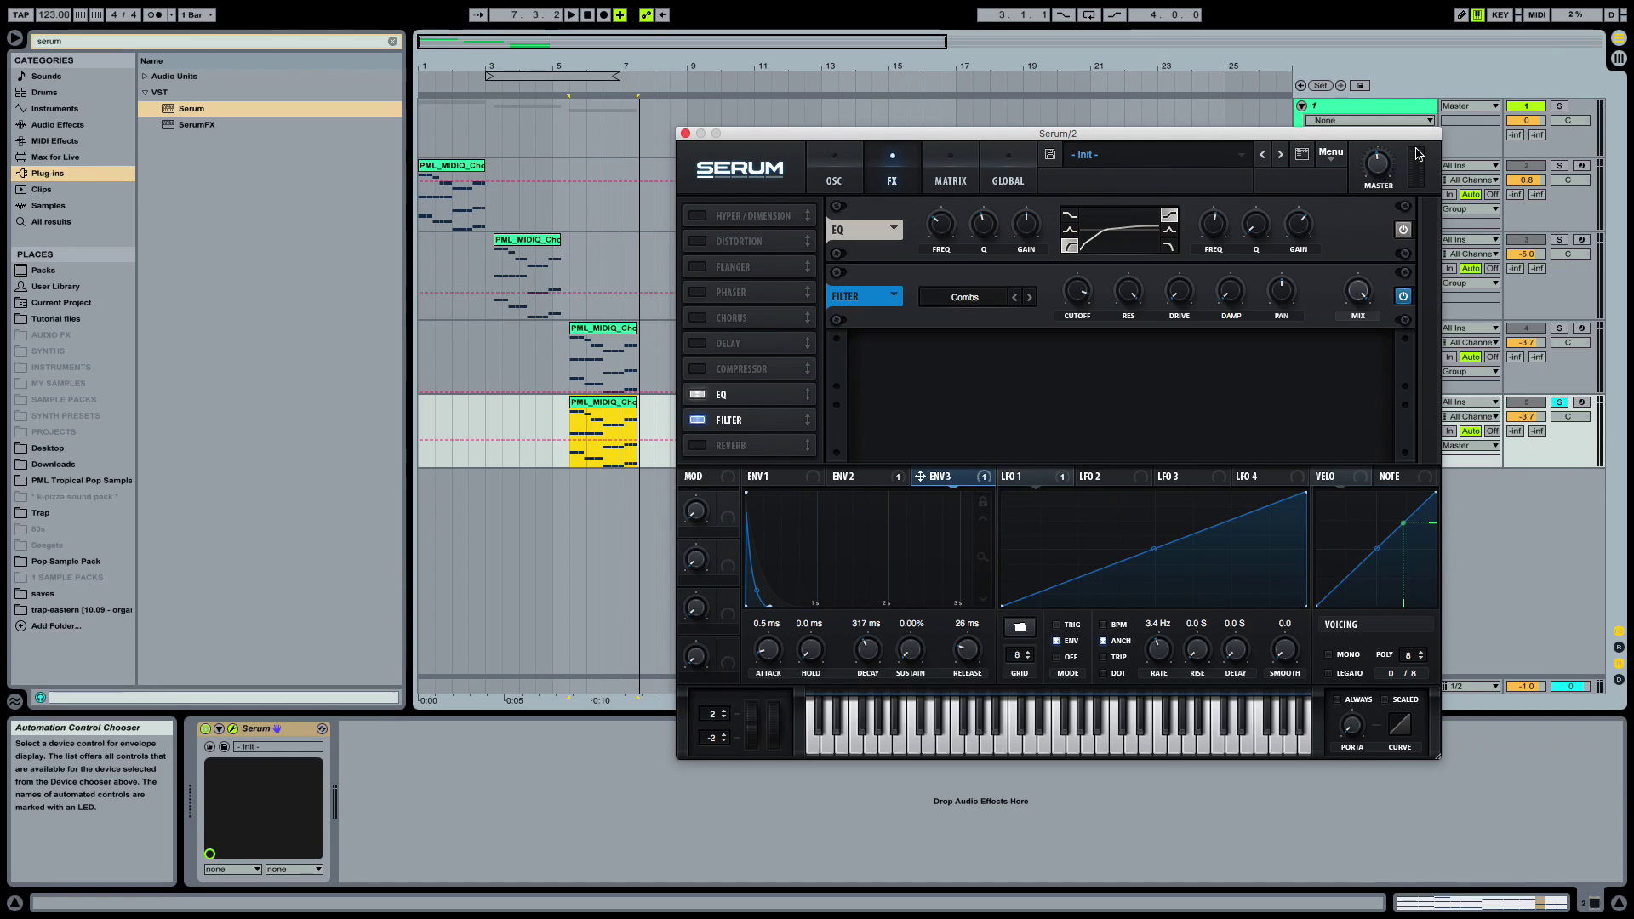
Re-enter the comb filter's resonance value and audition the clip
double_click(1127, 299)
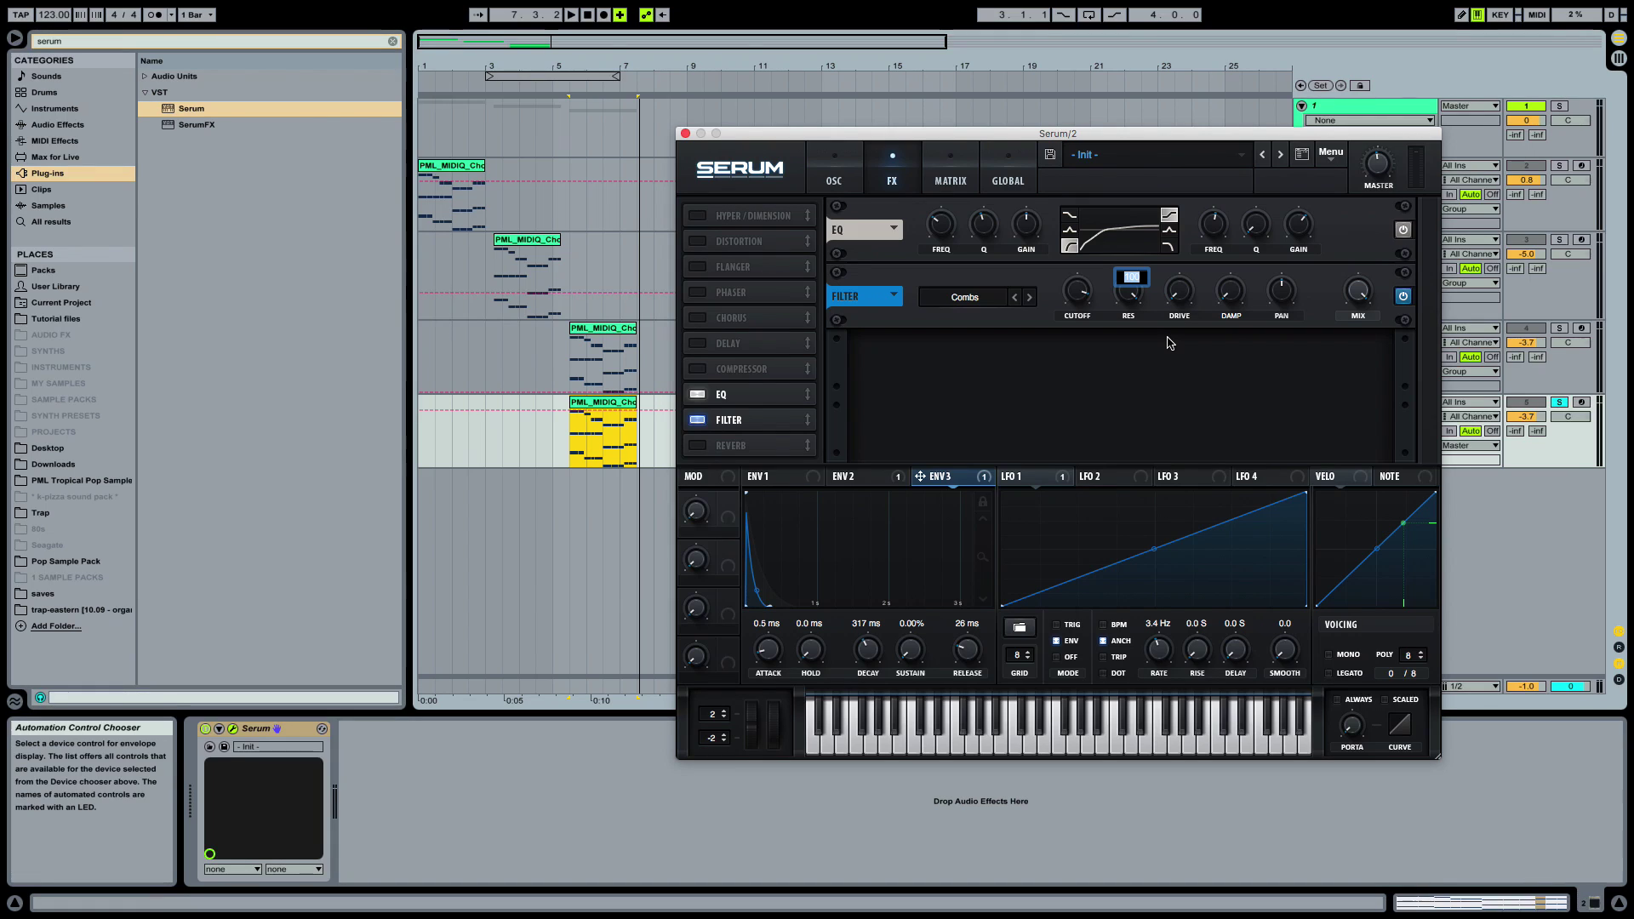
key(space)
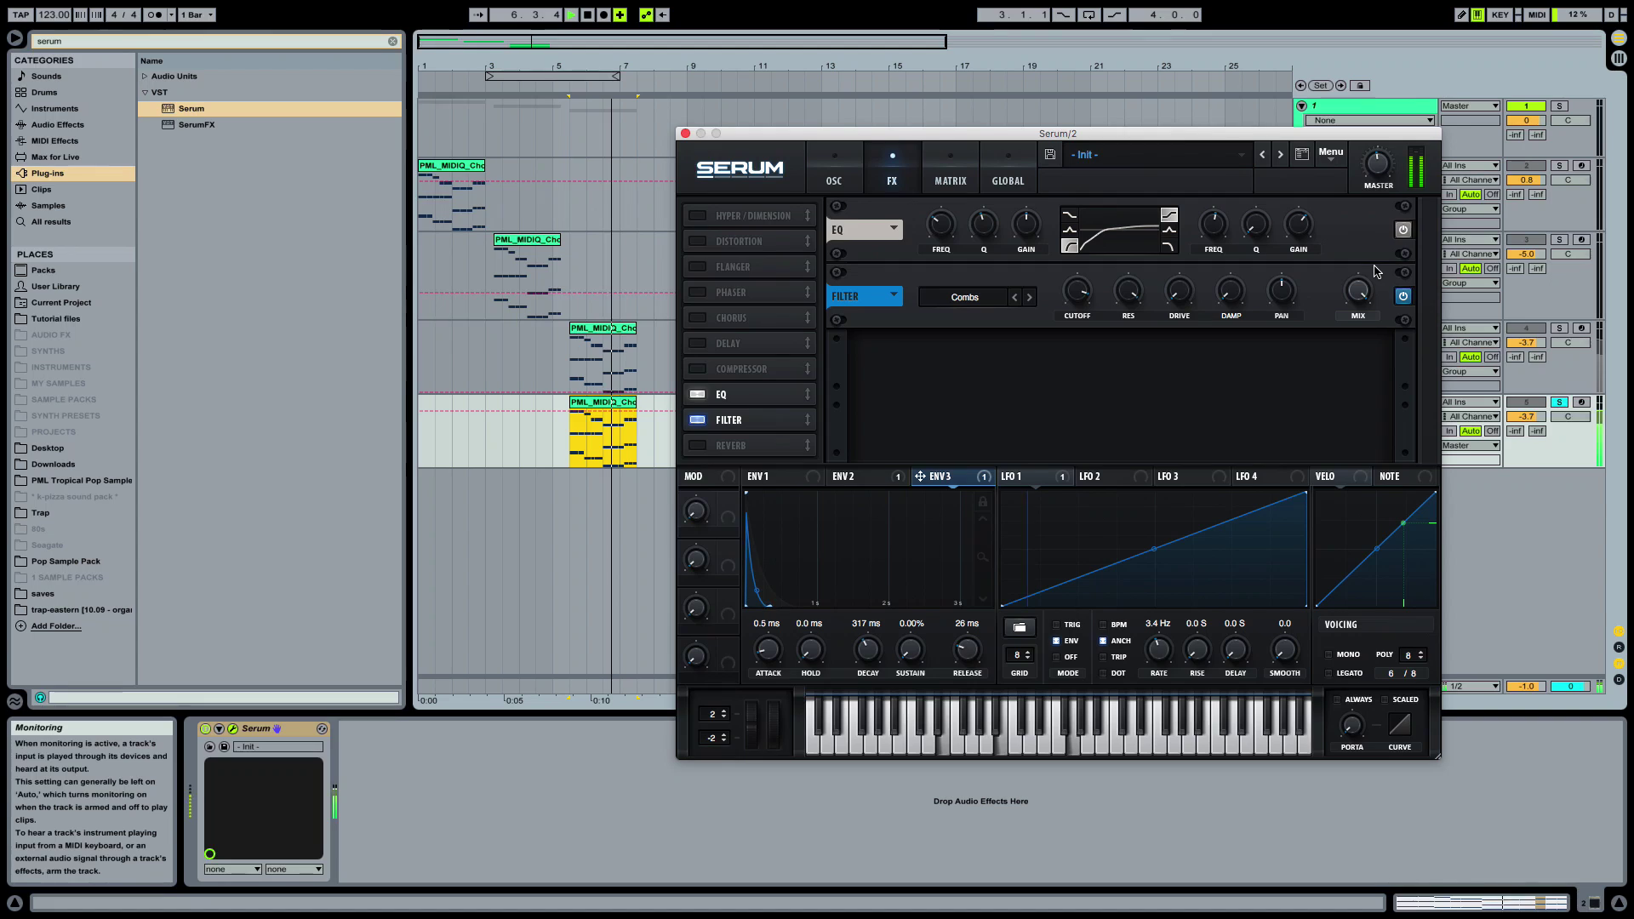
key(space)
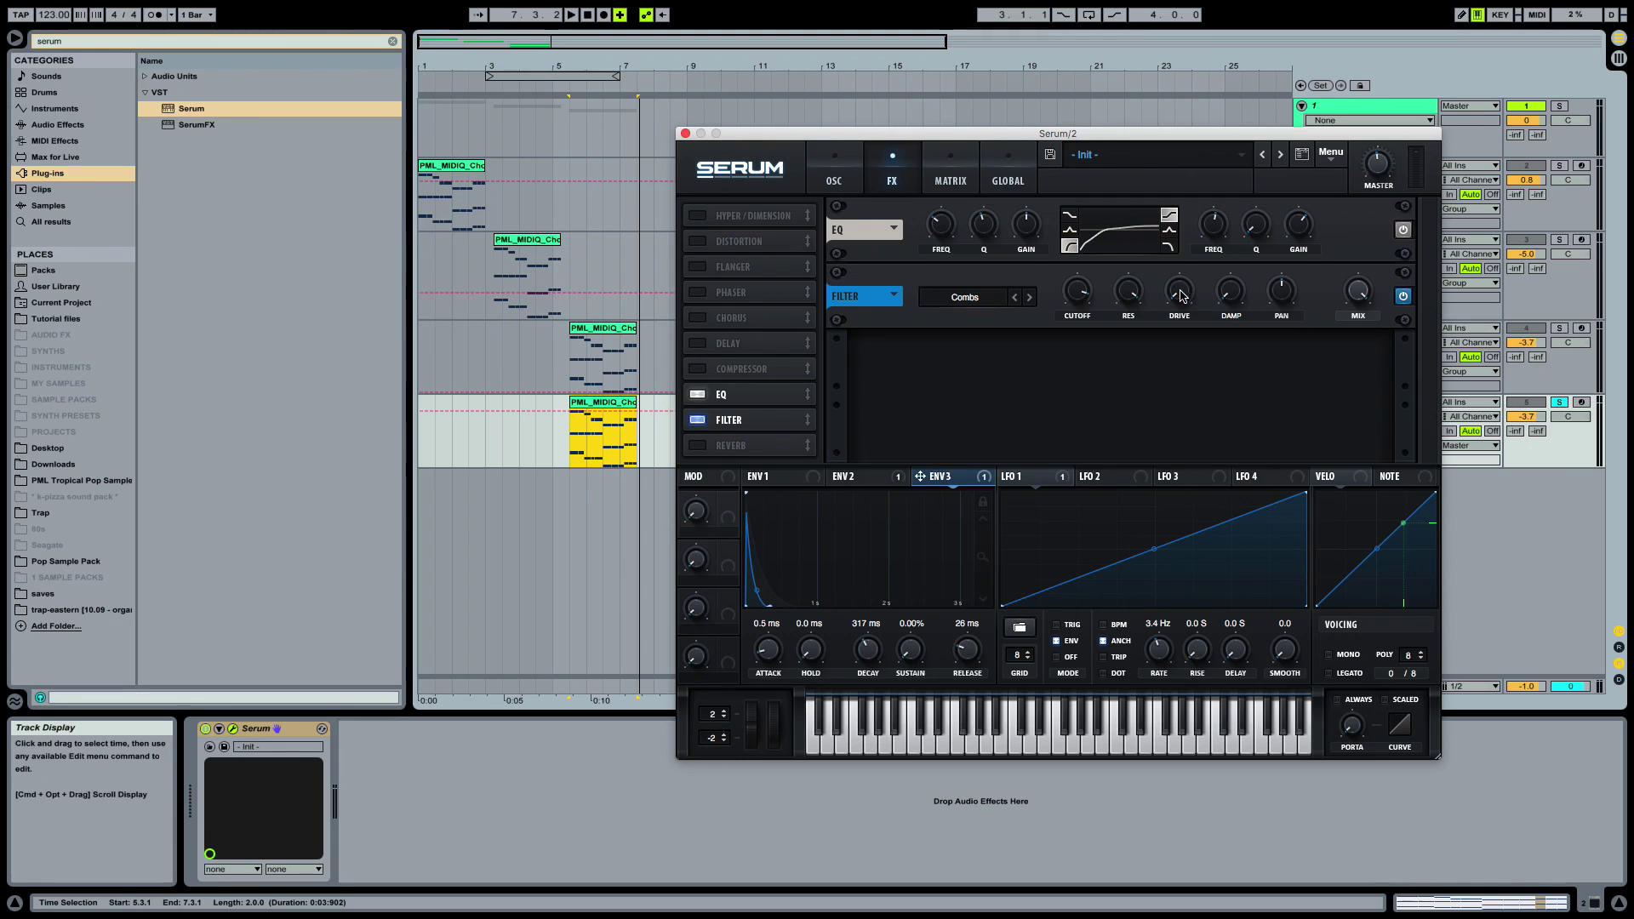
Raise the comb filter's drive to about 13% while listening to the clip
drag(1181, 296, 1182, 266)
key(space)
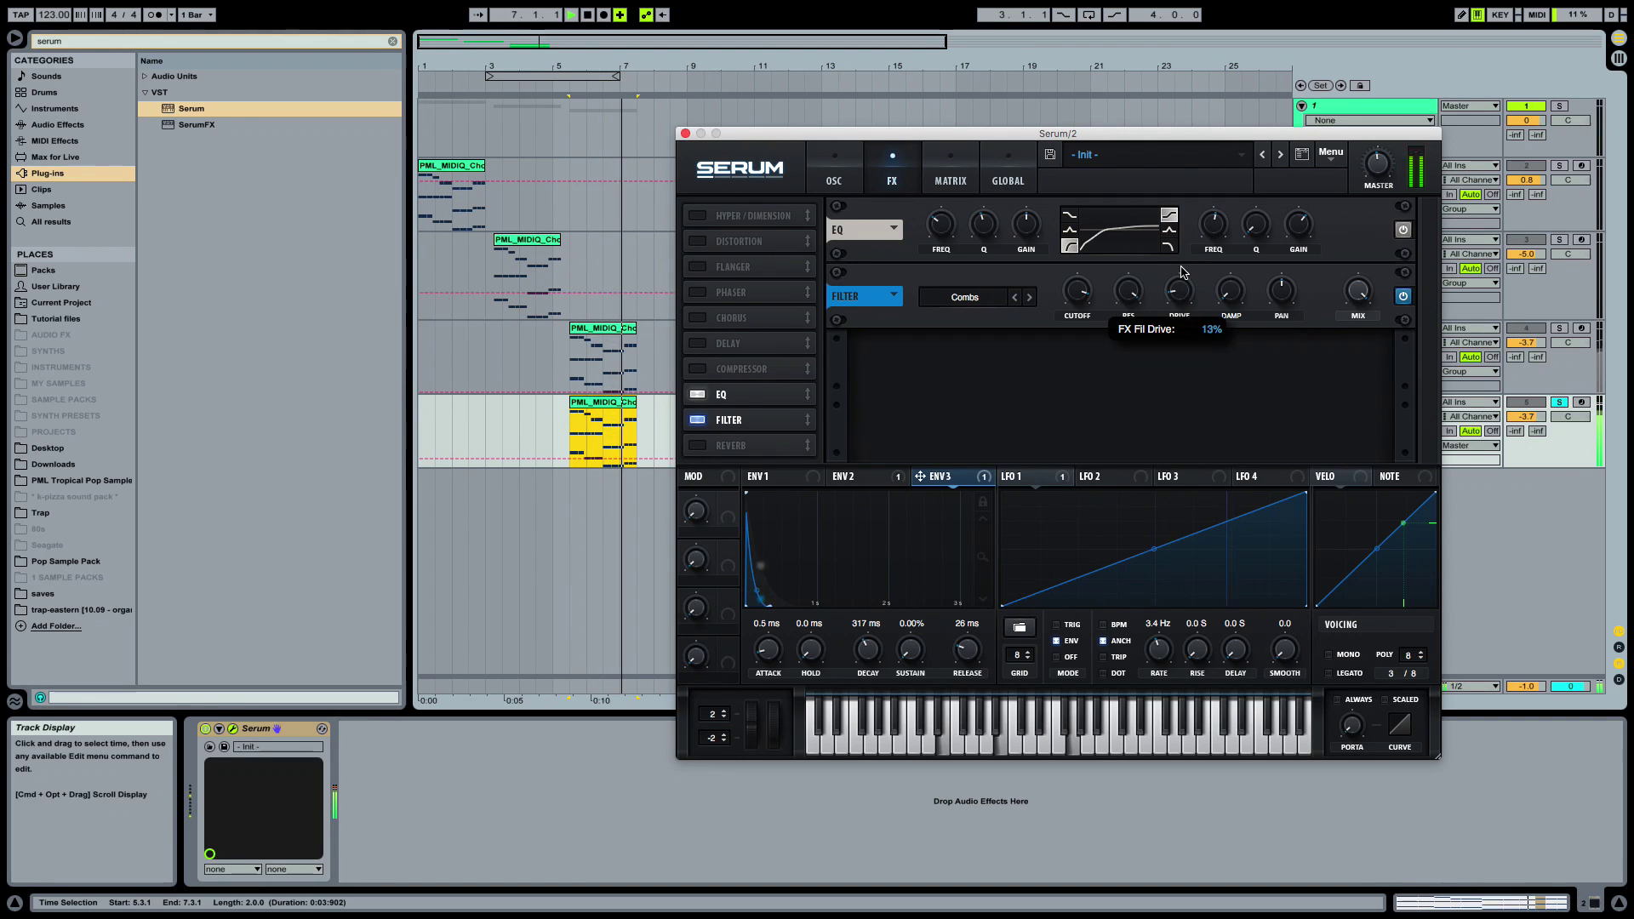
key(space)
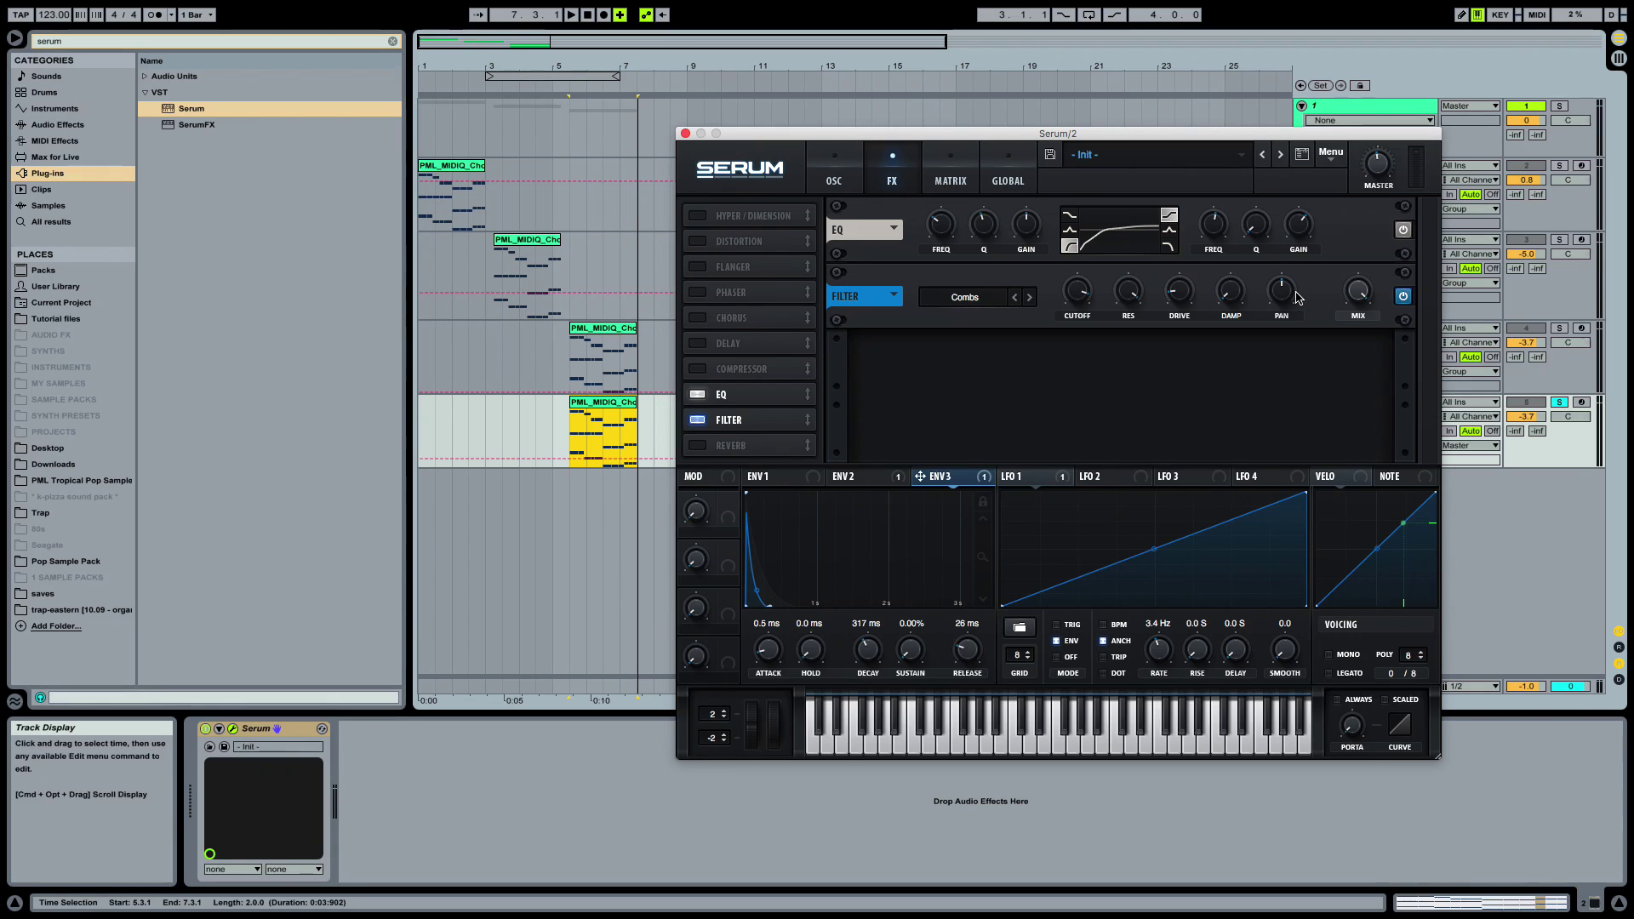
Try offsetting the comb filter's pan during playback and restore it to centre
key(space)
drag(1298, 297, 1290, 279)
key(space)
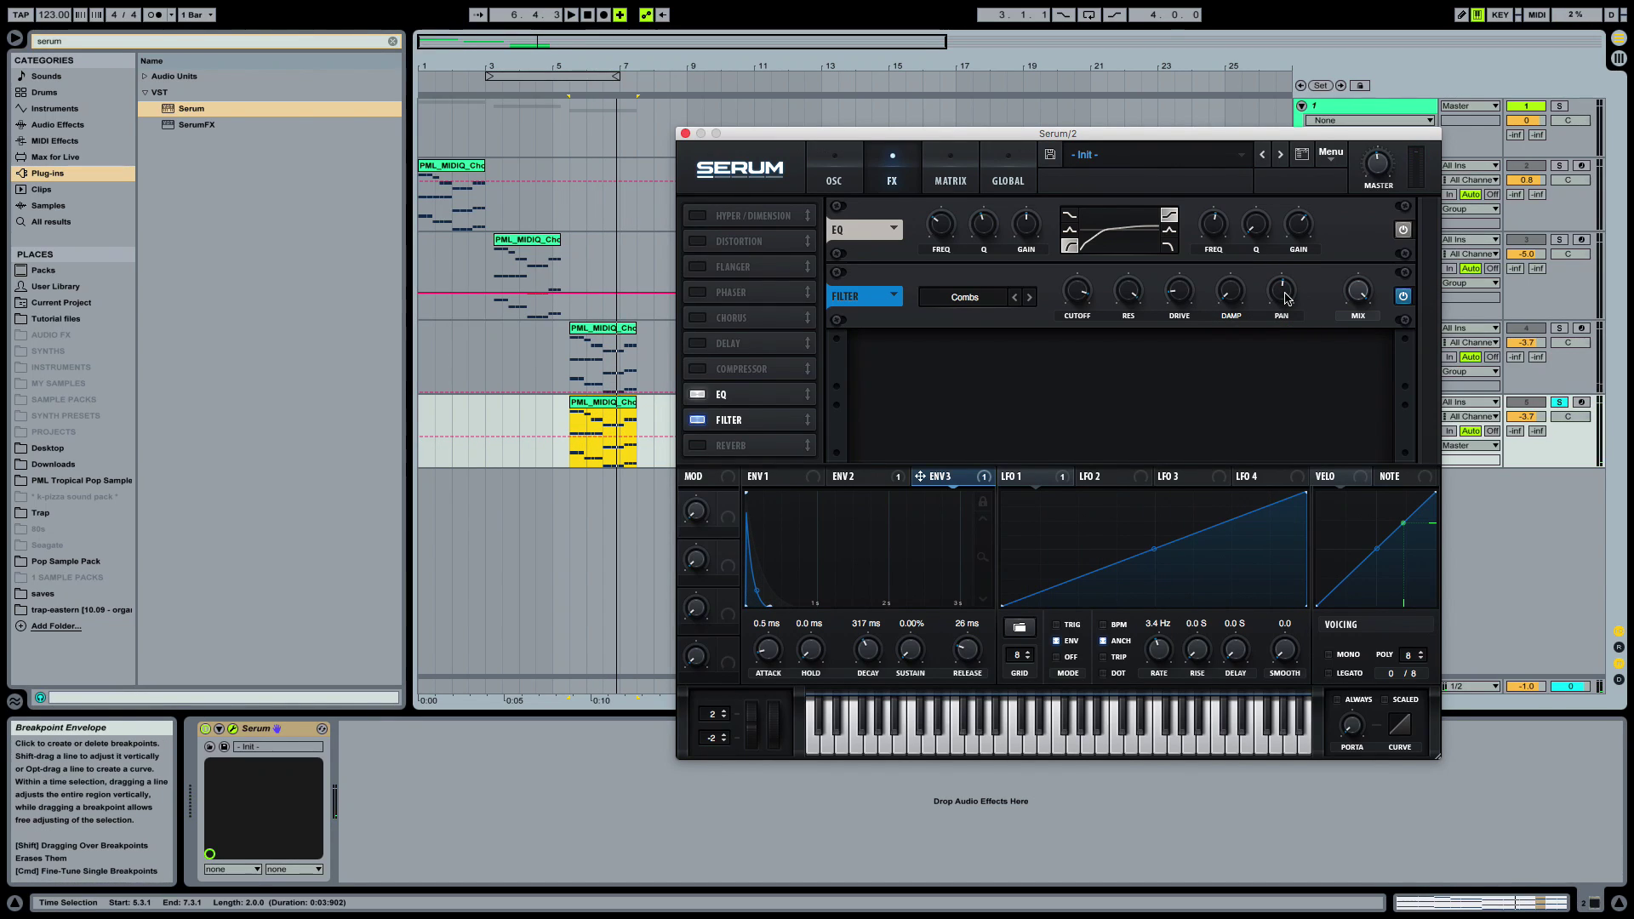
double_click(1285, 298)
Set LFO 2's rate to 3.3 Hz and modulate the comb filter's pan with it by about 23 while auditioning
drag(1095, 477, 1171, 417)
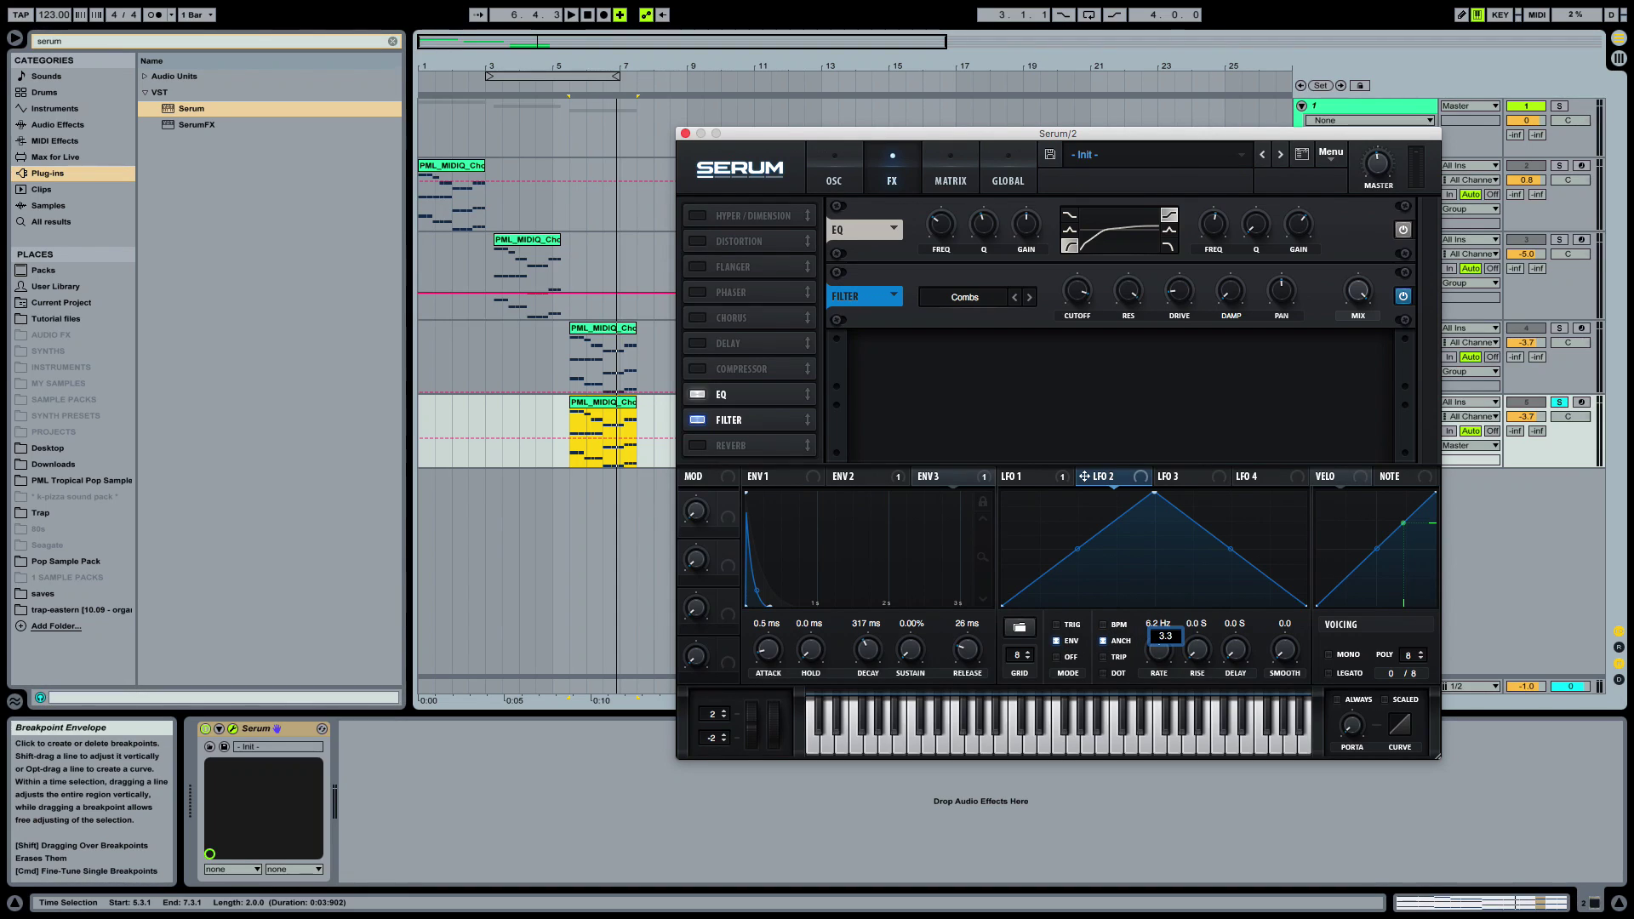
drag(1145, 434, 1287, 289)
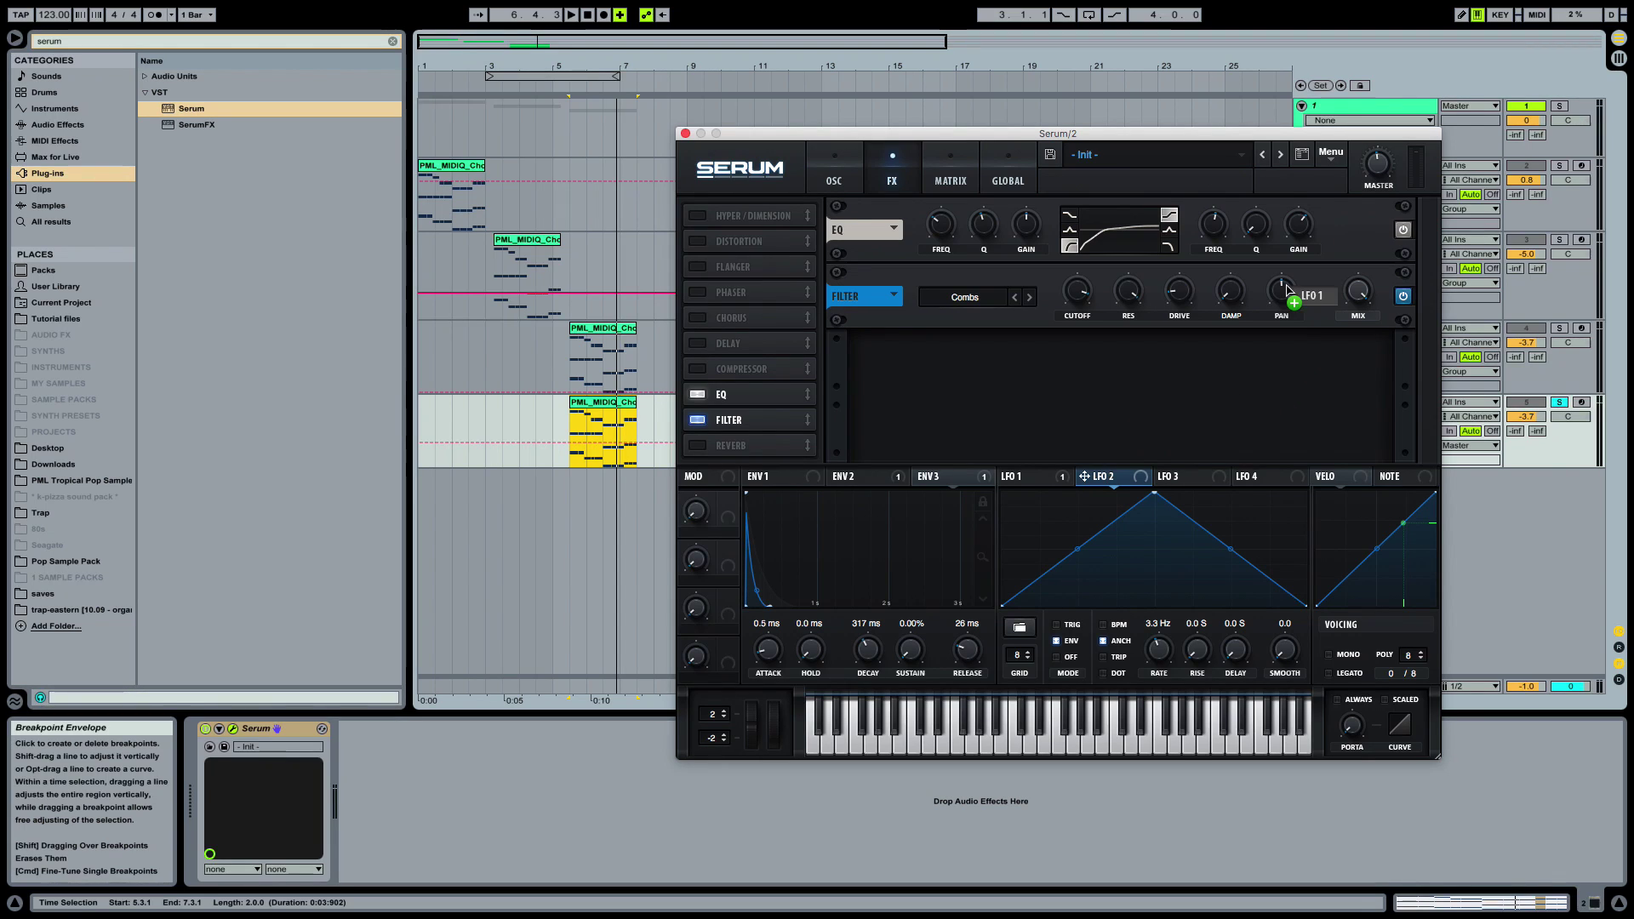
key(space)
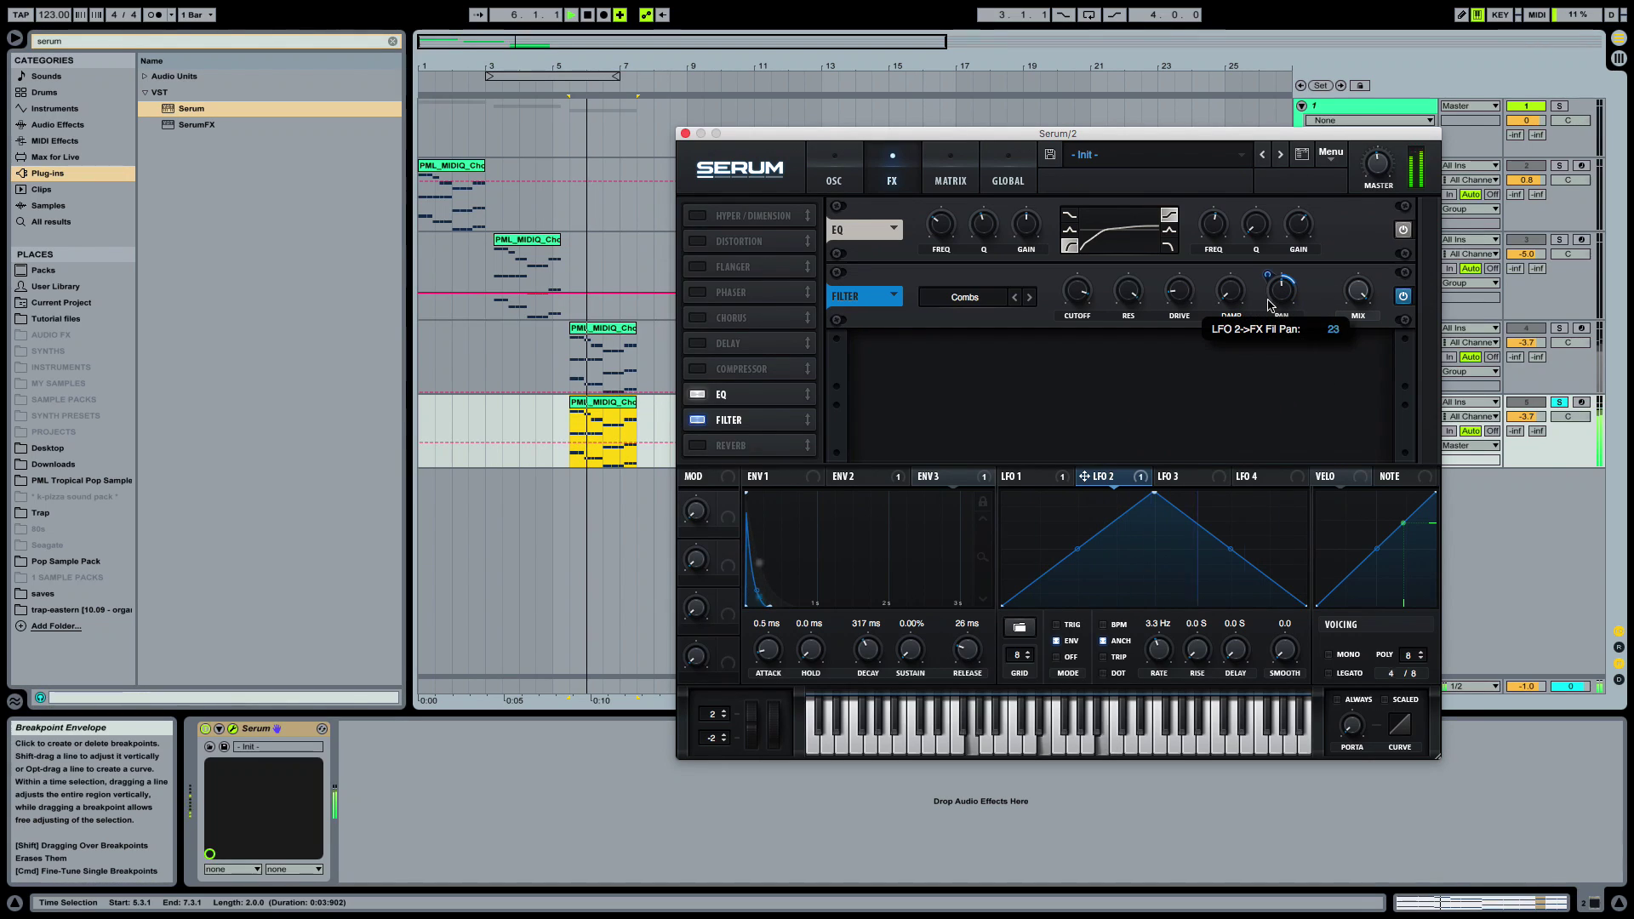
mouse_move(1268, 308)
mouse_down()
mouse_move(1274, 270)
mouse_move(1264, 309)
mouse_up()
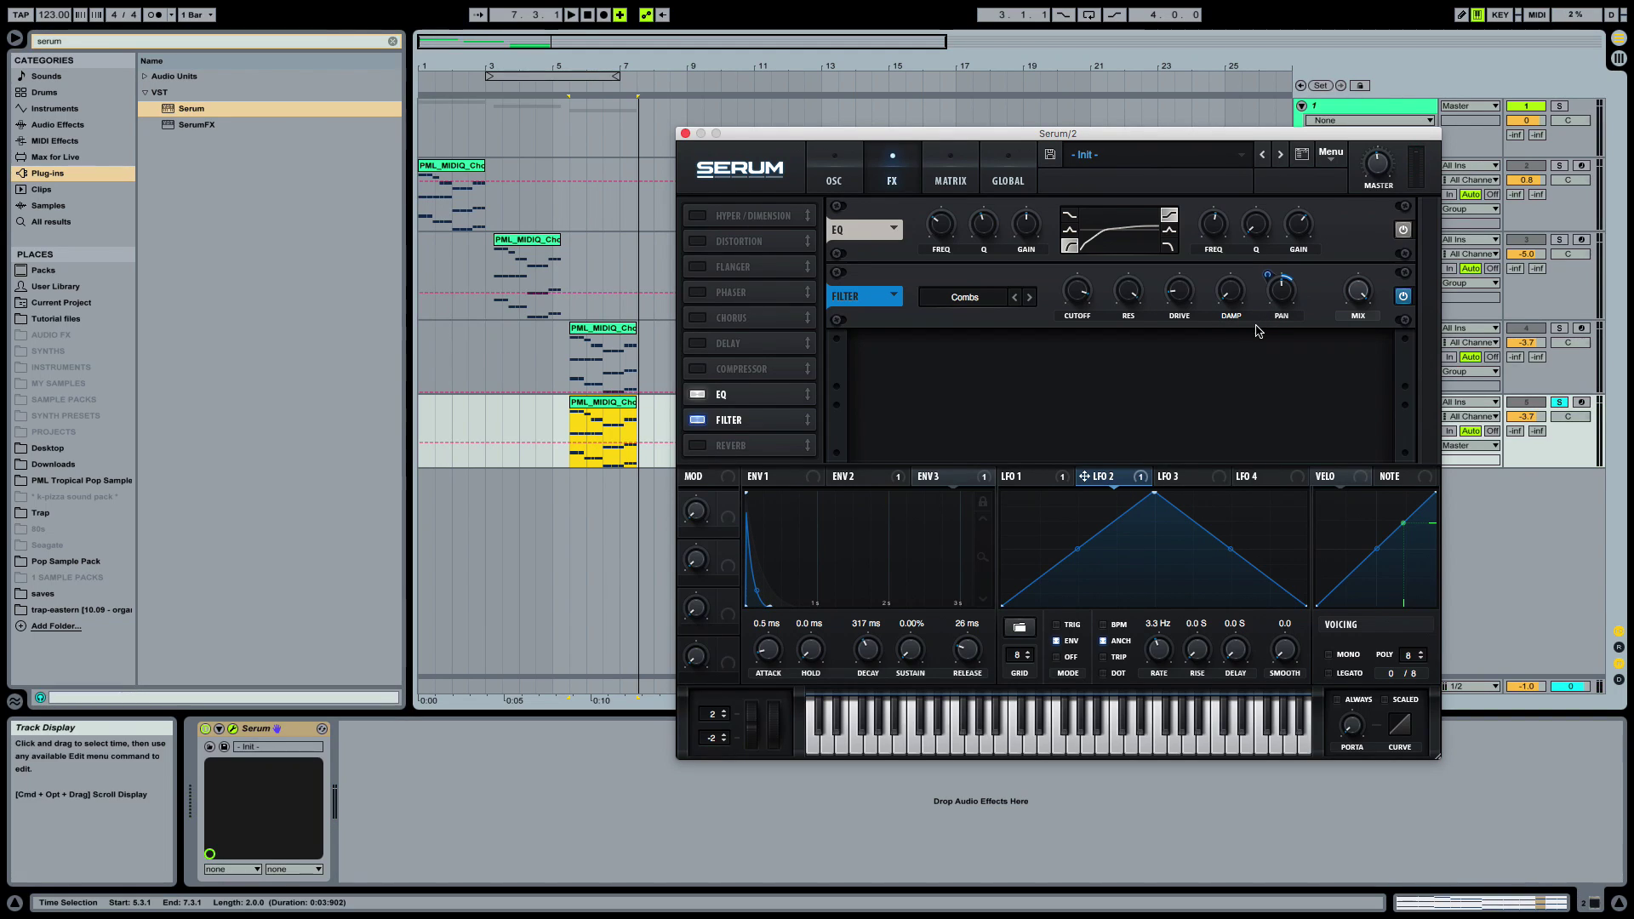
Enable the Reverb effect after the filter and switch it to the Plate type
click(696, 446)
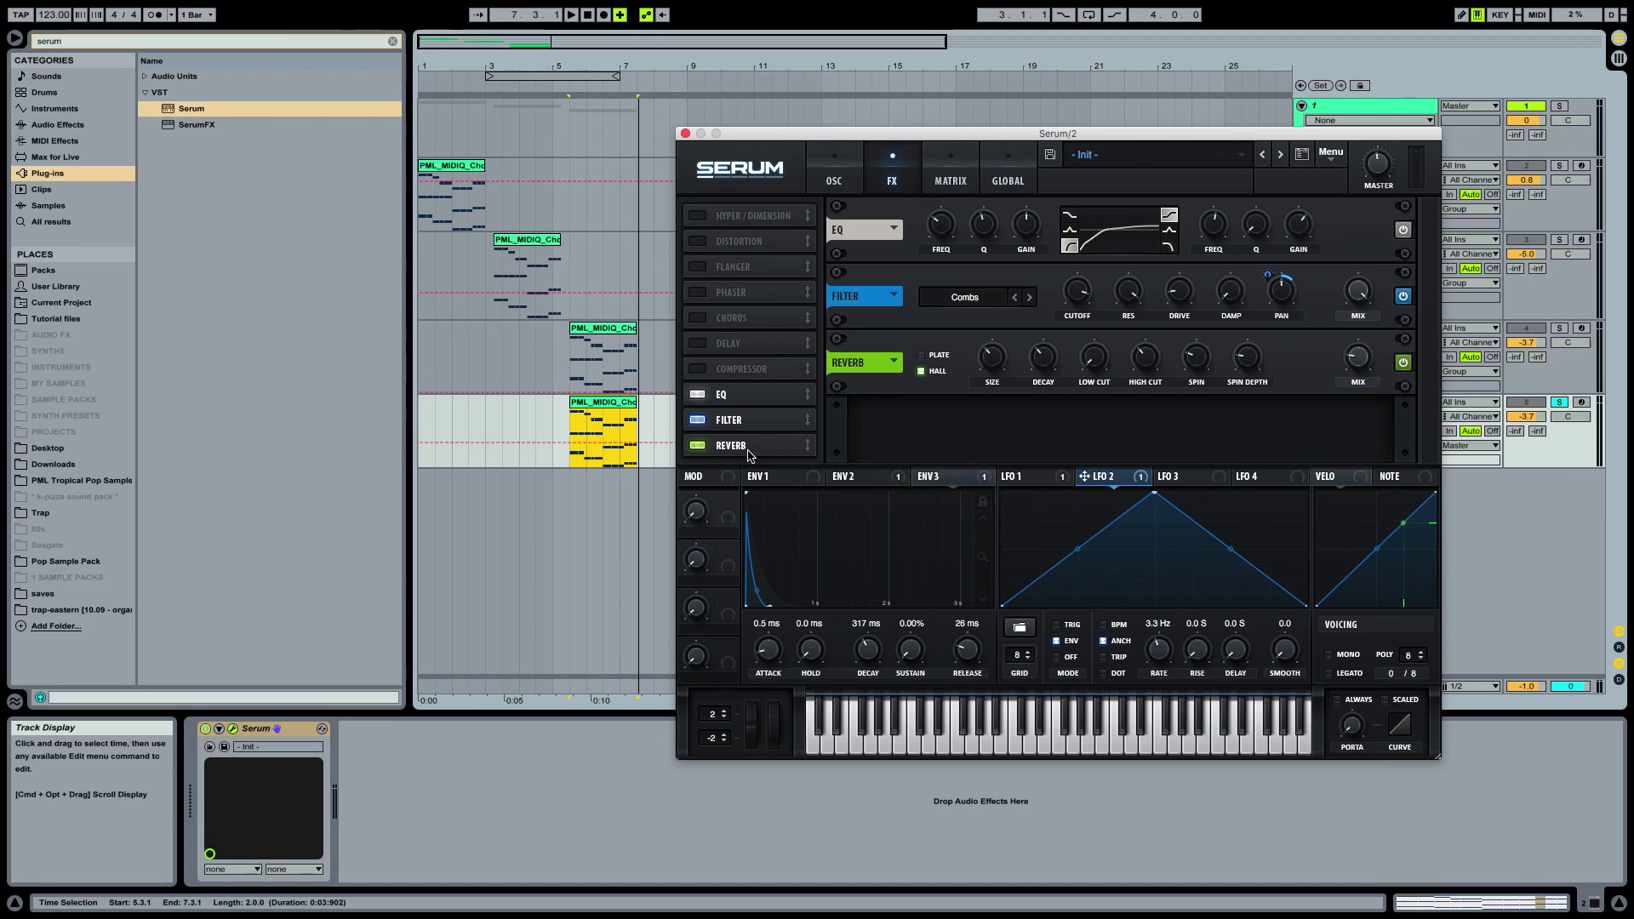
click(922, 356)
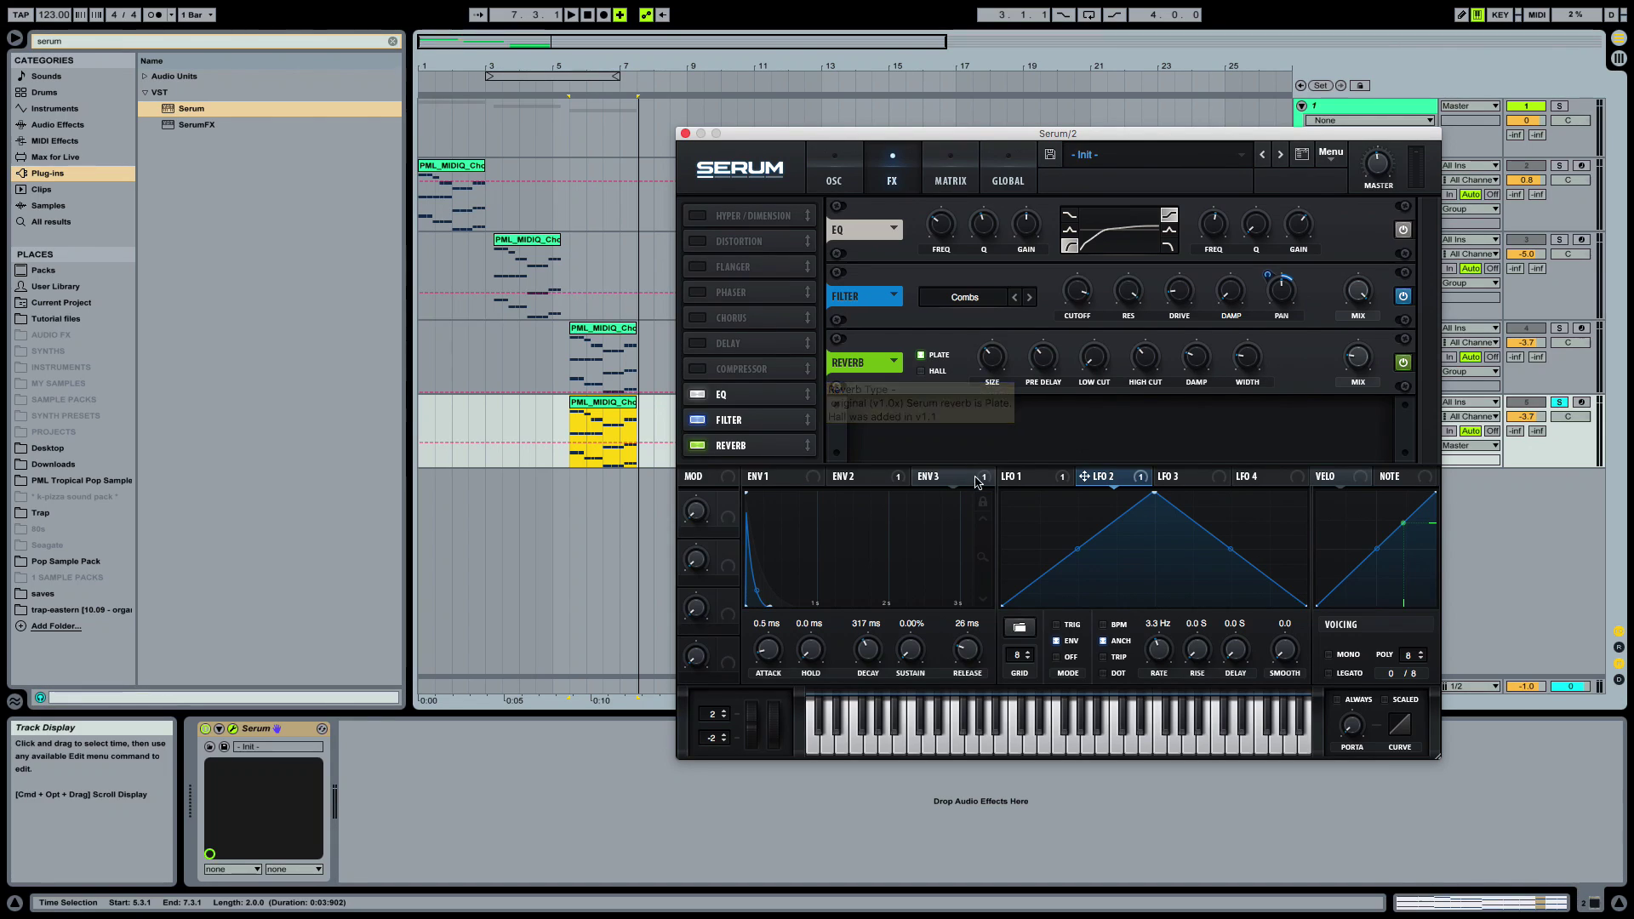
mouse_move(993, 375)
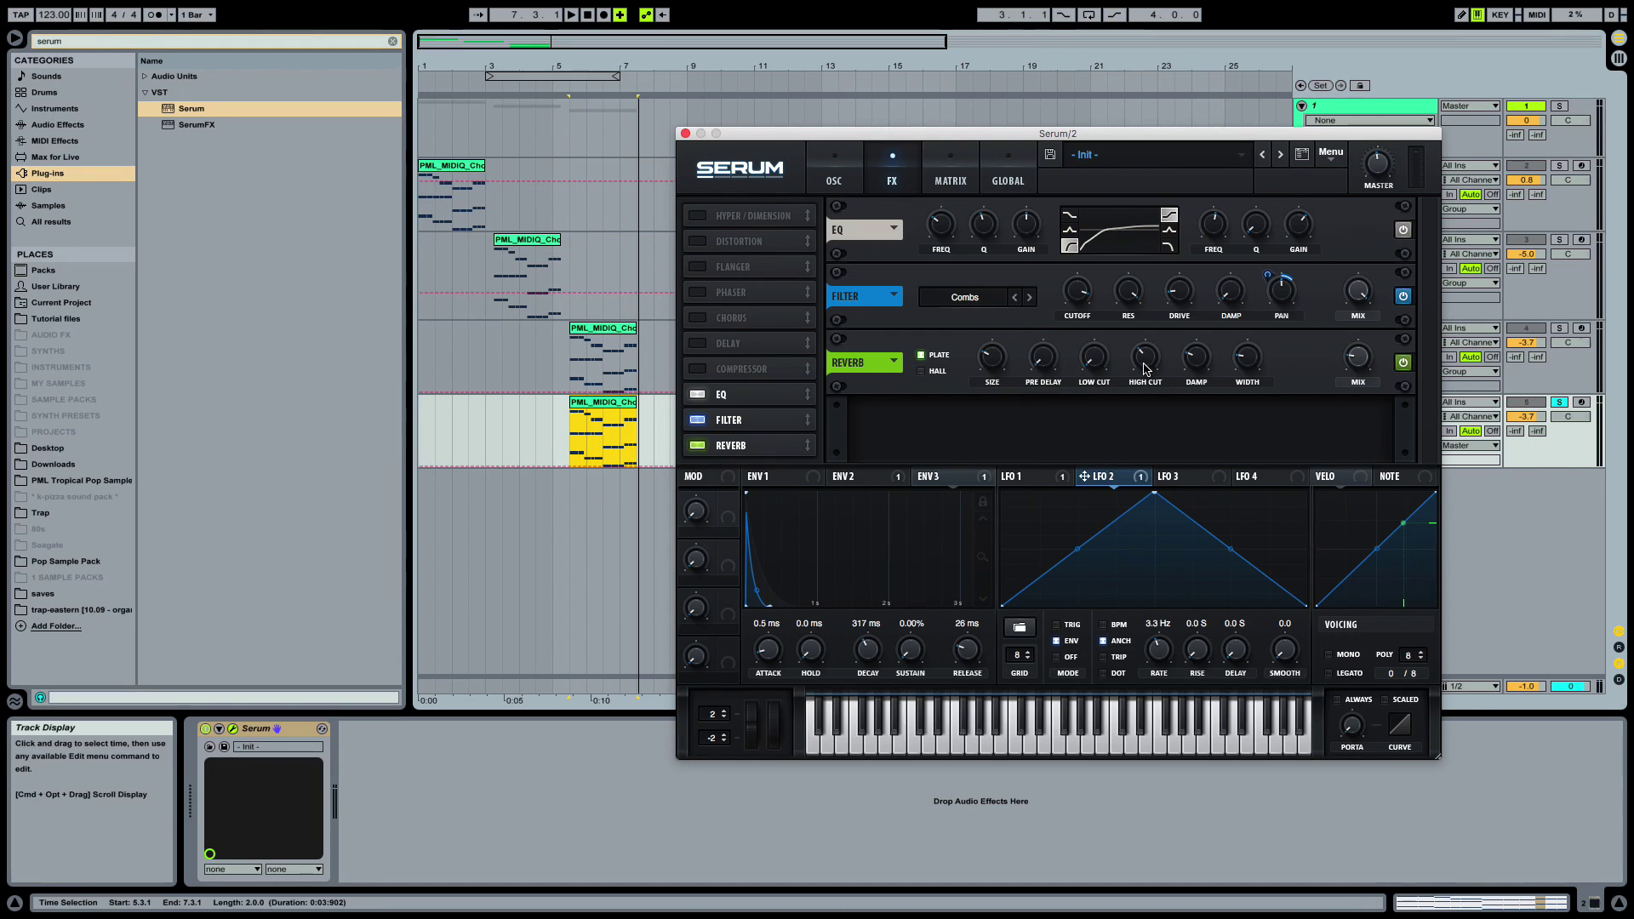
Raise the plate reverb's high cut to roughly the middle of its range while auditioning the clip
key(space)
mouse_move(1149, 366)
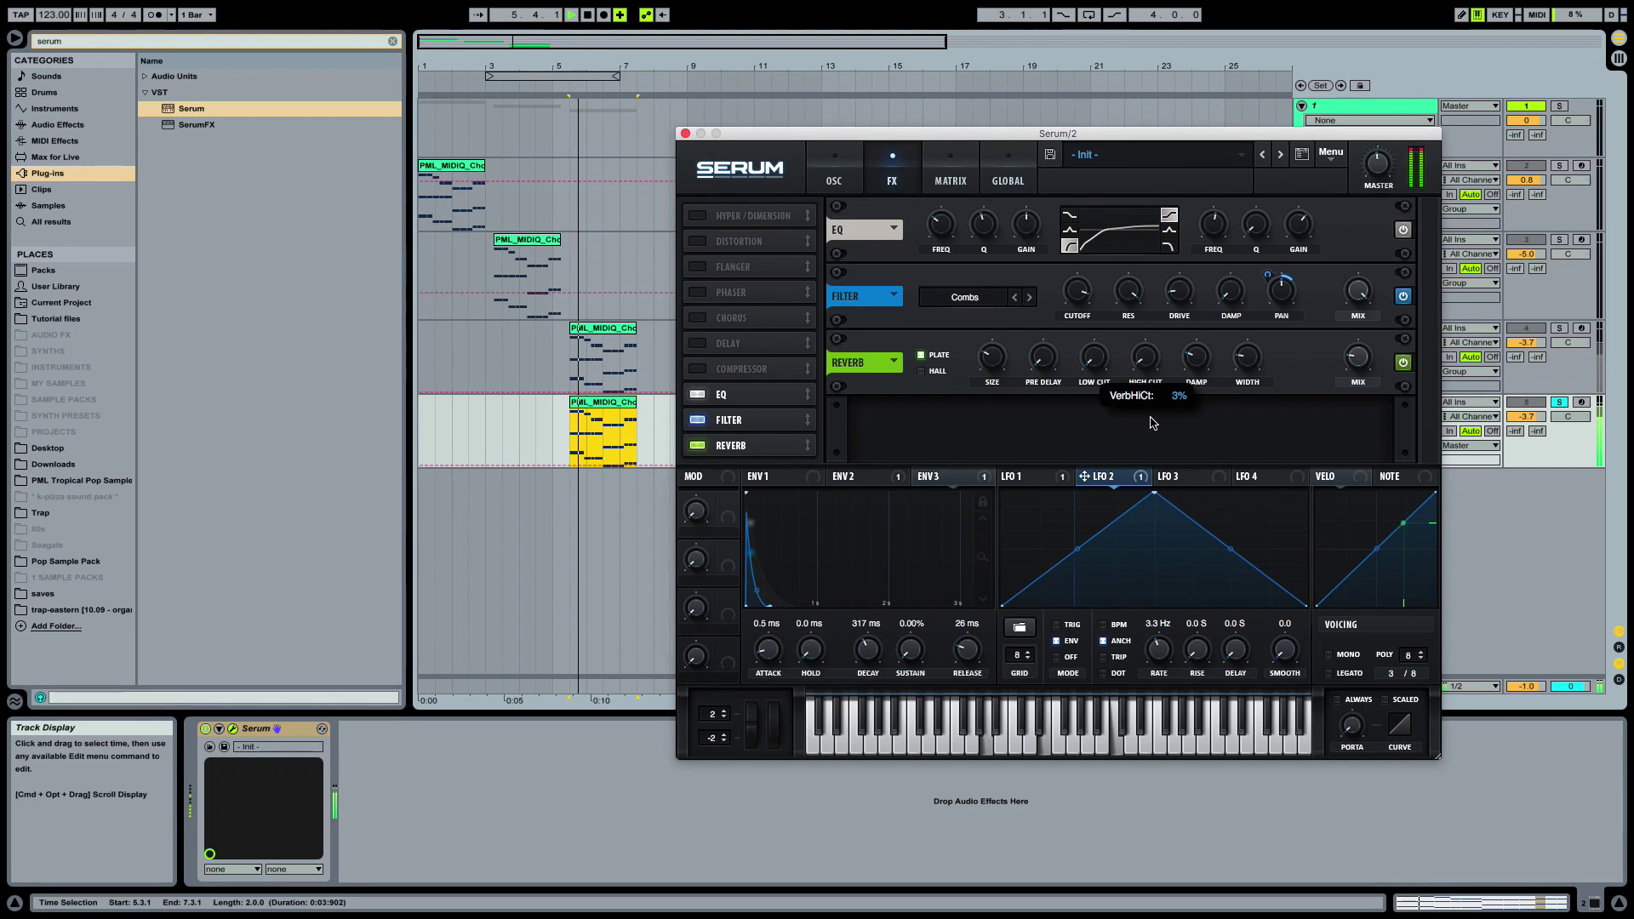
drag(1151, 364, 1158, 338)
key(space)
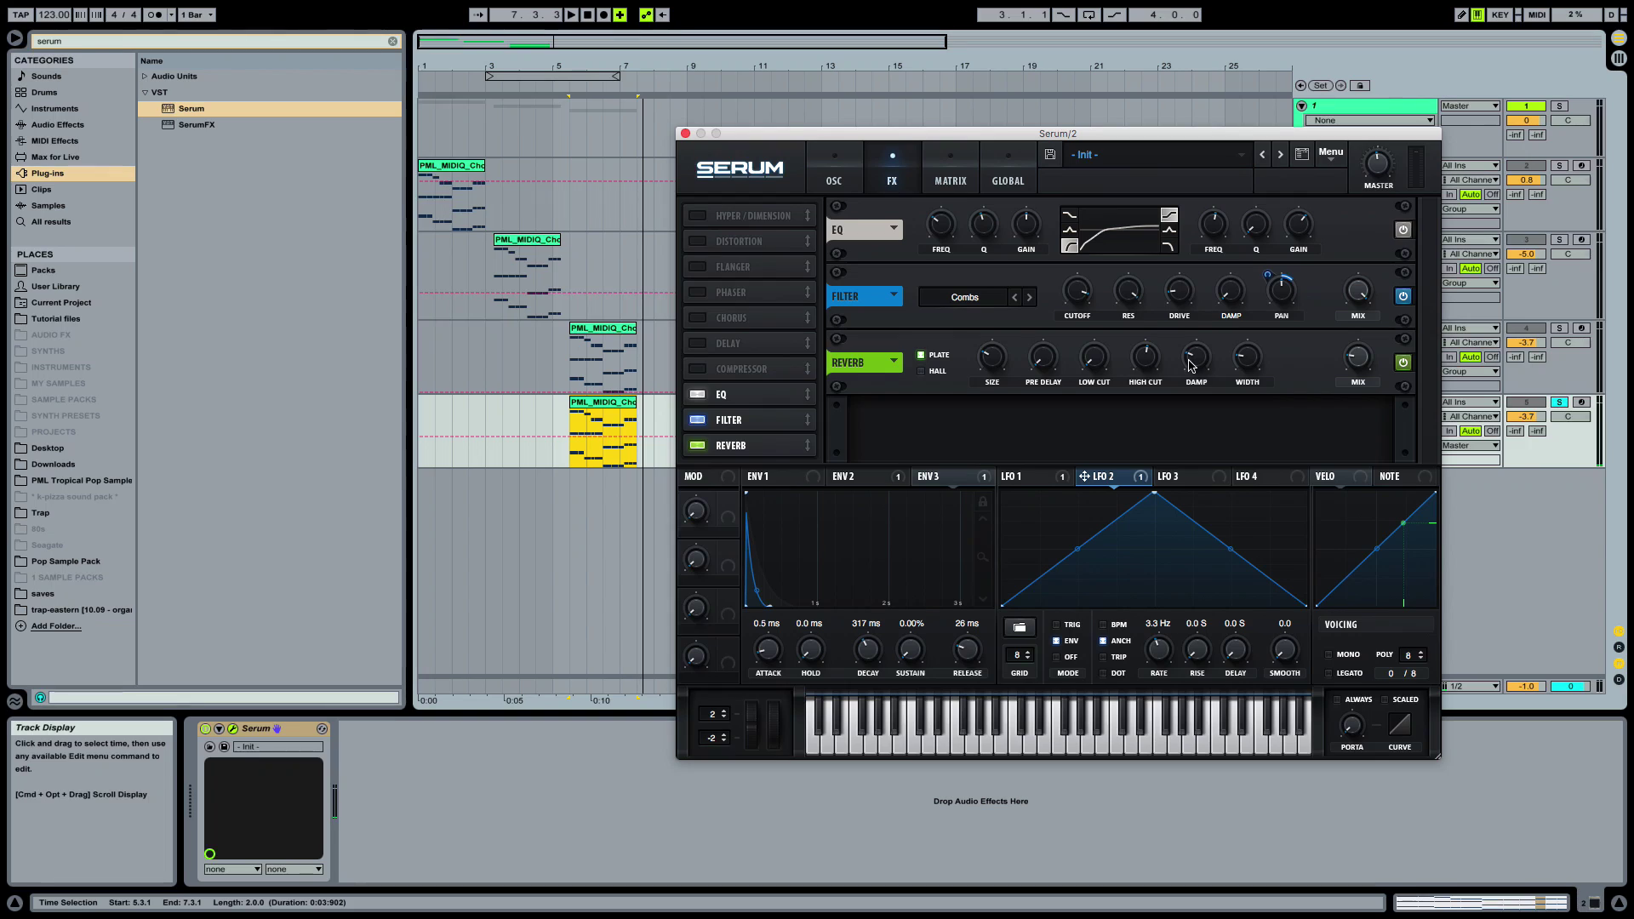
Listen to the clip with the reverb and set the reverb's mix to about 24%
mouse_move(1209, 366)
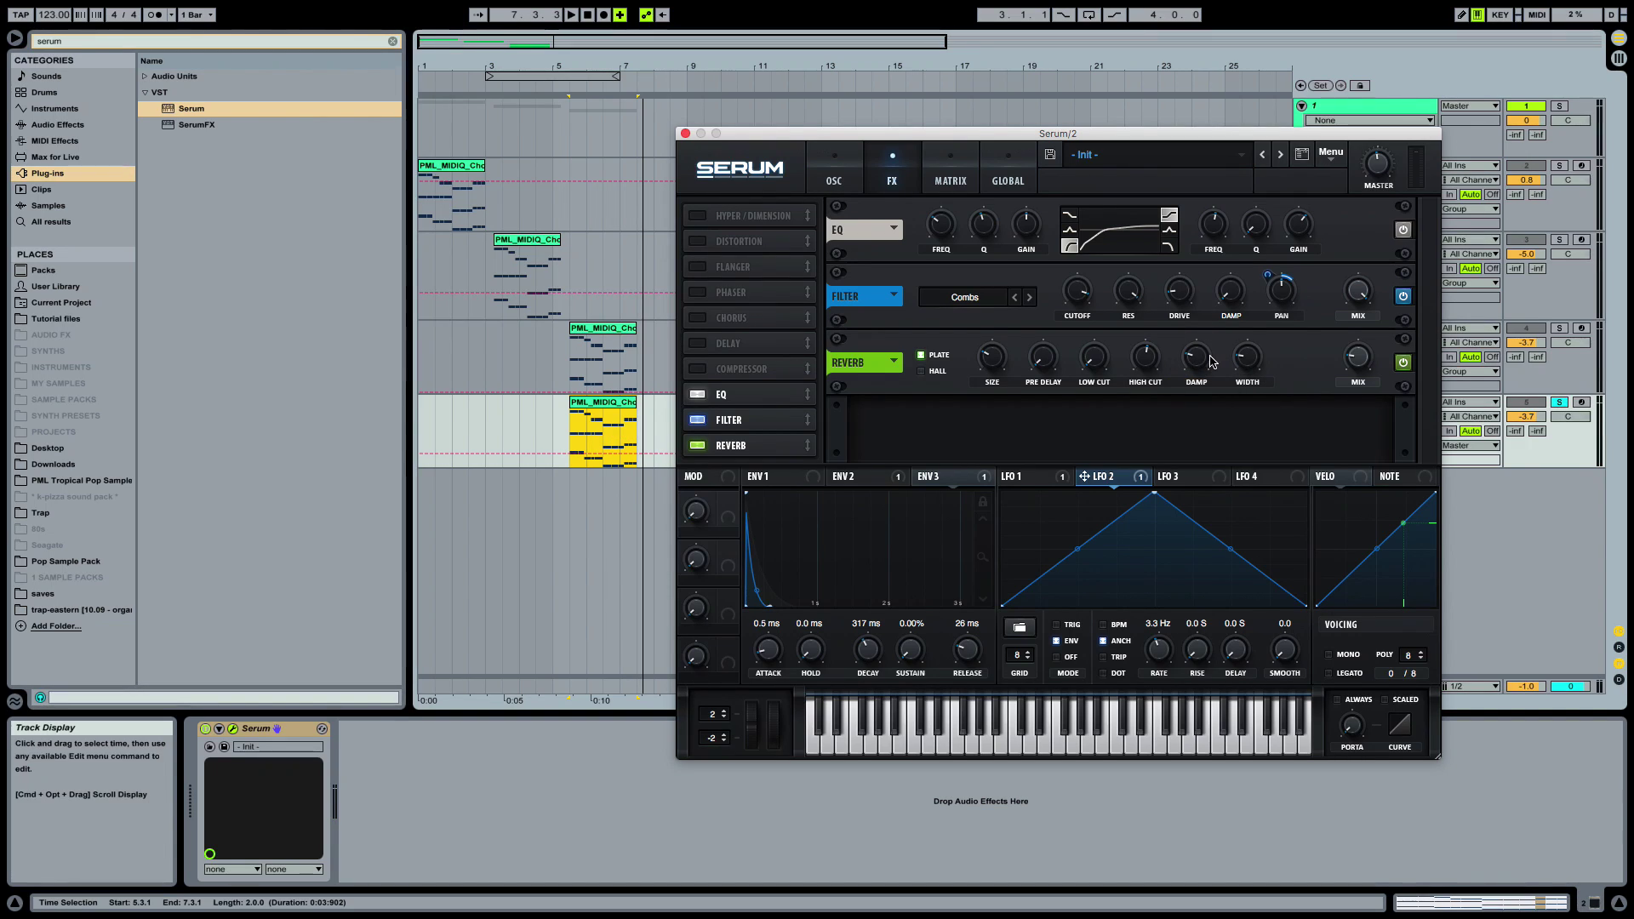
key(space)
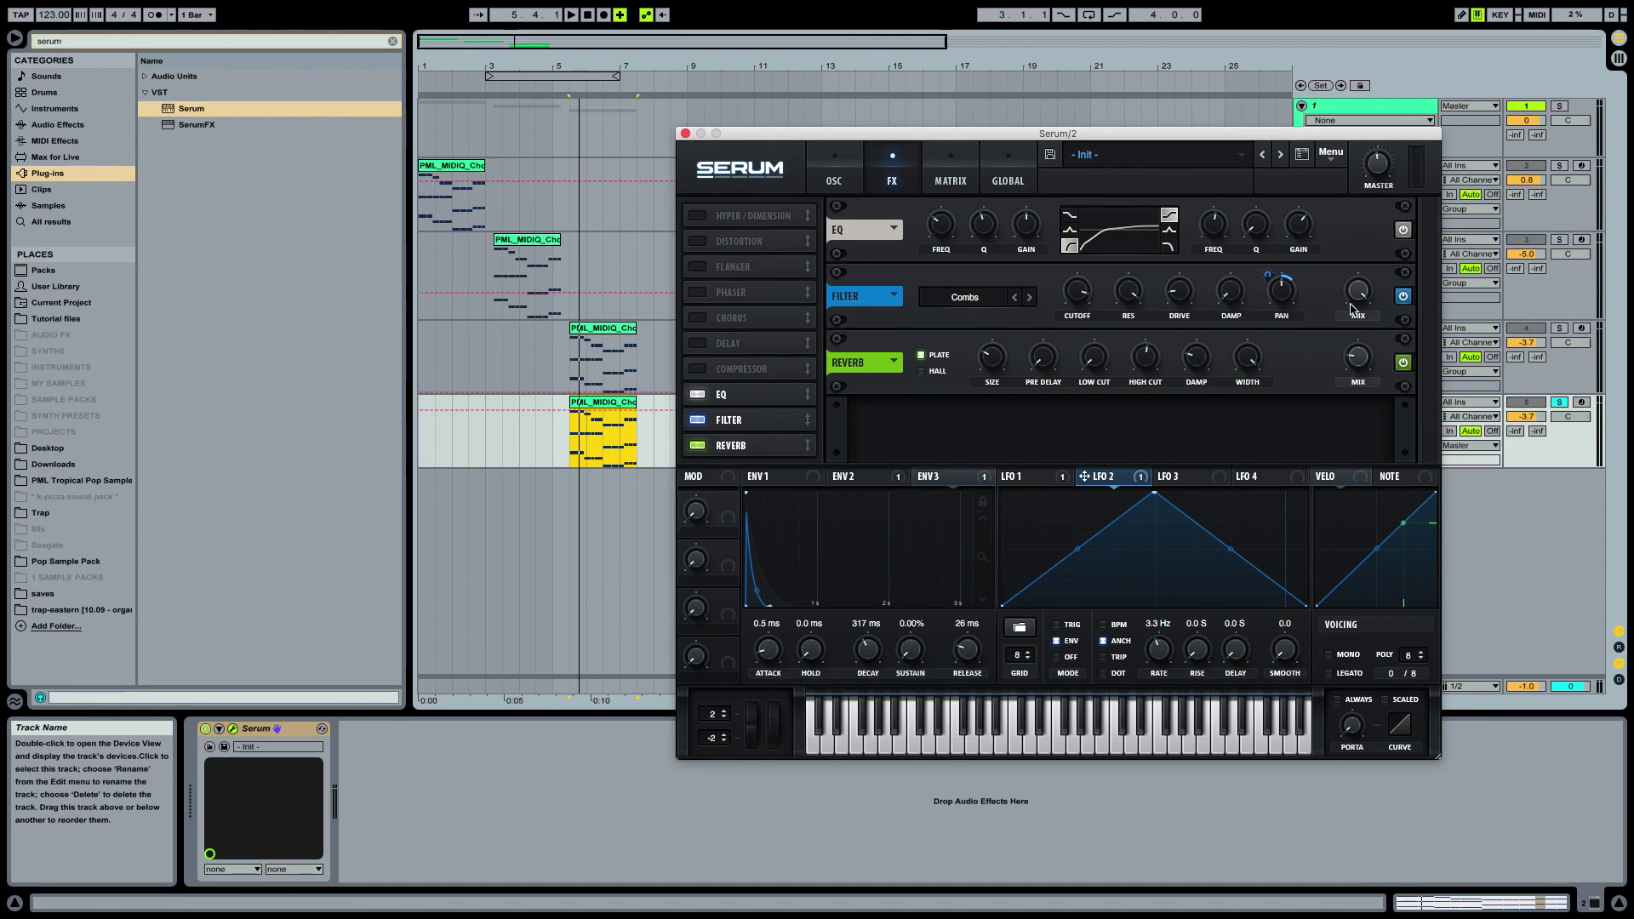
mouse_move(1359, 366)
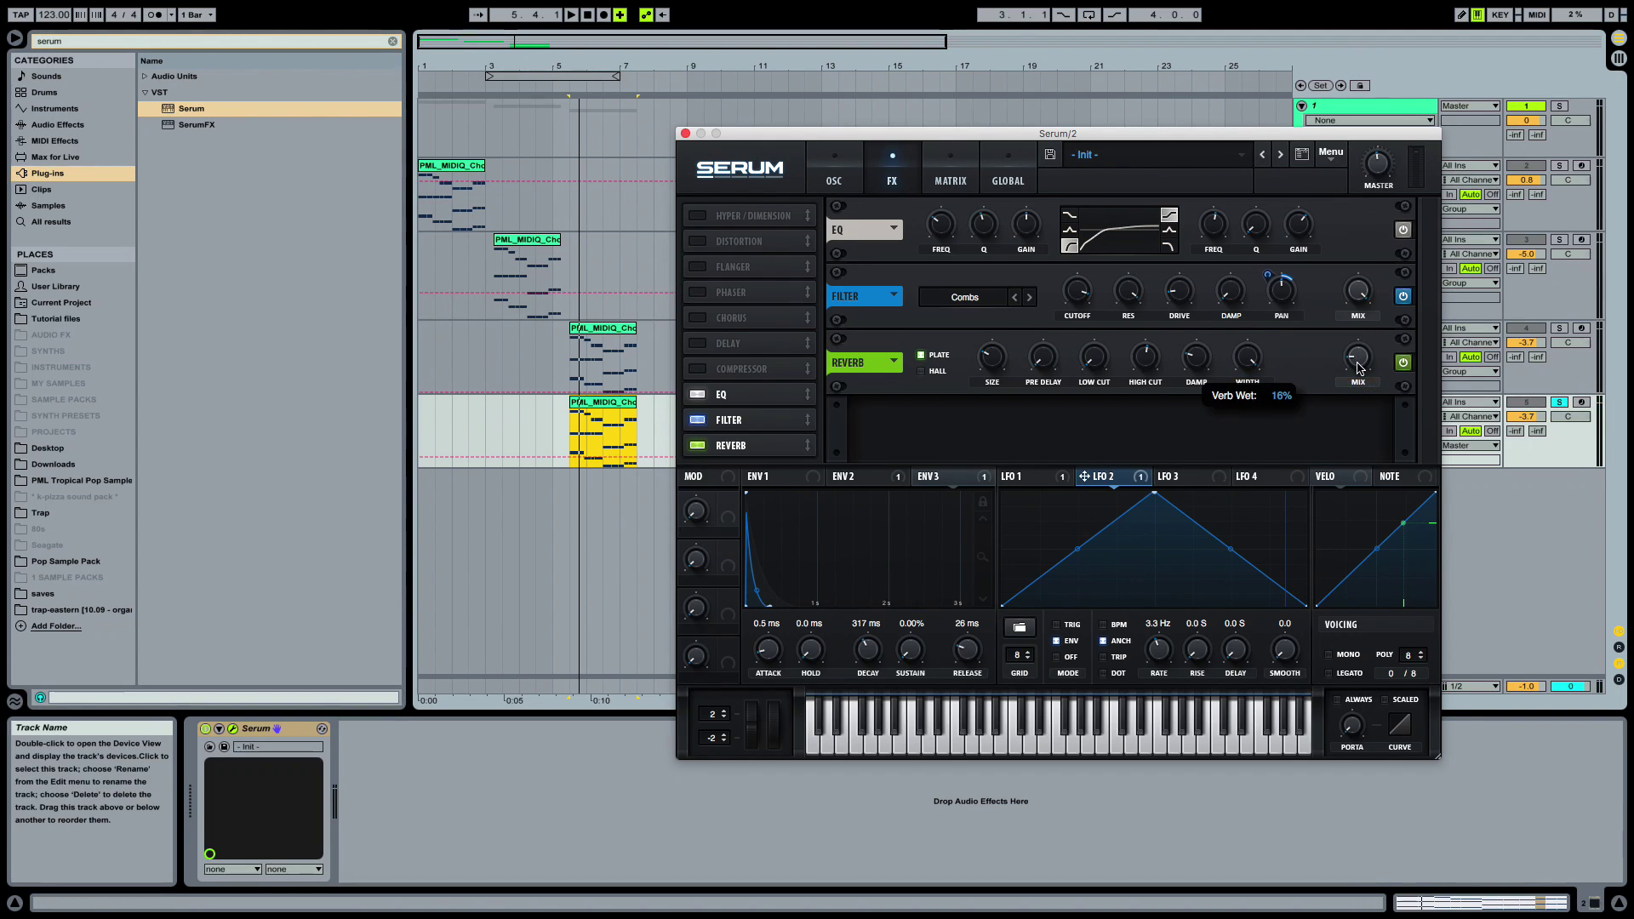
drag(1358, 372, 1364, 360)
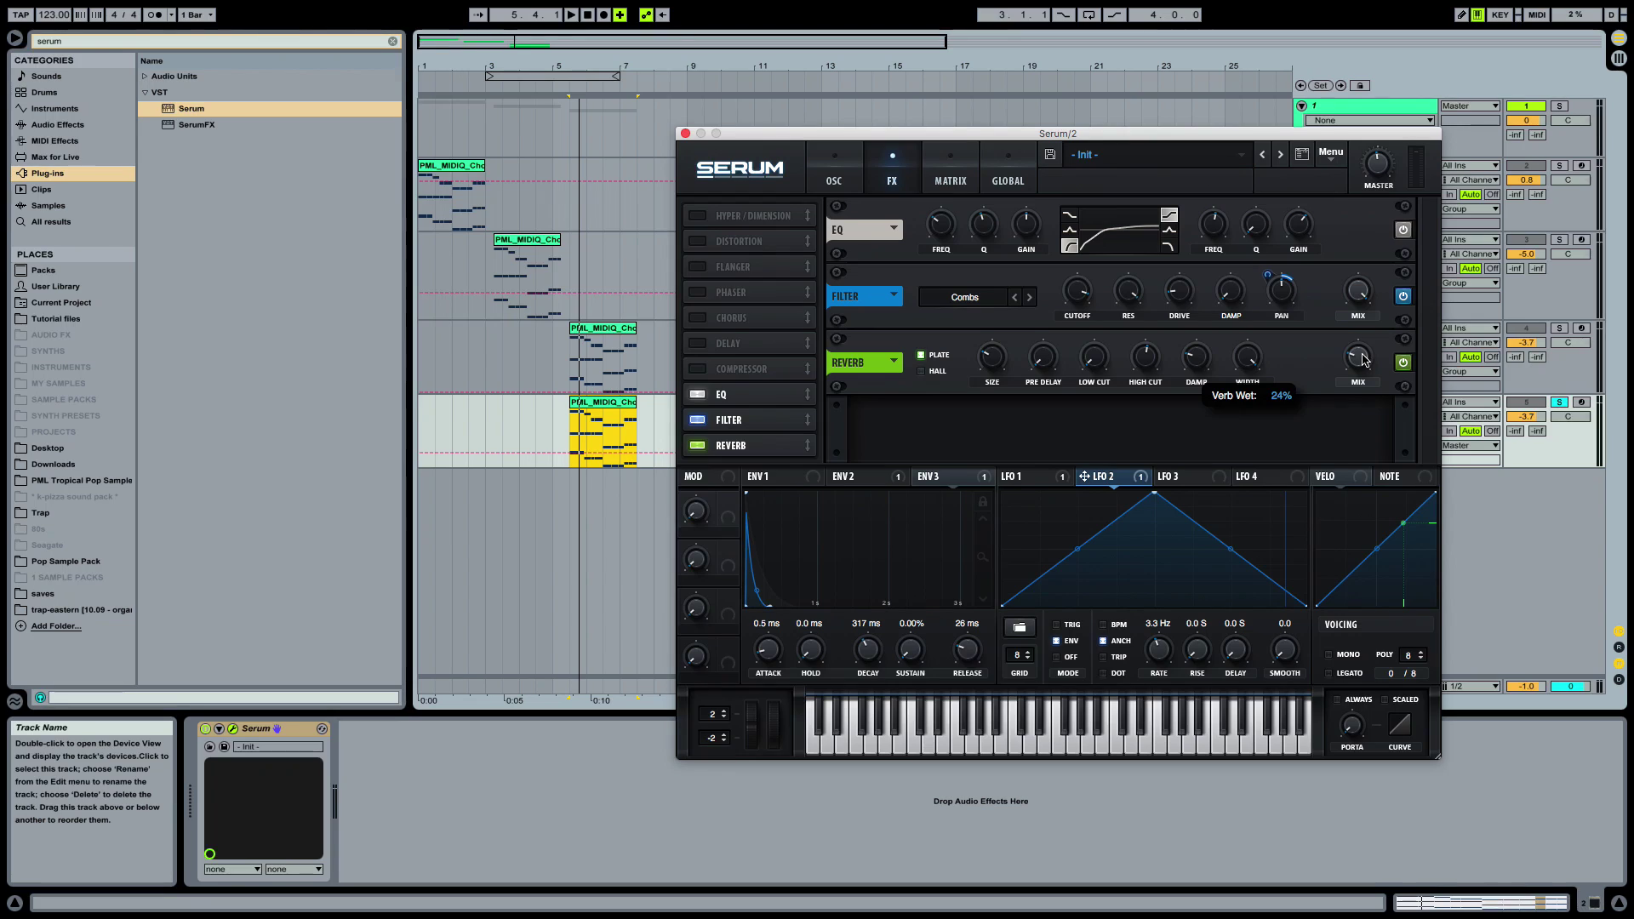
Set the synth's master volume to about 39% while the clip plays
key(space)
drag(1374, 158, 1373, 181)
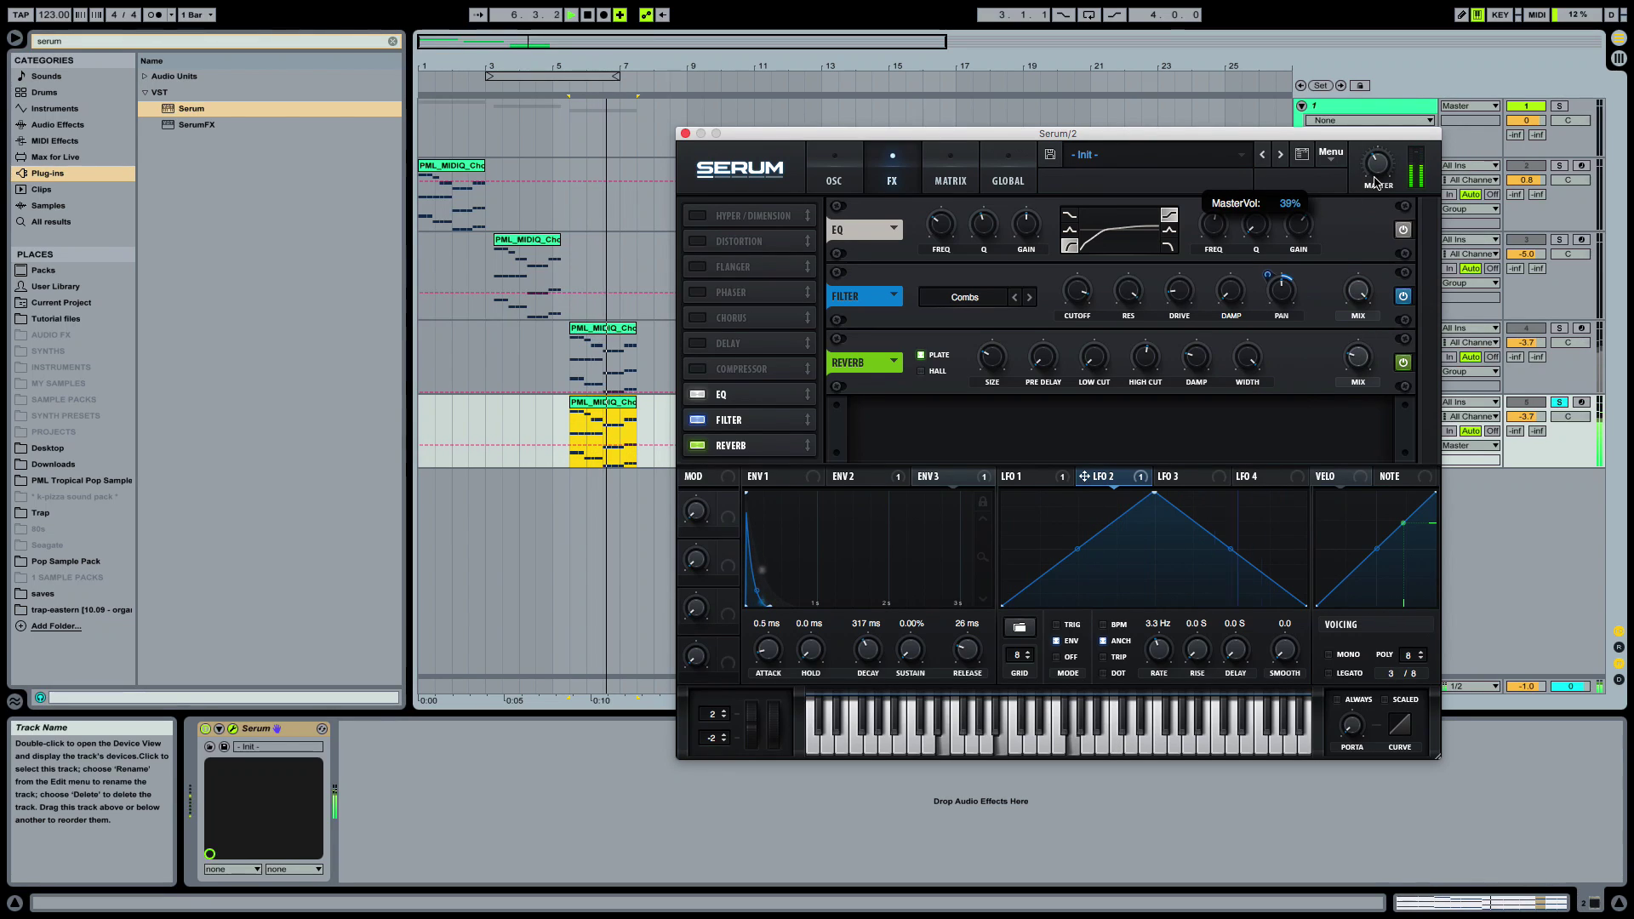
key(space)
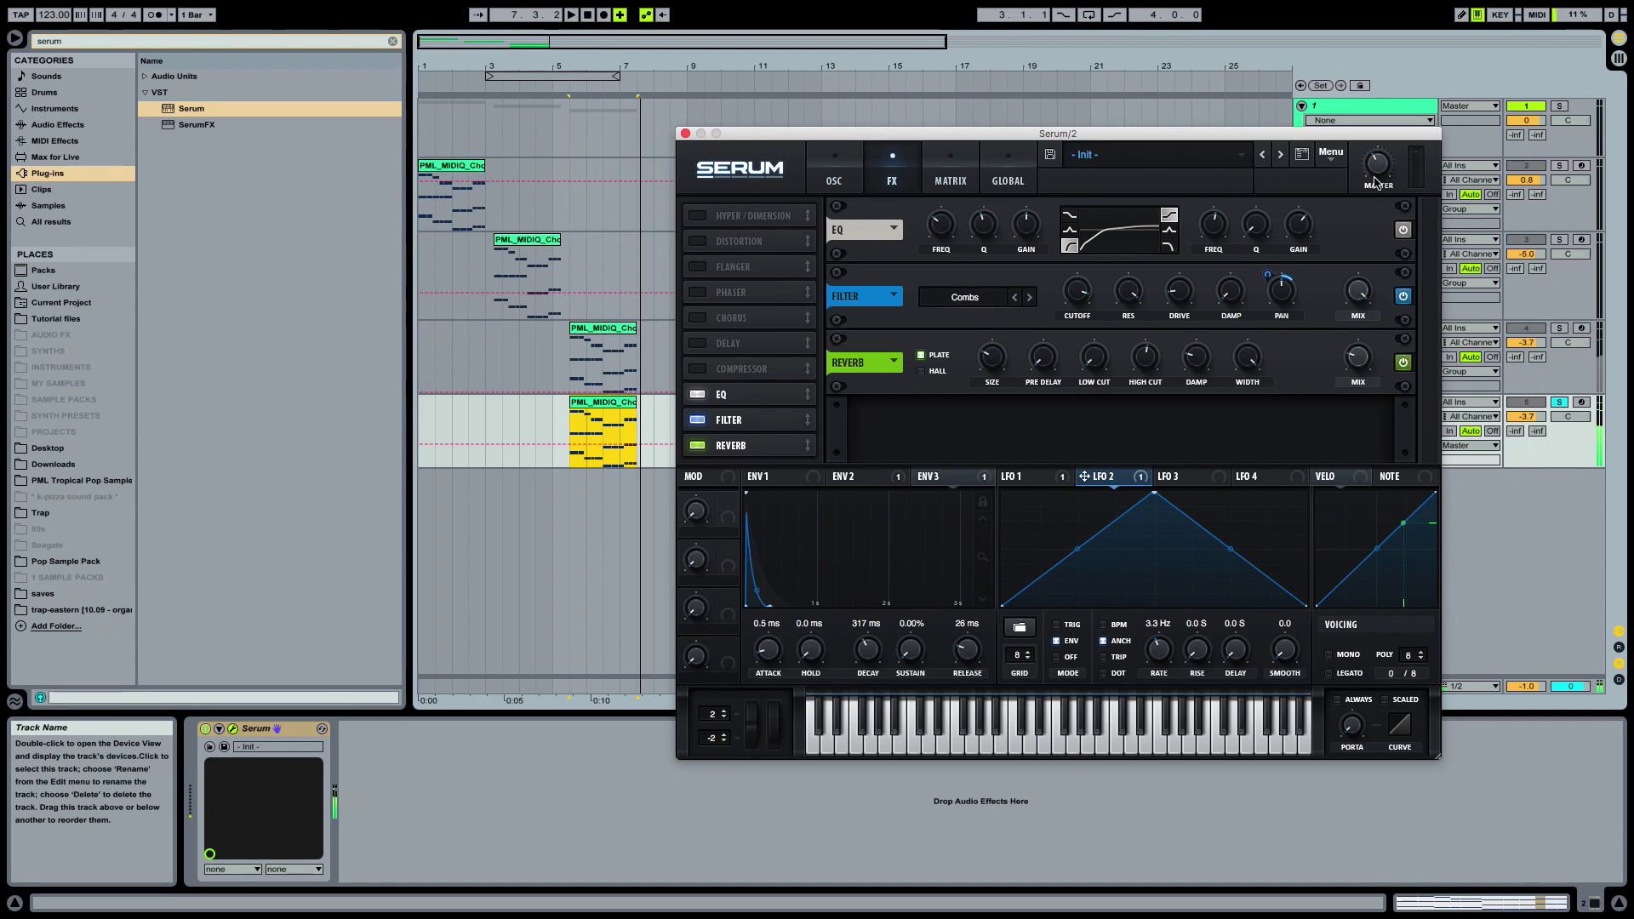
Move the synth window clear of the tracks, solo the original layer 2 inside the group and play its clip
drag(1091, 134, 1070, 492)
click(1559, 330)
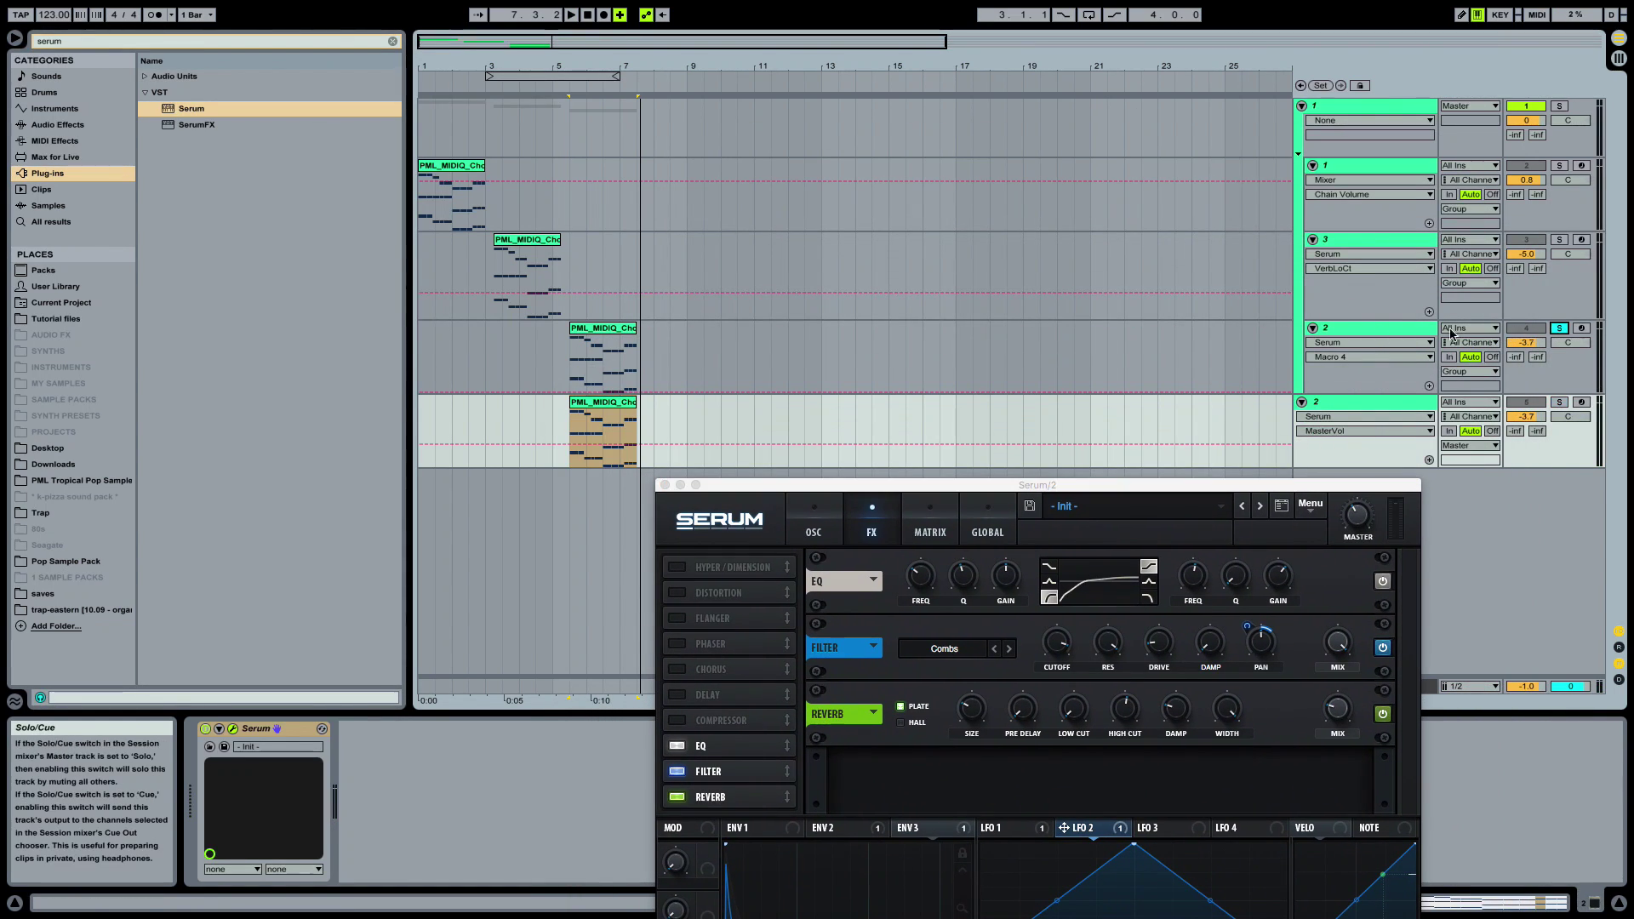
click(605, 329)
key(space)
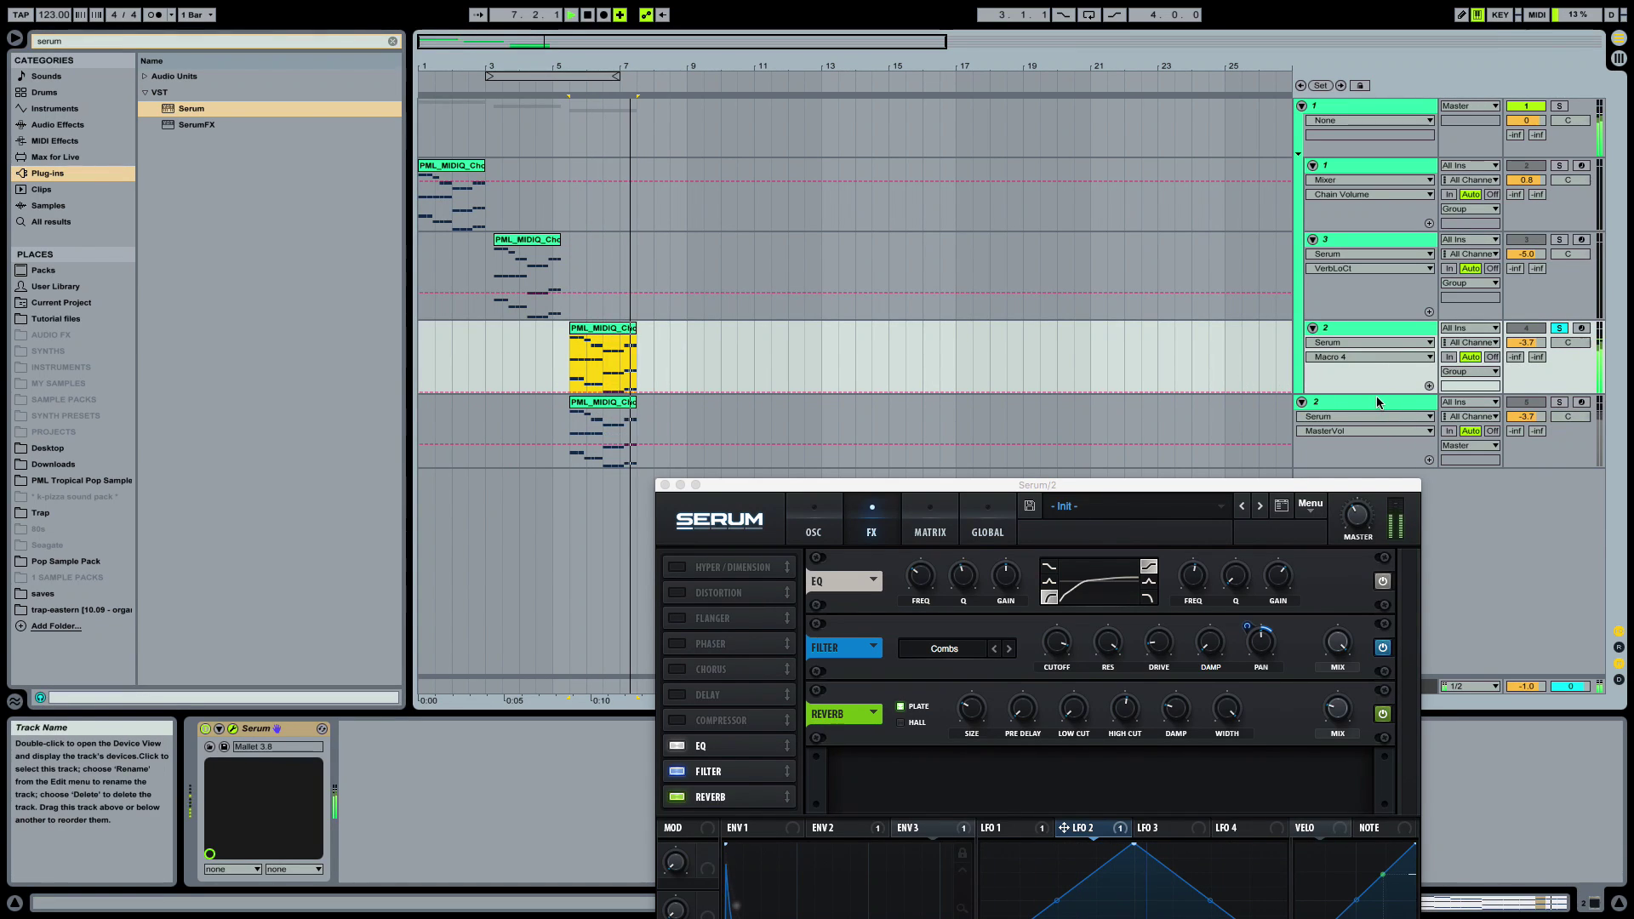
Solo the recreated layer 2 below the group and play its clip to compare it with the original
click(1559, 402)
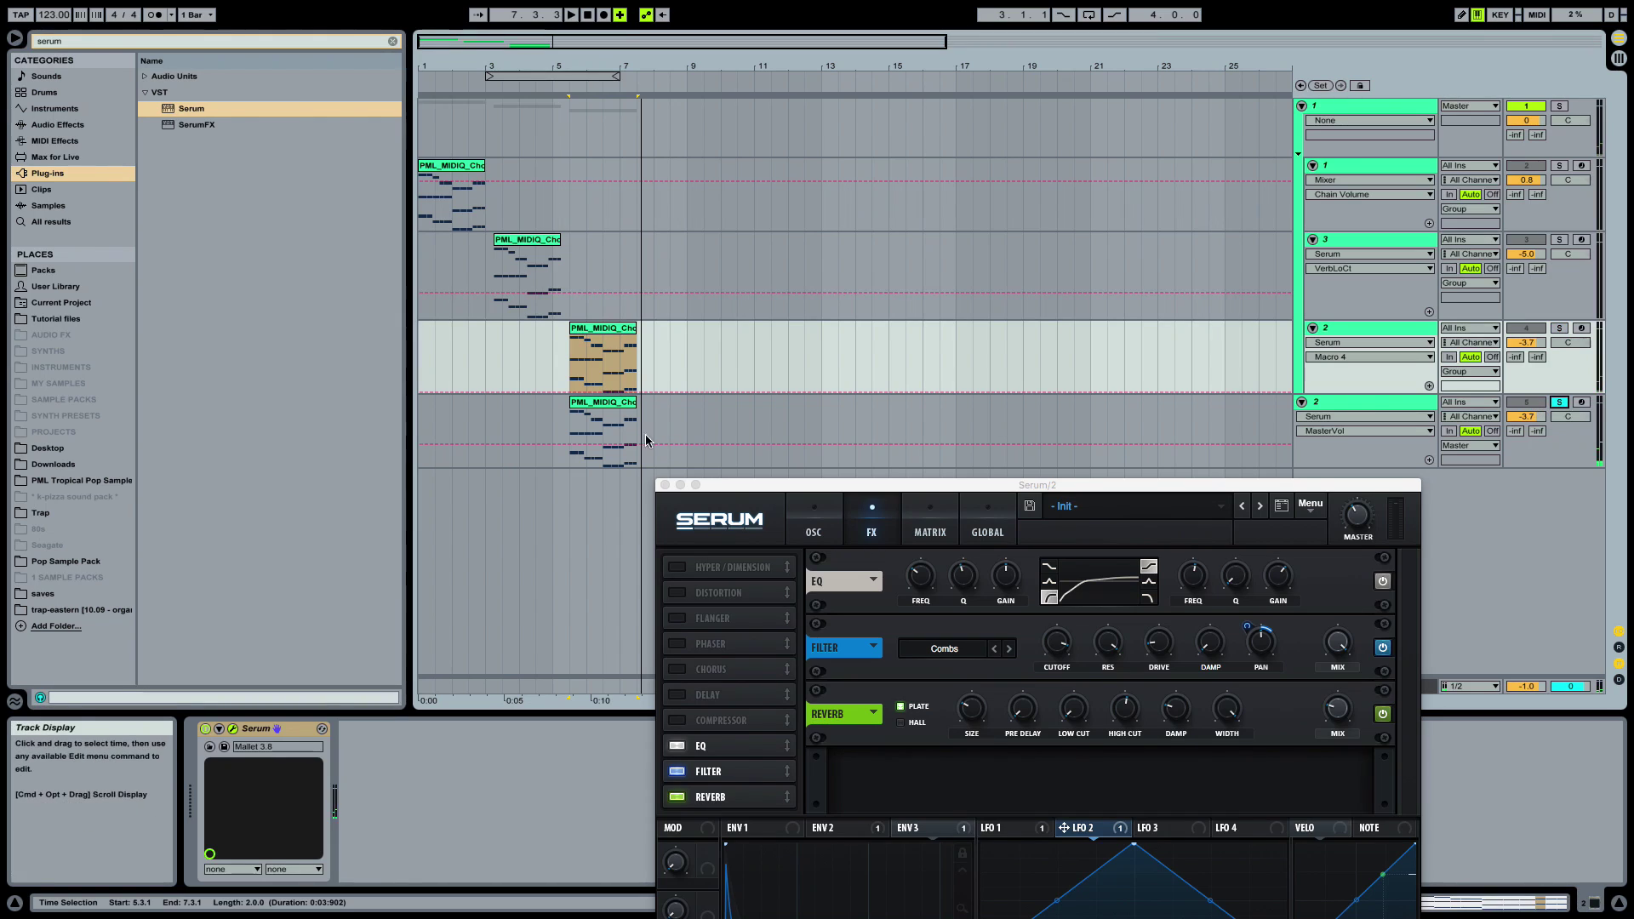
click(603, 402)
key(space)
key(space)
Set oscillator A's unison to 3 voices and lower its detune while auditioning the clip
drag(870, 490, 867, 161)
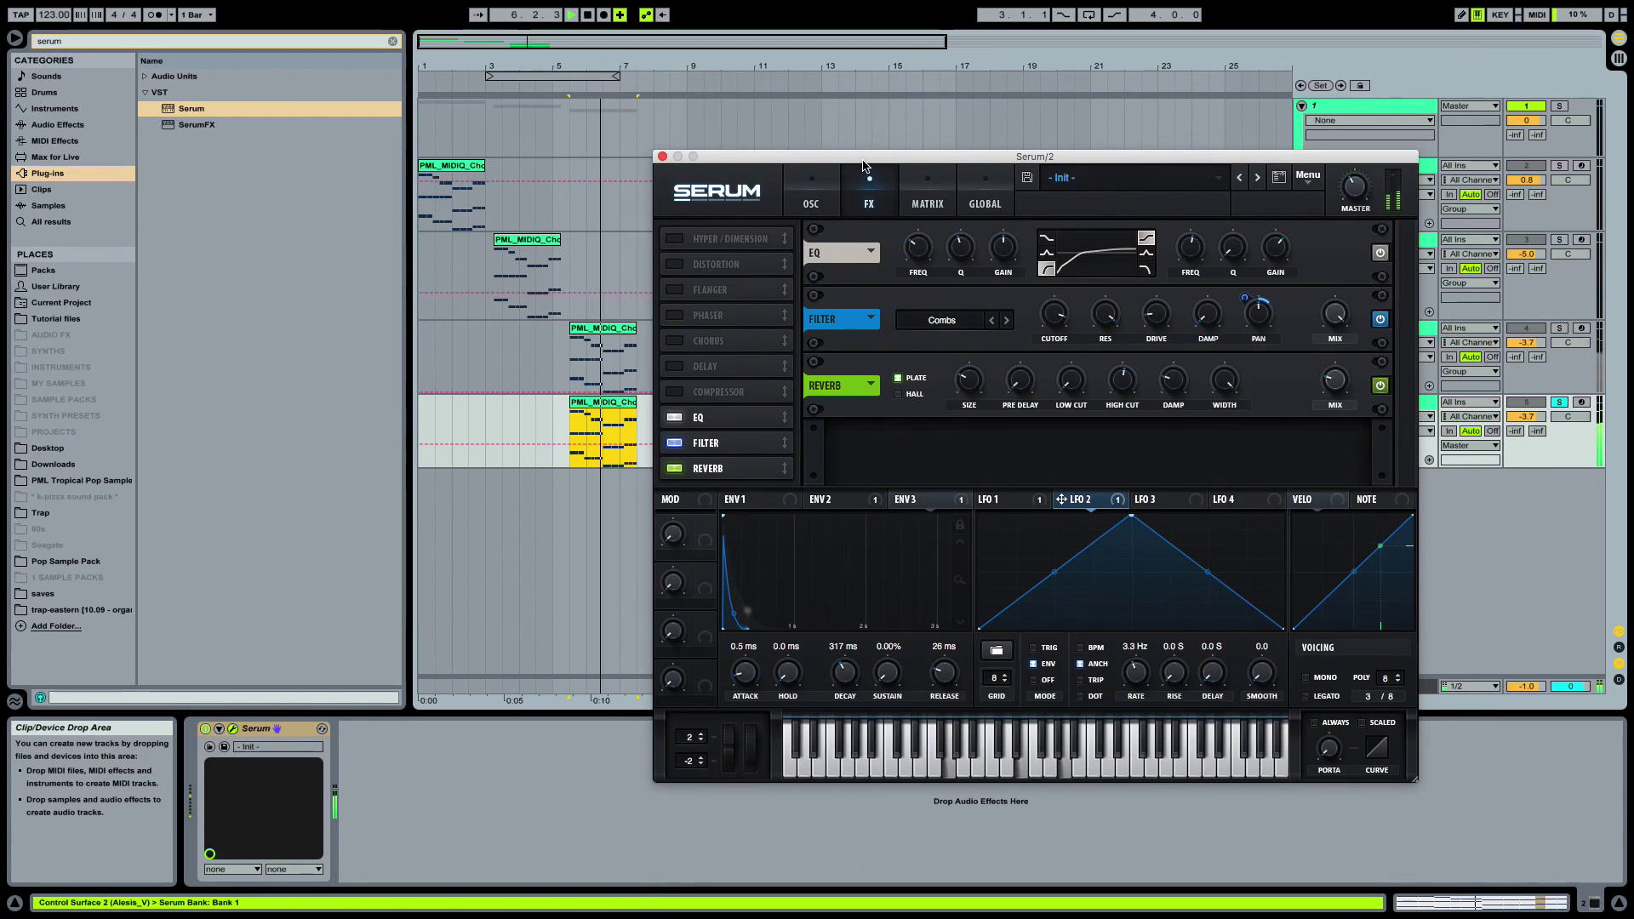
click(830, 201)
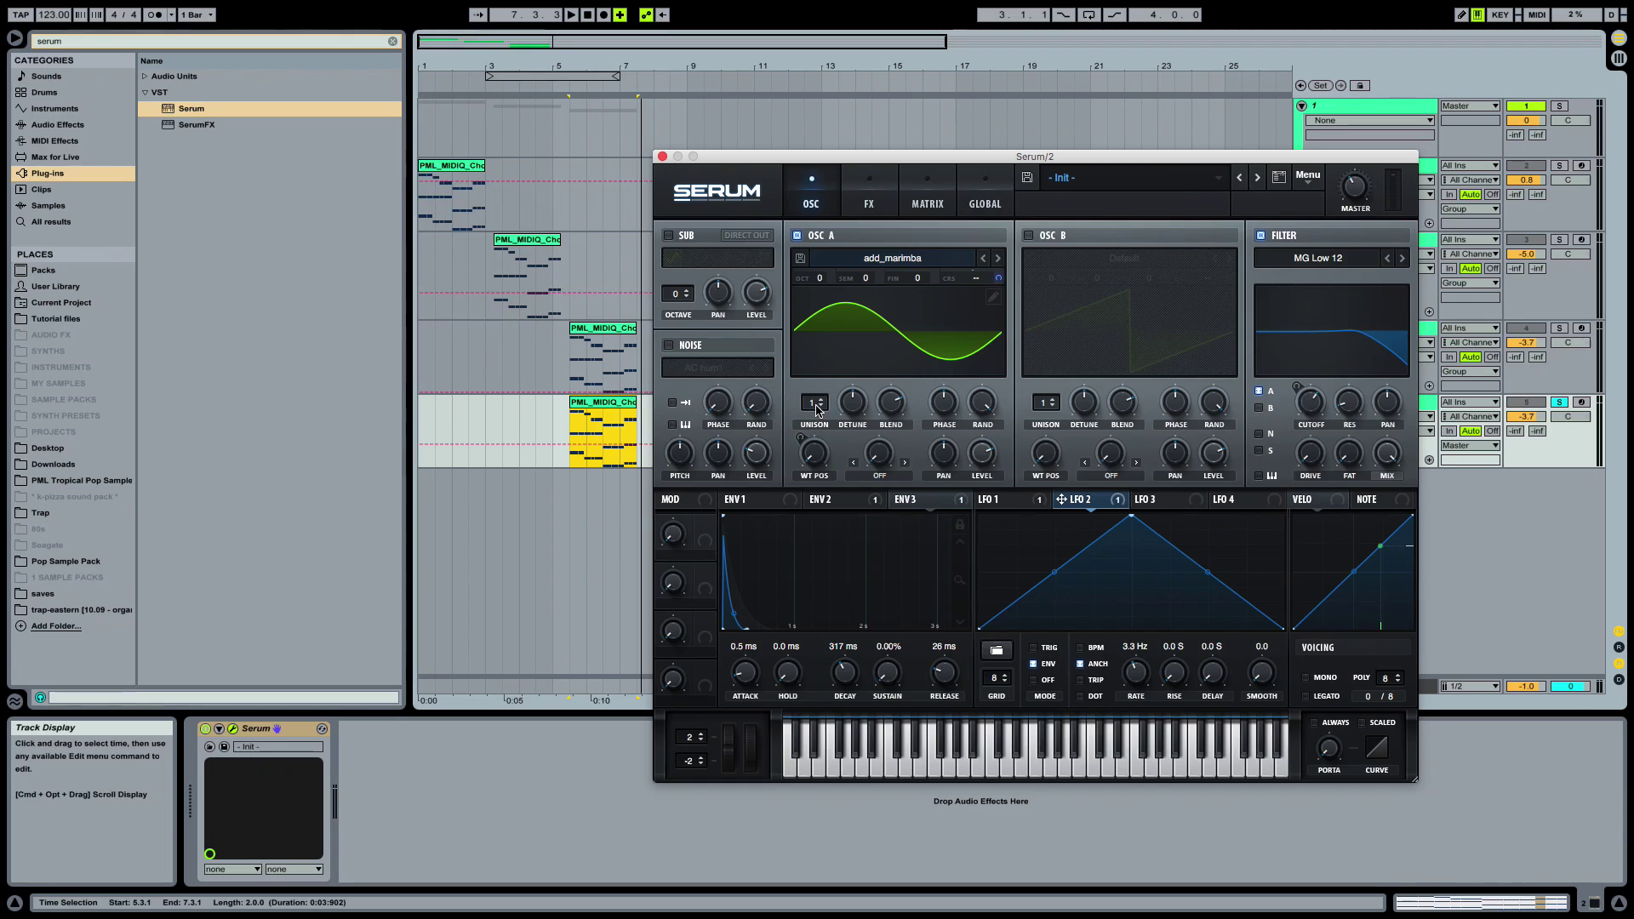
drag(818, 410, 821, 388)
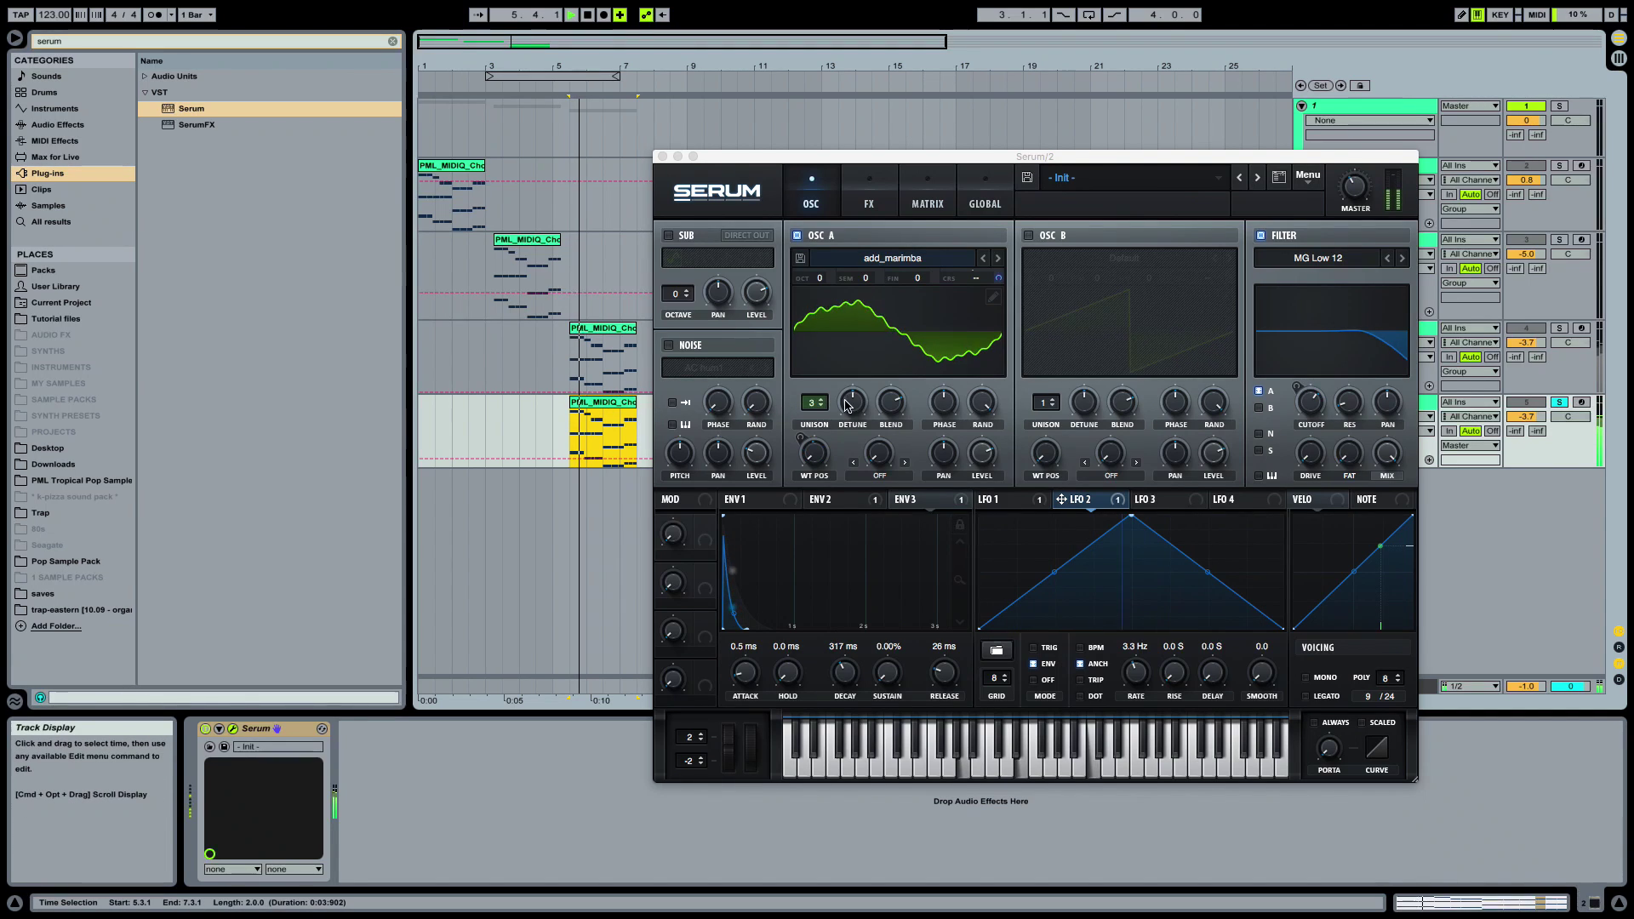
drag(852, 407, 841, 461)
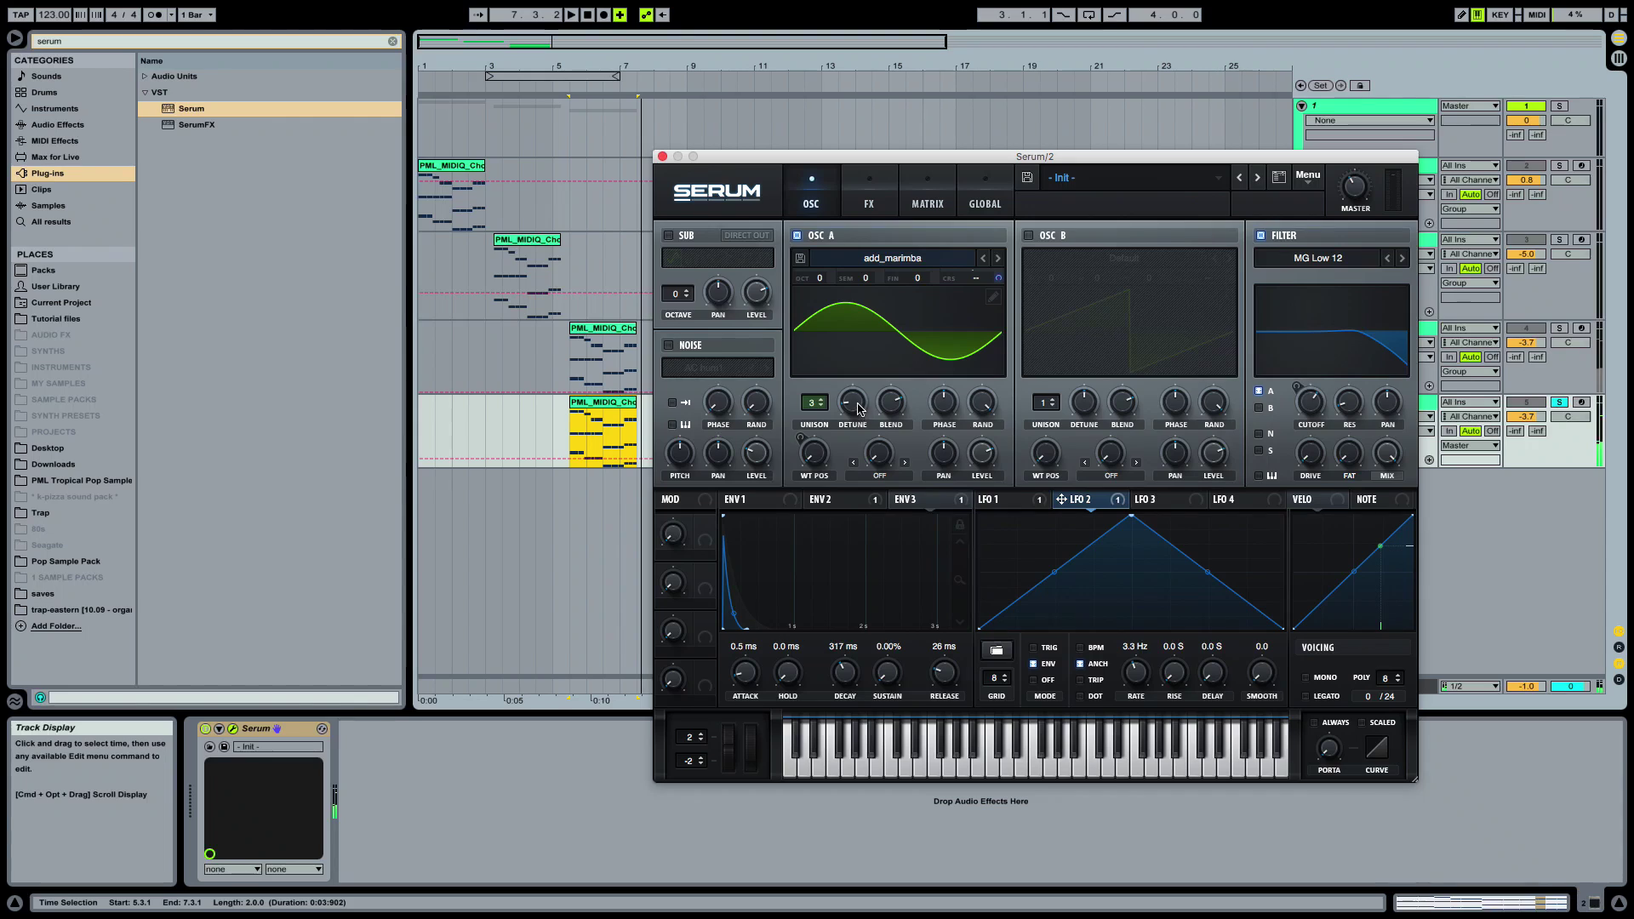